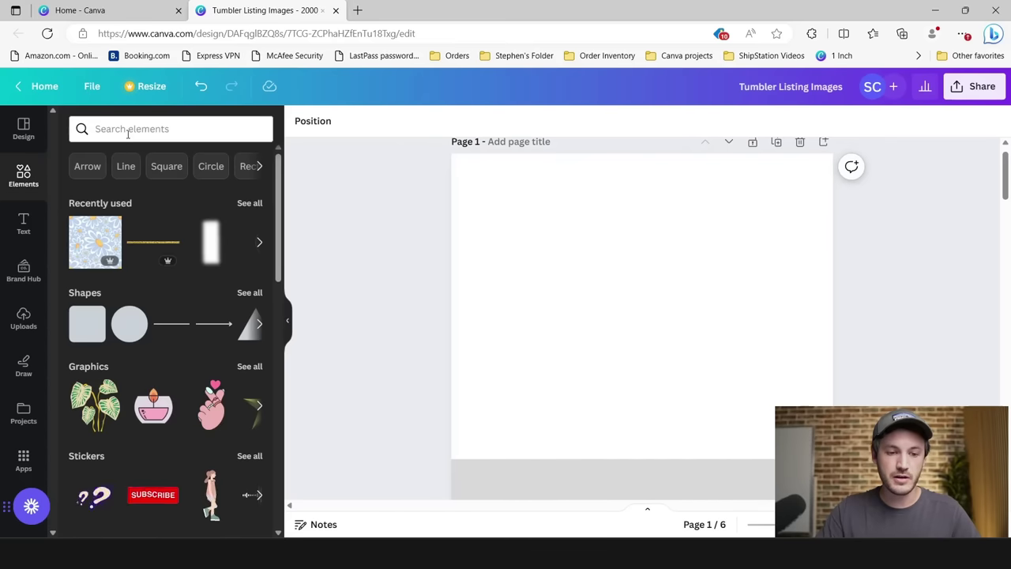
Step: Search the elements for "square" and place a black-outlined white square in page 1's upper-left corner, enlarged down to the gray band
left_click(128, 131)
type("square")
key("Return")
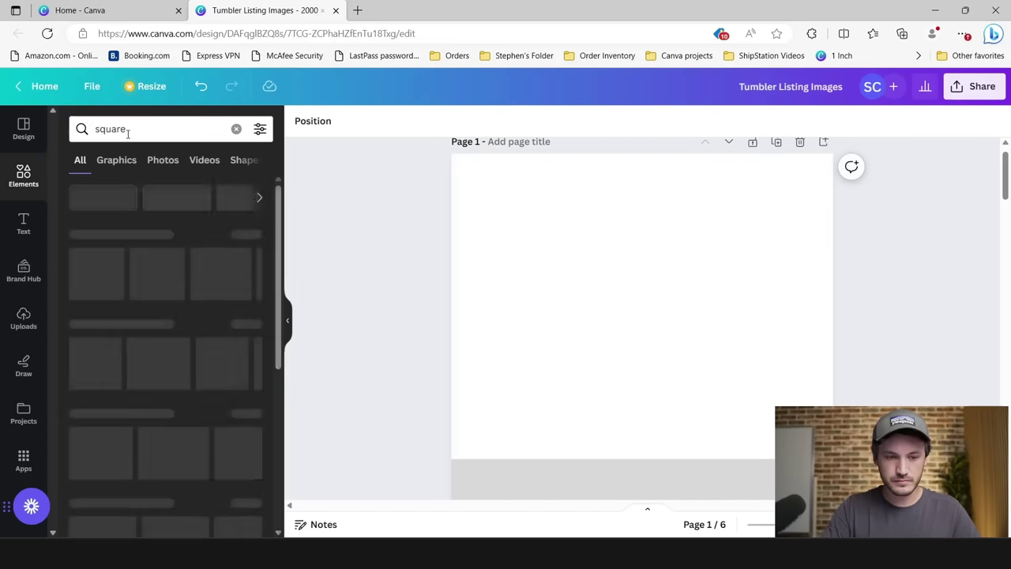
left_click(112, 353)
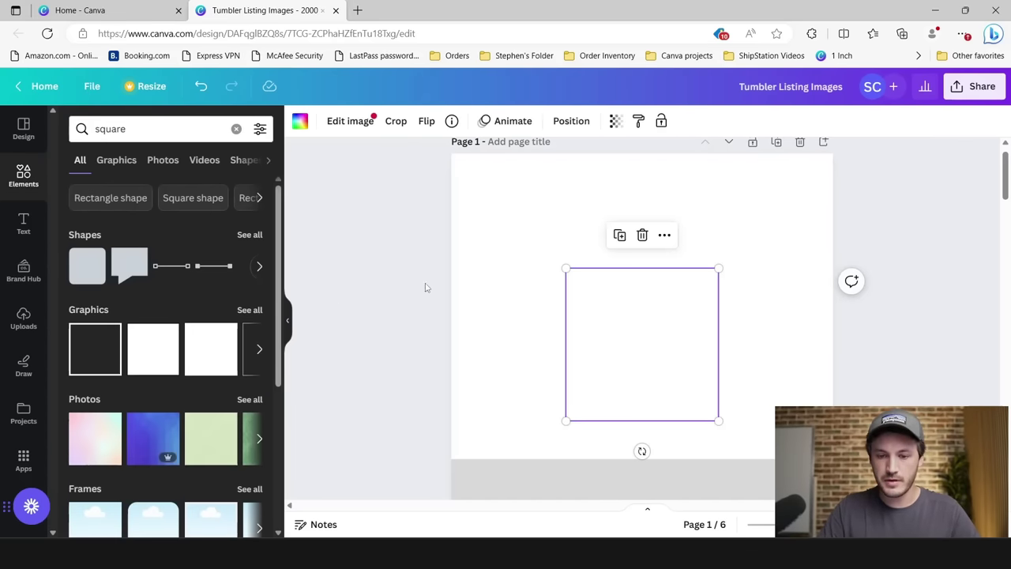
left_click(529, 303)
left_click(580, 323)
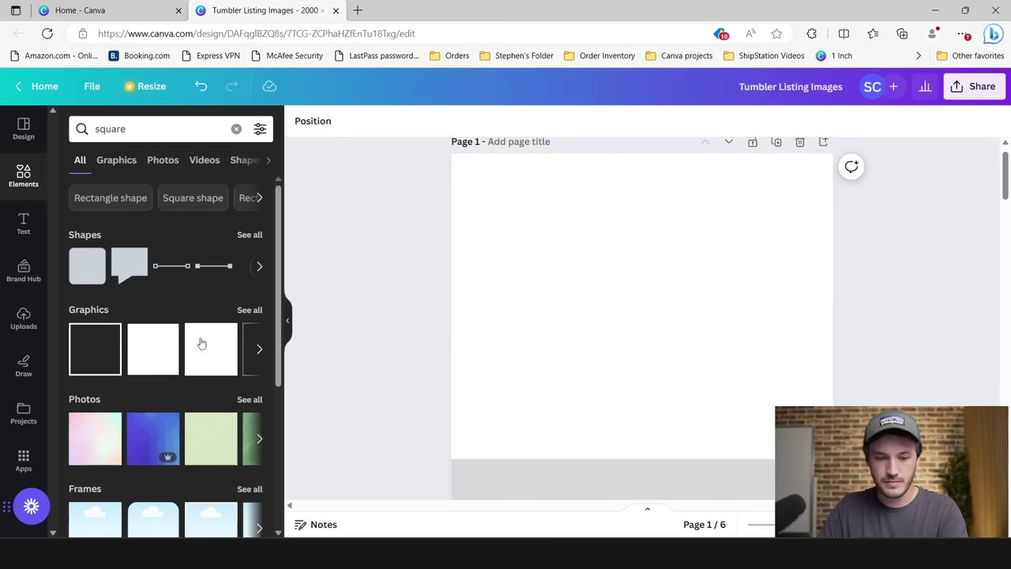
left_click_drag(655, 338, 538, 224)
scroll(462, 283, "down", 1)
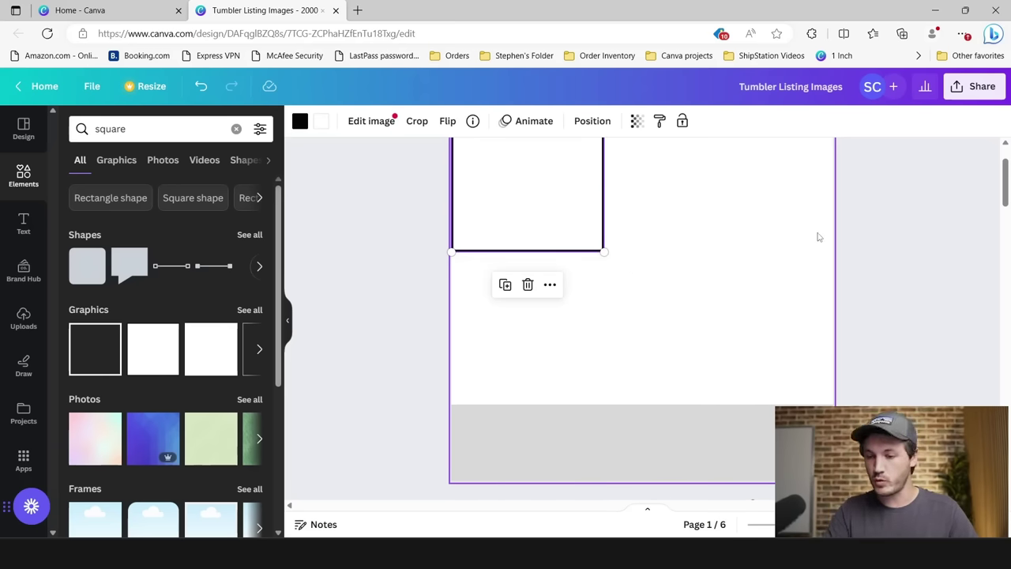
scroll(697, 356, "up", 1)
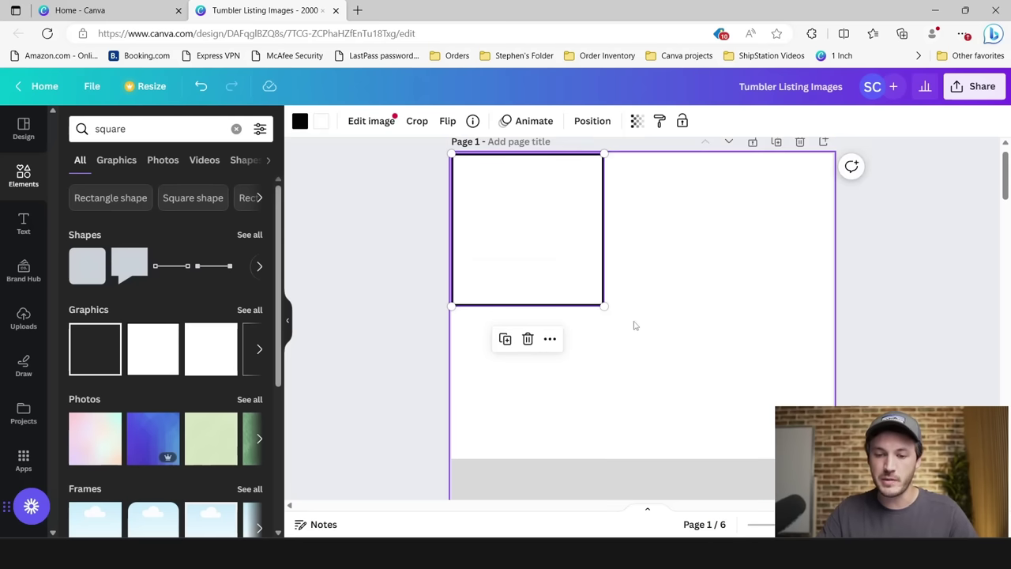
left_click_drag(614, 327, 735, 478)
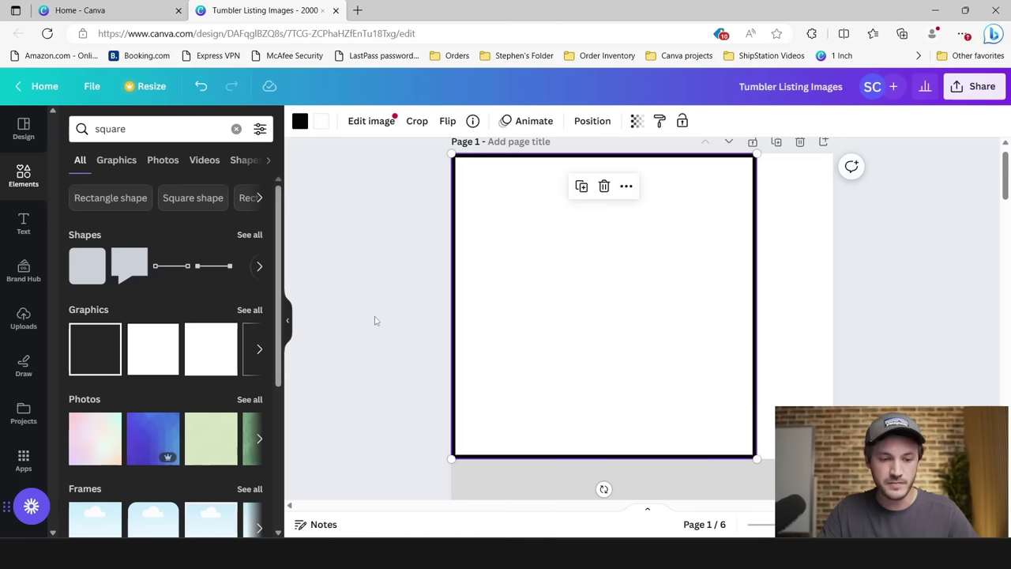
Step: Duplicate the large square and shrink the copy into a small square in the page's upper-right corner
left_click_drag(576, 306, 553, 373)
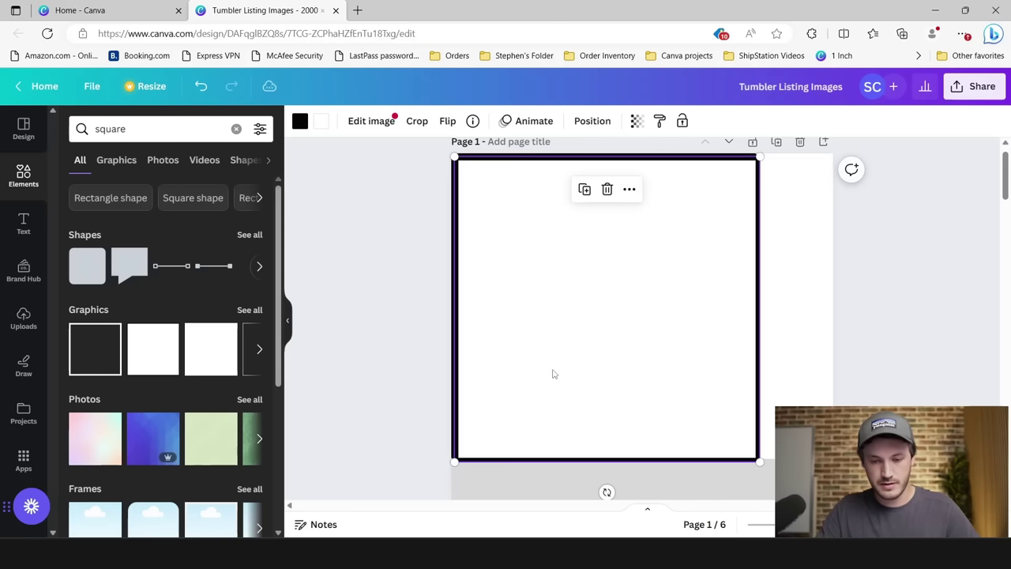
left_click_drag(457, 462, 617, 299)
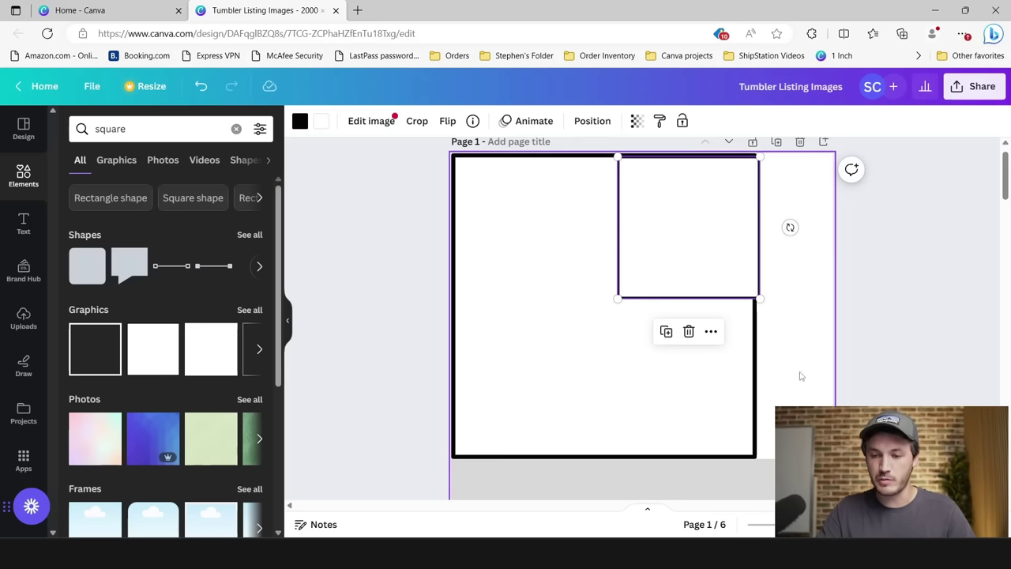
left_click_drag(721, 234, 794, 226)
left_click_drag(686, 294, 735, 251)
Step: Stack two more copies of the small square down the page's right edge and enlarge all three together to reach the gray band
left_click_drag(801, 217, 797, 308)
left_click(793, 207)
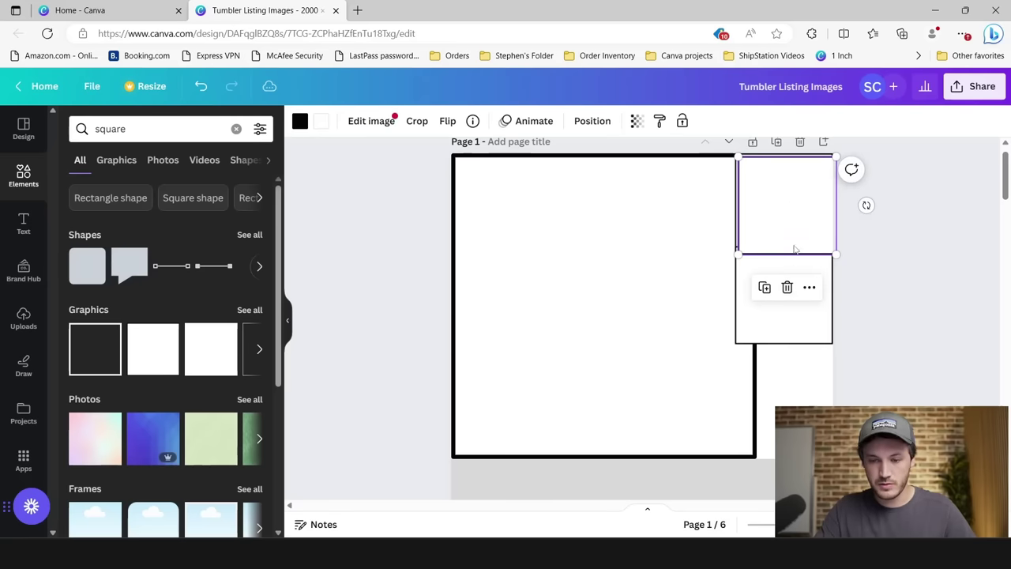
left_click_drag(793, 207, 785, 389)
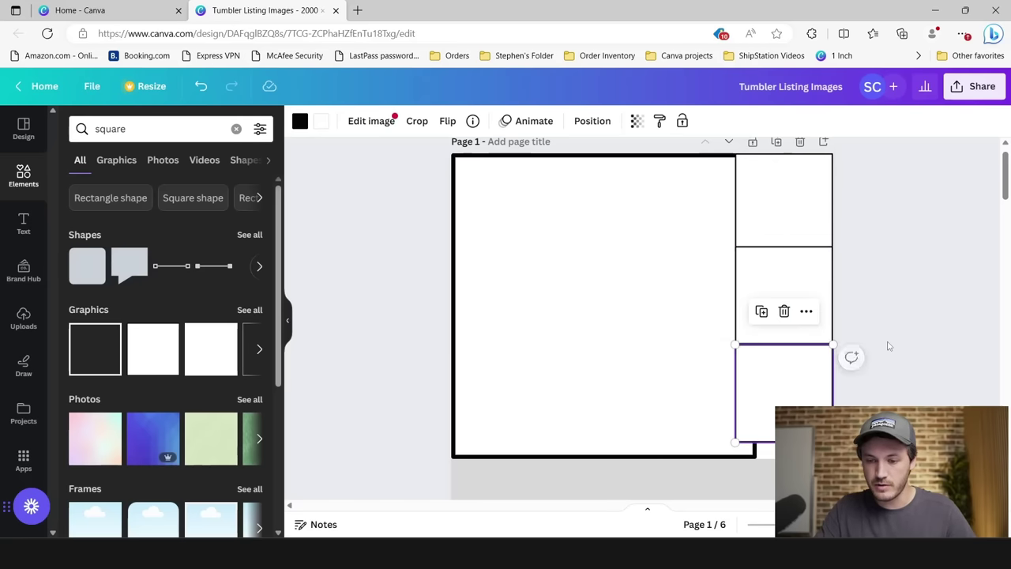
left_click_drag(871, 210, 826, 340)
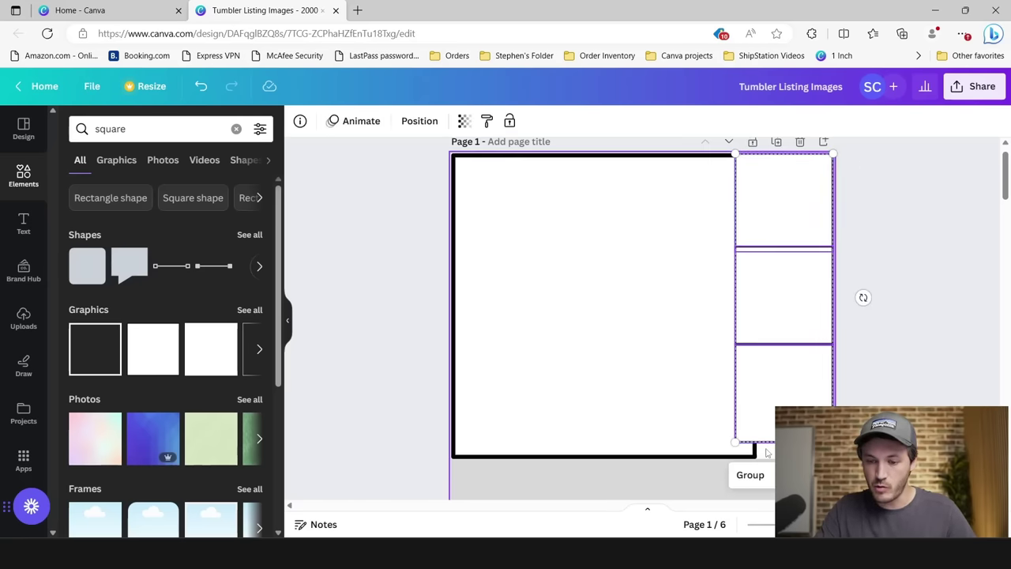
left_click_drag(733, 443, 729, 457)
left_click(931, 360)
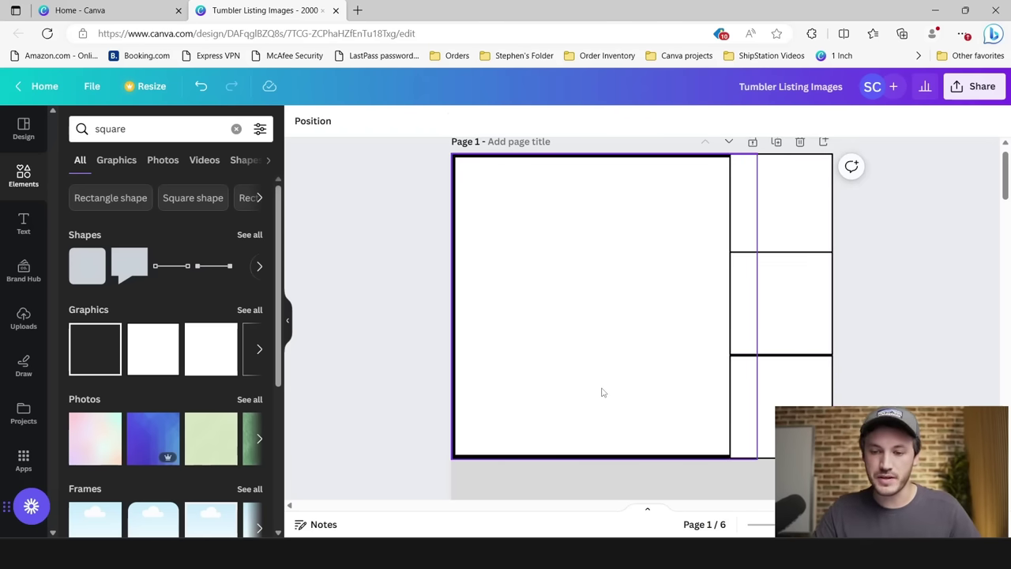
Step: Search the elements for "line"
double_click(135, 132)
type("line")
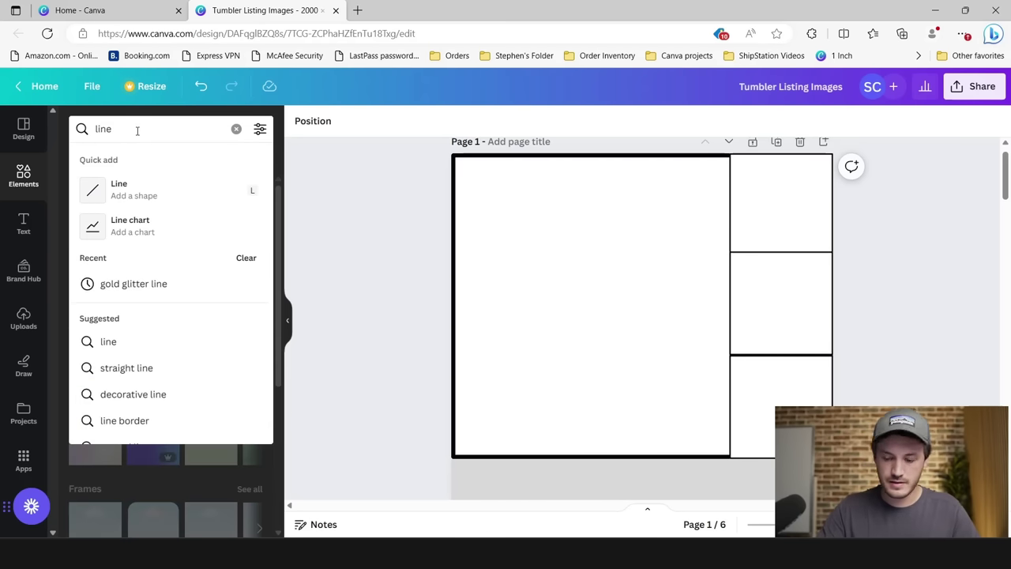
key("Return")
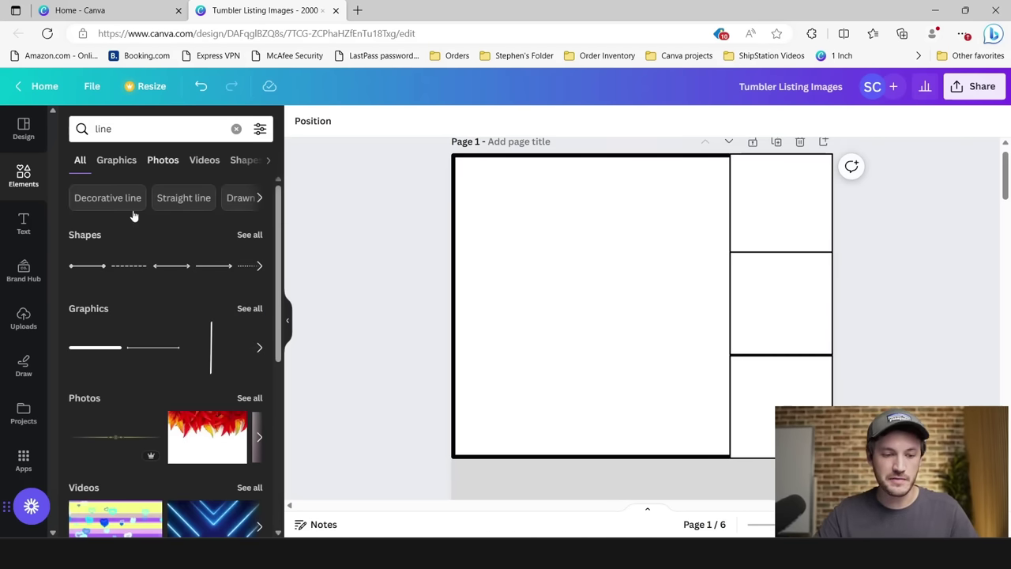
left_click(111, 349)
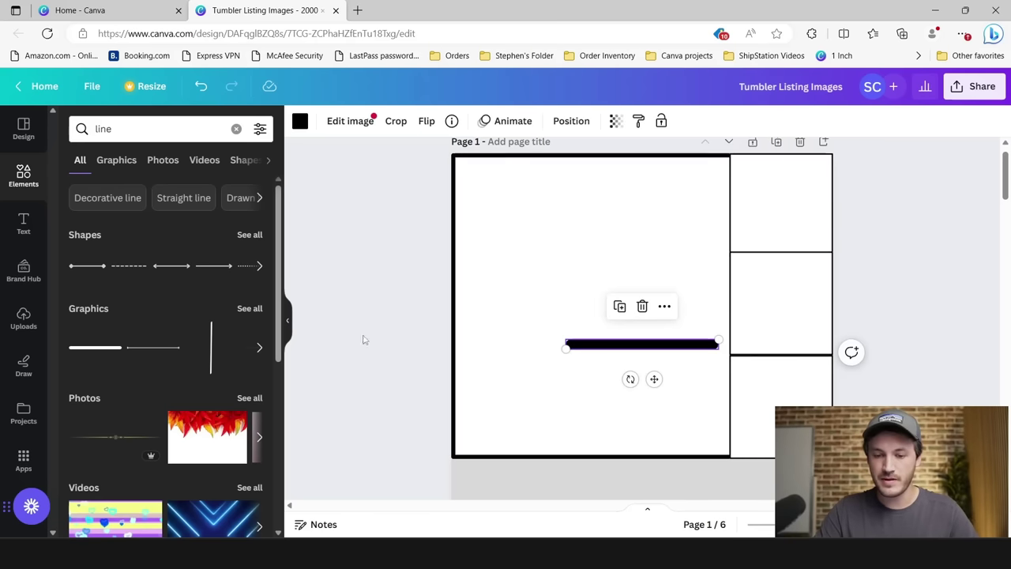
key("Delete")
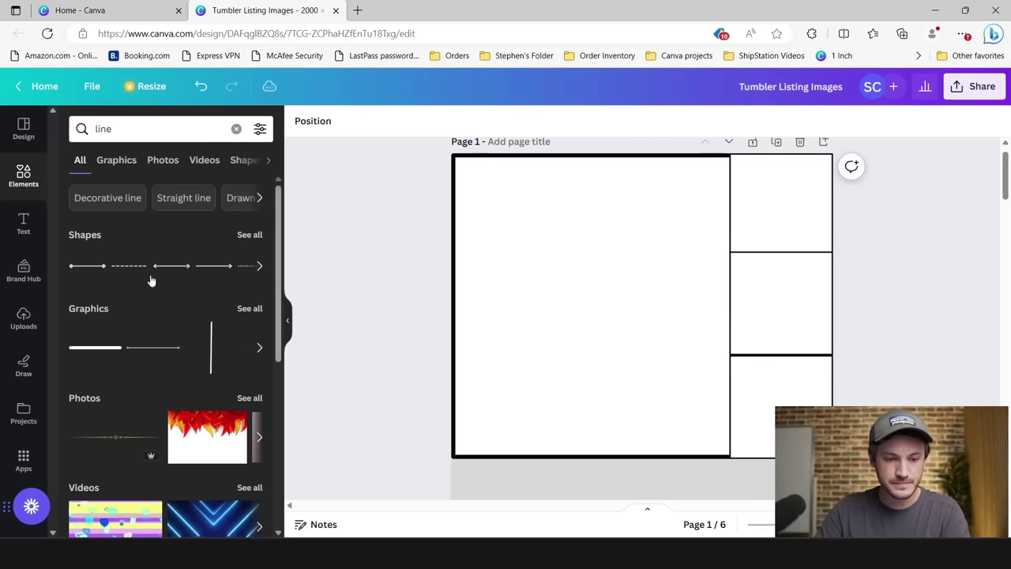
left_click(206, 347)
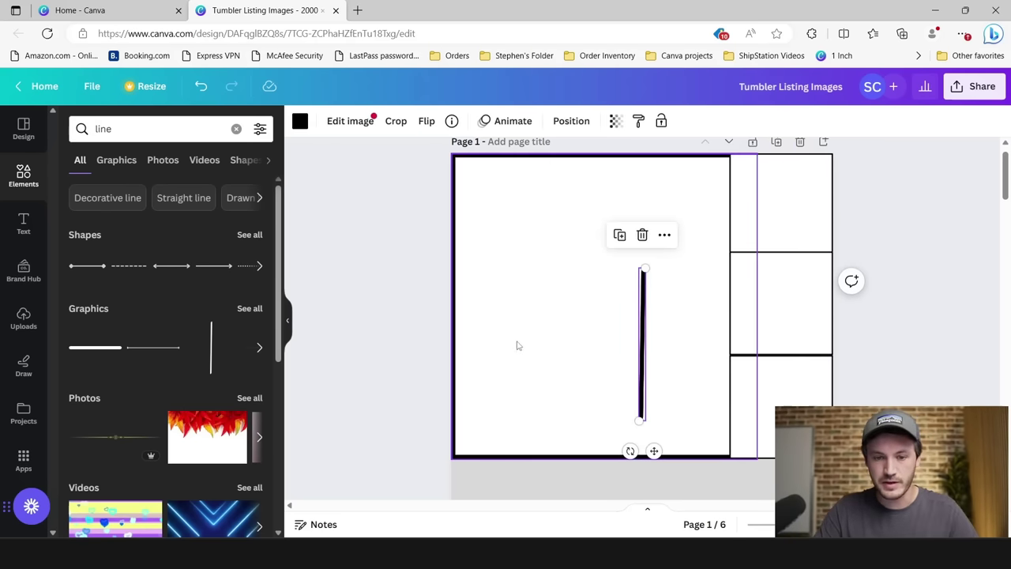
left_click(601, 304)
left_click(648, 326)
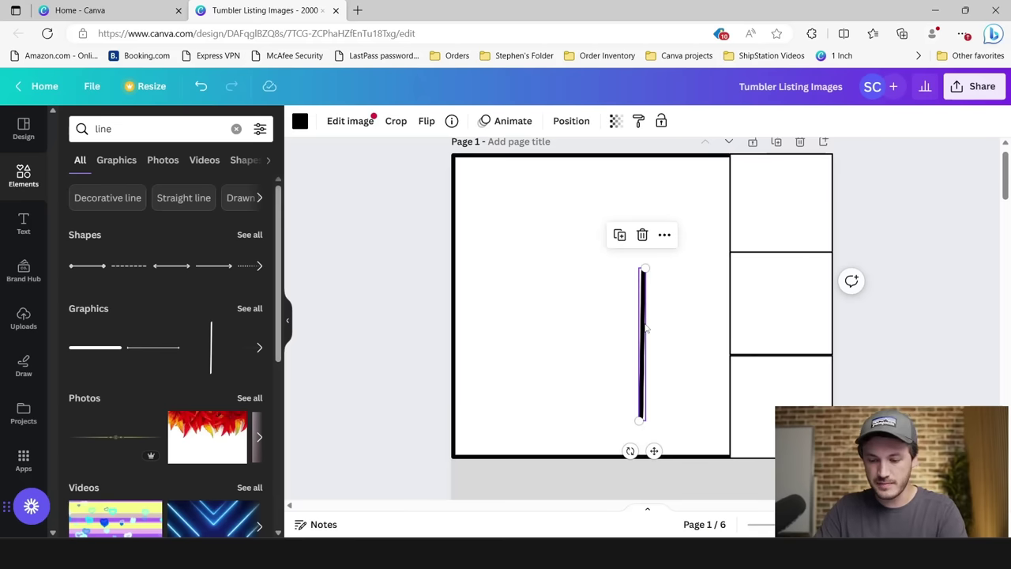
key("Delete")
Step: Add a plain straight line, rotate it vertical and place it just inside the small squares' left edge, starting at the page top
left_click(250, 235)
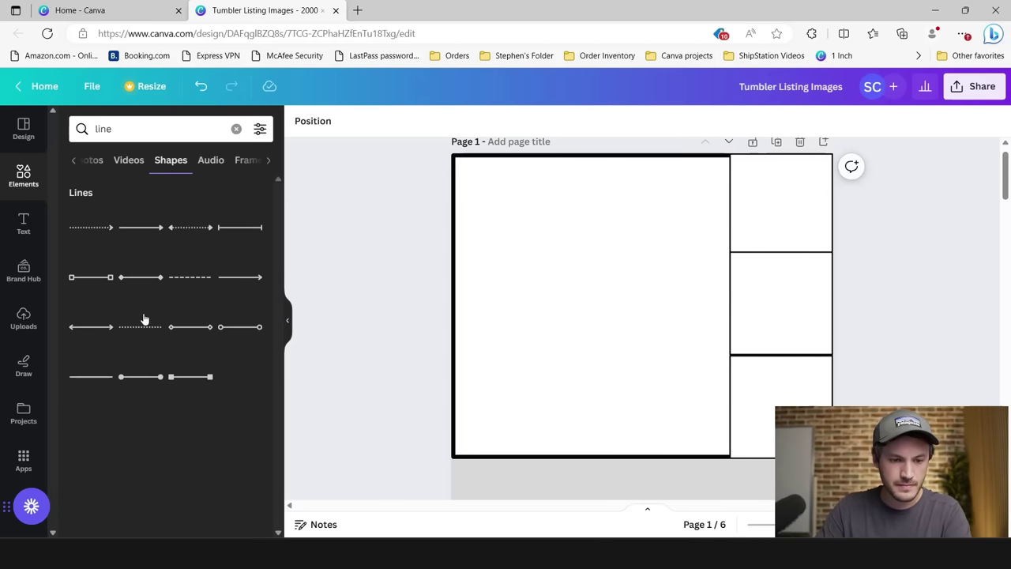
left_click(91, 376)
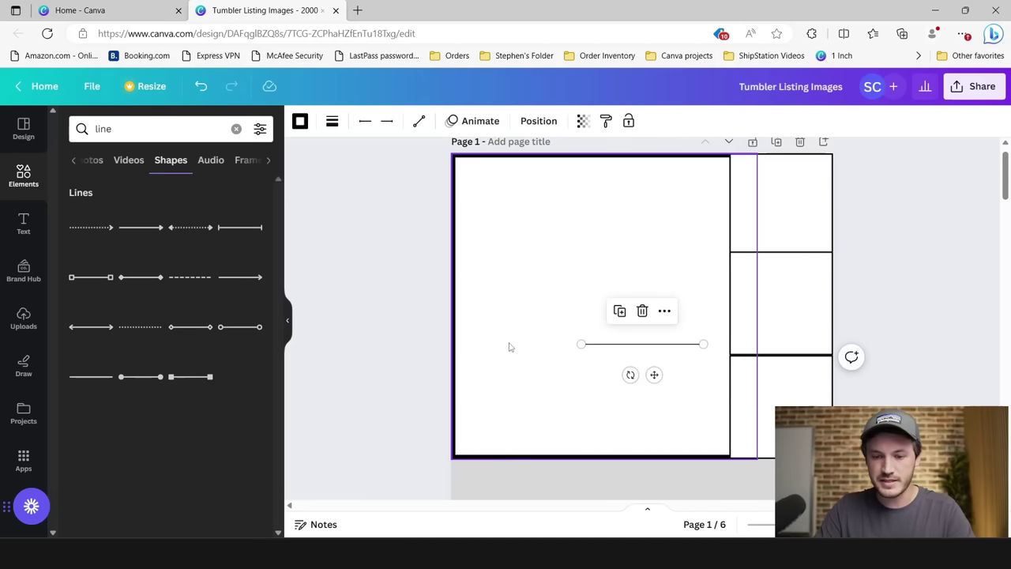
left_click(598, 348)
left_click(608, 344)
left_click_drag(629, 375, 724, 379)
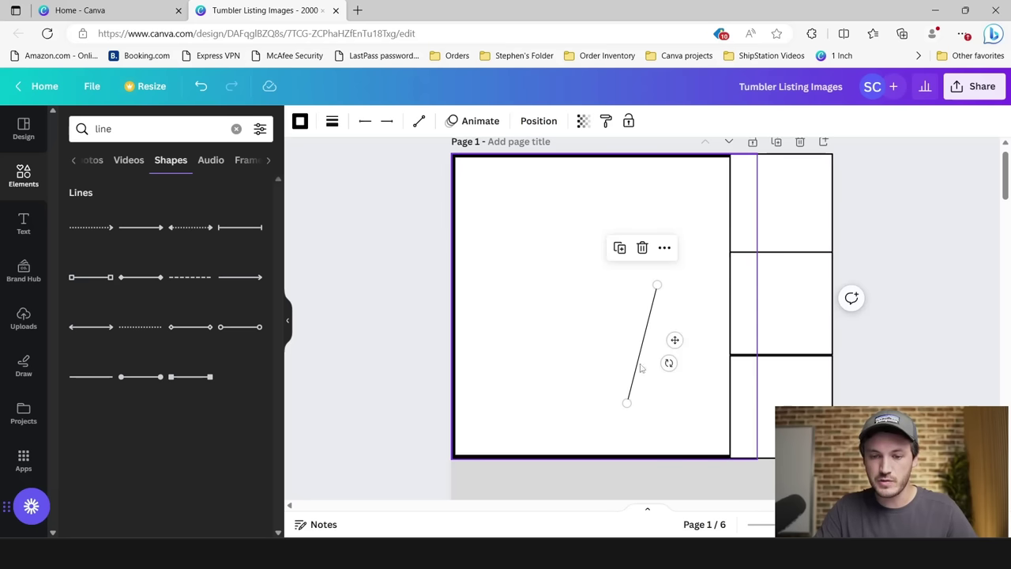
left_click_drag(668, 362, 738, 211)
left_click(682, 359)
left_click(641, 356)
left_click(890, 338)
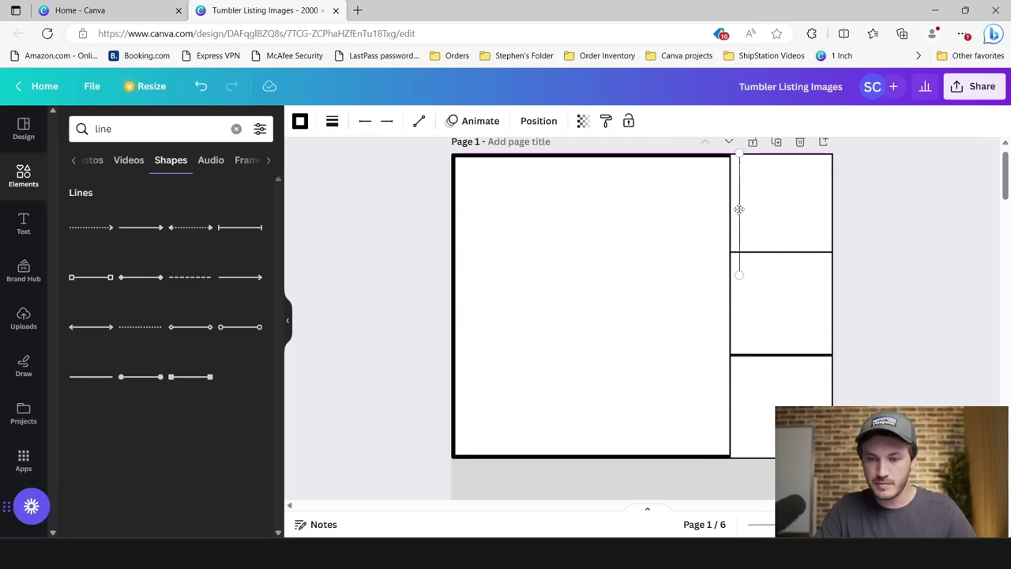
Step: Extend the vertical line down to the upper edge of the gray band
left_click(896, 213)
left_click_drag(895, 213, 669, 256)
left_click(944, 228)
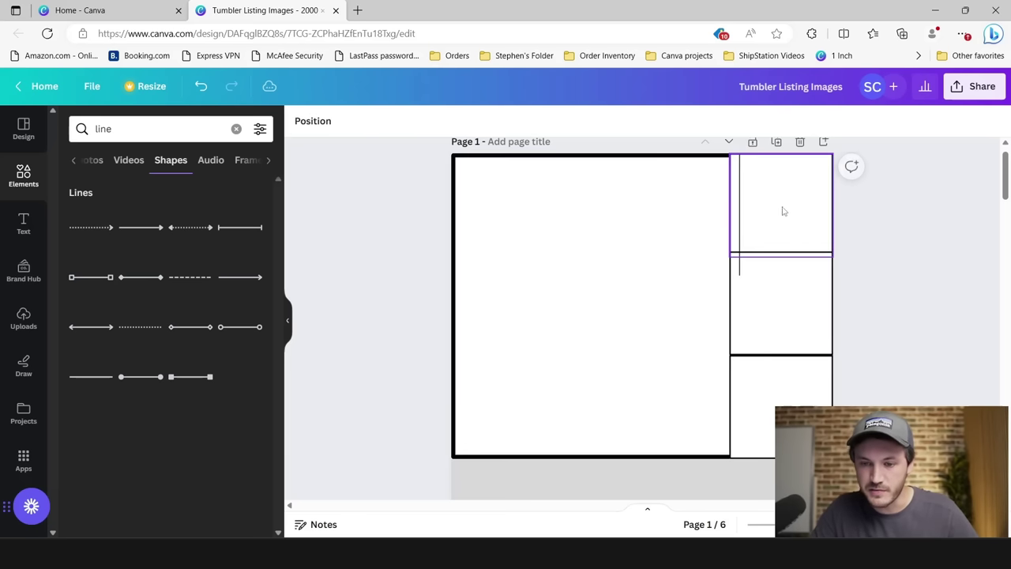
left_click(742, 208)
left_click_drag(738, 270, 739, 456)
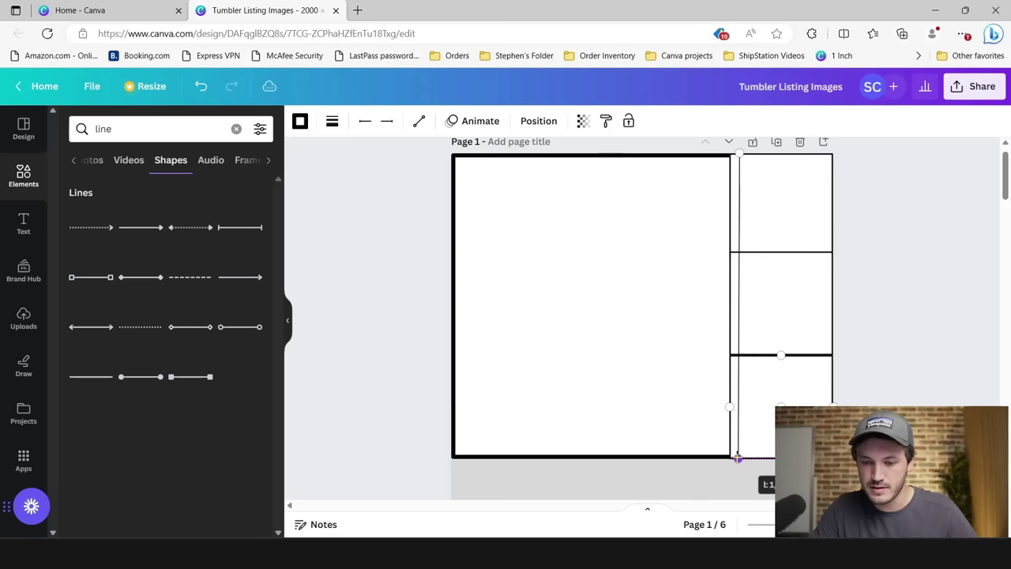
left_click(970, 324)
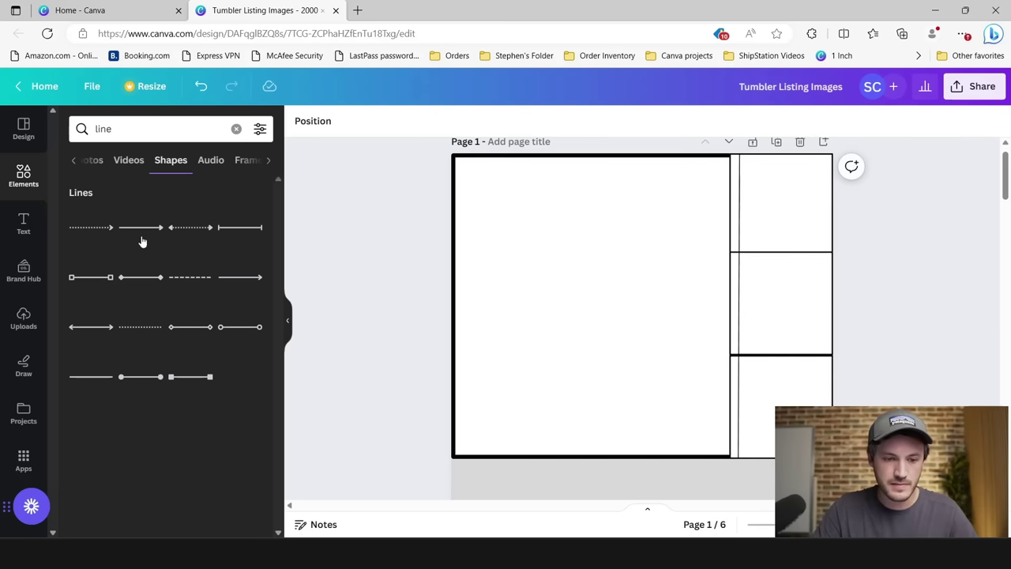
Step: Add two plain horizontal lines from the vertical line to the page's right edge, along the boundaries between the small squares
left_click(93, 376)
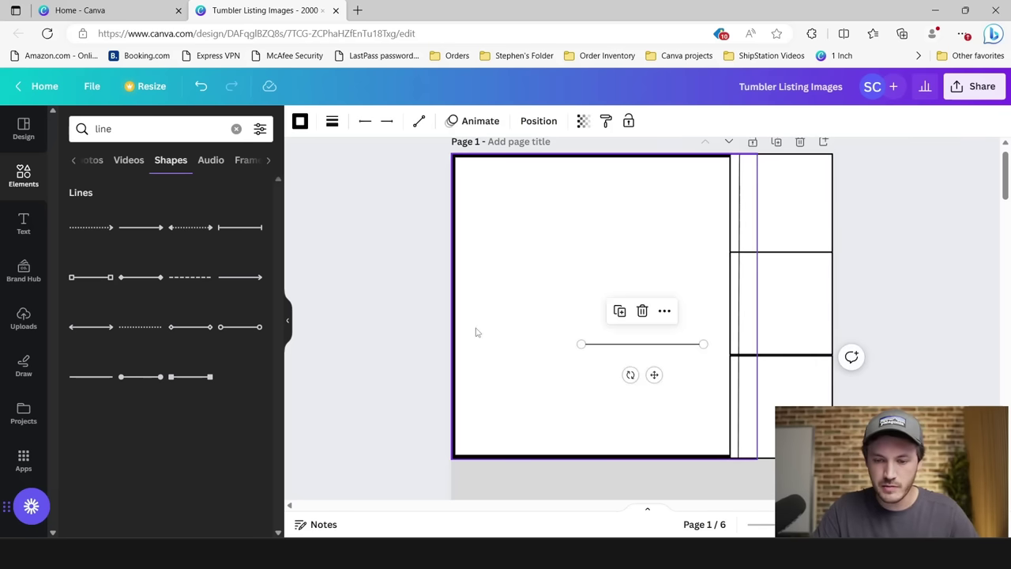
left_click_drag(638, 343, 789, 252)
left_click(853, 273)
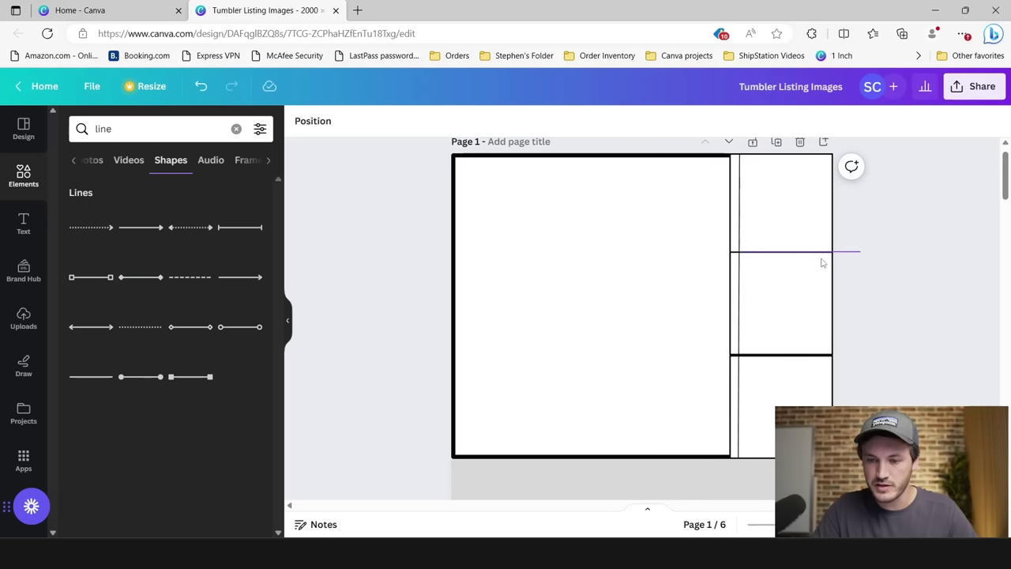
left_click(822, 259)
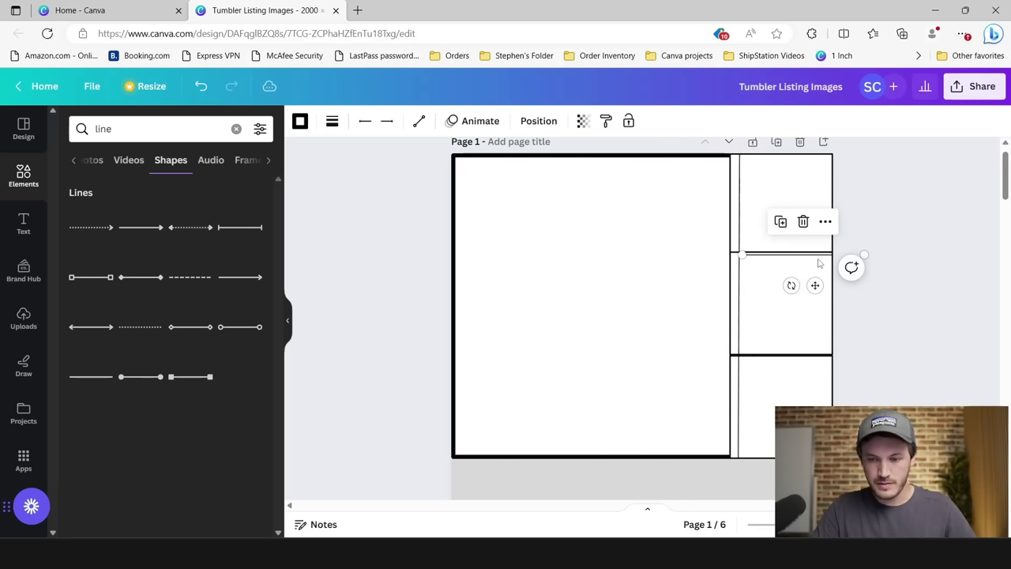
left_click_drag(818, 263, 816, 357)
Step: Delete the three small squares and the large square, keeping only the divider lines
left_click(705, 248)
left_click(798, 196)
left_click_drag(798, 196, 816, 298)
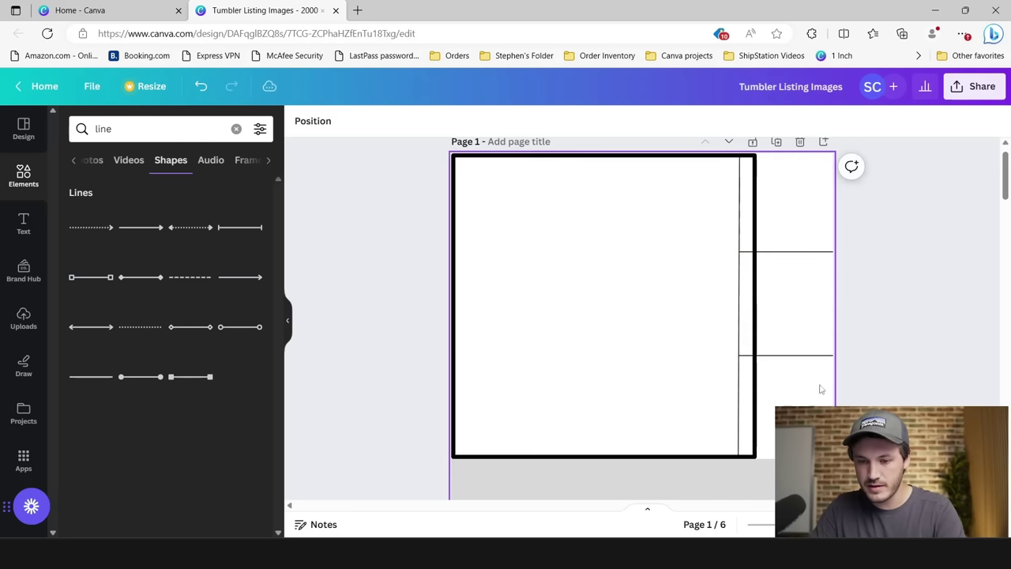
left_click(640, 277)
key("Delete")
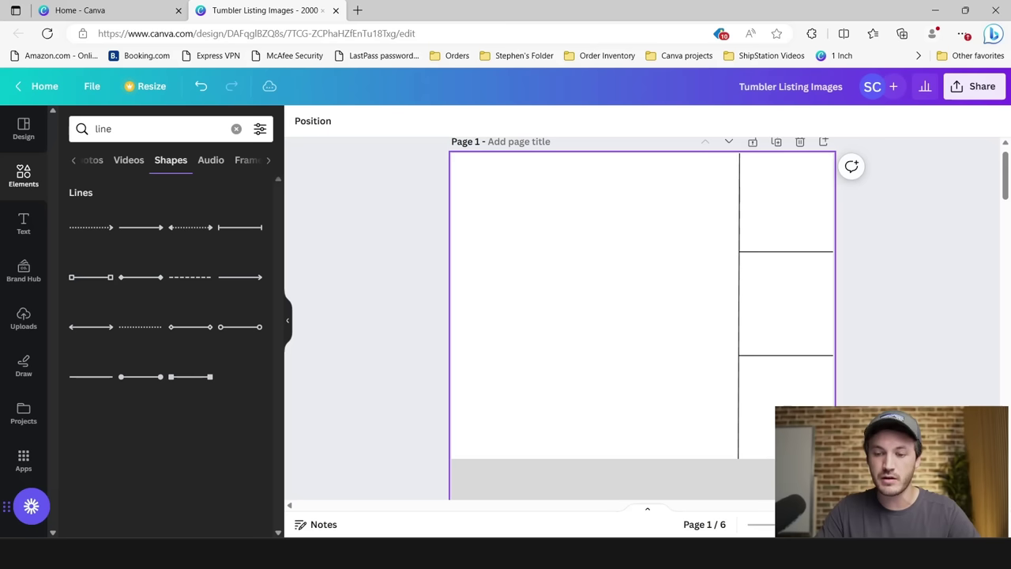
scroll(884, 381, "down", 1)
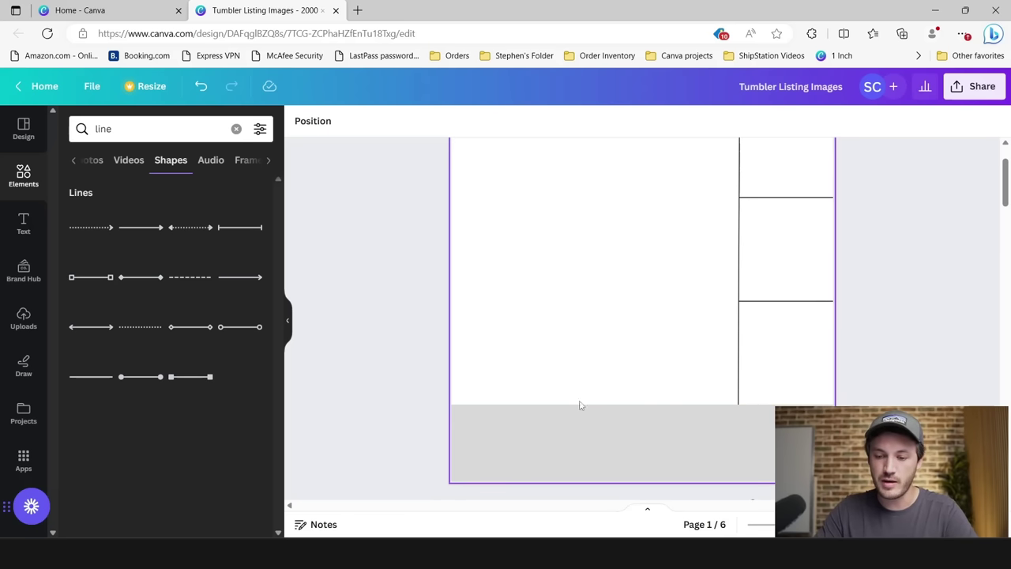
scroll(893, 340, "up", 1)
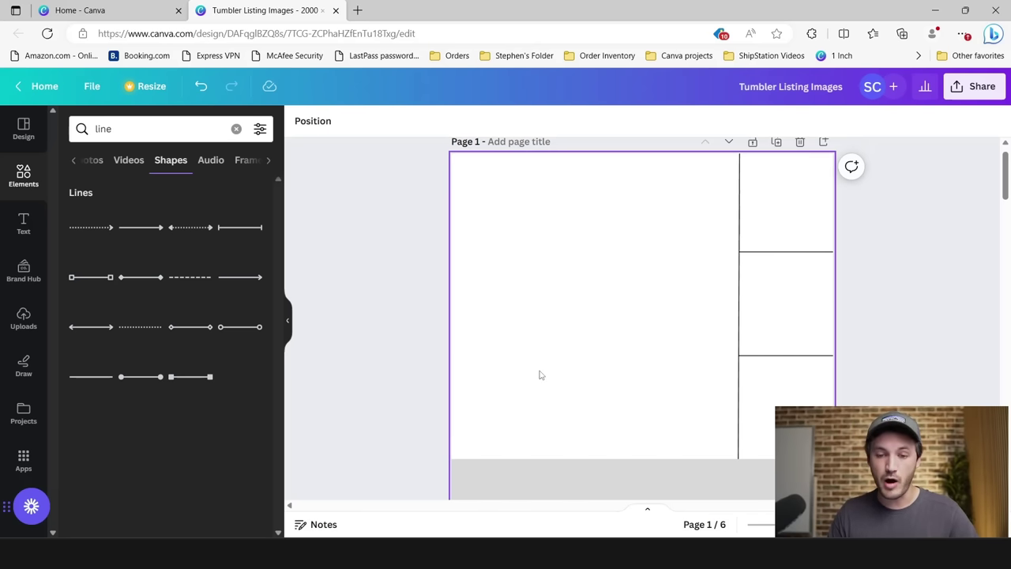
Step: Open Etsy in a new browser tab and search it for "tumbler mock"
left_click(358, 11)
type("etsy")
key("Return")
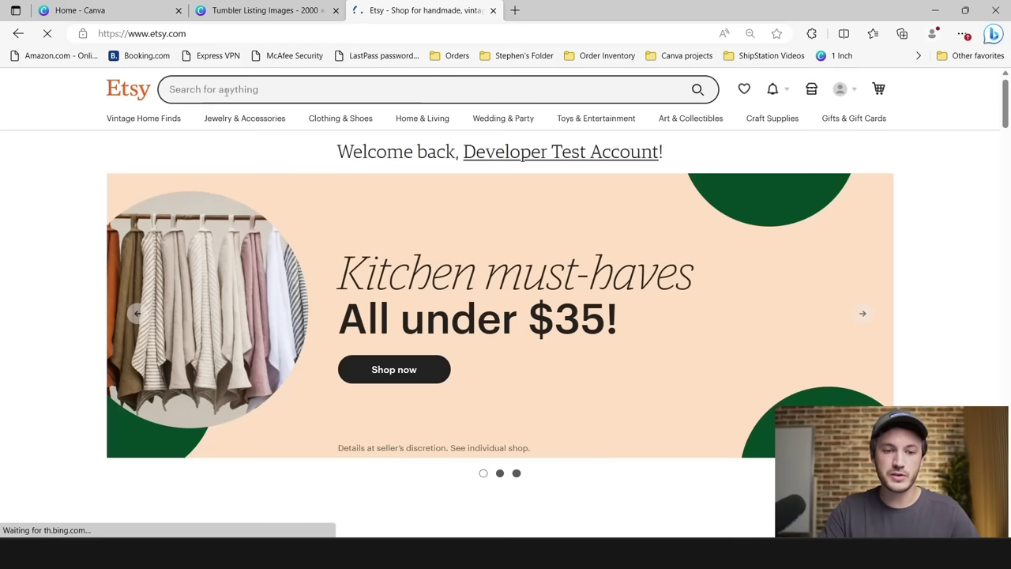
left_click(225, 92)
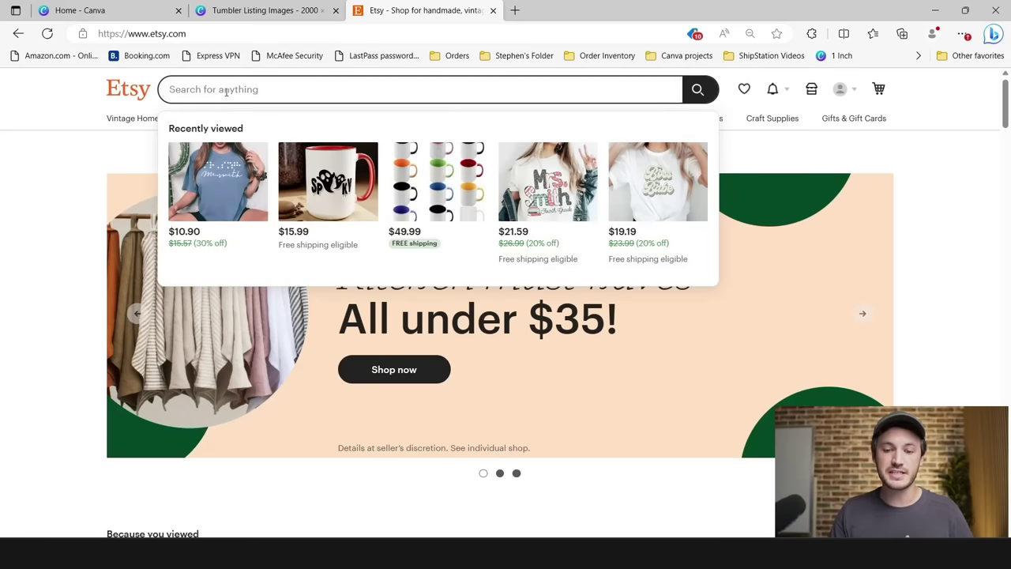
type("tumb")
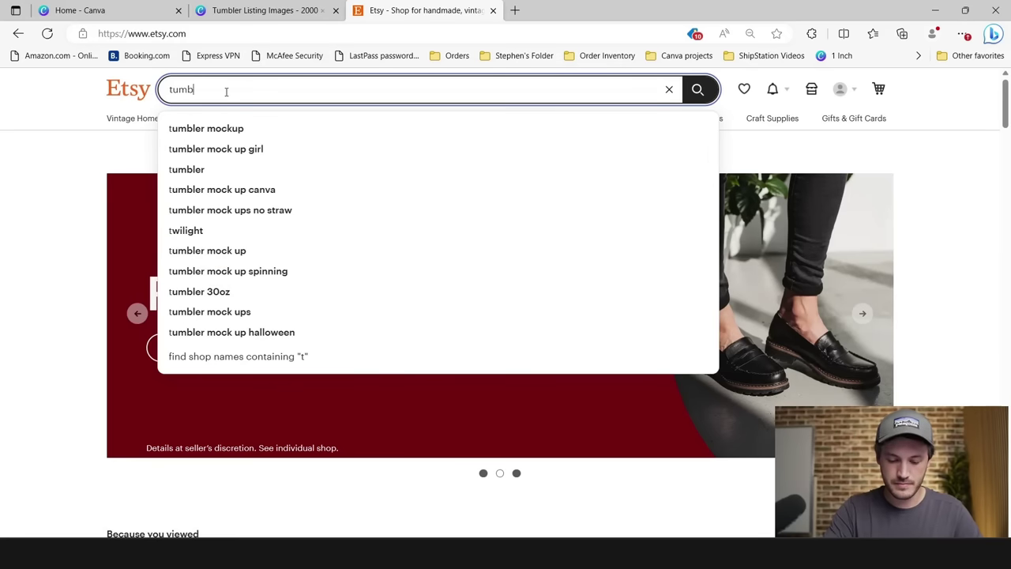
type("ler mock")
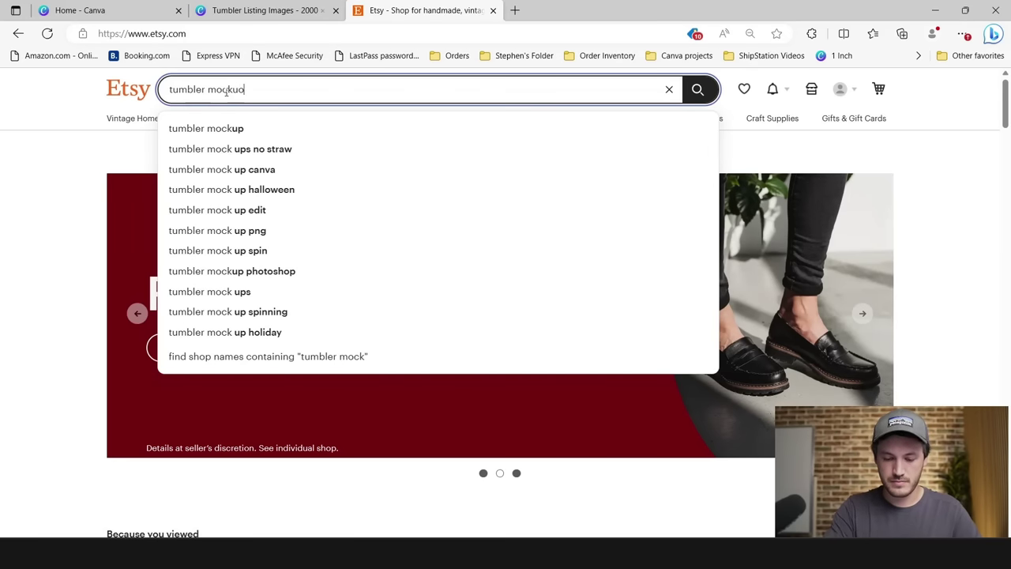
type("up")
key("Return")
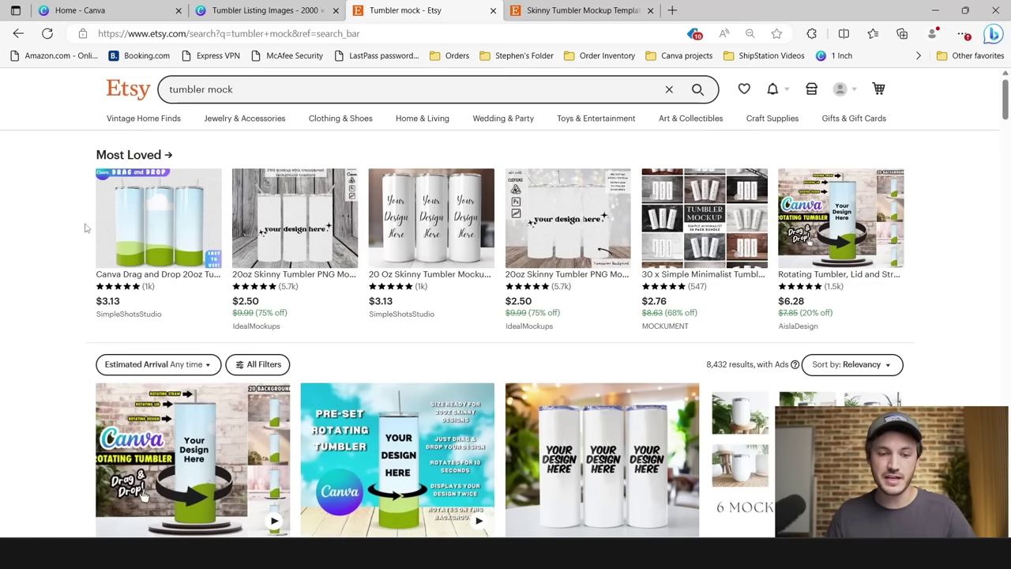
Step: Look through the Etsy search results, comparing the styles of the straight, rotating and Canva tumbler mockup listings
scroll(87, 228, "down", 5)
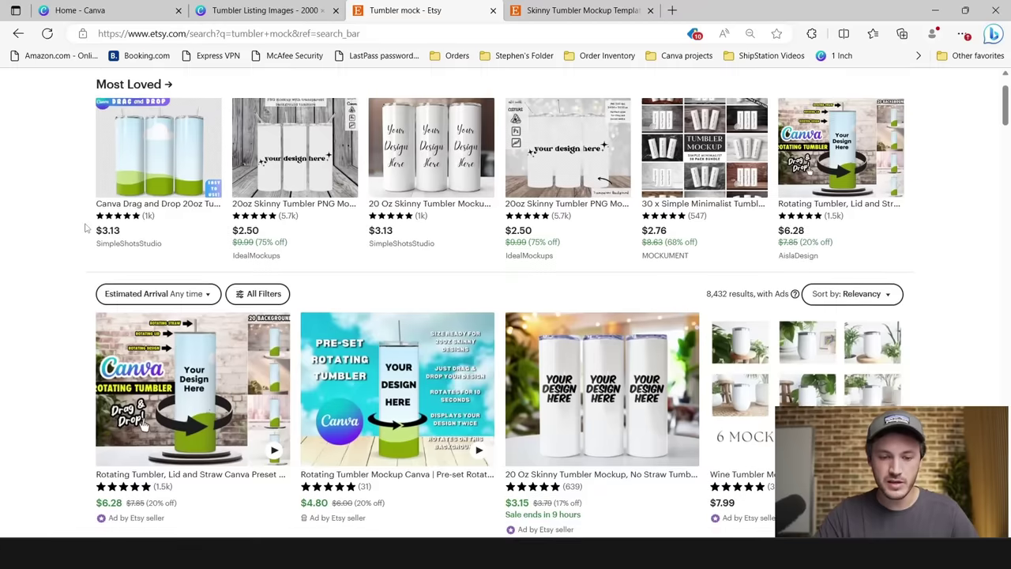
scroll(78, 229, "down", 2)
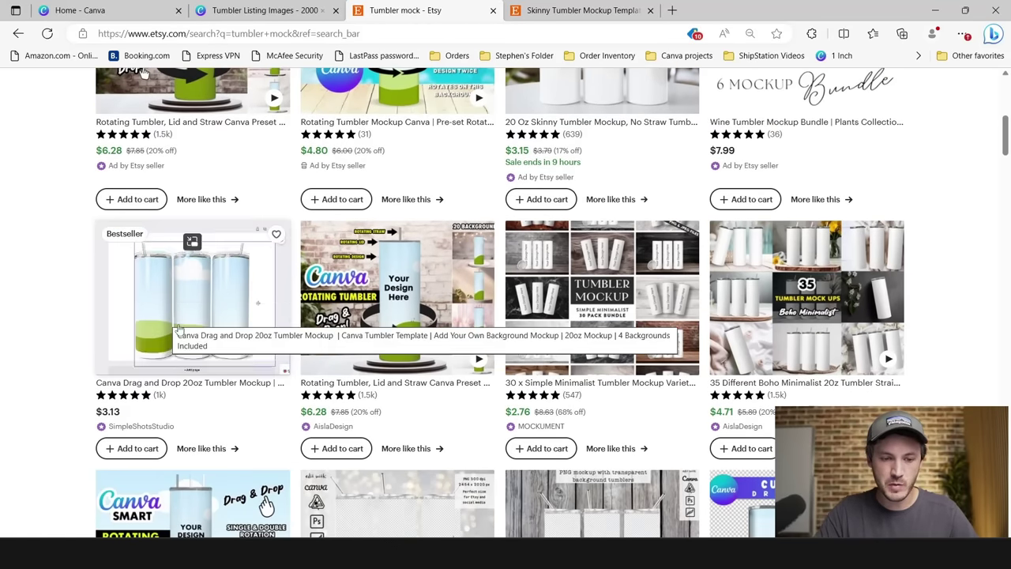
scroll(77, 273, "down", 2)
scroll(77, 274, "down", 5)
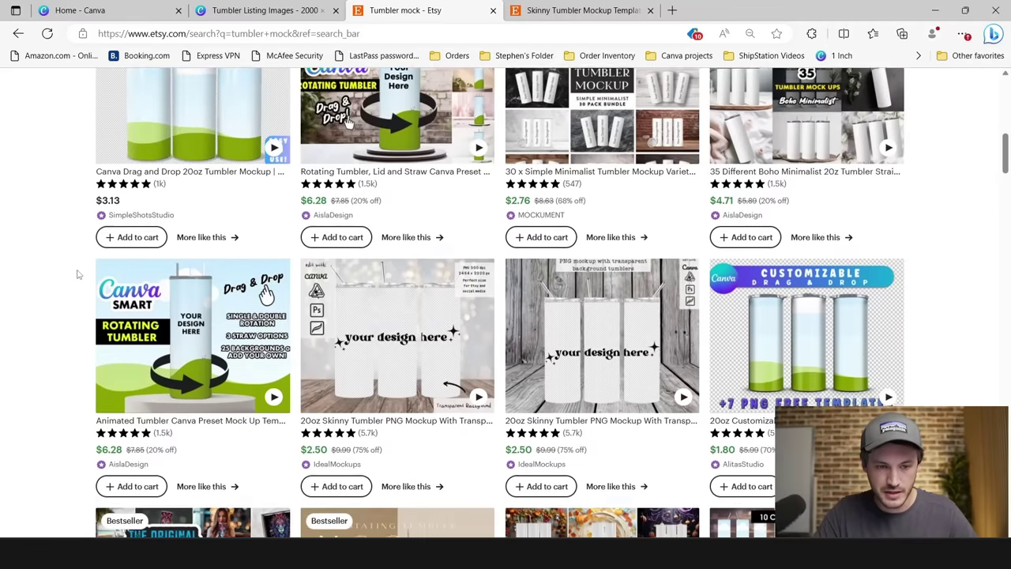
scroll(77, 274, "down", 7)
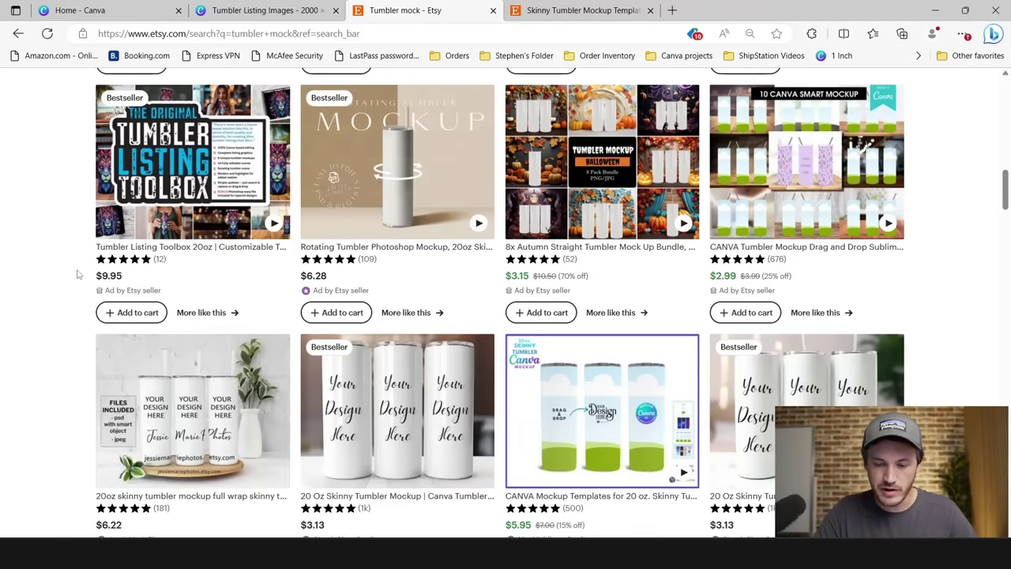
scroll(75, 277, "down", 5)
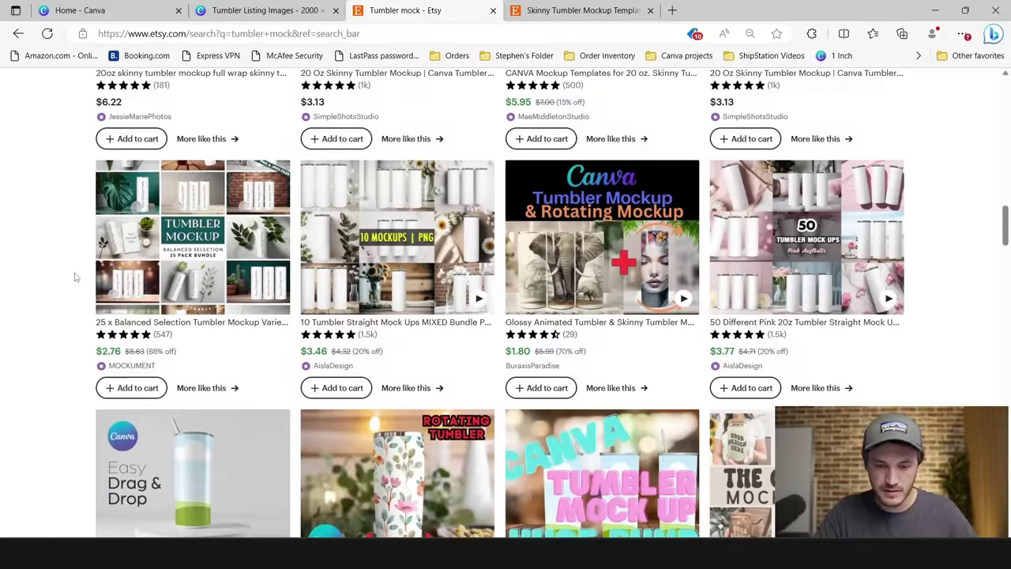
scroll(75, 276, "down", 4)
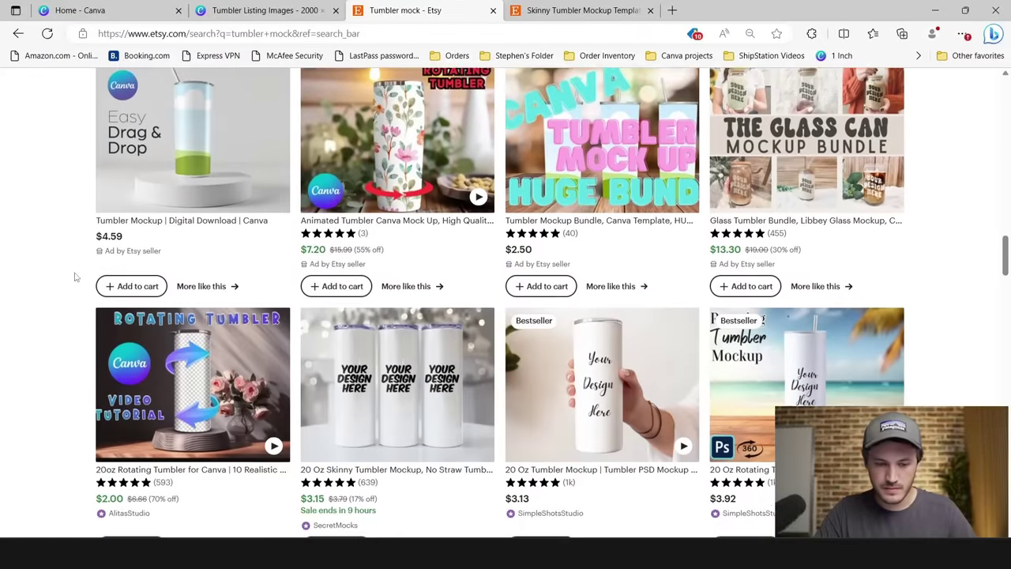
scroll(75, 276, "down", 2)
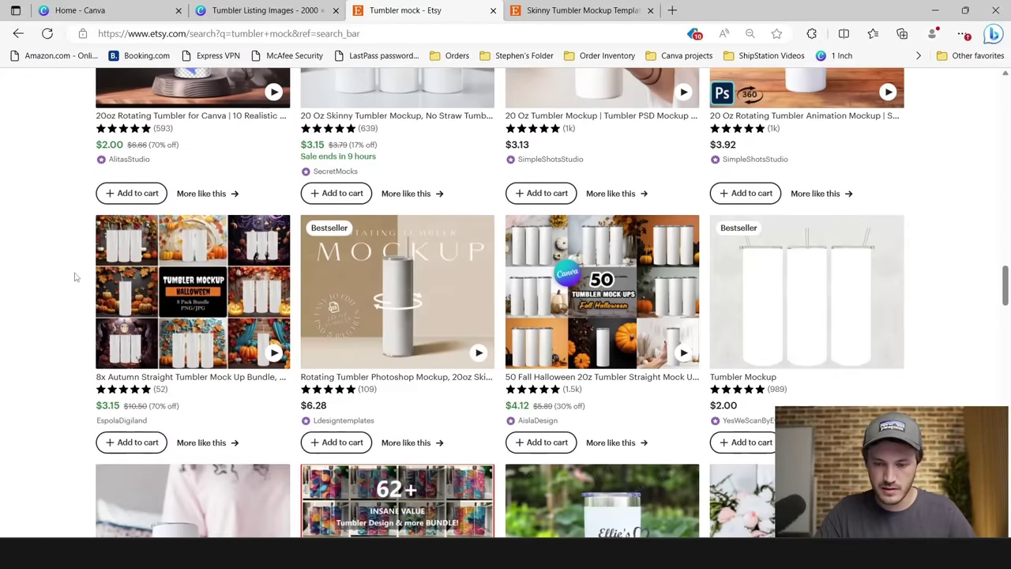
scroll(75, 276, "up", 15)
scroll(75, 277, "up", 7)
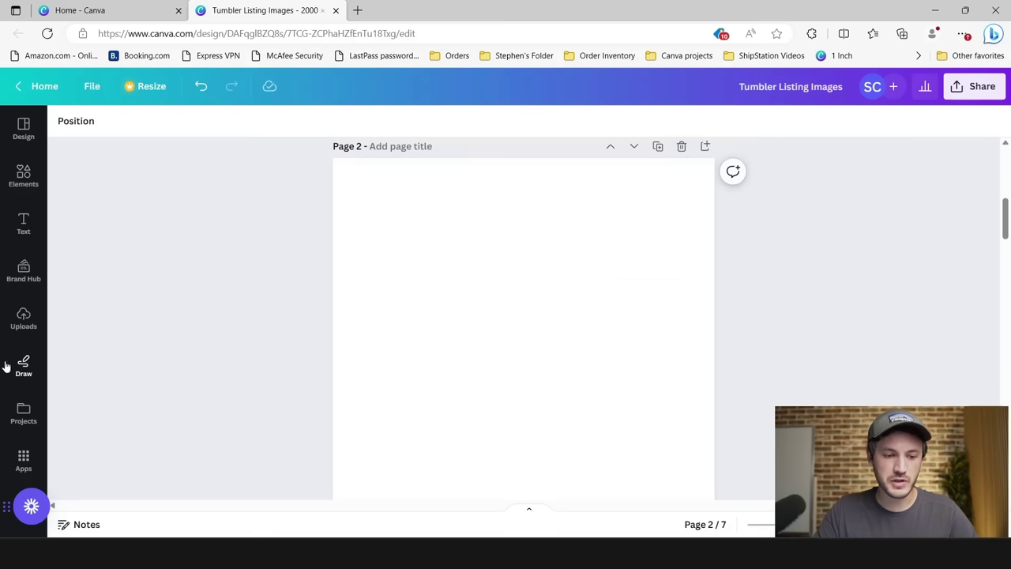
Step: Back in Canva, insert the 3628 x 2778 px drag-and-drop tumbler design from the saved projects onto page 2
left_click(26, 326)
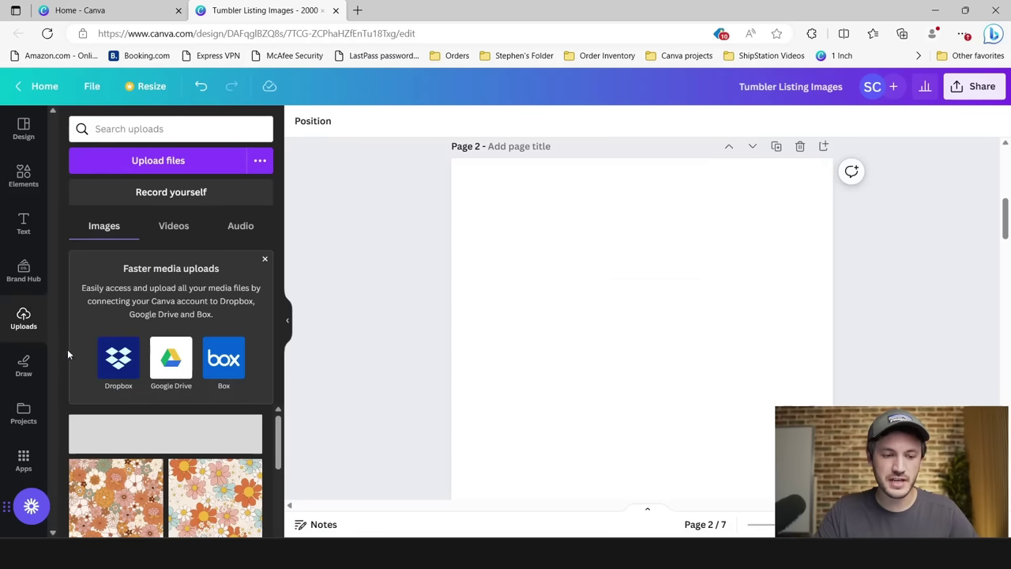
left_click(24, 412)
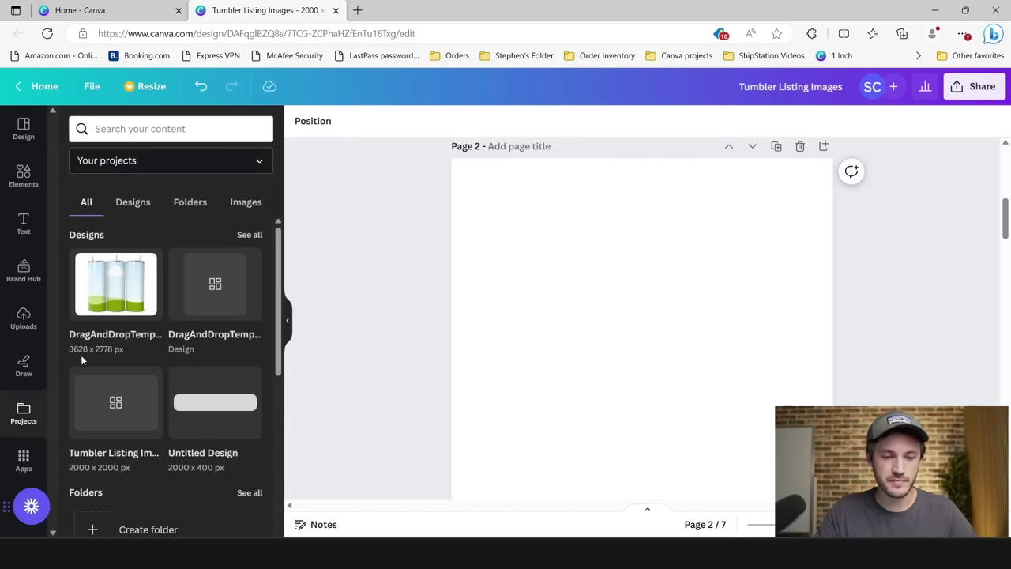
left_click(96, 300)
scroll(308, 309, "up", 1)
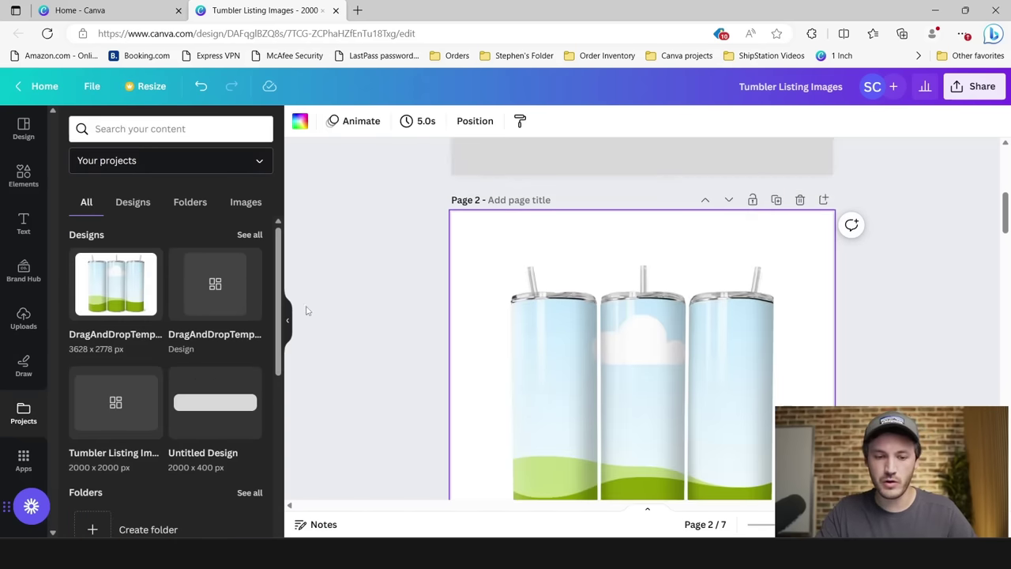
Step: Group the three-tumbler mockup's elements and move the group from page 2 into page 1's main area, above the gray band
left_click(638, 366)
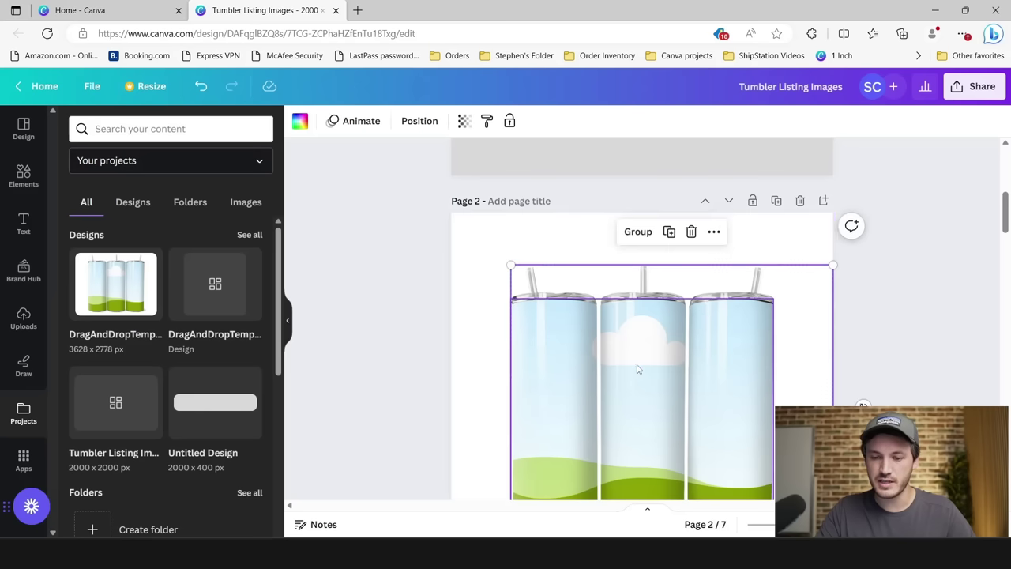
left_click(636, 231)
scroll(624, 332, "up", 2)
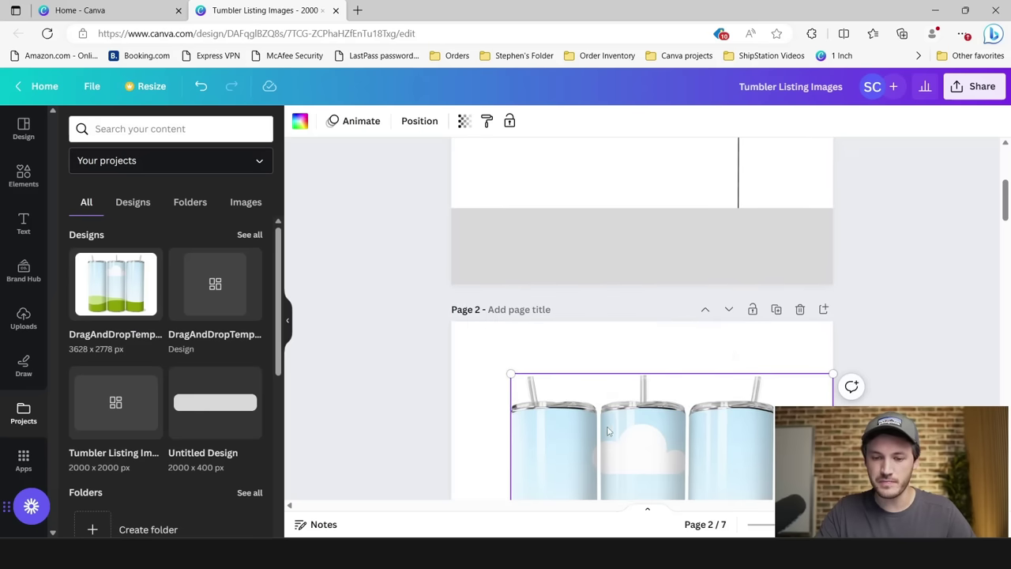
left_click_drag(609, 378, 593, 166)
scroll(598, 361, "up", 2)
left_click_drag(598, 361, 582, 235)
scroll(582, 234, "up", 2)
left_click_drag(587, 368, 576, 334)
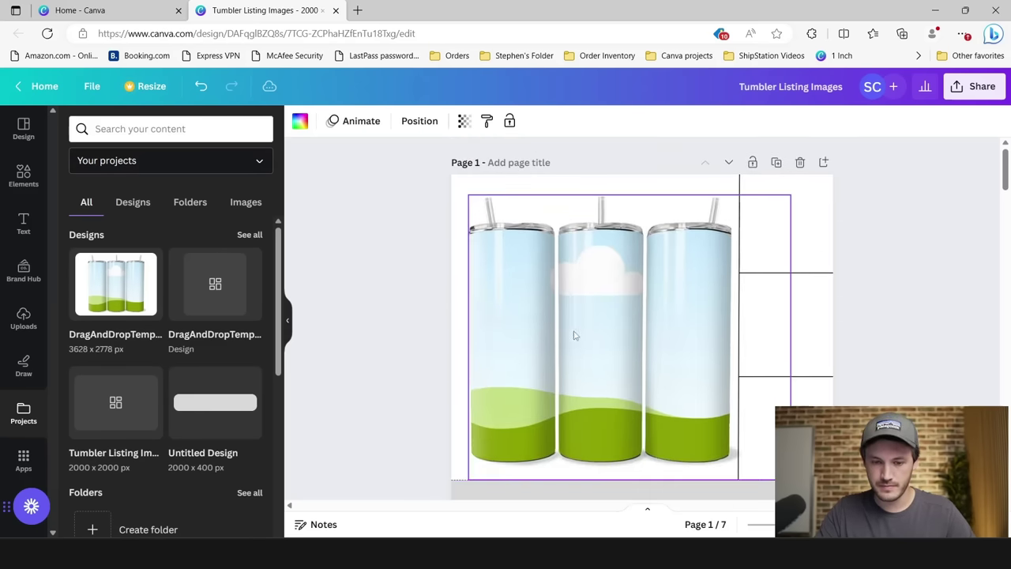
Step: Shrink the tumbler group slightly so all three tumblers sit clear of the vertical divider line
left_click(289, 325)
scroll(309, 336, "up", 3)
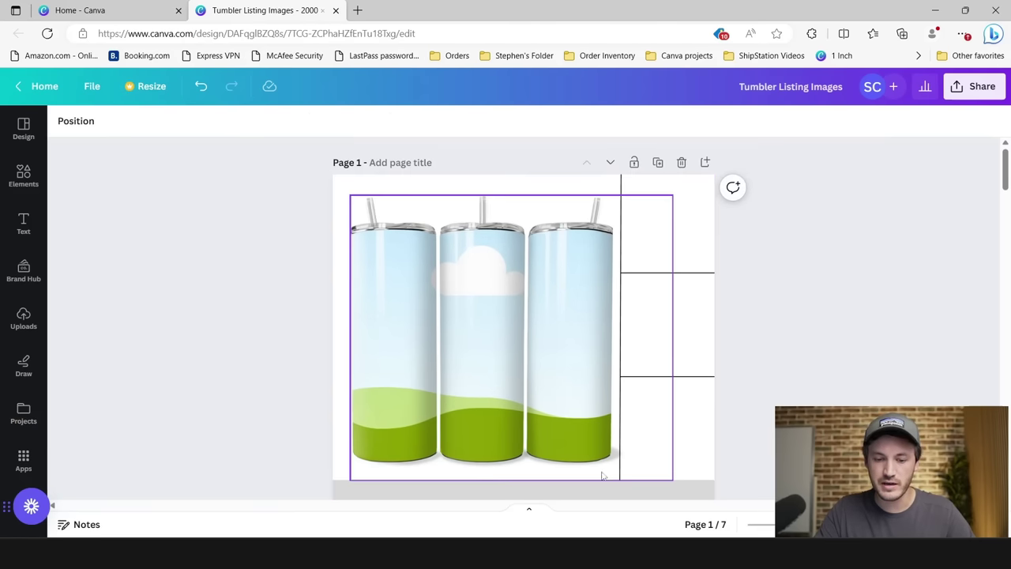
left_click(508, 361)
left_click_drag(673, 481, 654, 472)
left_click(267, 350)
scroll(264, 327, "down", 1)
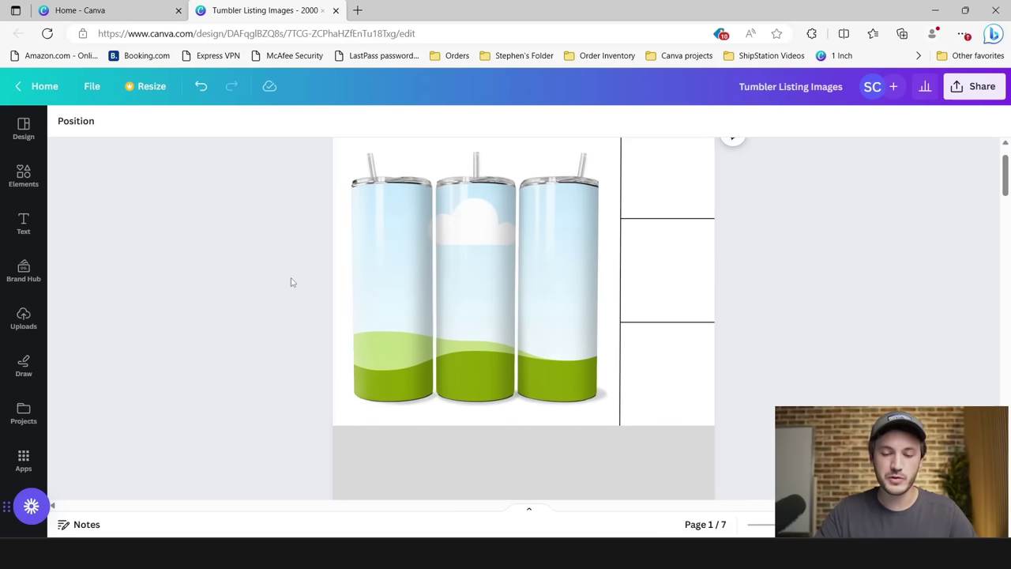
Step: Search the elements library for "wood counter" and show all matching photos
left_click(32, 183)
left_click(123, 129)
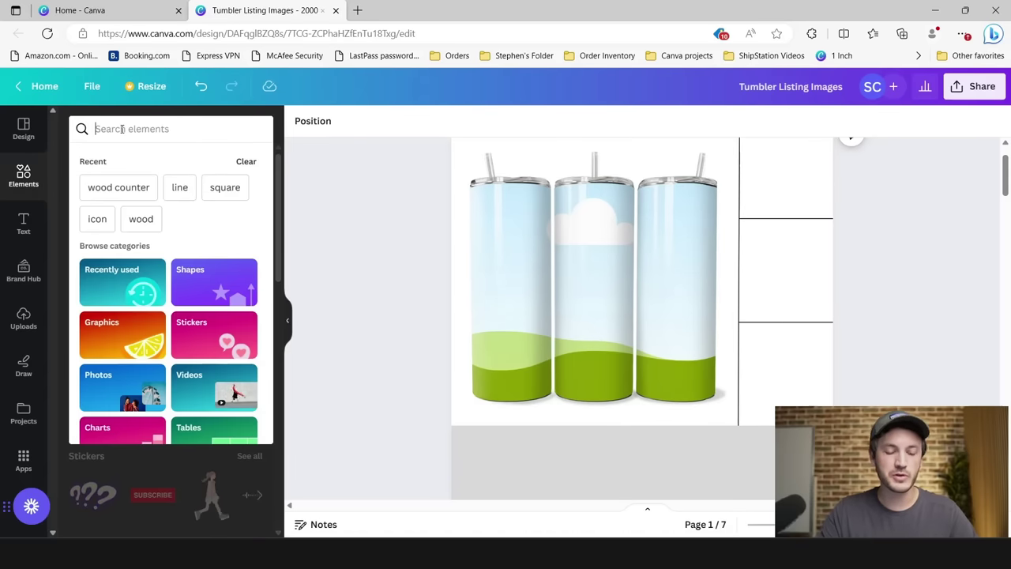
type("woo")
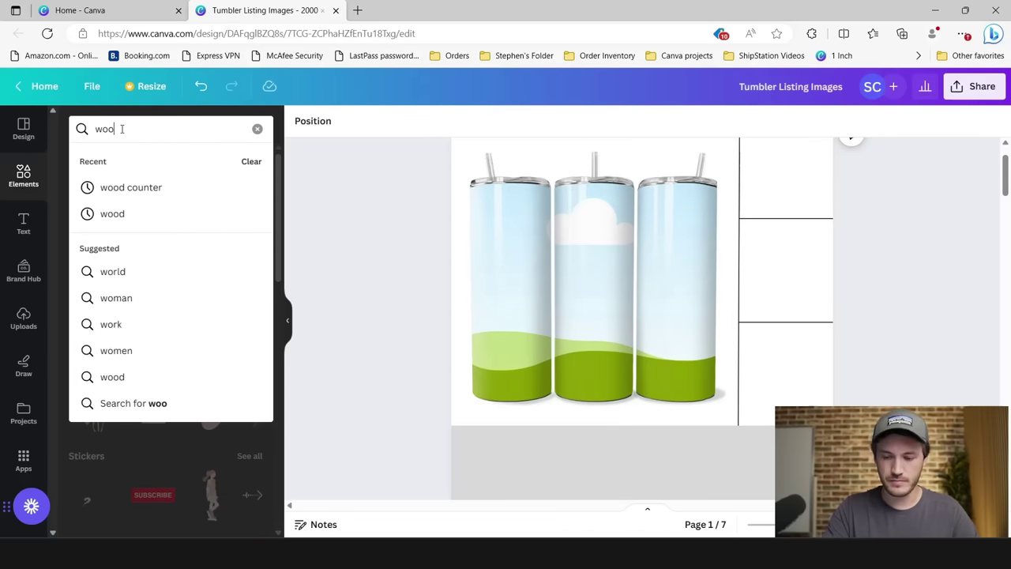
type("d counter")
key("Return")
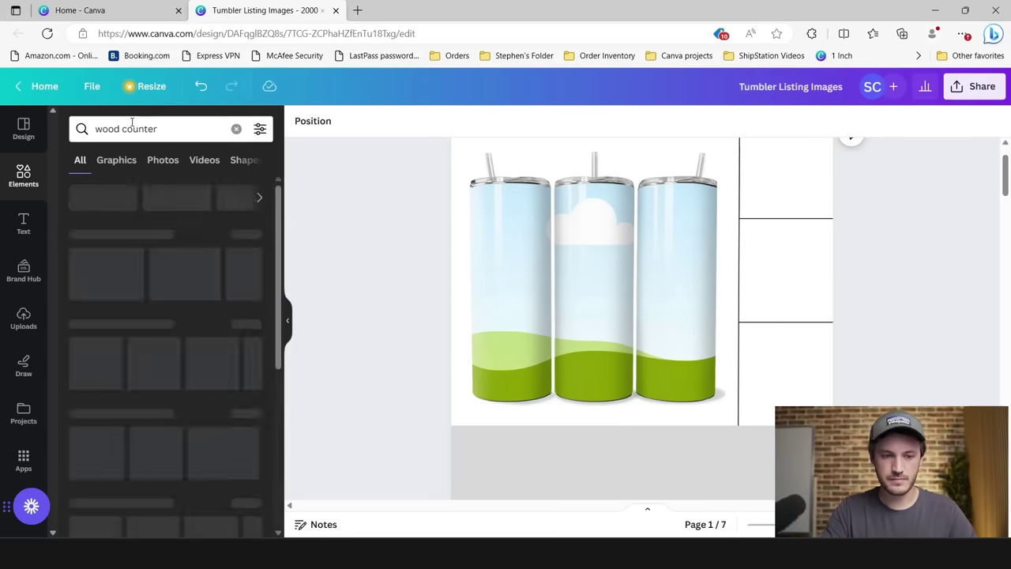
scroll(189, 300, "down", 2)
scroll(201, 308, "up", 2)
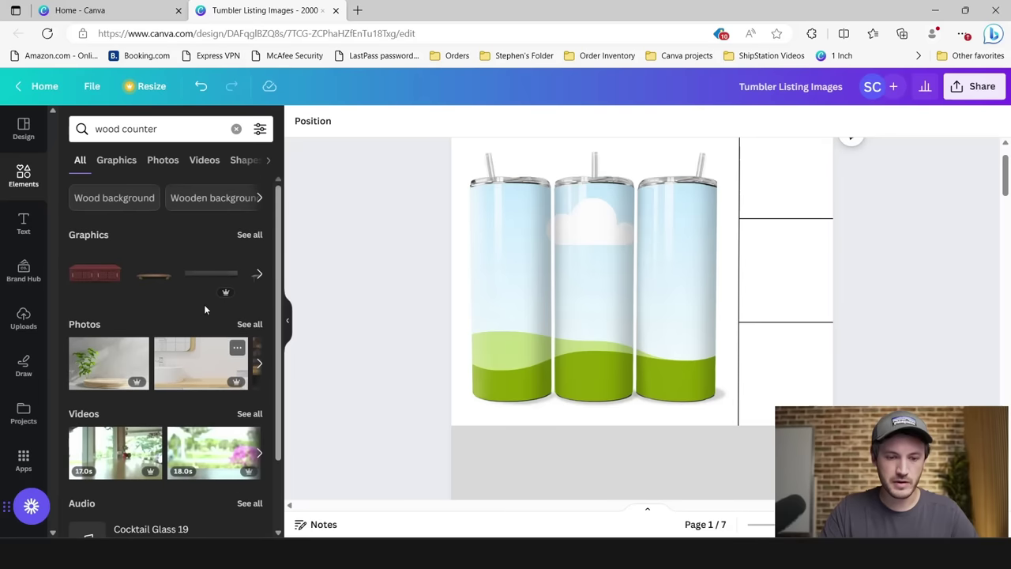
left_click(249, 325)
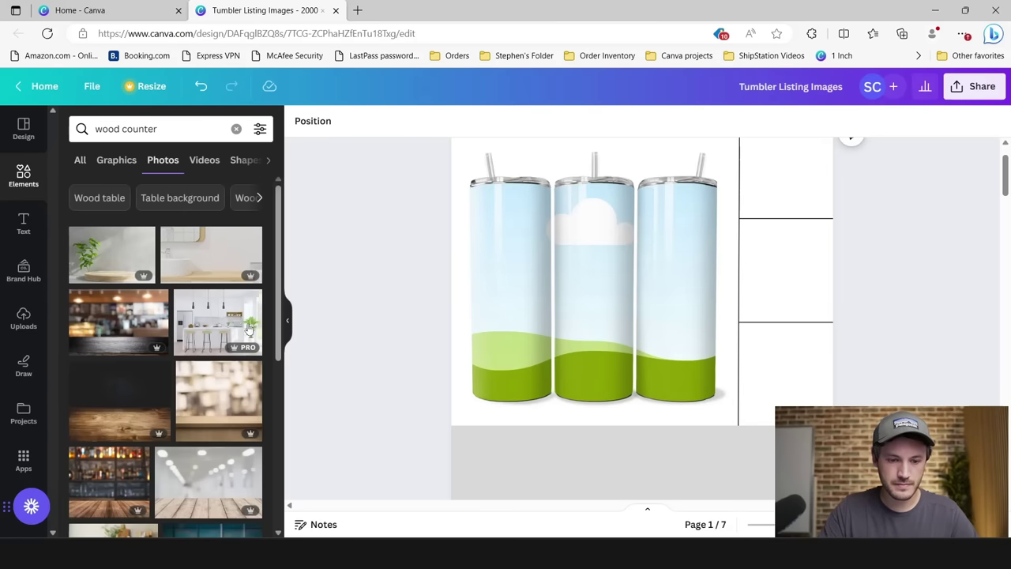
Step: Add the photo of a white stone wall with a reddish-brown wood counter and crop it to only the counter
scroll(187, 296, "down", 2)
scroll(187, 295, "down", 8)
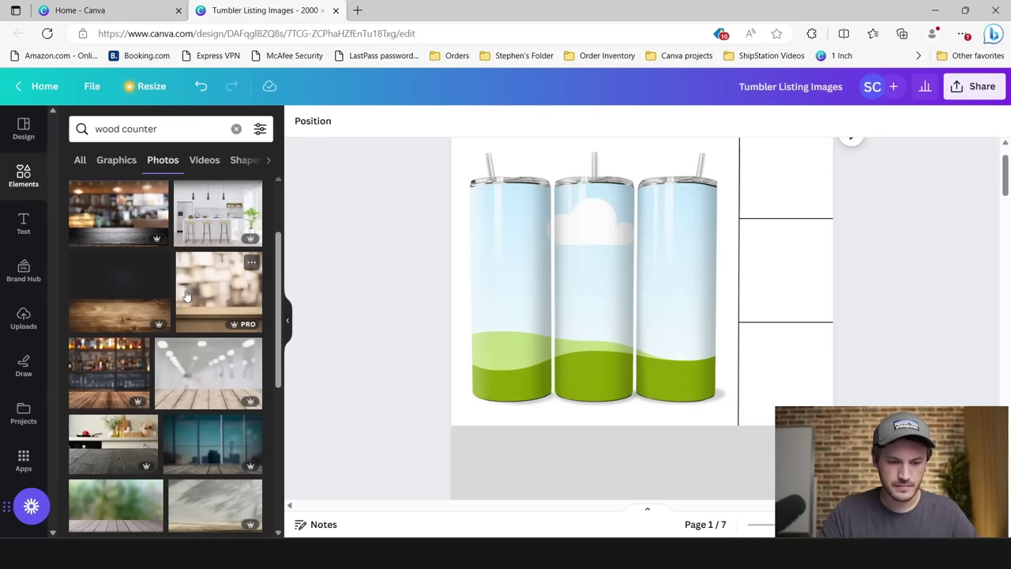
scroll(185, 299, "down", 5)
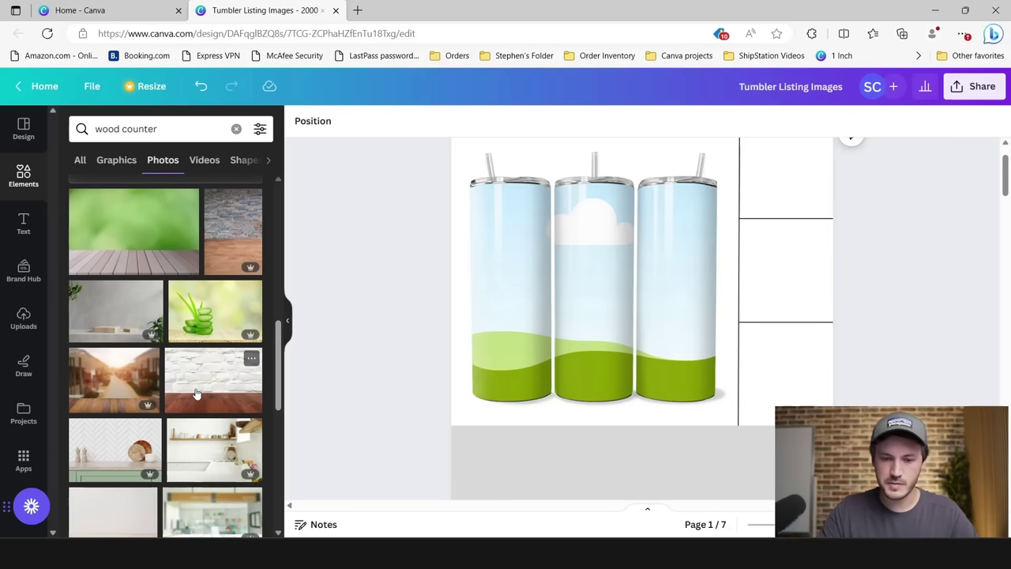
left_click(197, 394)
left_click_drag(551, 313, 539, 306)
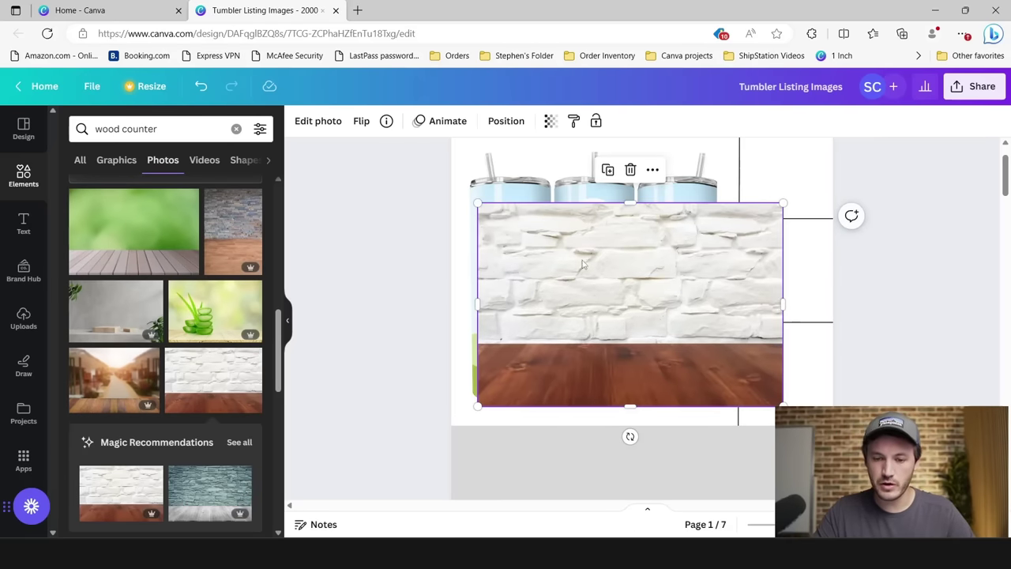
left_click_drag(630, 204, 633, 344)
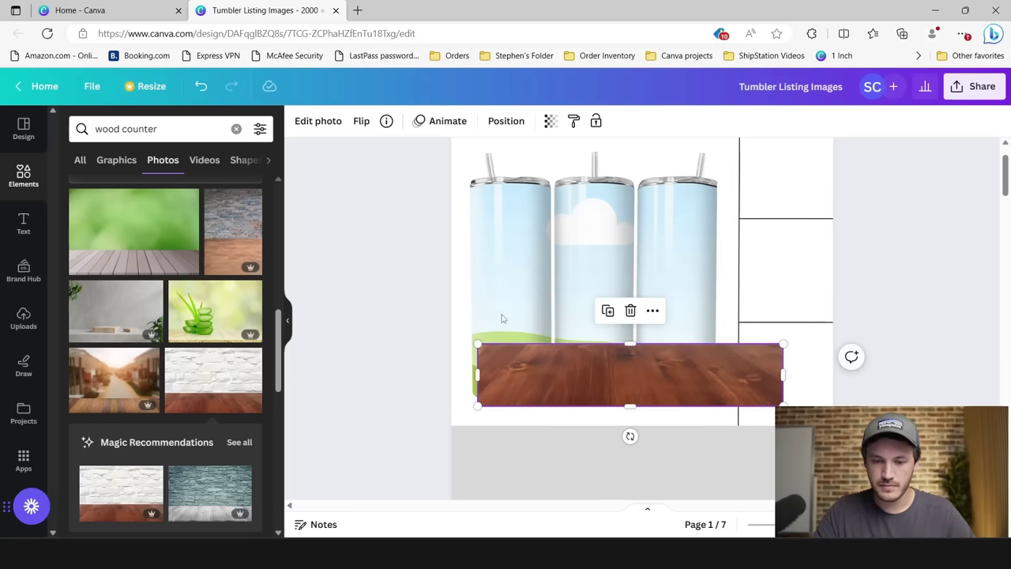
Step: Darken the cropped wood counter photo by lowering its brightness to the minimum
left_click(319, 124)
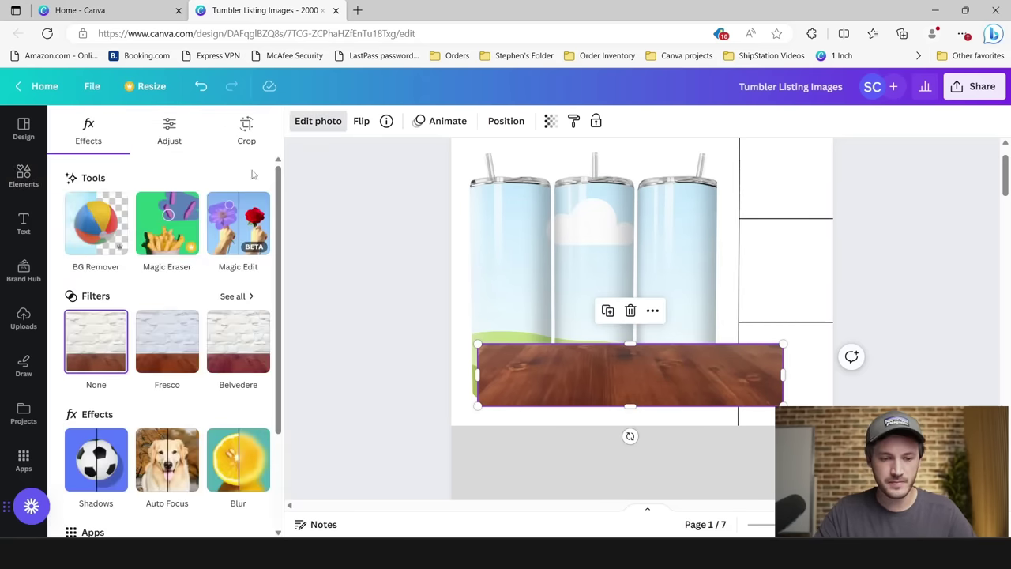
left_click(171, 133)
scroll(193, 300, "down", 1)
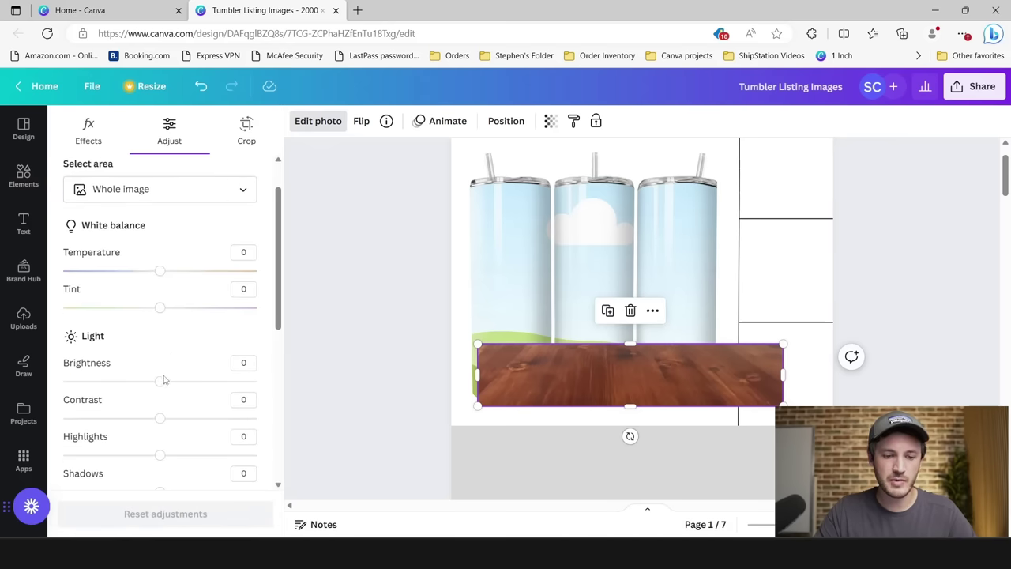
left_click_drag(164, 380, 37, 374)
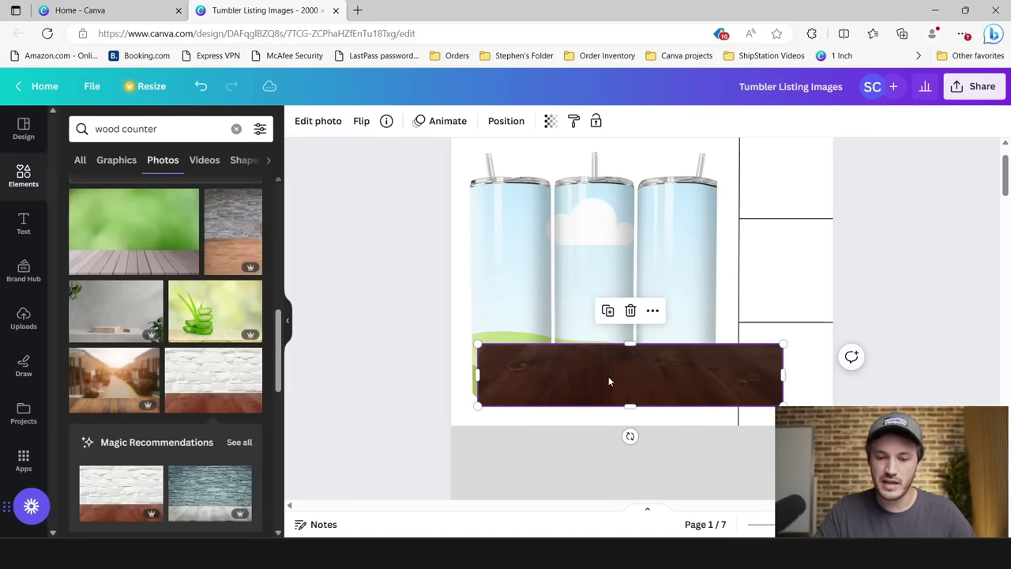
Step: Enlarge the dark counter photo to about 2256 × 463 px, fit it along the page bottom up to the vertical divider, and send it to back
mouse_move(608, 377)
left_mouse_down()
mouse_move(623, 376)
mouse_move(601, 393)
left_mouse_up()
left_click_drag(432, 361, 312, 303)
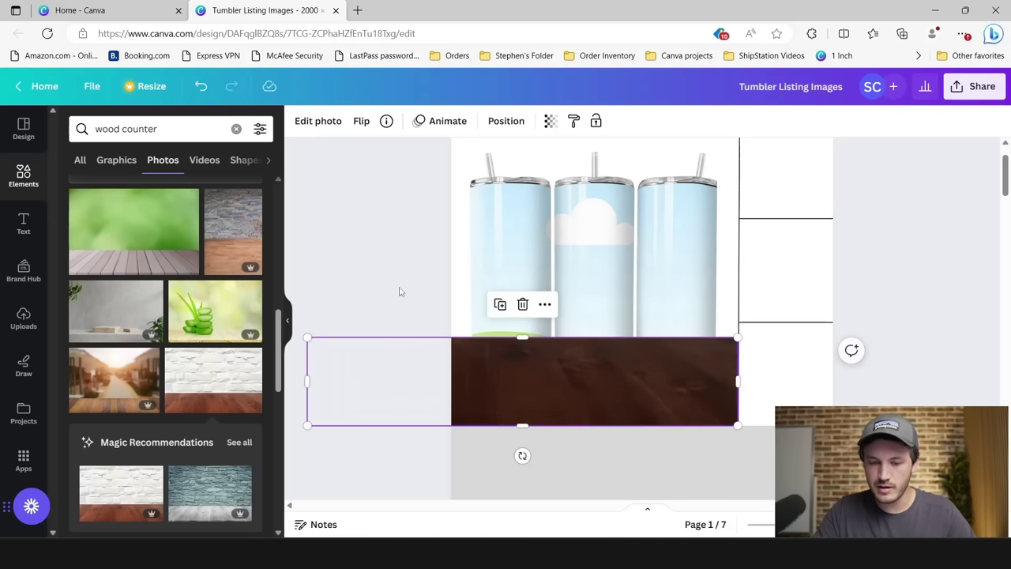
left_click(508, 122)
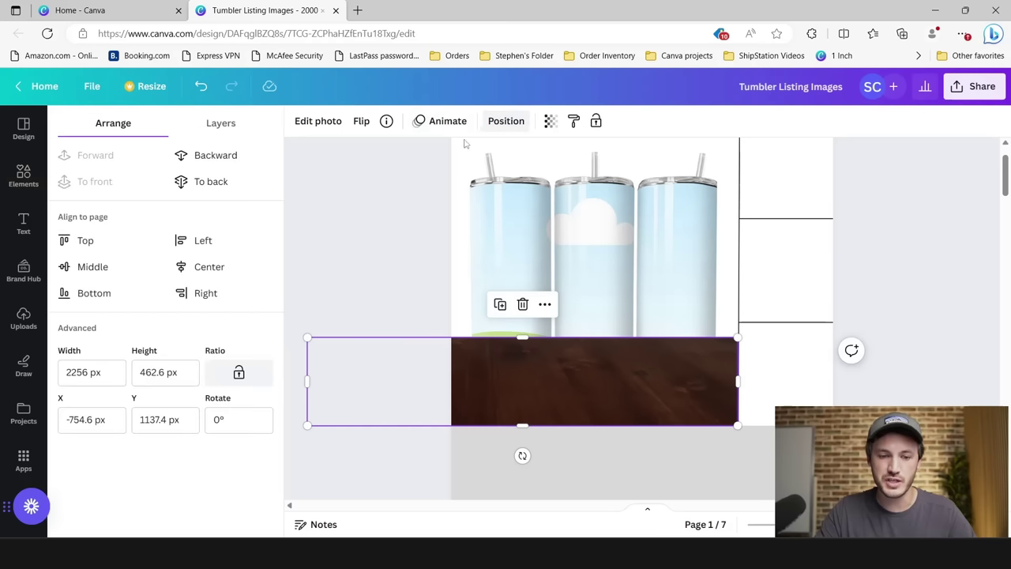
left_click(204, 192)
left_click(364, 263)
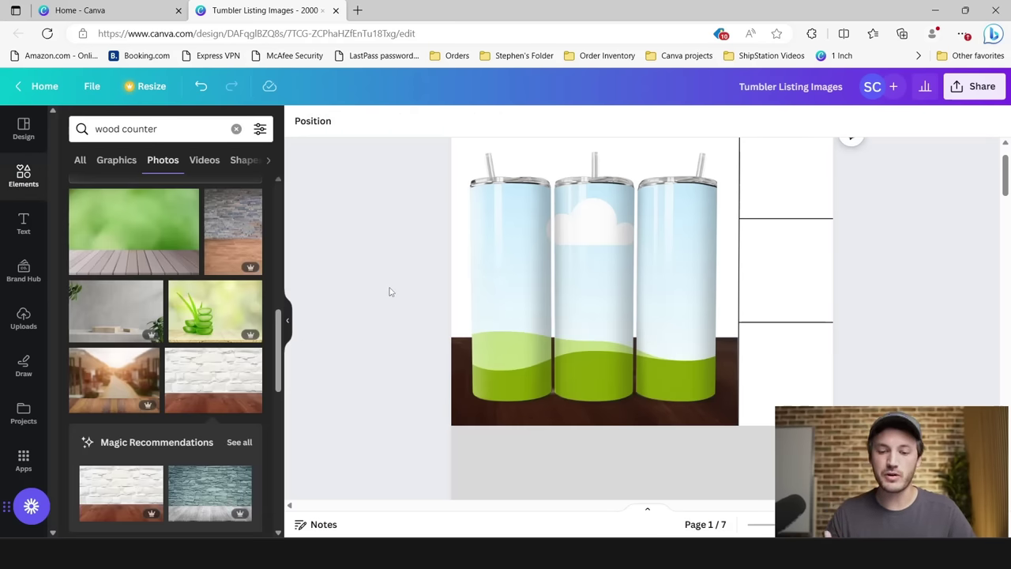
Step: Add the white stone wall photo again, crop out its counter, and enlarge it to about 2453 × 1147 px to fill the area above the dark counter
scroll(406, 276, "up", 1)
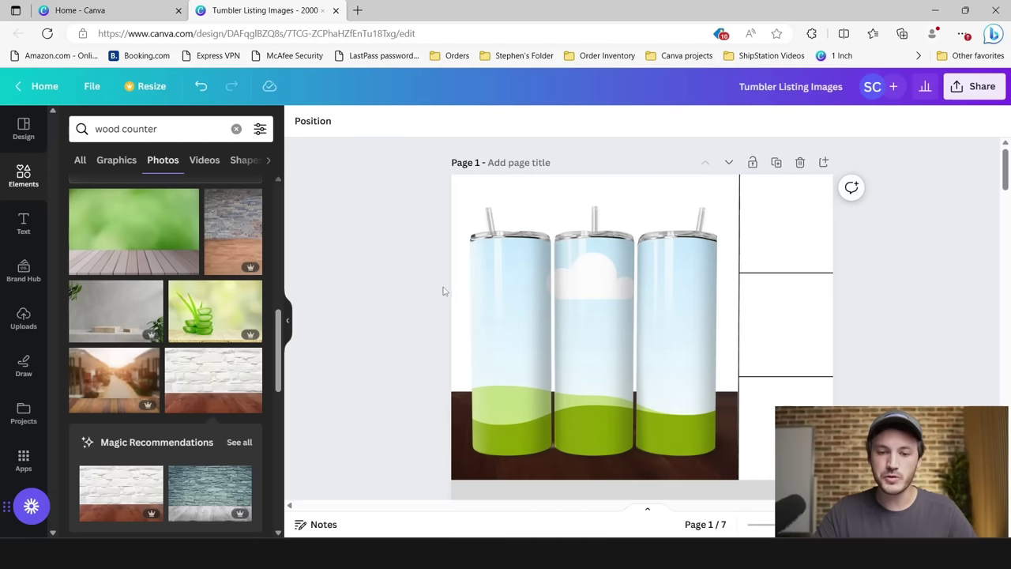
left_click(213, 385)
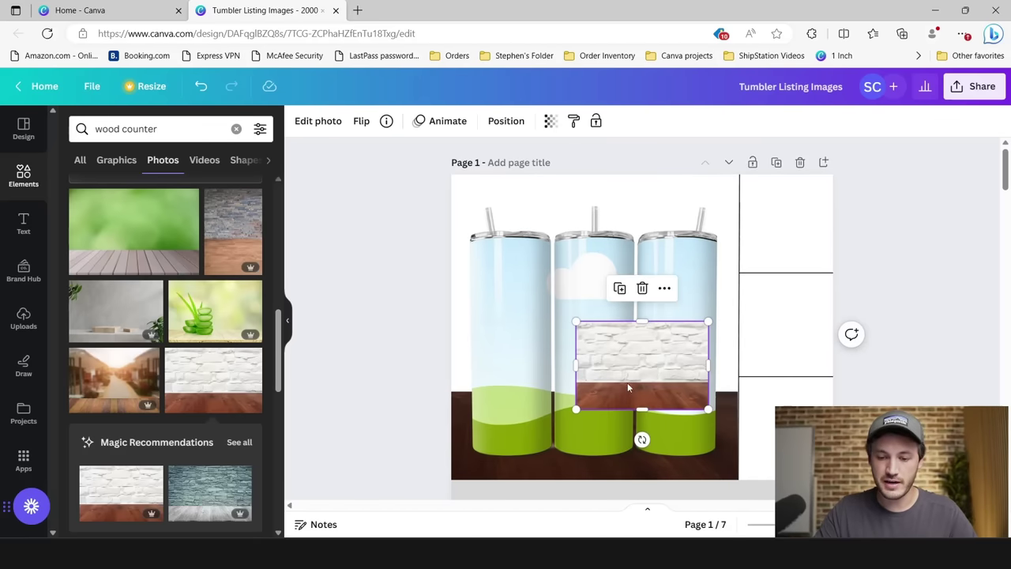
left_click_drag(643, 401, 643, 382)
left_click_drag(597, 328, 293, 131)
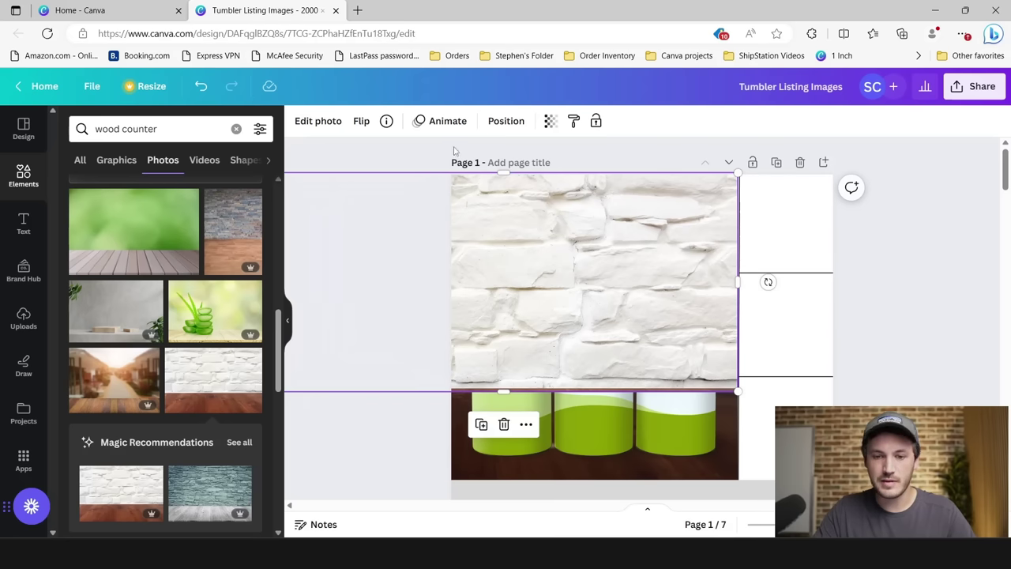
Step: Send the white stone wall photo to the back, behind the tumblers and the counter
left_click(505, 121)
left_click(215, 181)
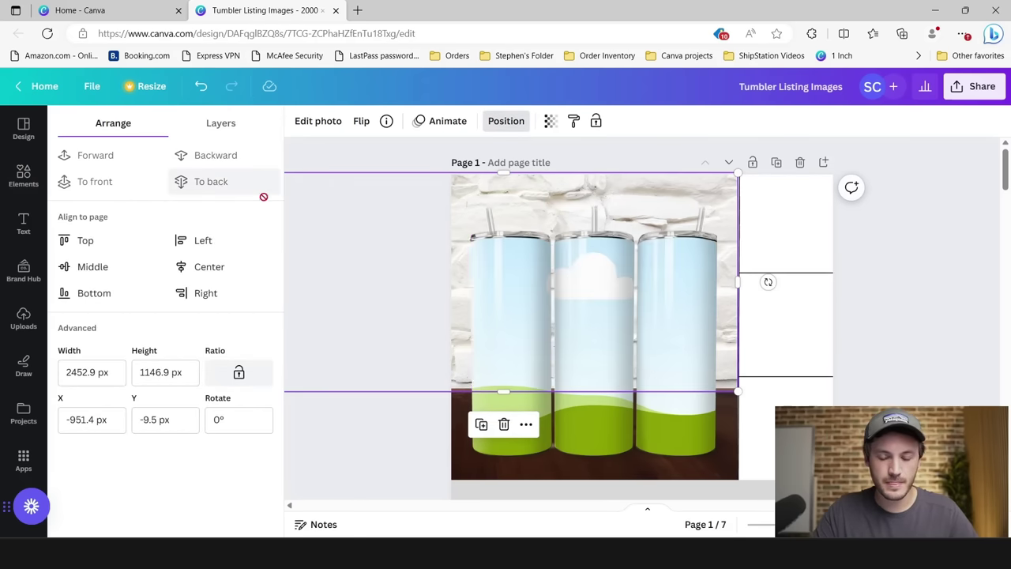
left_click(898, 357)
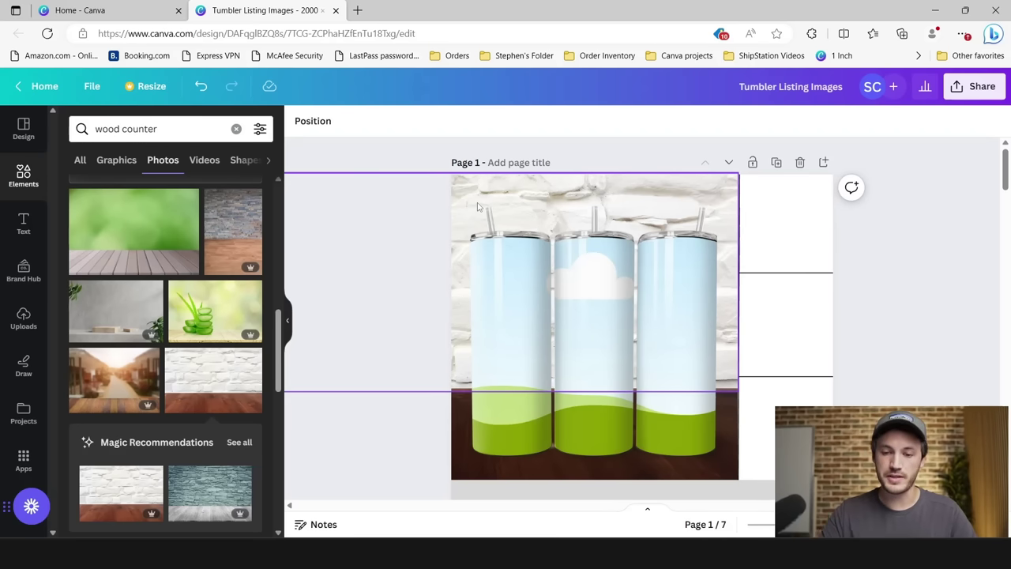
Step: Apply a Blur effect with intensity 20 to the white stone wall photo
left_click(715, 193)
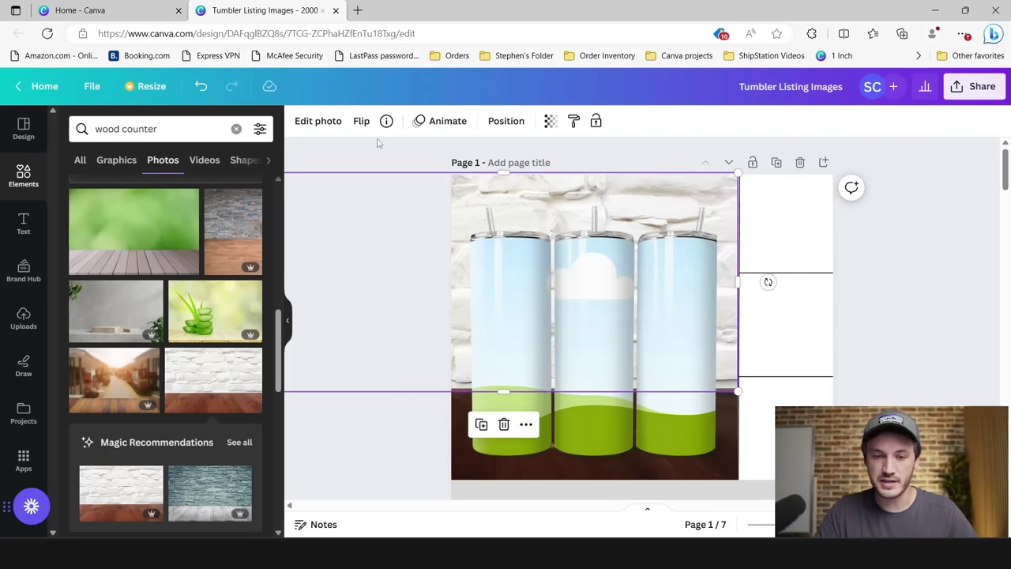
left_click(318, 122)
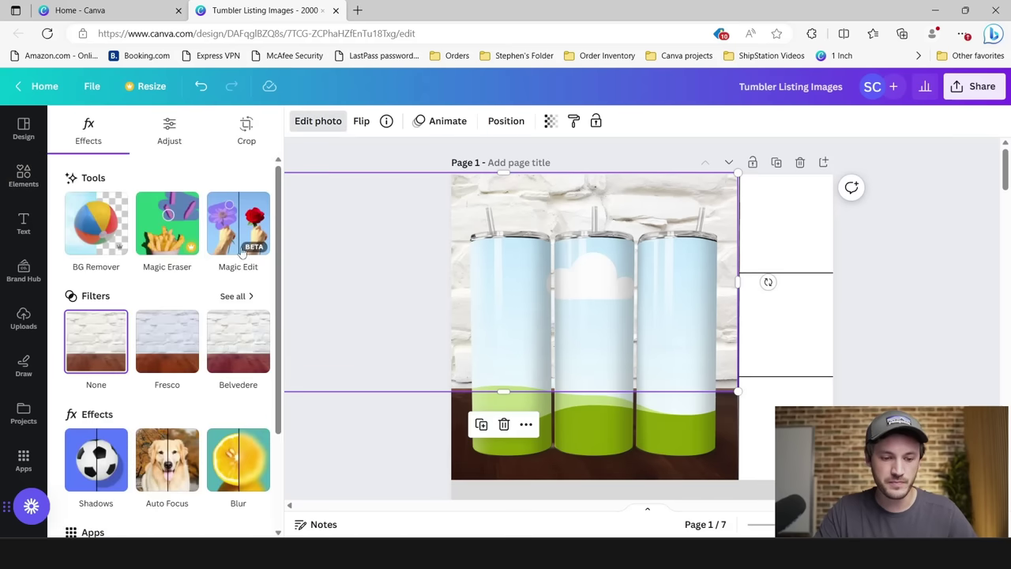
scroll(177, 271, "down", 2)
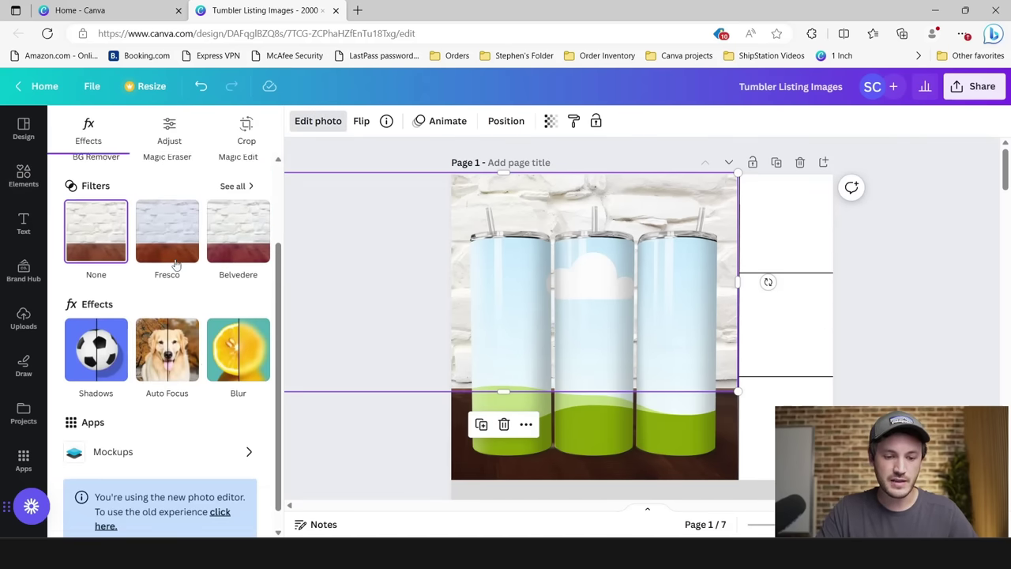
left_click(236, 366)
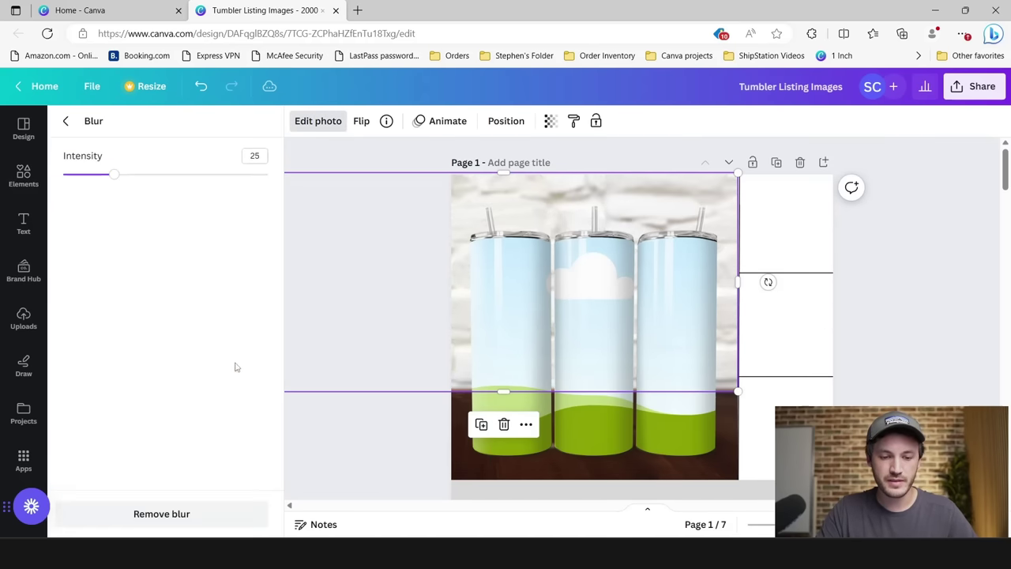
left_click_drag(115, 175, 101, 184)
right_click(103, 183)
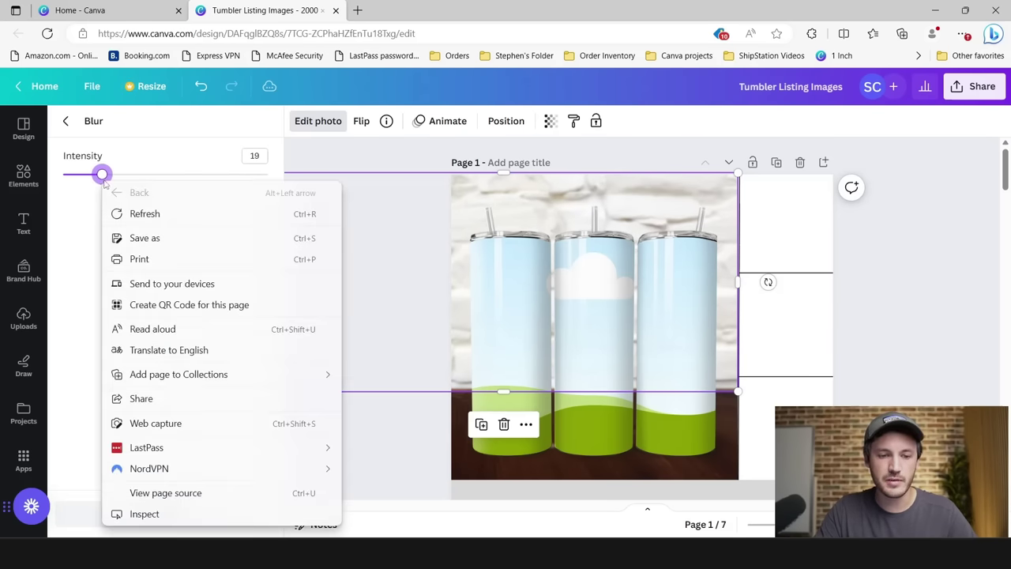
left_click(105, 180)
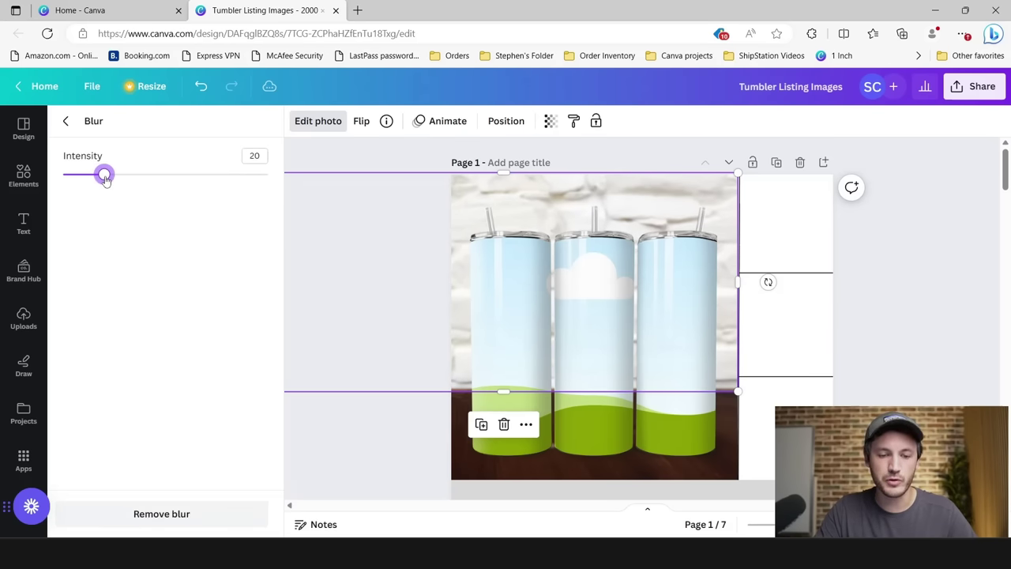
left_click(928, 309)
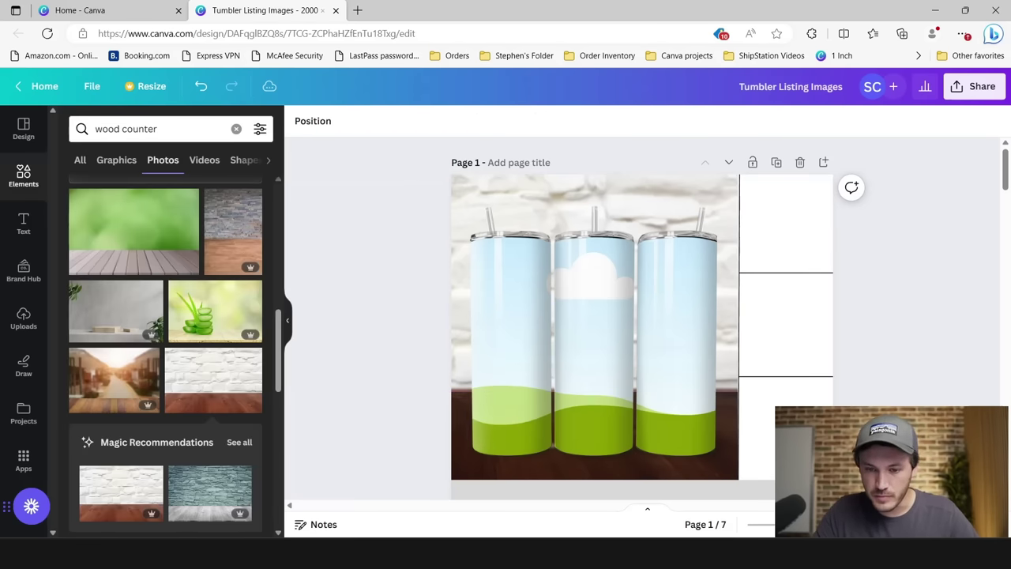
Step: Enlarge the tumbler group to nearly fill the area beside the vertical divider and reposition it so the tumblers stand on the counter
left_click(528, 312)
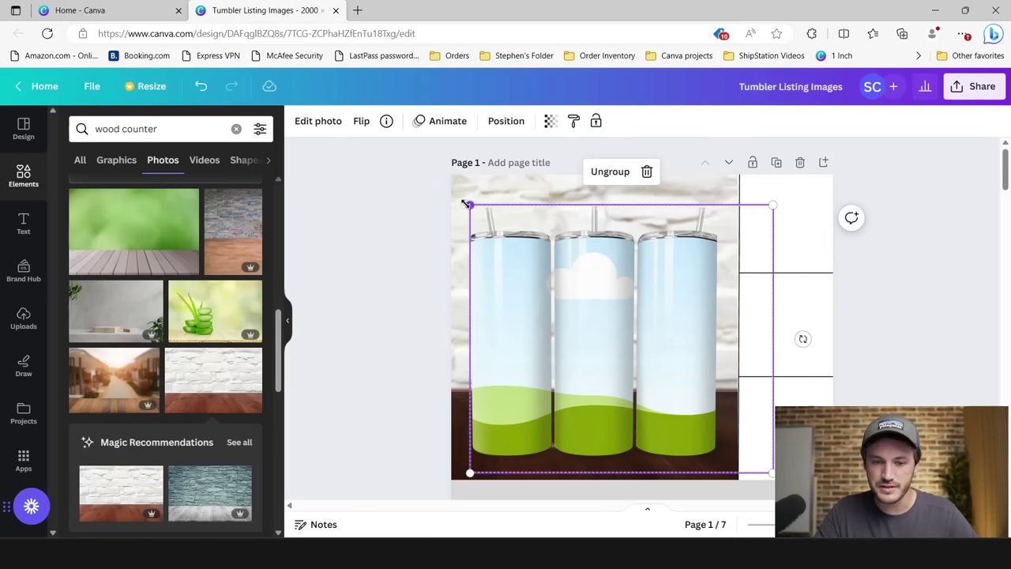
left_click_drag(467, 204, 463, 198)
left_click_drag(510, 240, 506, 231)
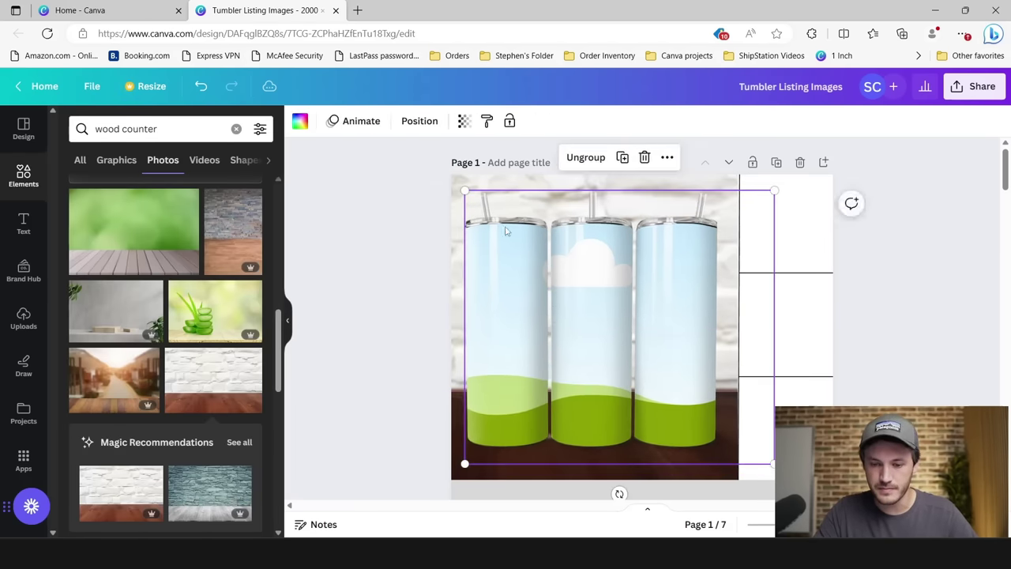
left_click_drag(776, 191, 789, 184)
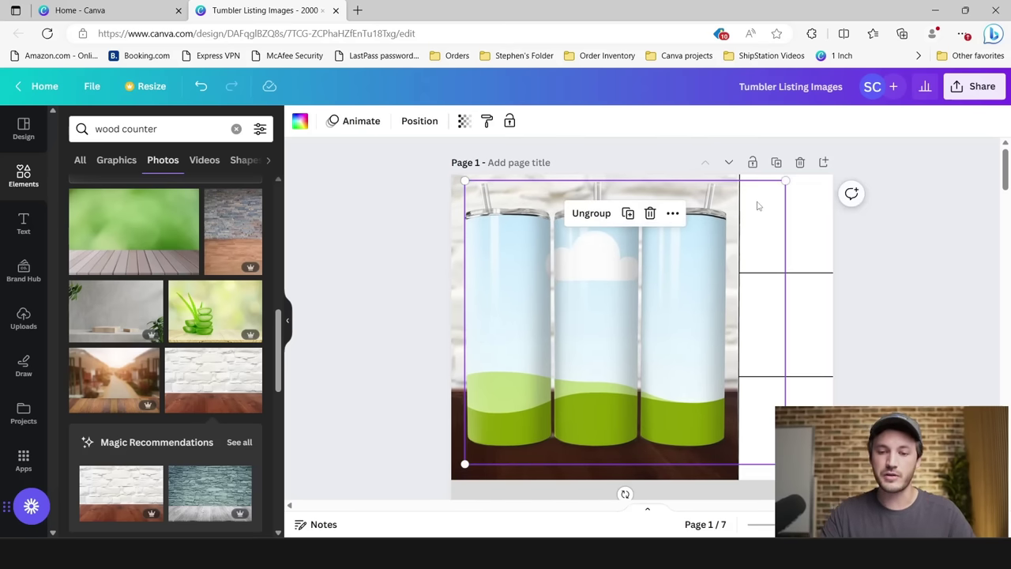
mouse_move(626, 320)
left_mouse_down()
mouse_move(617, 312)
mouse_move(624, 318)
left_mouse_up()
left_click(379, 329)
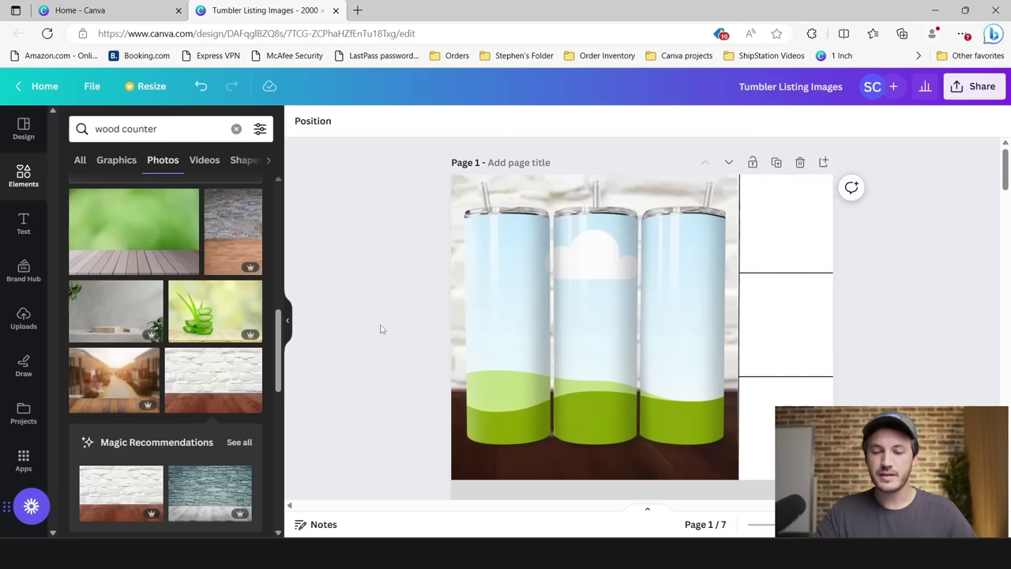
left_click(557, 348)
left_click_drag(557, 348, 552, 354)
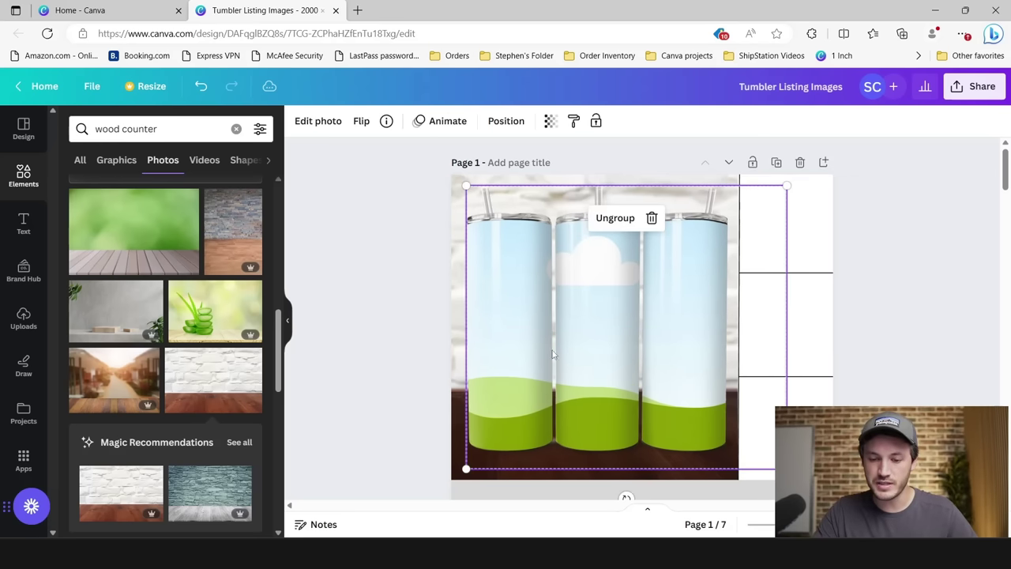
left_click(399, 371)
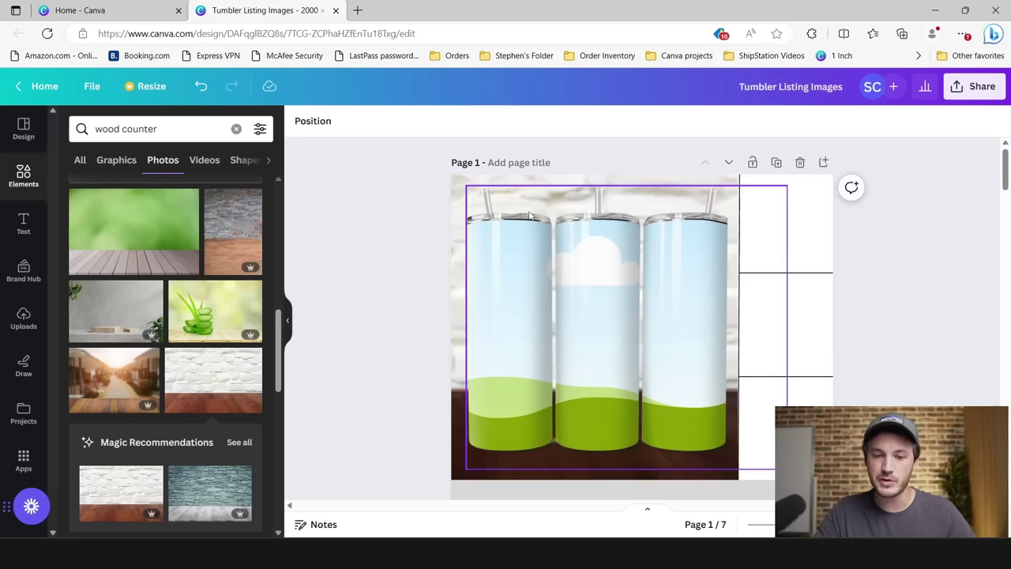
Step: Add a rounded square shape, flatten and widen it into a bar, and place it at the page's upper left, extending past the page edge
left_click(25, 177)
left_click(174, 128)
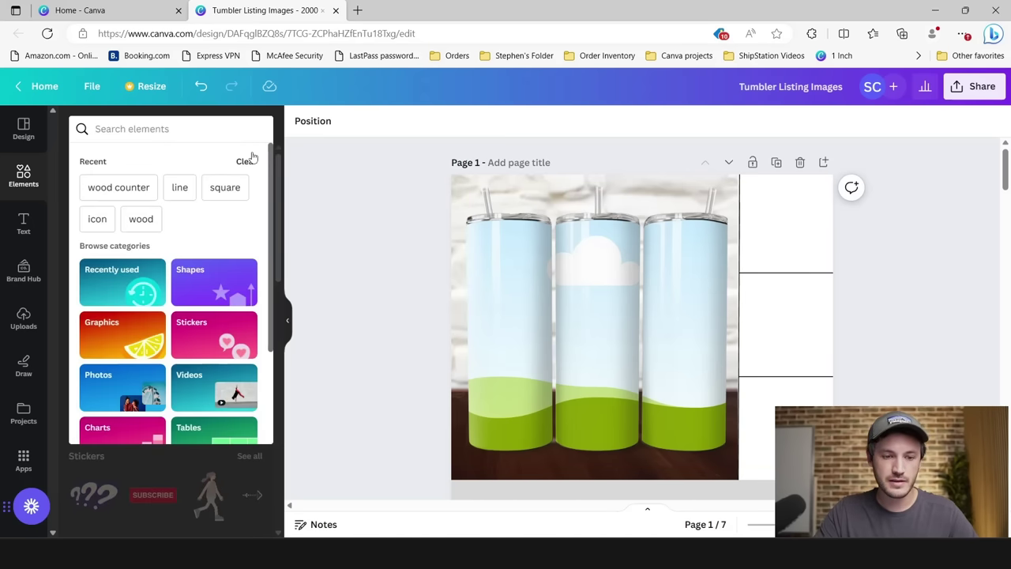
left_click(321, 240)
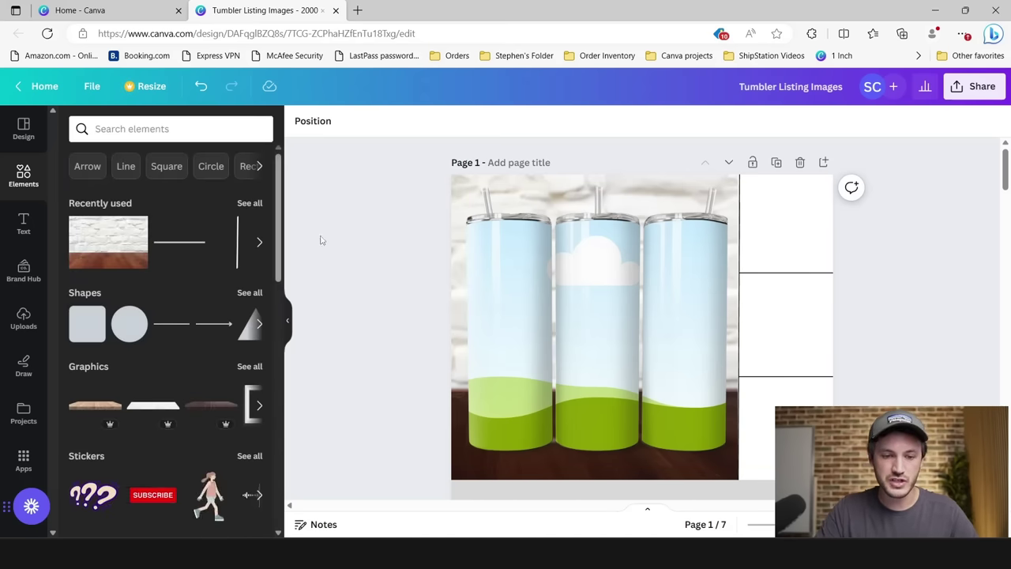
left_click(87, 327)
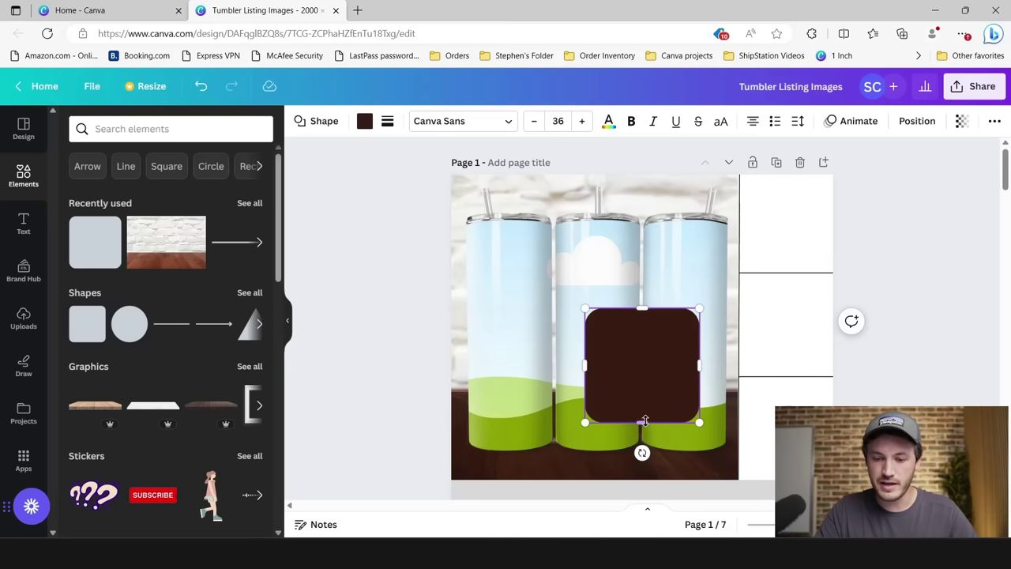
left_click_drag(643, 423, 642, 356)
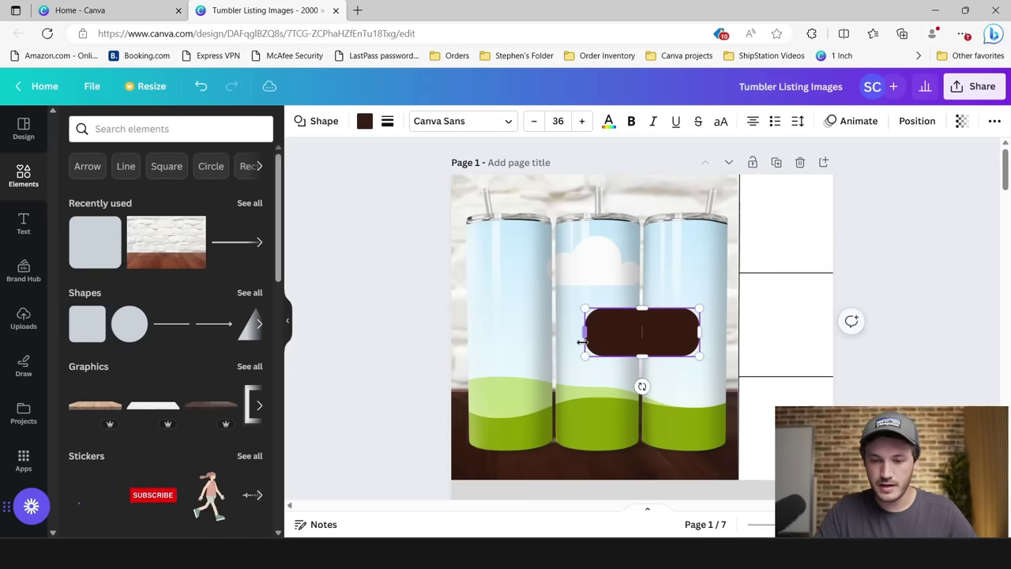
left_click_drag(586, 333, 438, 200)
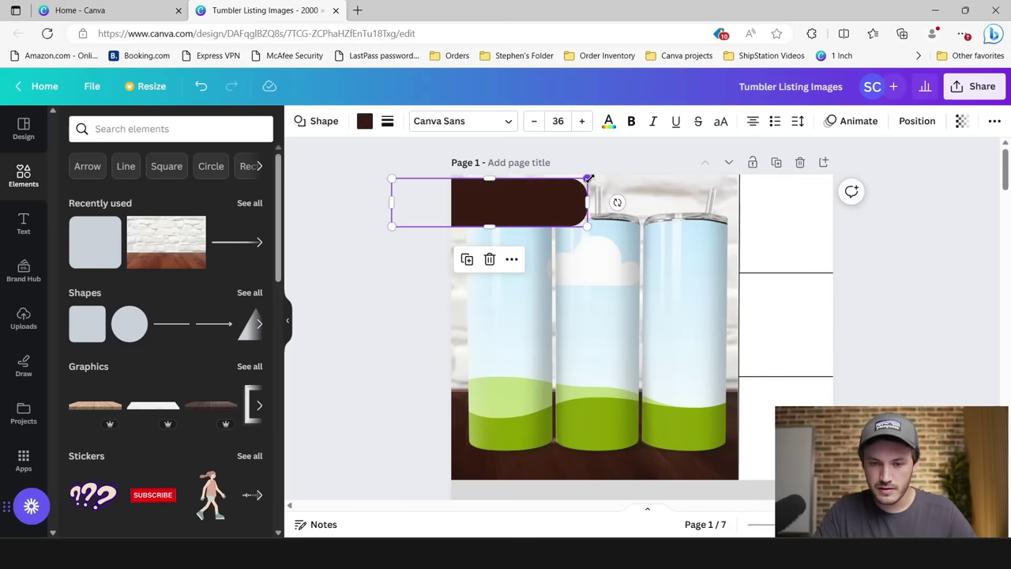
Step: Shrink the dark brown bar slightly in height and width so it ends just past the first tumbler
left_click_drag(588, 179, 577, 185)
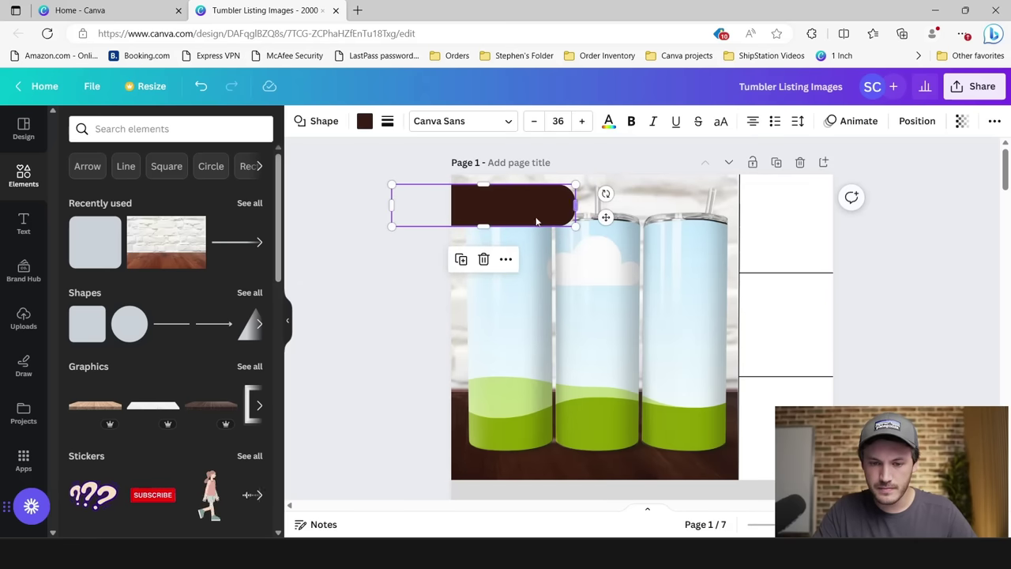
left_click_drag(484, 221, 484, 218)
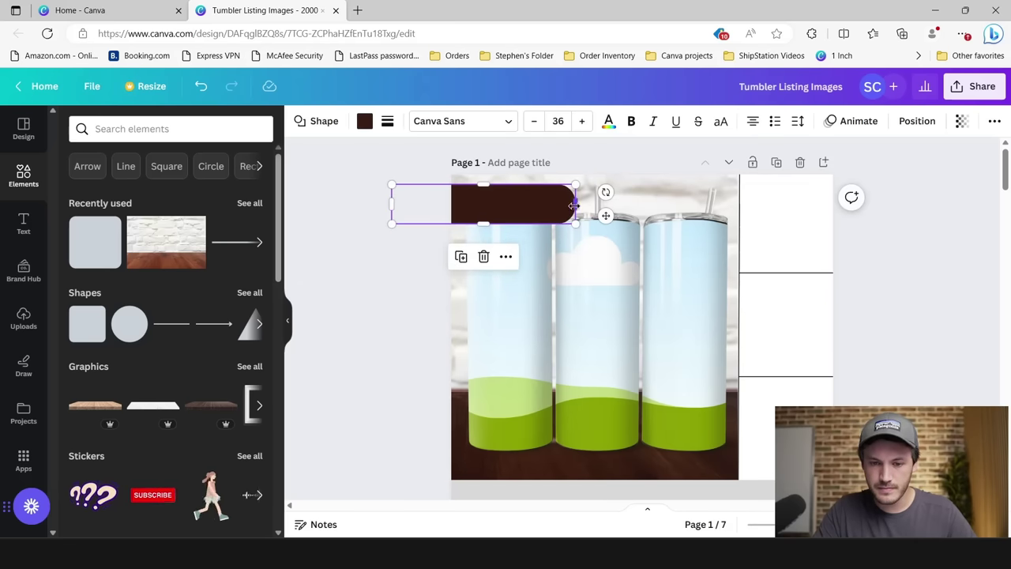
left_click_drag(569, 205, 564, 205)
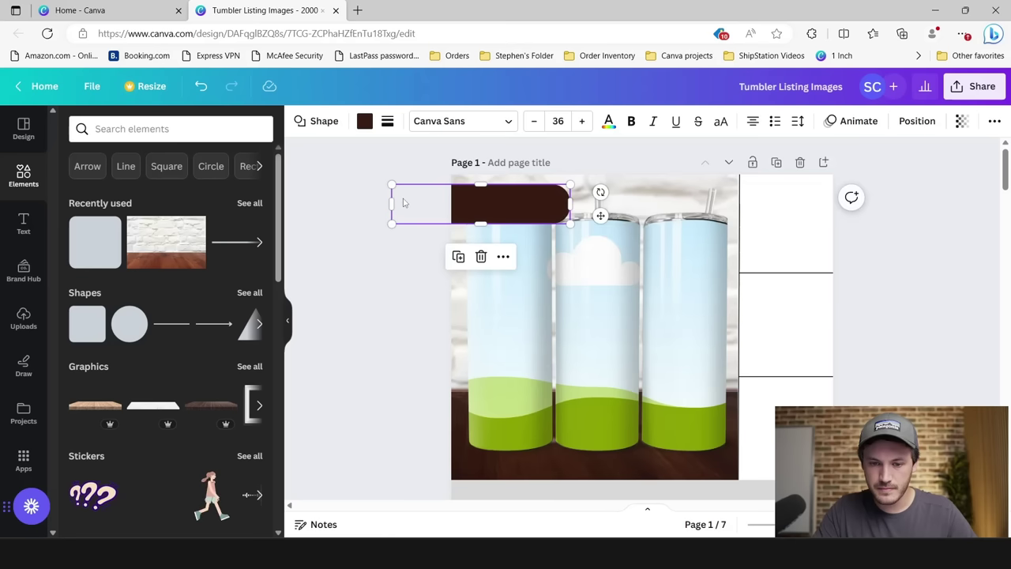
left_click(360, 235)
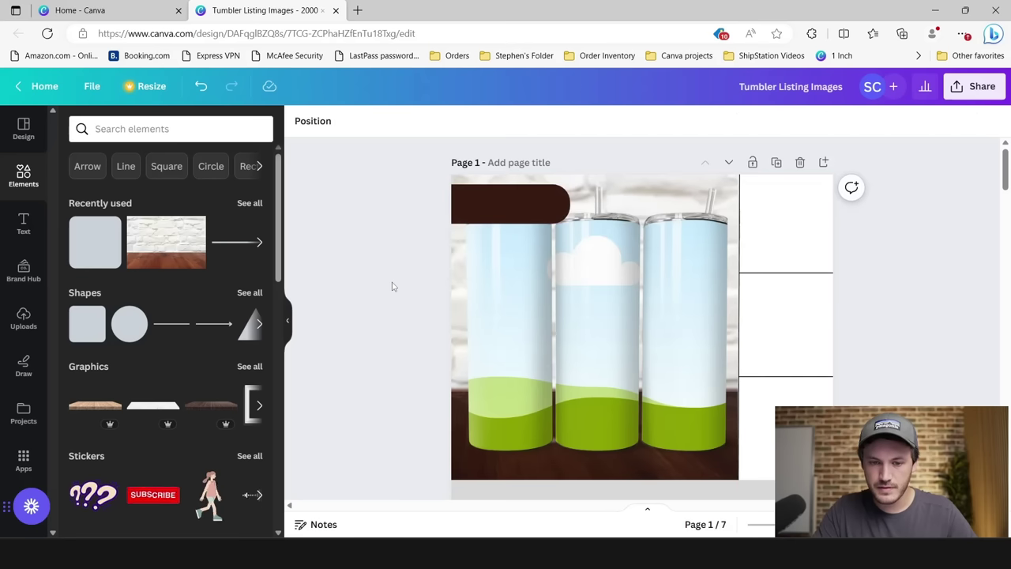
Step: Search the colors for "orange" and recolor the banner bar with the bright orange from the Sip of Orange palette
left_click(465, 210)
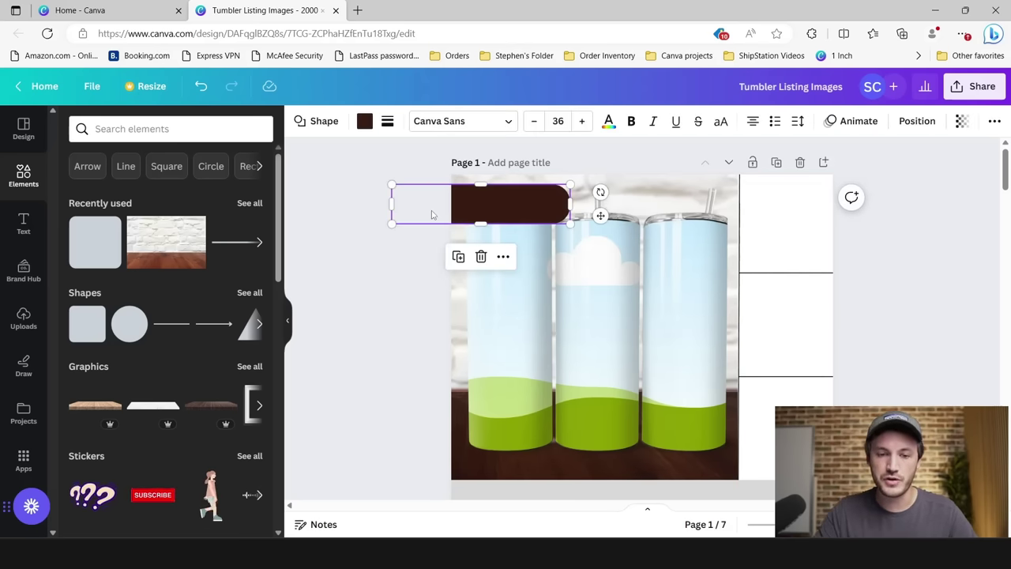
left_click(365, 122)
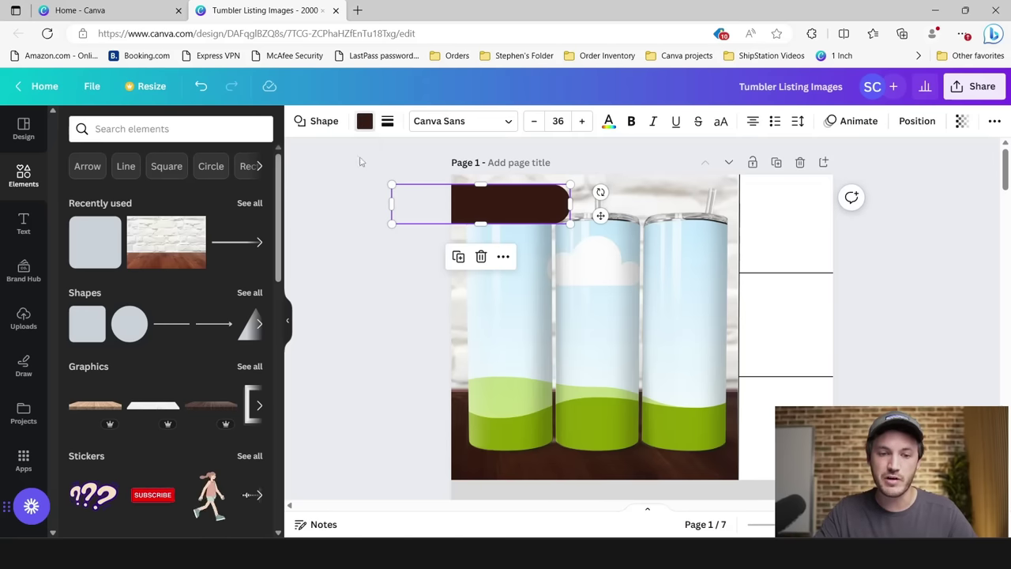
left_click(186, 131)
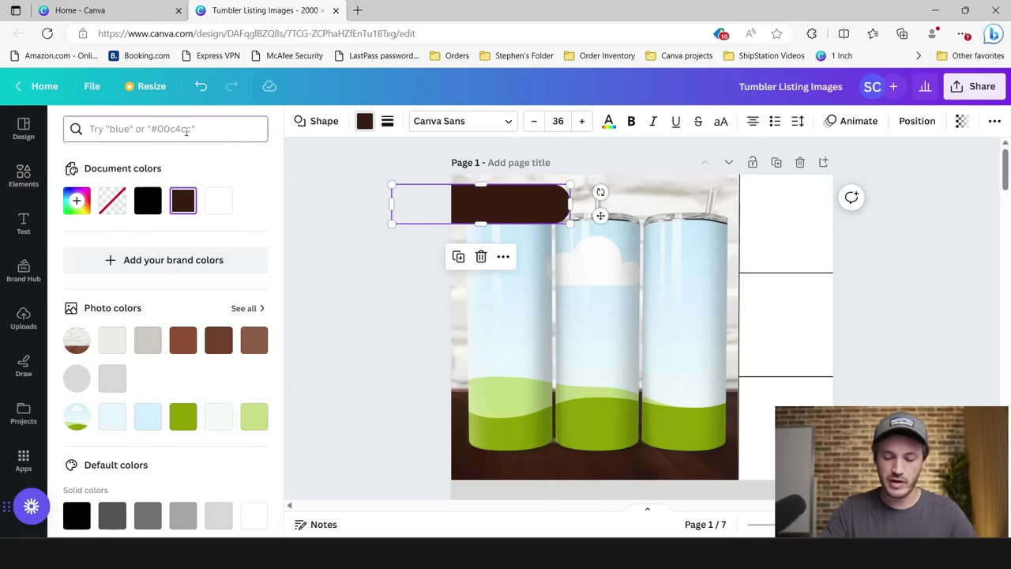
type("orange")
key("Return")
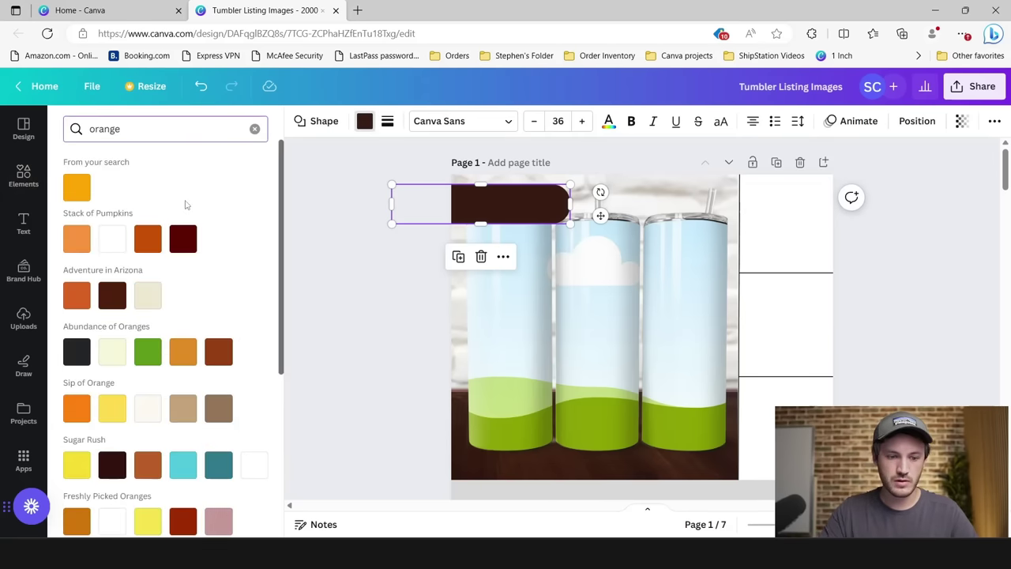
left_click(79, 412)
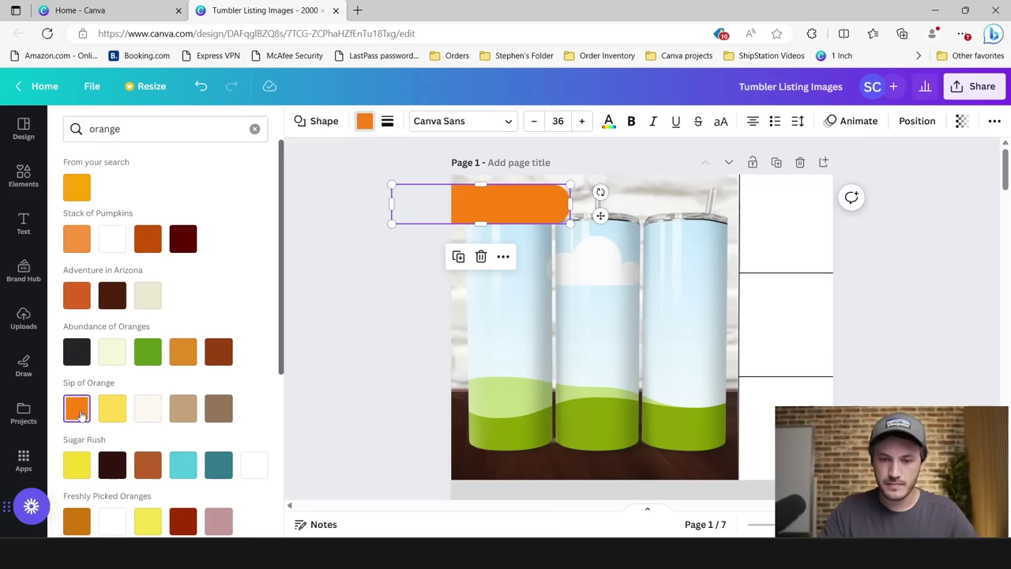
Step: Move the orange banner slightly right so its rounded end reaches over the second tumbler
left_click(360, 281)
left_click_drag(482, 208, 499, 208)
left_click(376, 335)
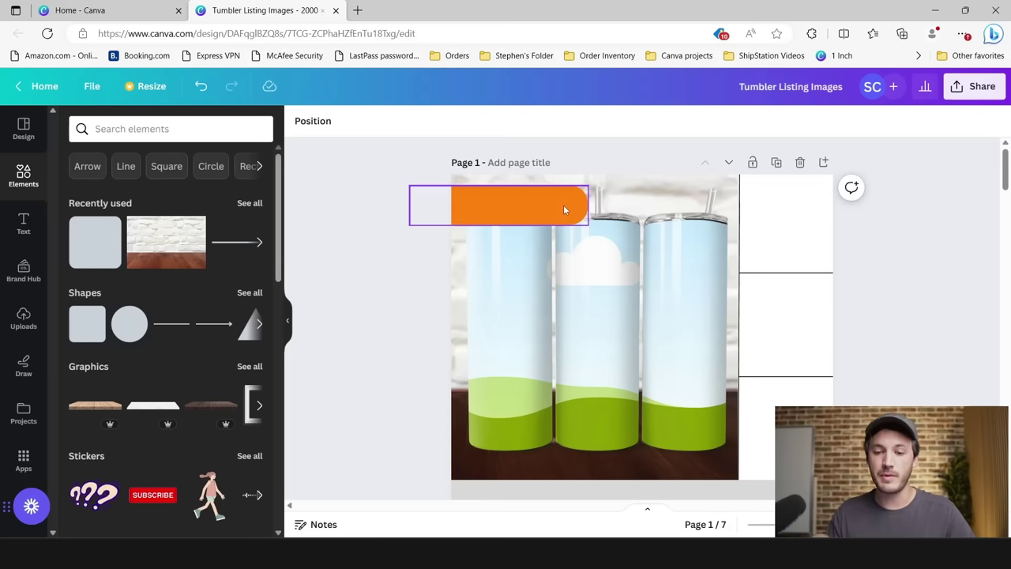
Step: Add a heading reading "Ships Next Day" and color its text white
left_click(23, 224)
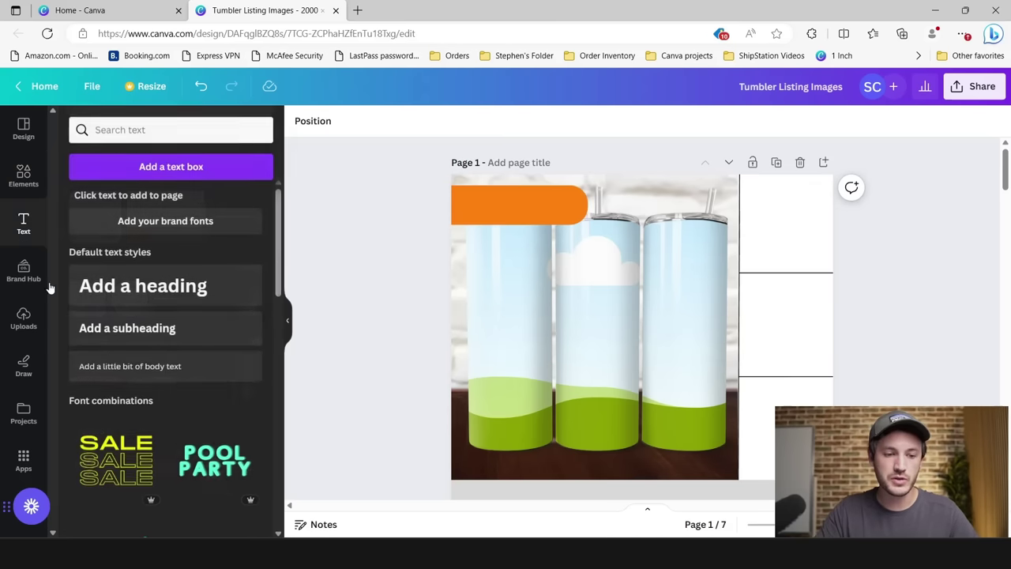
left_click(86, 297)
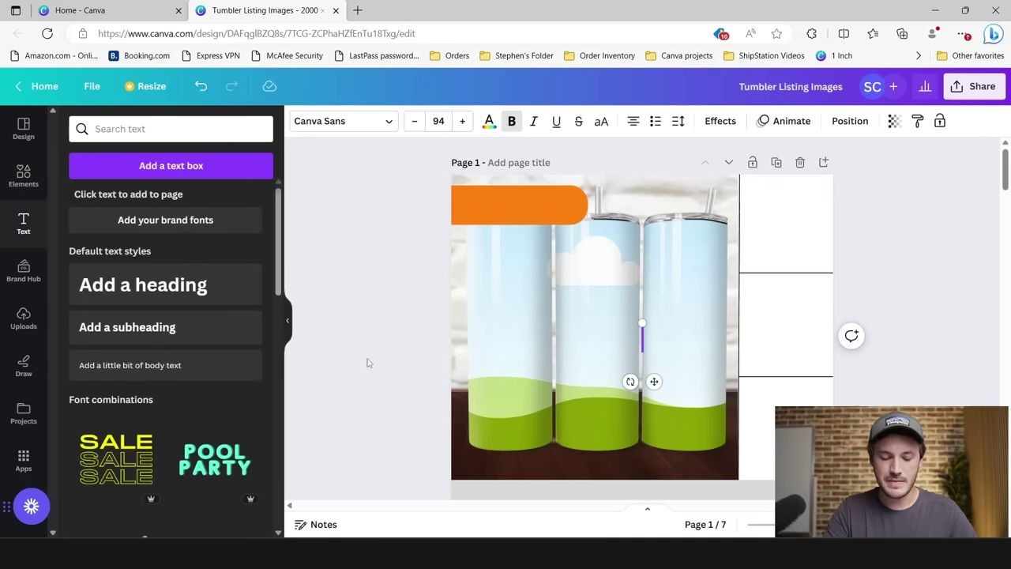
type("Ships")
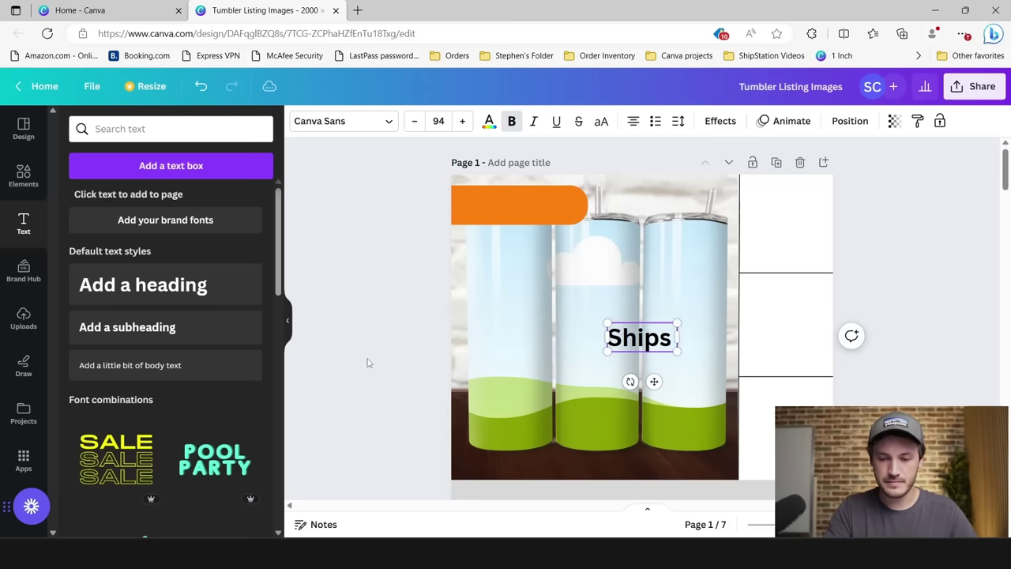
type(" Next Da")
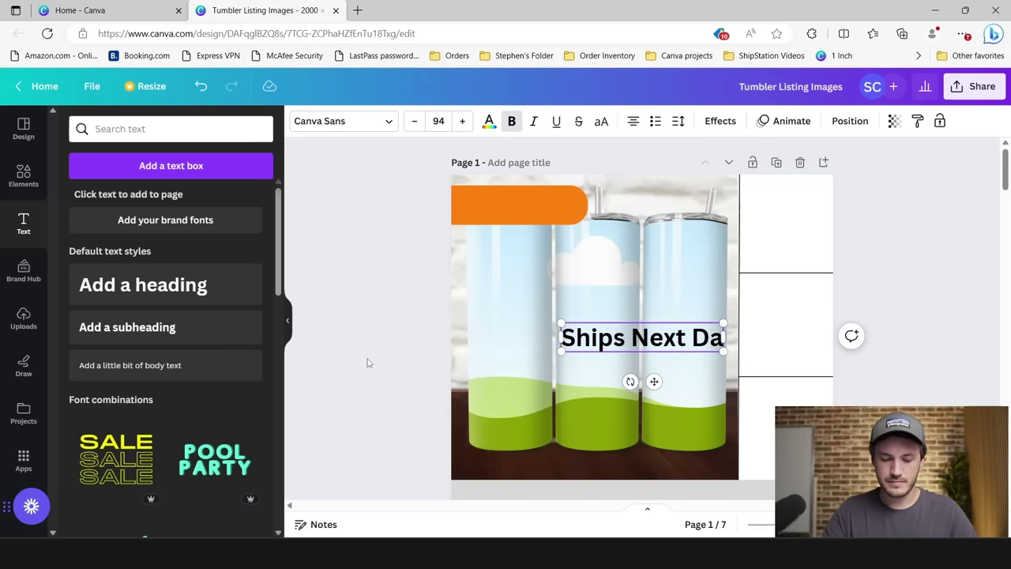
type("y")
left_click(488, 120)
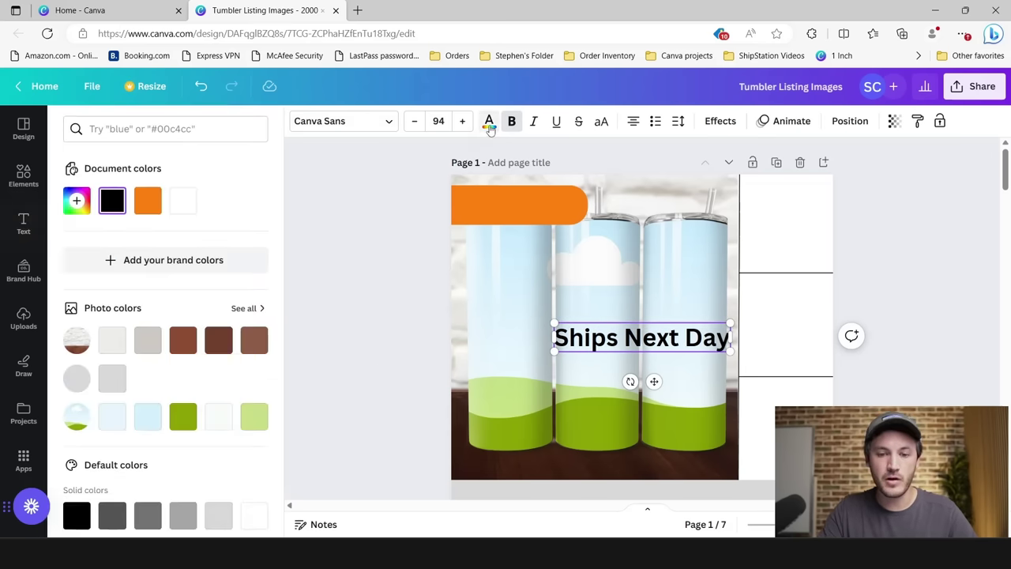
triple_click(595, 332)
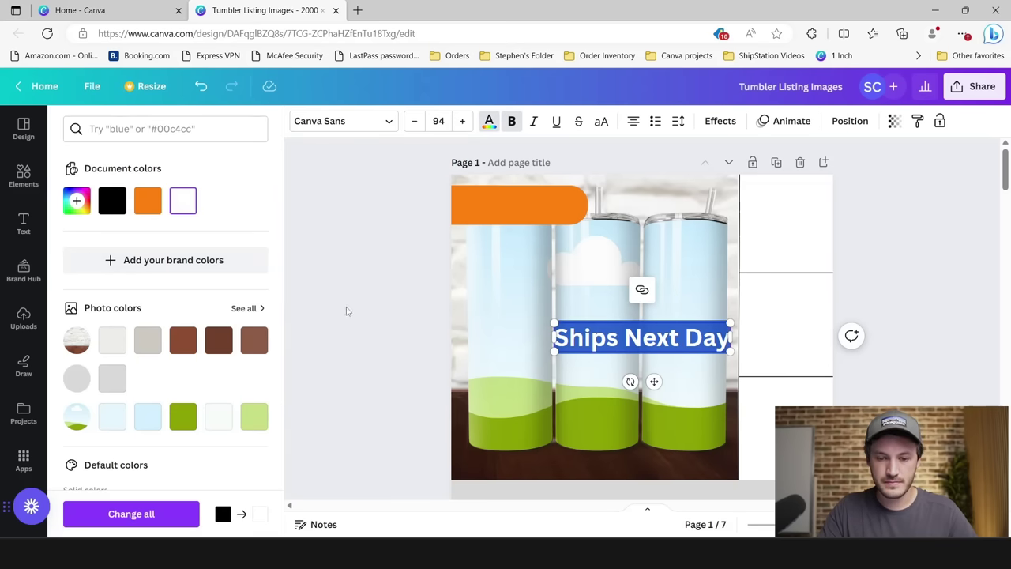
key("Escape")
Step: Shrink the "Ships Next Day" heading to size 68.8 and place it on the orange banner
left_click_drag(728, 349, 684, 346)
left_click_drag(617, 344, 514, 212)
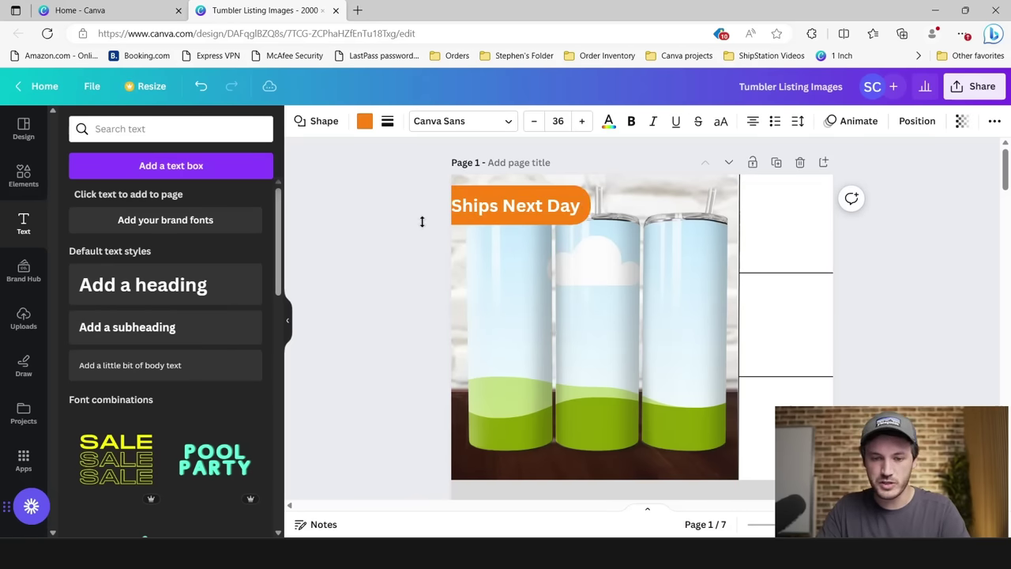
left_click_drag(499, 208, 506, 213)
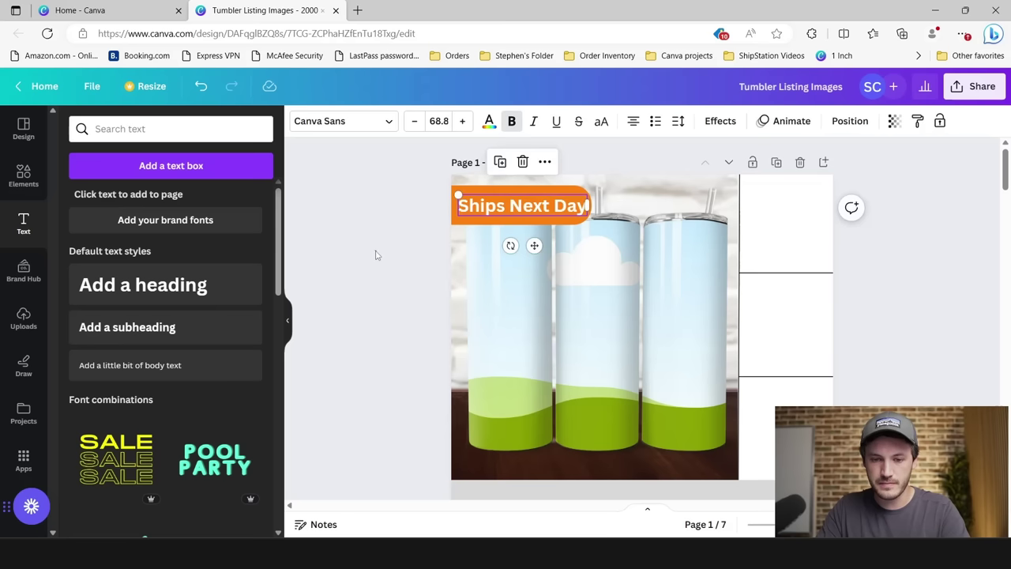
left_click(376, 254)
Step: Reduce the orange banner's height and fit the banner and its text compactly into the page's upper left corner
left_click(496, 219)
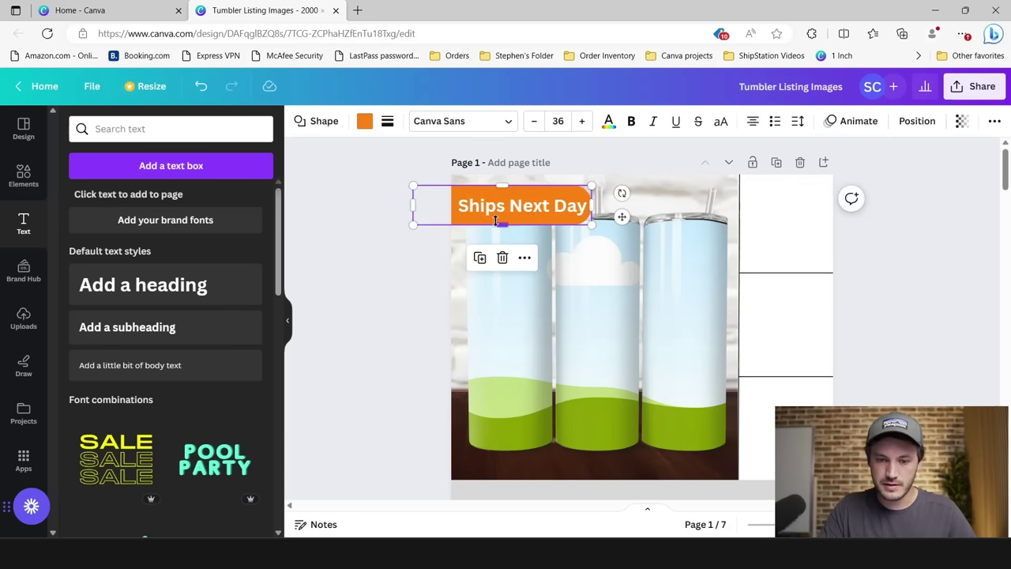
left_click(454, 227)
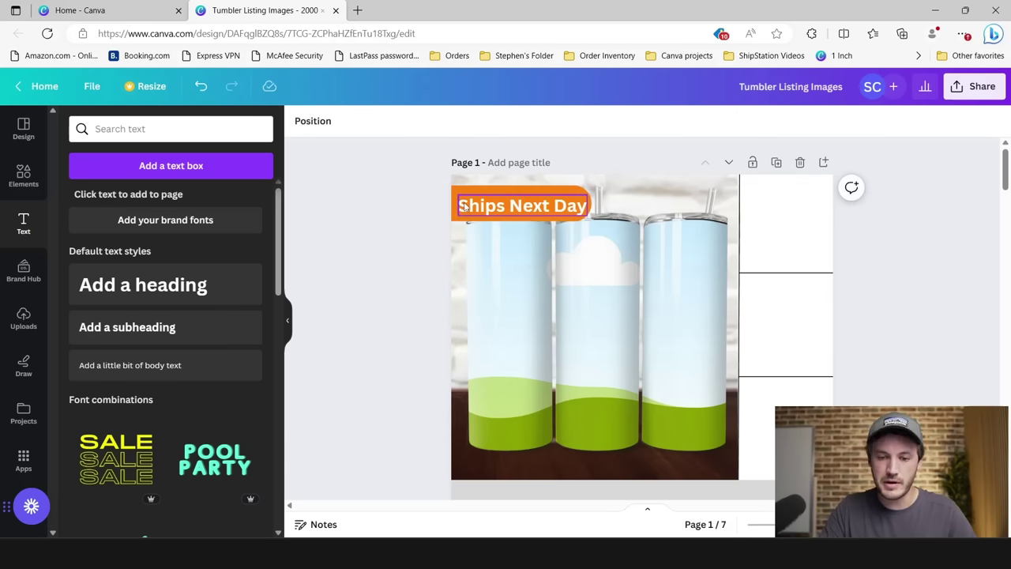
left_click(287, 320)
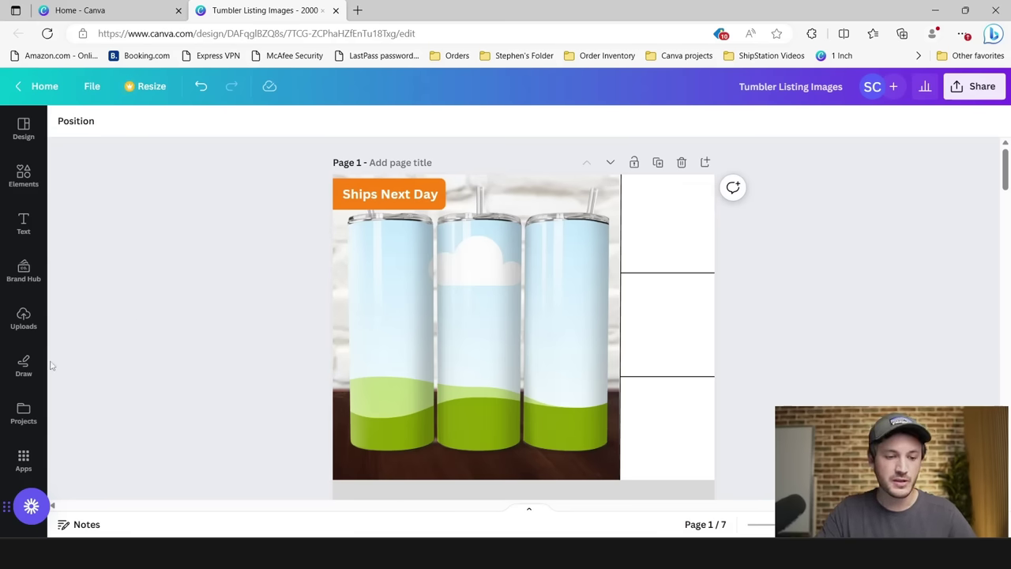
Step: Add the uploaded navy floral GRANDMA design, shrink it and place it over the first side section
left_click(24, 320)
scroll(203, 377, "down", 5)
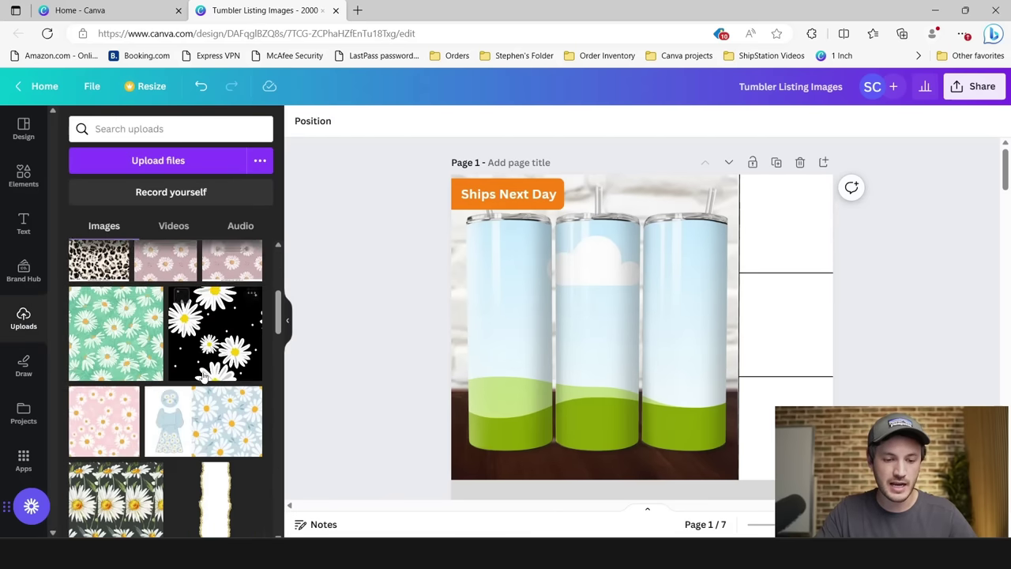
scroll(203, 377, "down", 10)
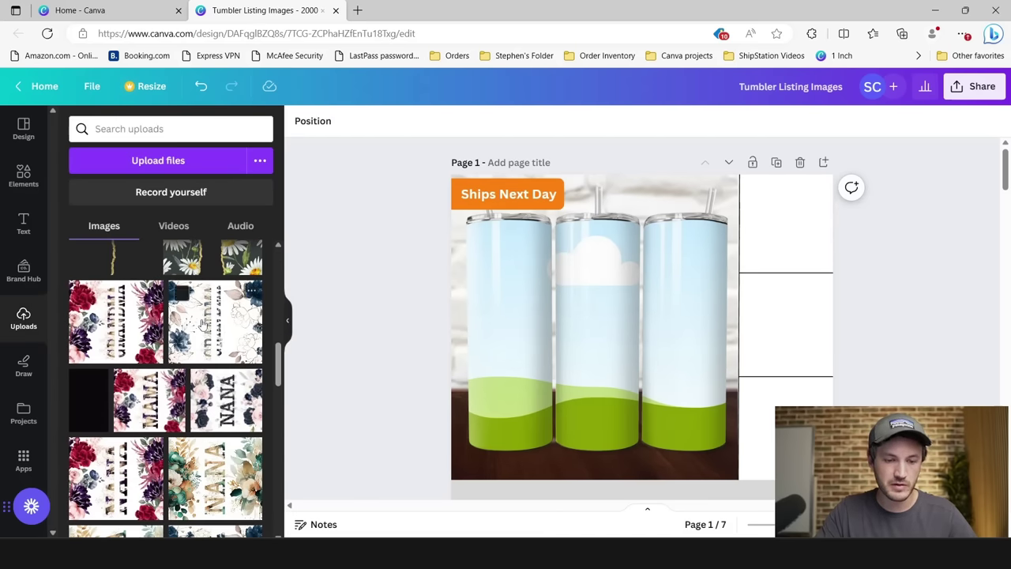
left_click(237, 327)
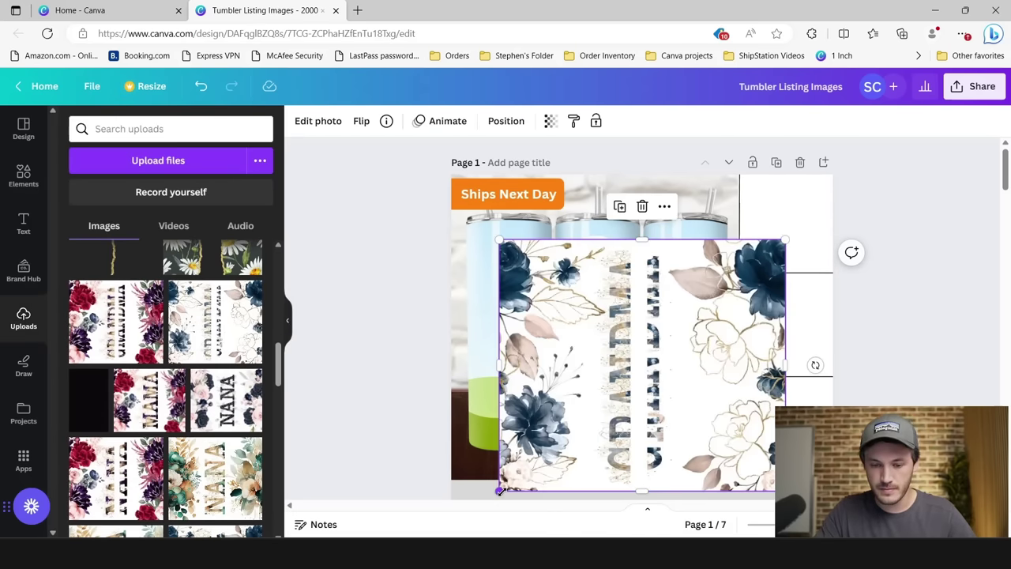
left_click_drag(499, 491, 661, 343)
left_click_drag(703, 304, 761, 228)
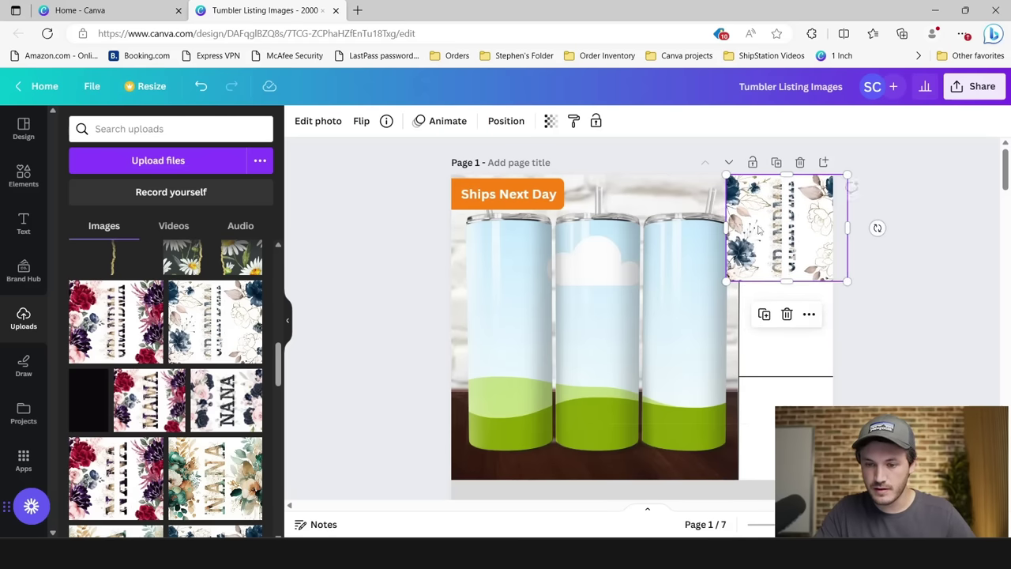
Step: Scale the GRANDMA design to the first section's height and trim its side to the vertical divider
mouse_move(726, 282)
left_mouse_down()
mouse_move(741, 264)
mouse_move(735, 272)
left_mouse_up()
left_click_drag(782, 247, 777, 247)
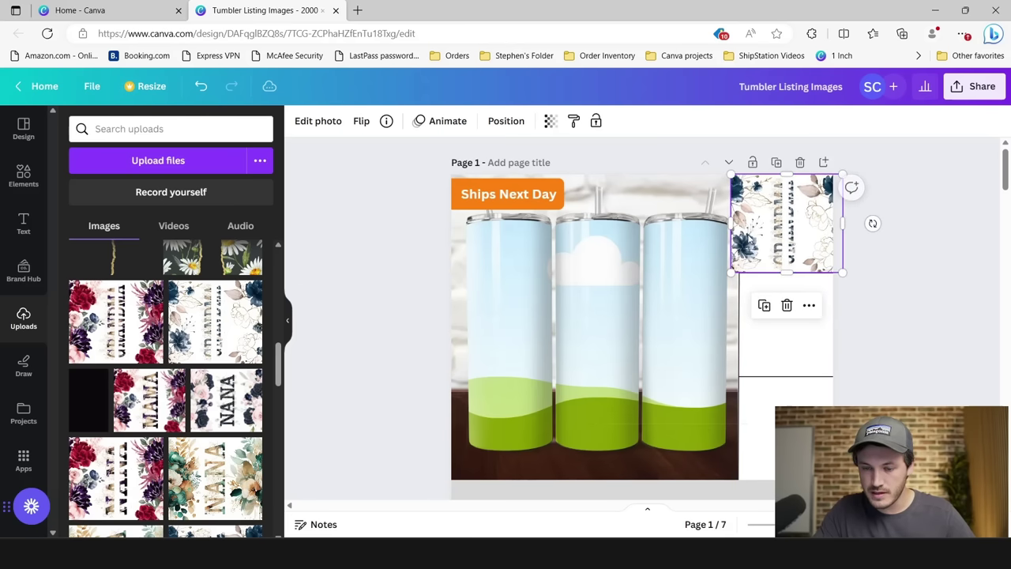
left_click_drag(730, 223, 739, 223)
Step: Place copies of the GRANDMA design in the second and third side sections, enlarged to fill each section's height
left_click_drag(839, 219, 802, 320)
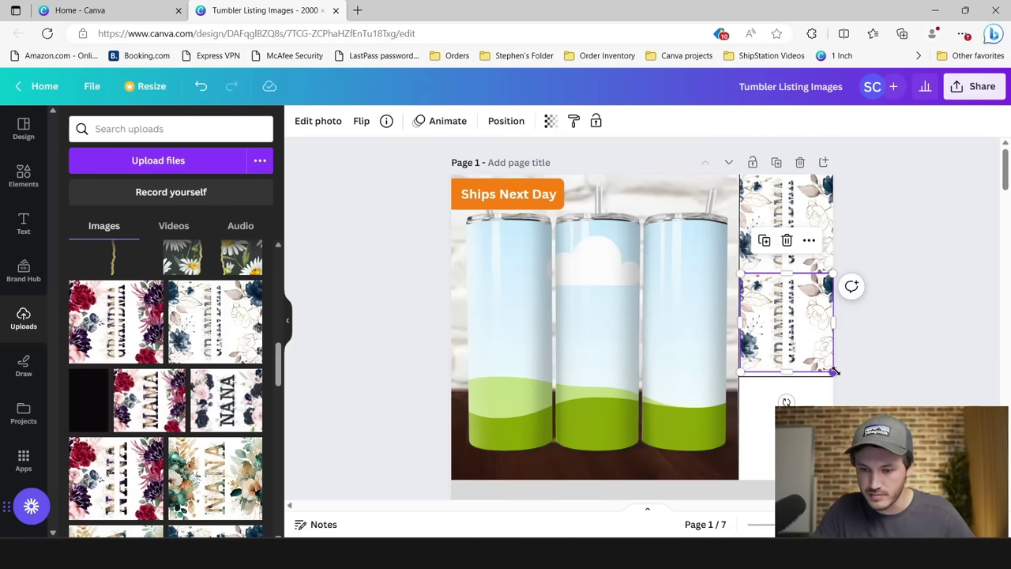
left_click_drag(834, 370, 837, 375)
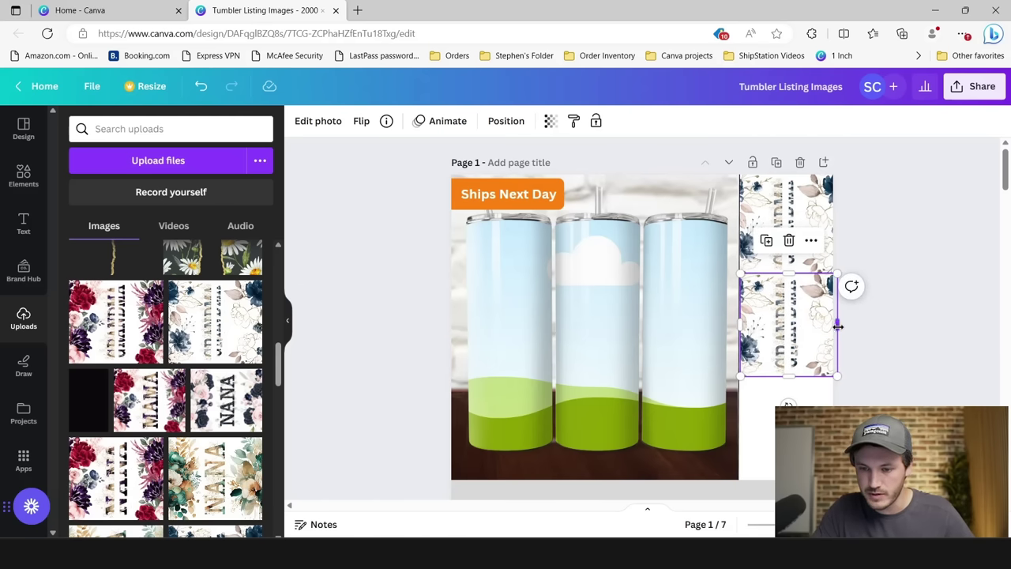
left_click_drag(838, 326, 786, 399)
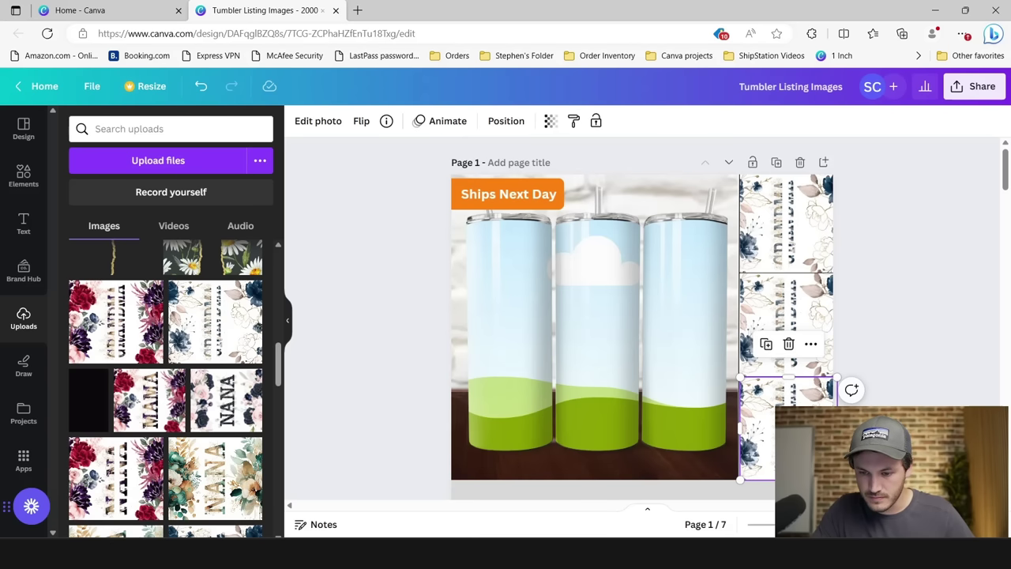
Step: Replace the second section's image with the red and purple floral NANA design and the third's with the green floral NANA design
left_click(894, 307)
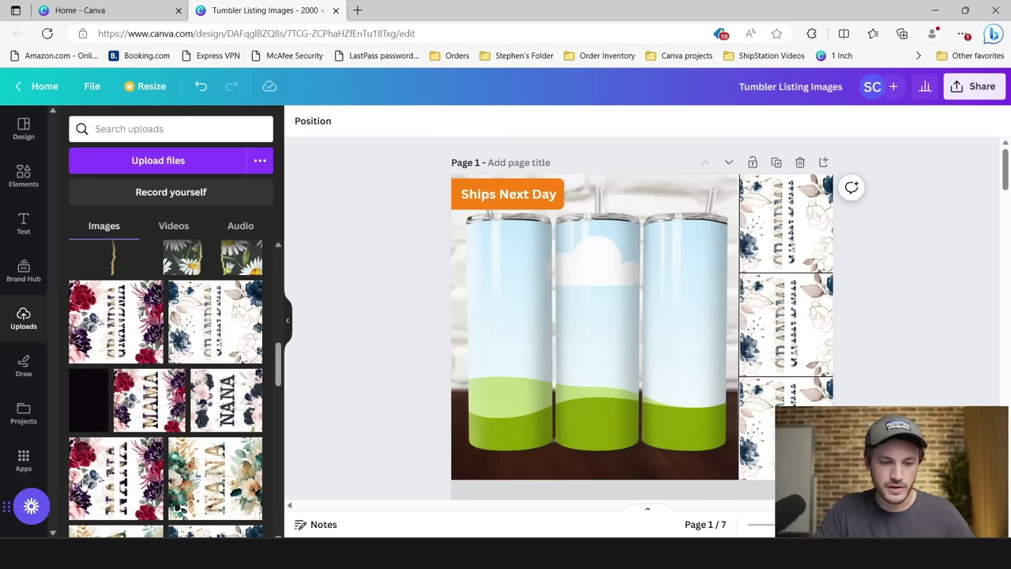
left_click_drag(85, 483, 794, 304)
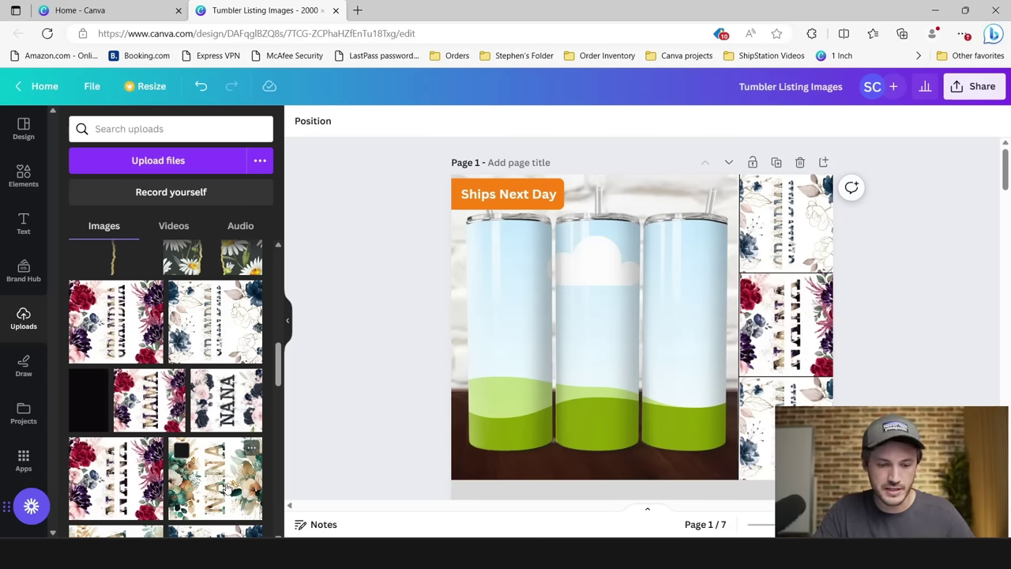
left_click_drag(227, 487, 766, 418)
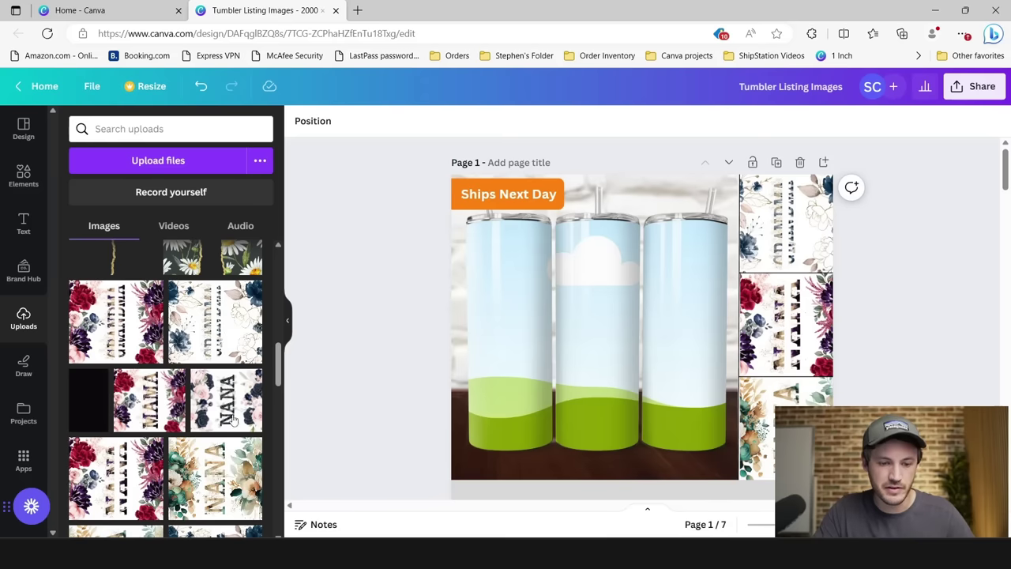
scroll(233, 421, "down", 5)
Step: Delete the vertical divider line between the tumblers and the side designs
left_click(287, 320)
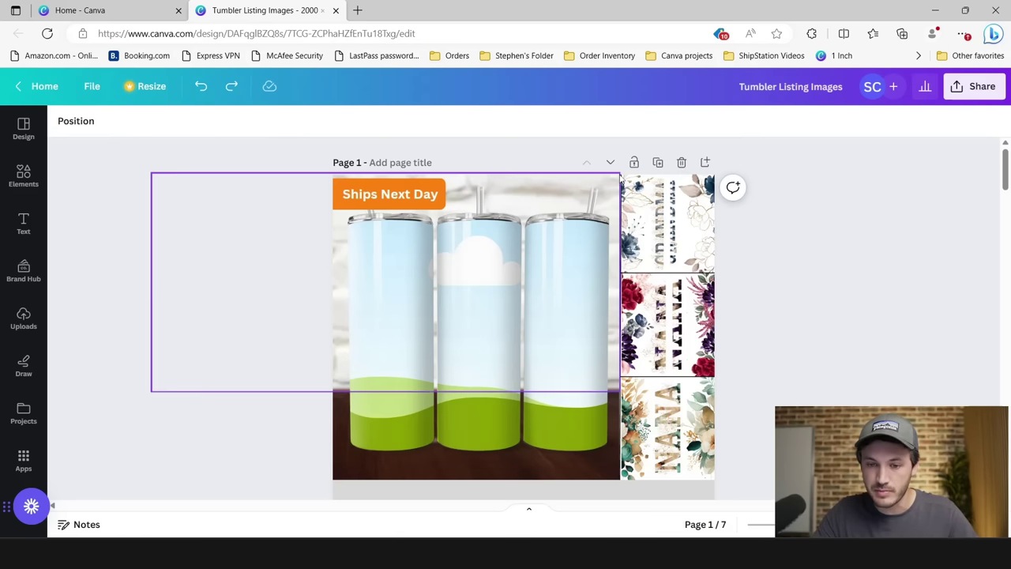
left_click(620, 316)
key("Delete")
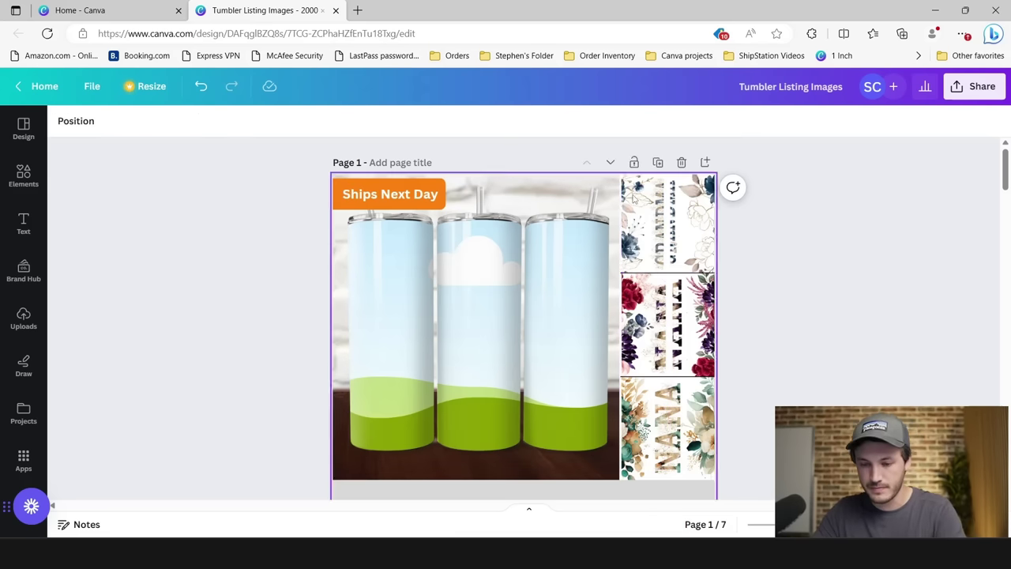
Step: Send the three side design images to the back, one after another, behind the divider lines
left_click(657, 191)
left_click(277, 121)
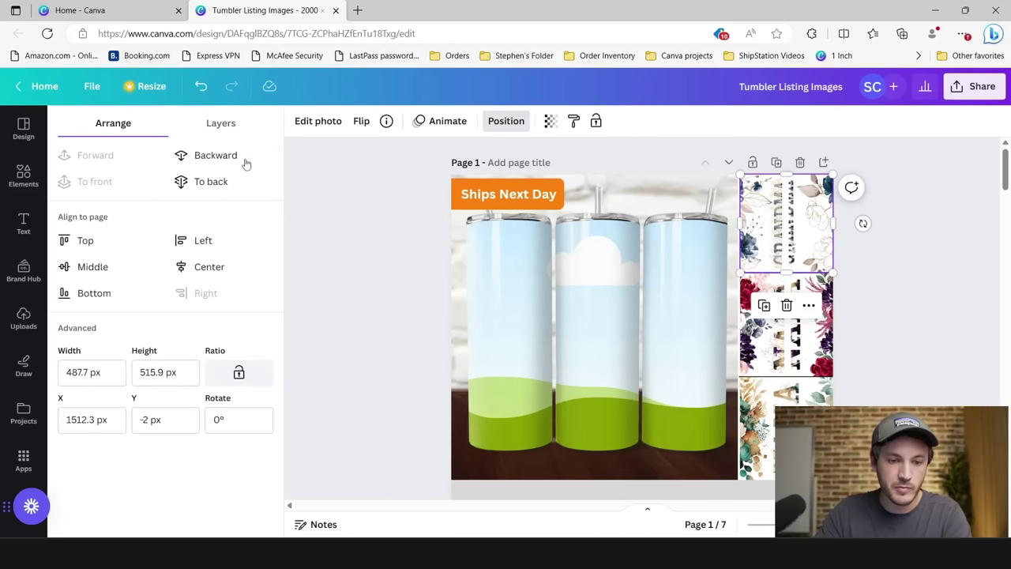
left_click(204, 181)
left_click(743, 292)
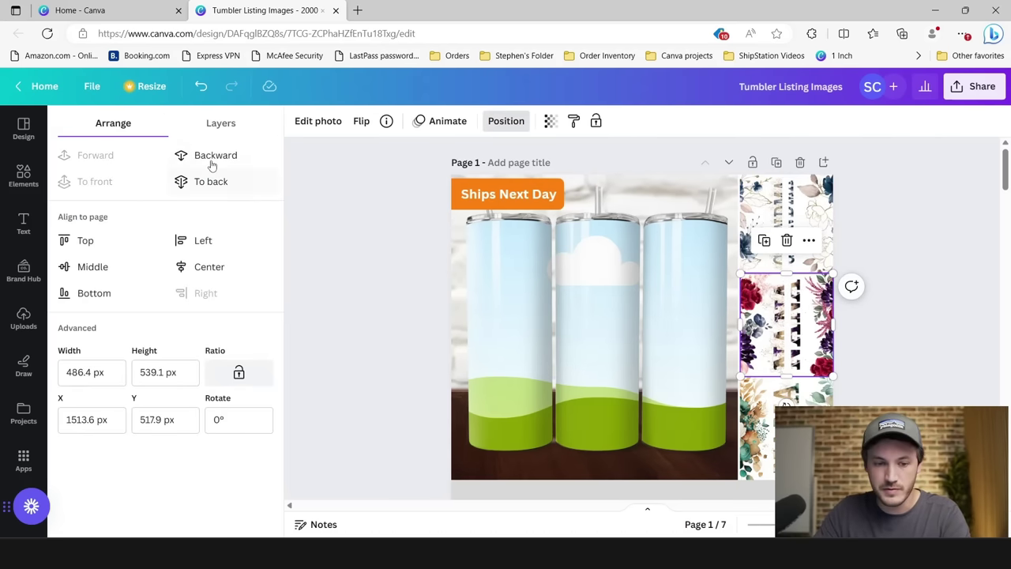
left_click(204, 181)
left_click(754, 427)
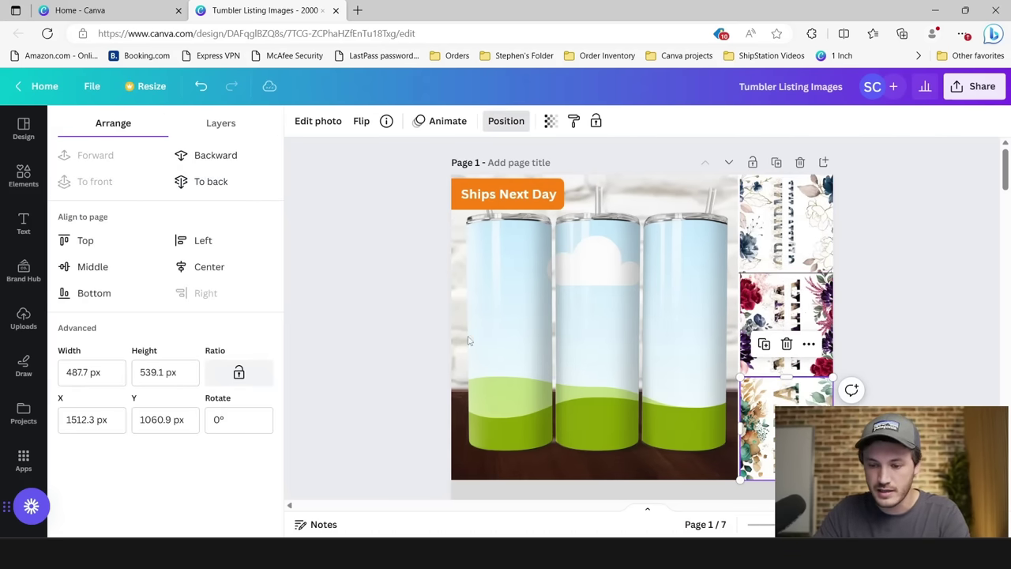
left_click(210, 186)
left_click(905, 284)
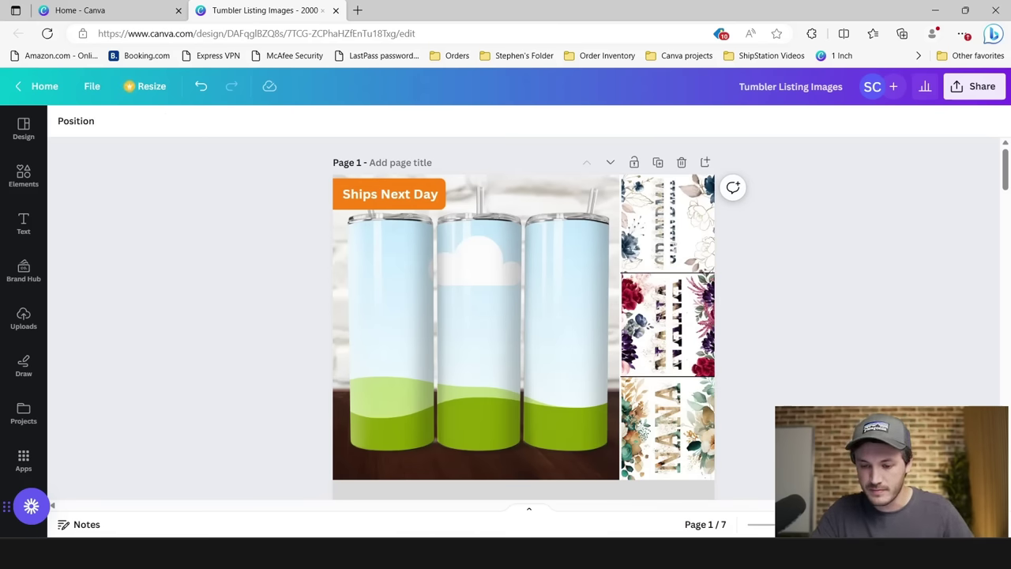
Step: Delete the two horizontal black divider lines between the three side design images
scroll(413, 315, "up", 5)
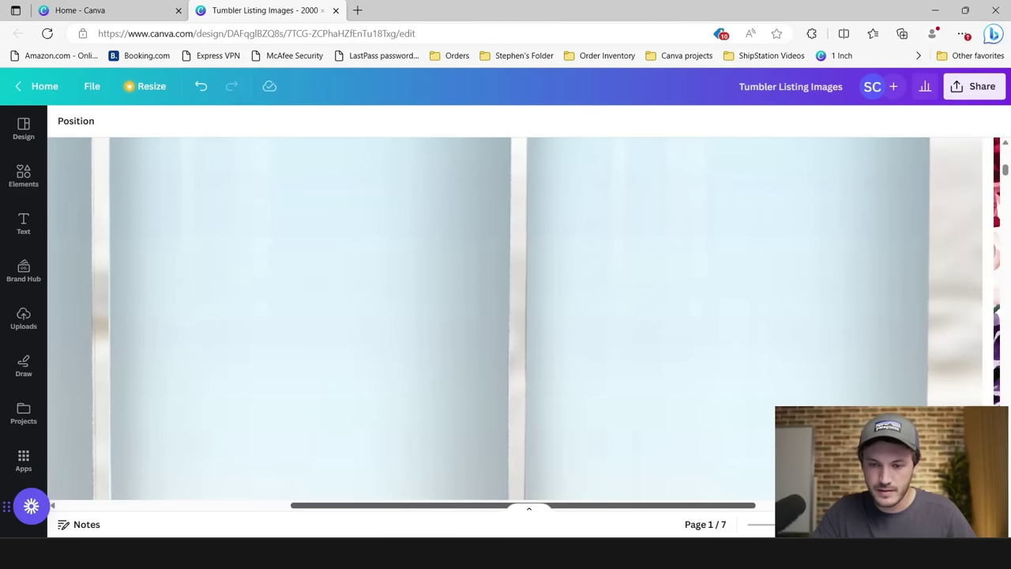
scroll(521, 316, "right", 6)
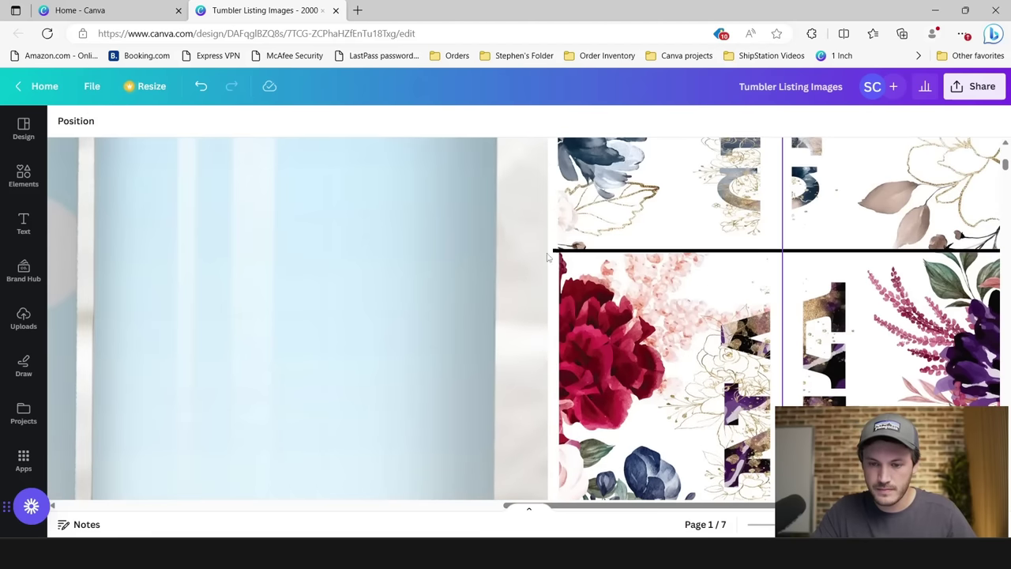
left_click(598, 264)
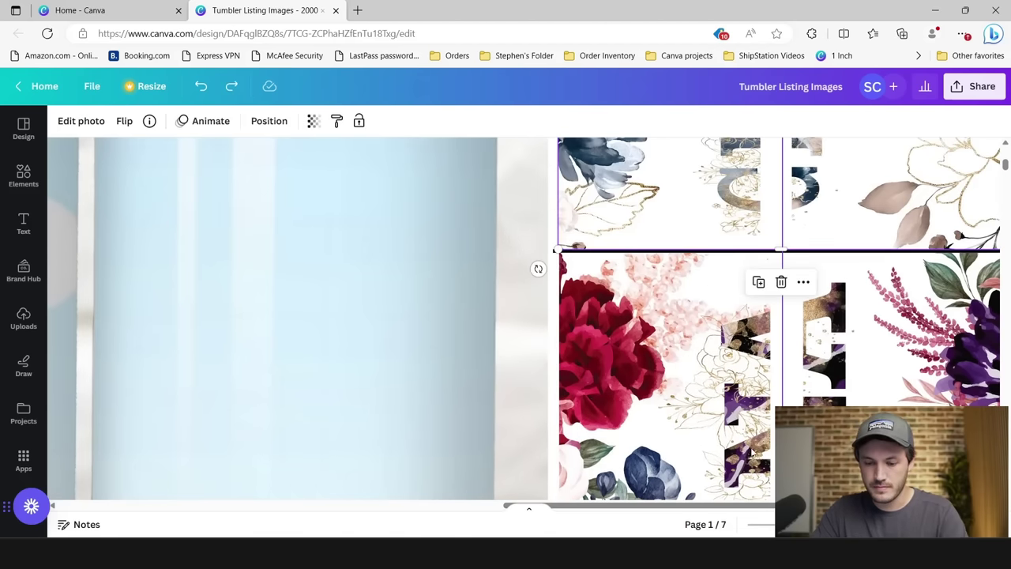
scroll(534, 266, "right", 1)
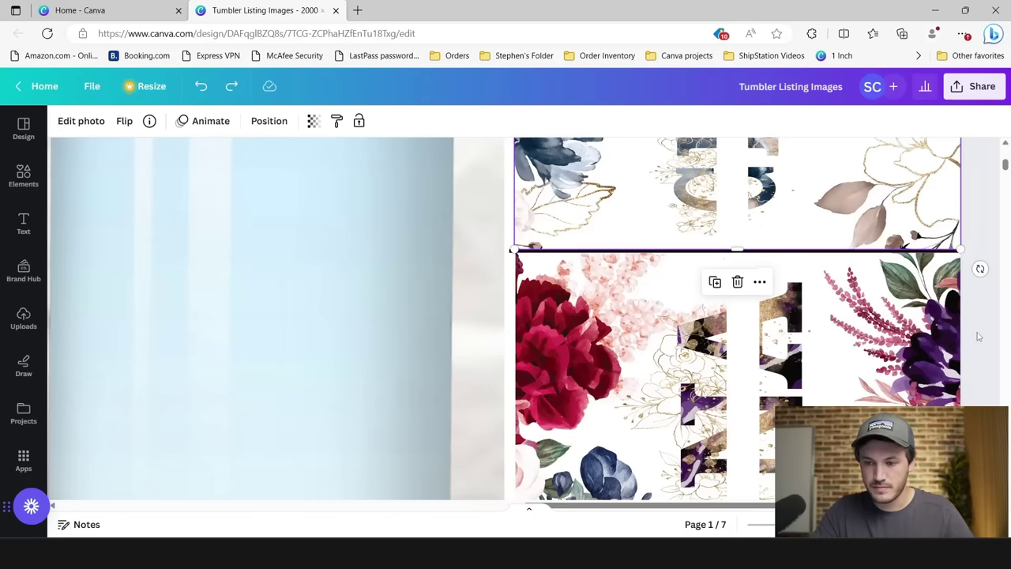
left_click(963, 312)
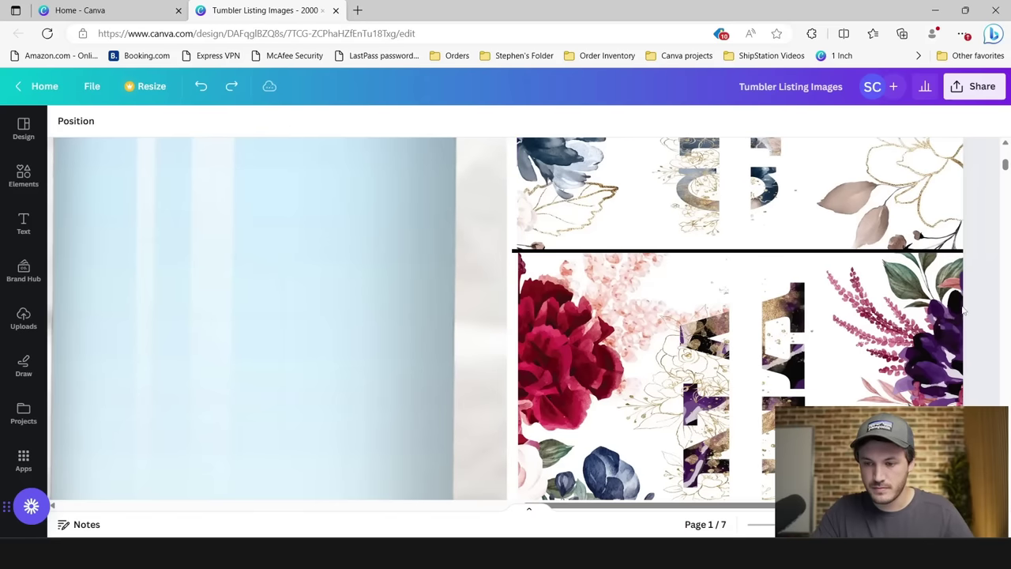
left_click(961, 252)
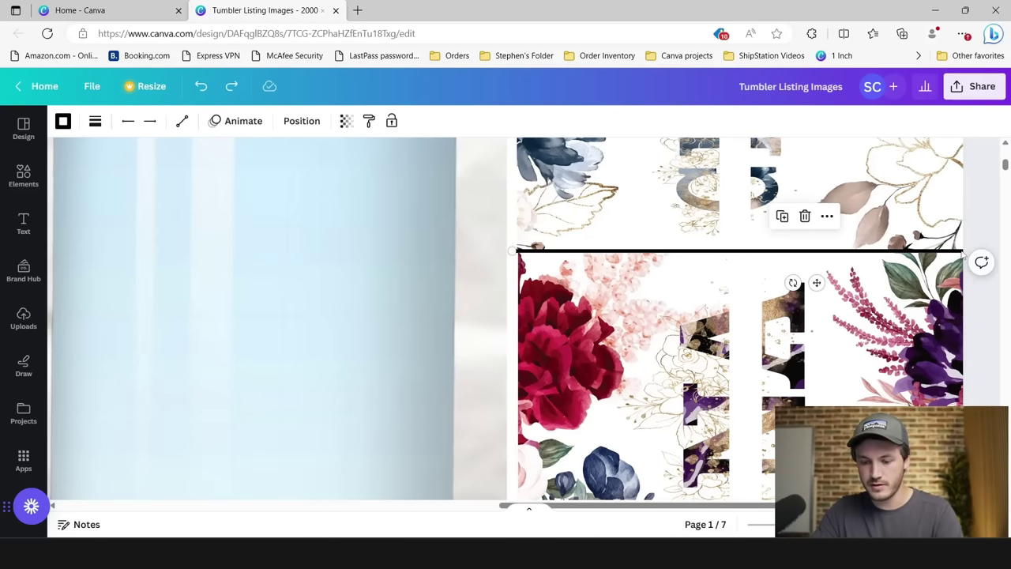
scroll(967, 316, "down", 5)
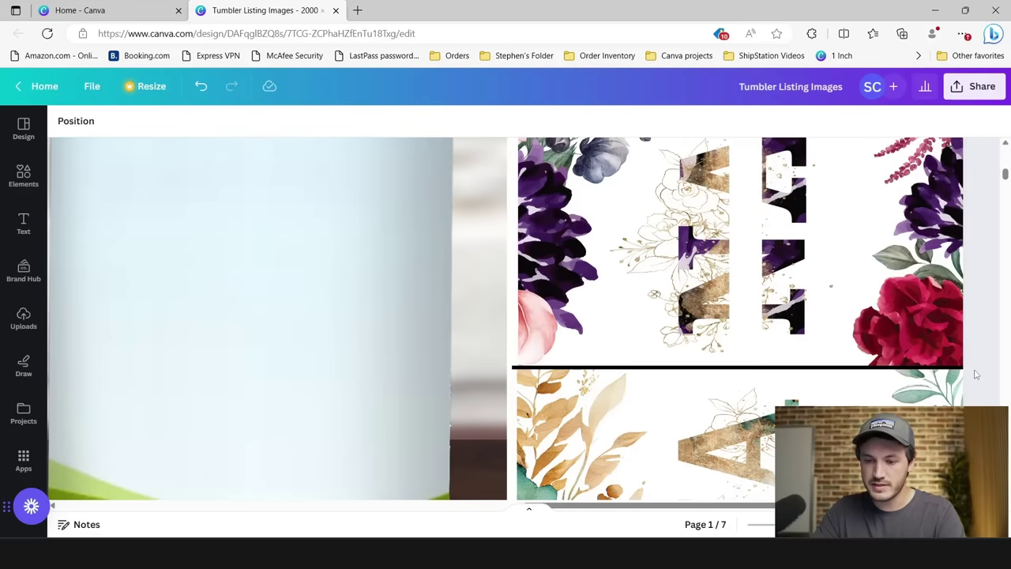
left_click(962, 368)
key("Delete")
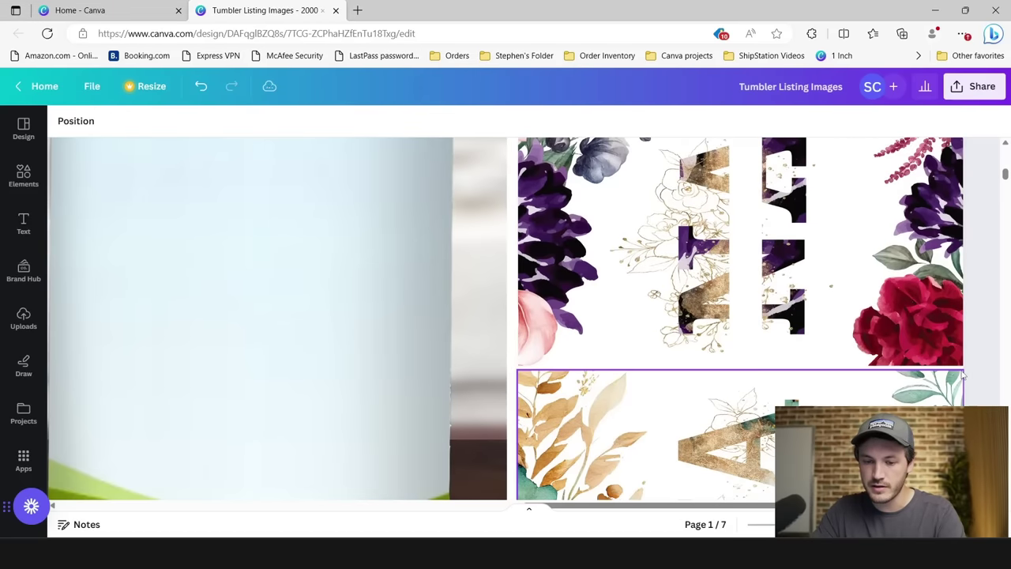
scroll(817, 309, "down", 5)
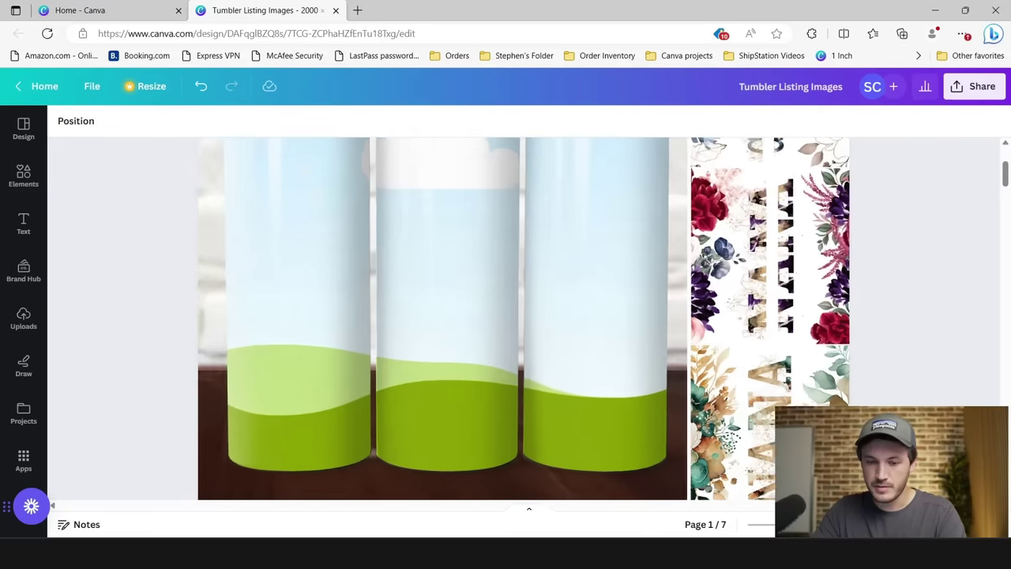
scroll(819, 315, "up", 1)
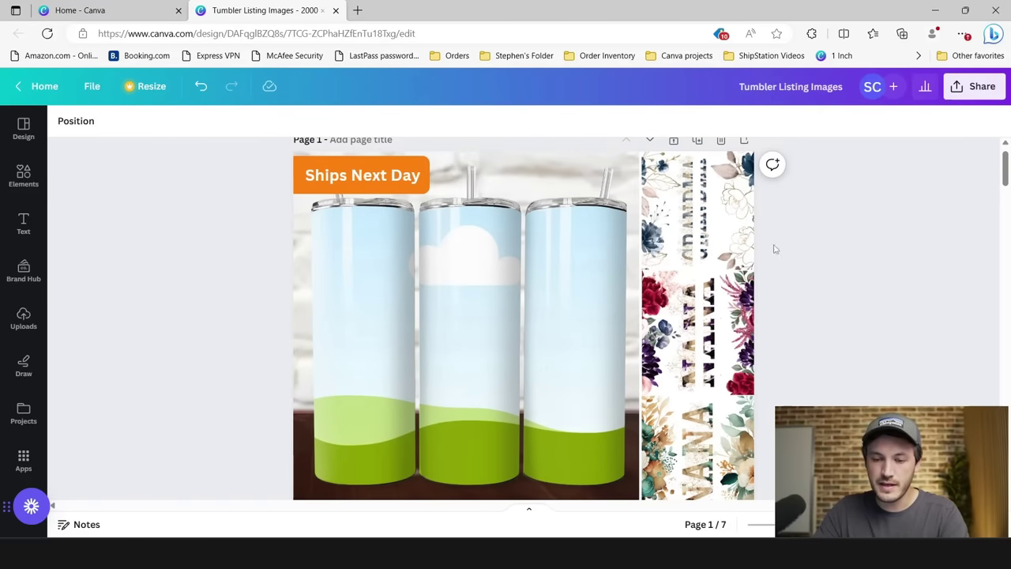
scroll(703, 215, "down", 3)
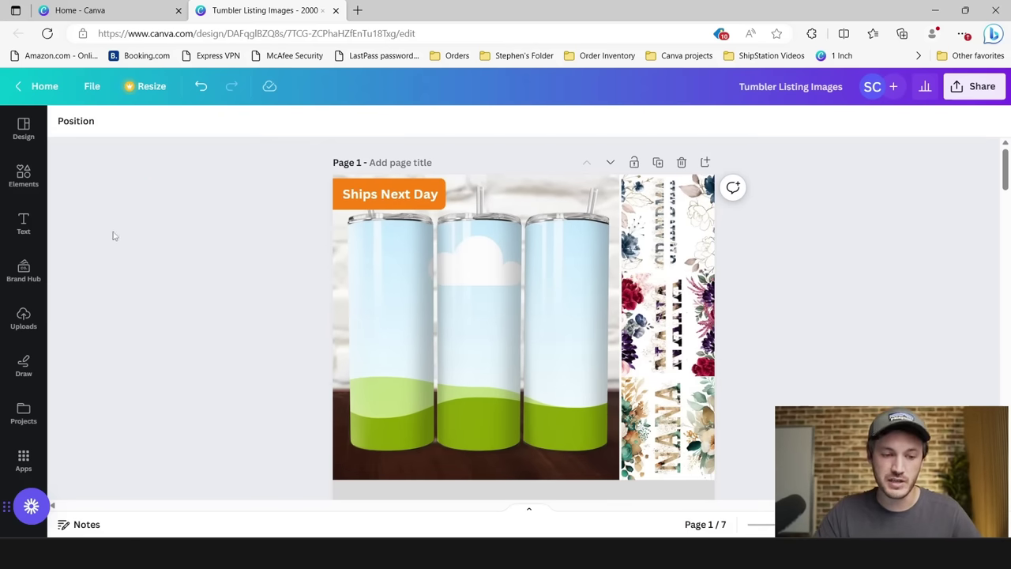
Step: Search the graphics elements for "shadow" and add a thin horizontal shadow to the page
left_click(25, 180)
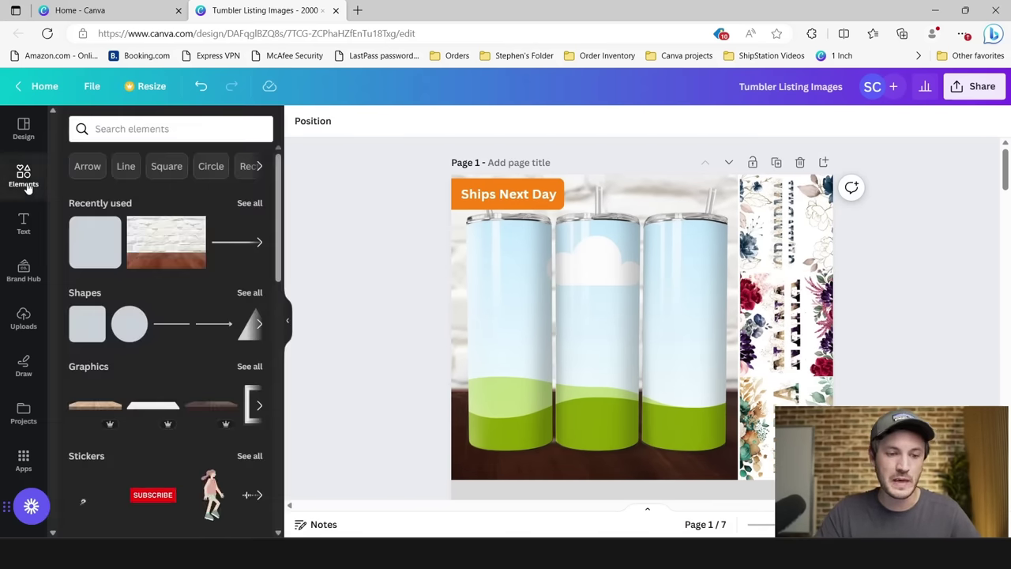
left_click(179, 130)
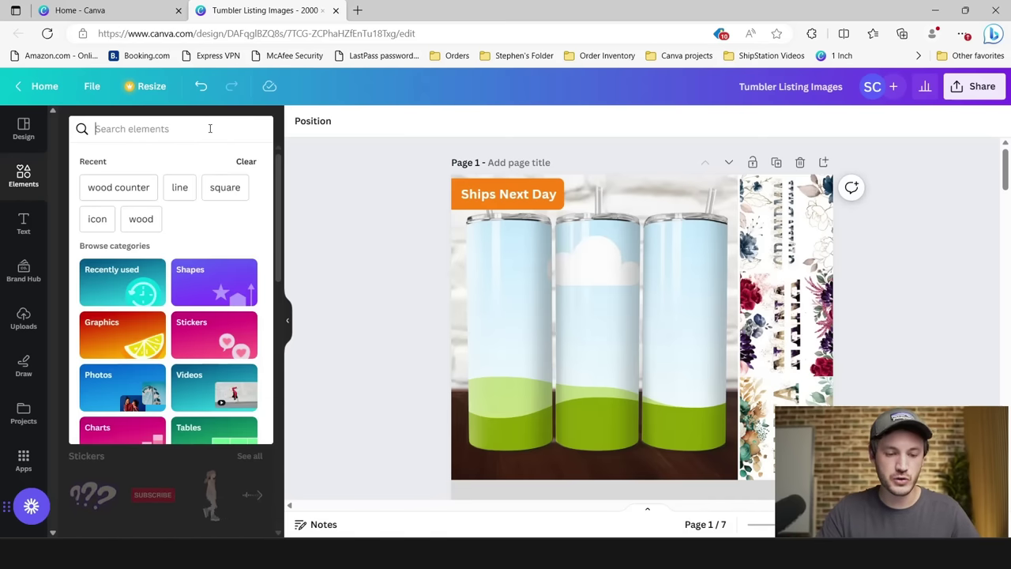
type("shadow")
key("Return")
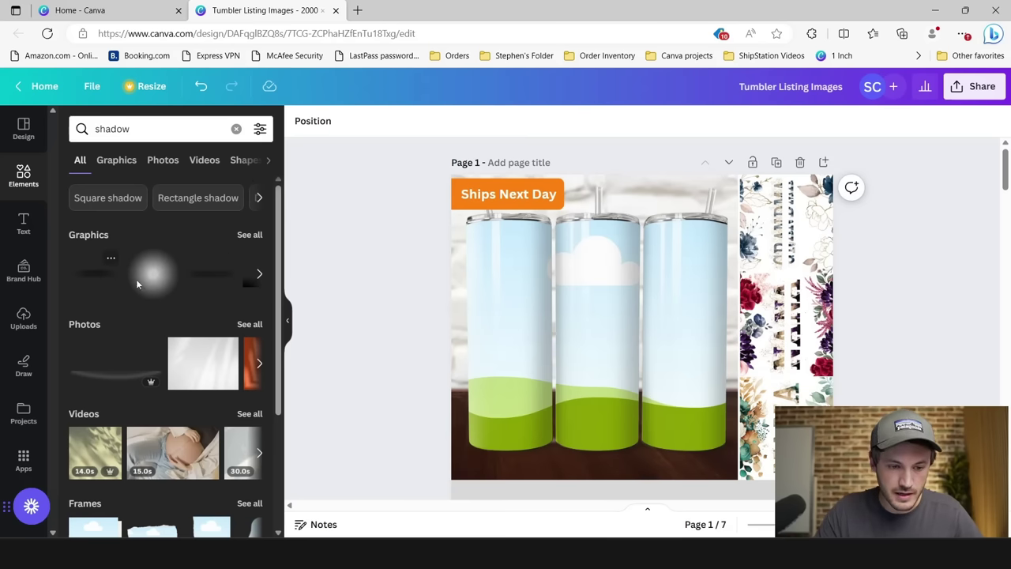
left_click(251, 235)
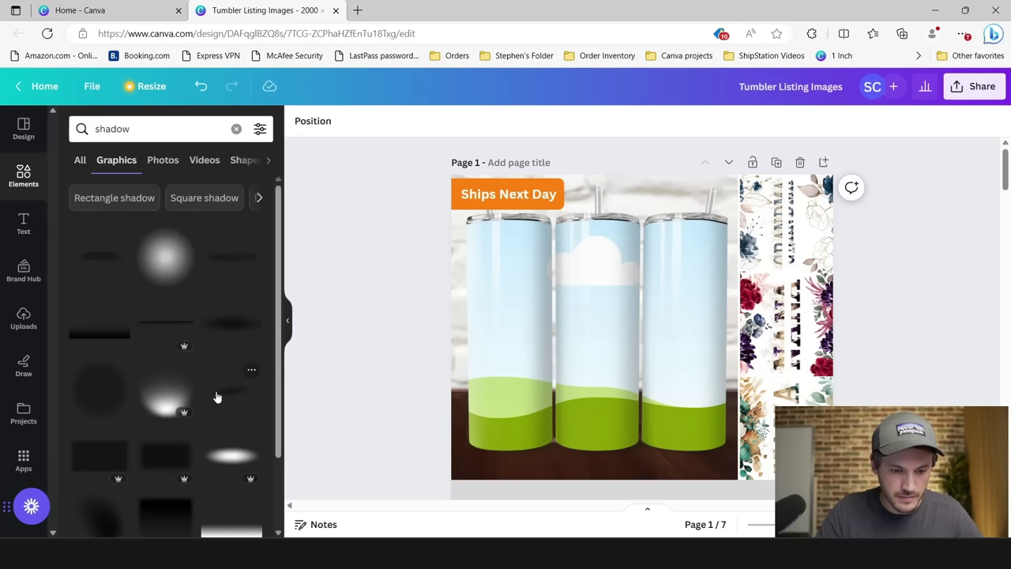
scroll(241, 454, "down", 2)
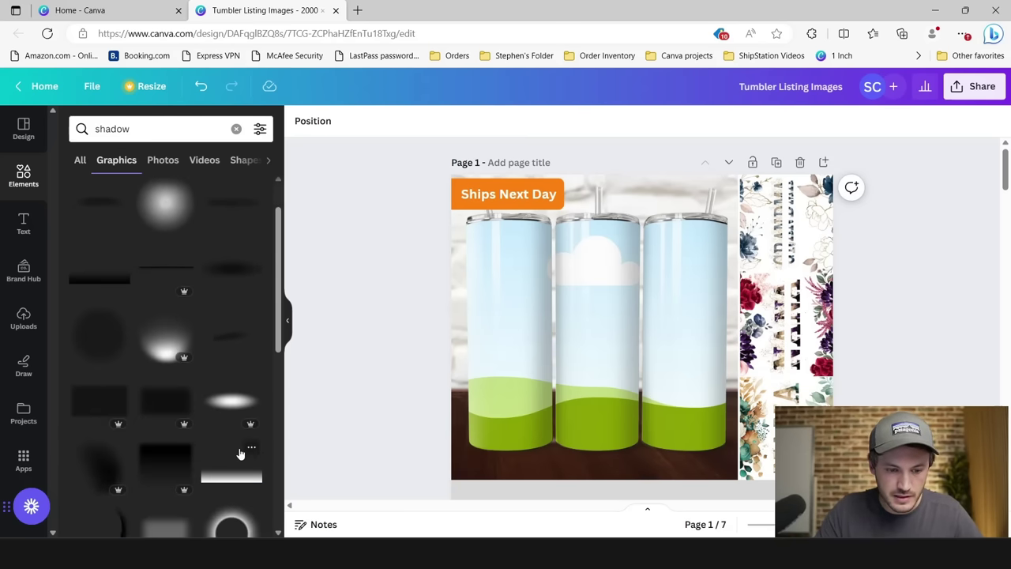
scroll(214, 411, "up", 2)
left_click(173, 338)
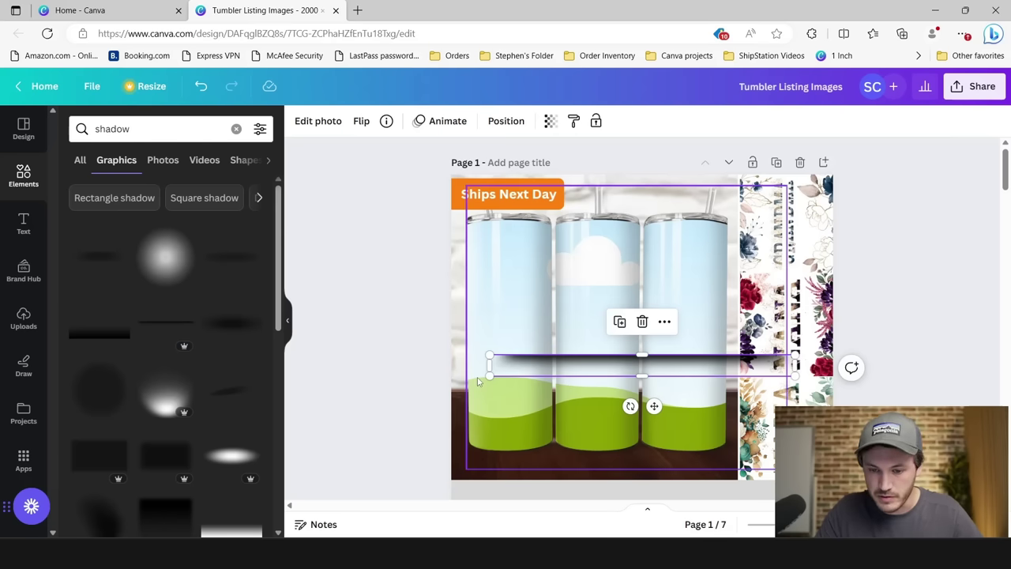
Step: Shrink the shadow, place it along the upper edge of the GRANDMA design and fit it to the side column's width
left_click_drag(489, 376, 552, 367)
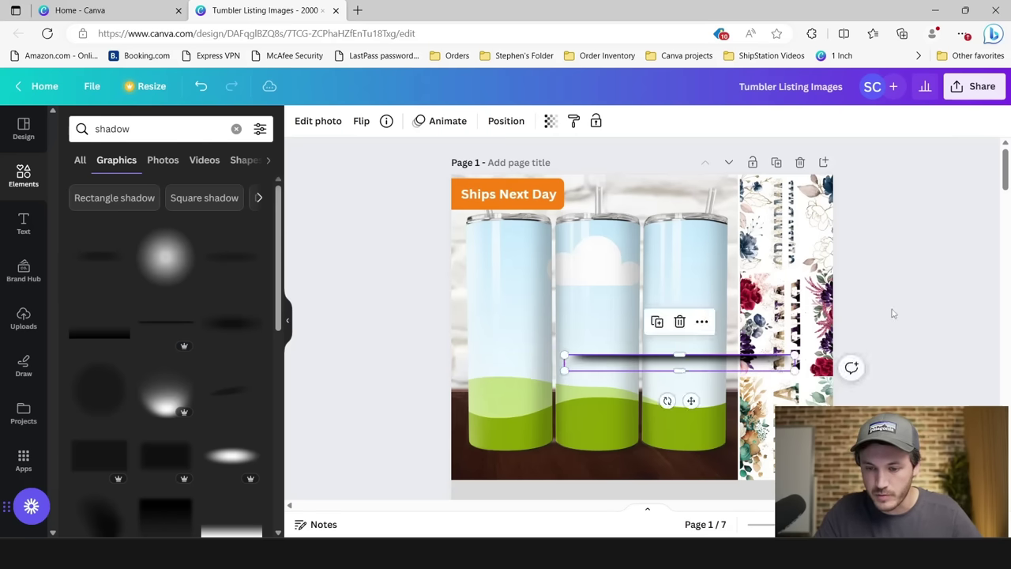
left_click_drag(809, 325, 869, 174)
left_click_drag(682, 190, 738, 180)
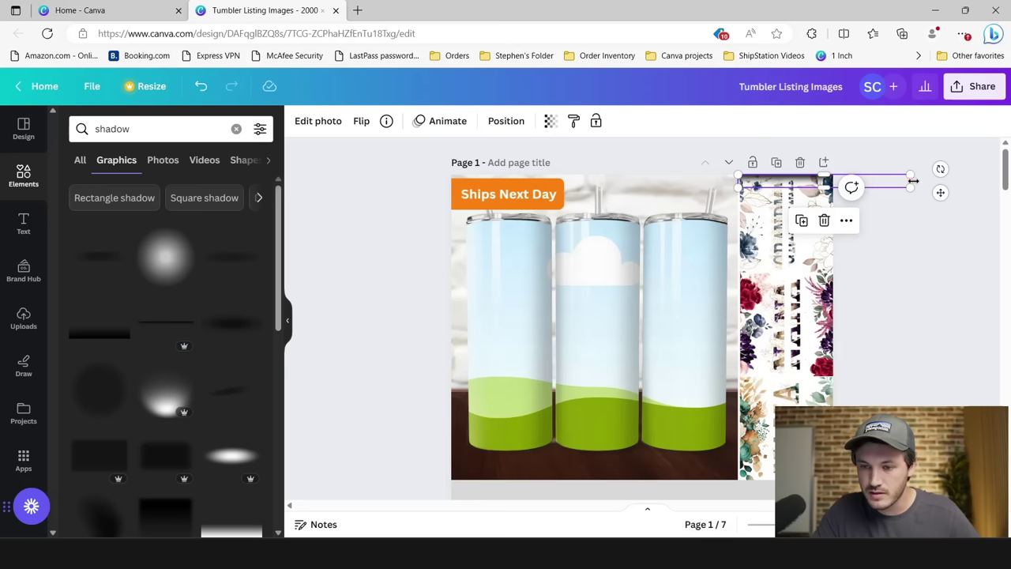
left_click_drag(912, 181, 832, 181)
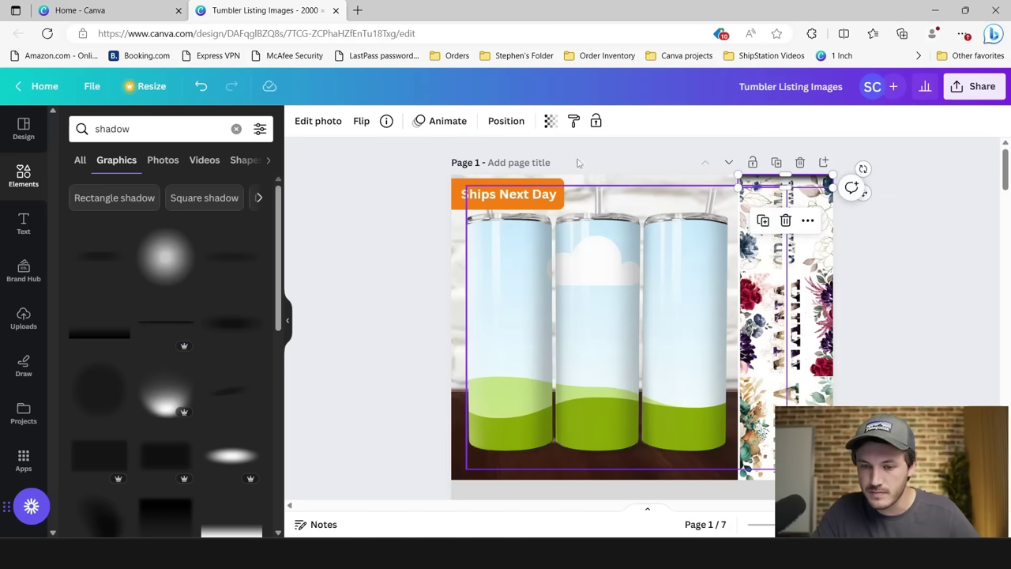
Step: Set the shadow's transparency to 50
left_click(550, 121)
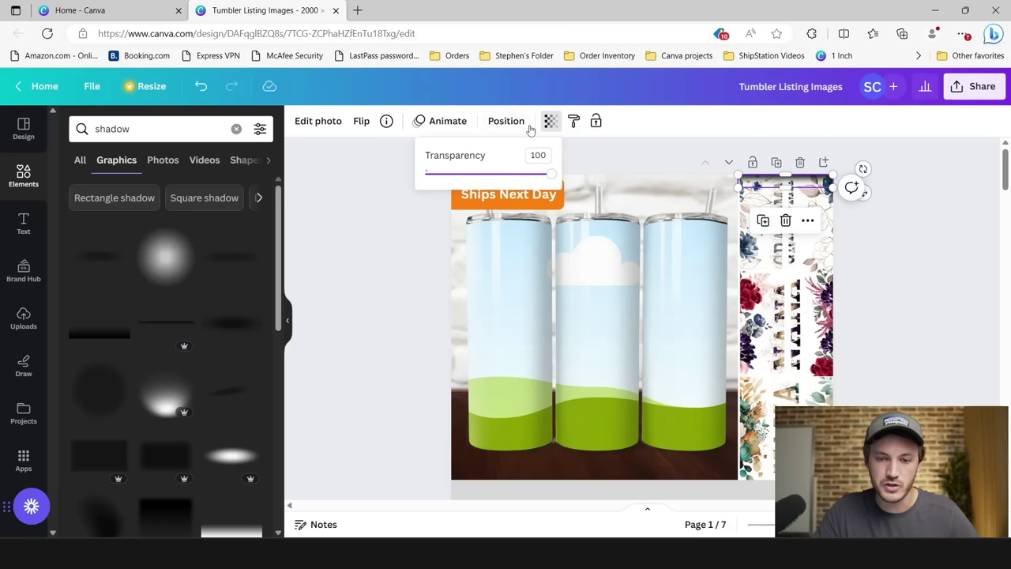
left_click_drag(549, 175, 488, 182)
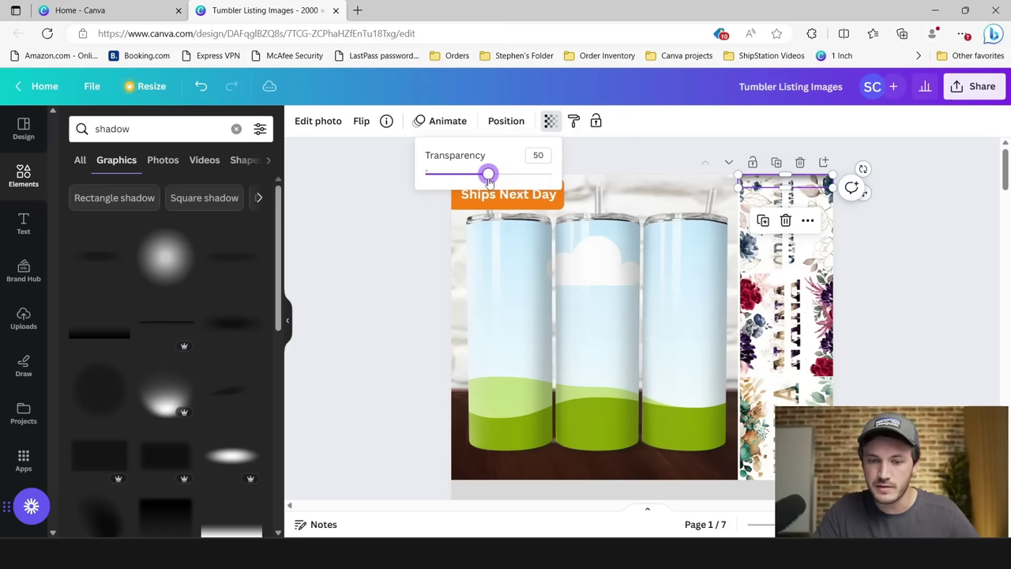
left_click(933, 254)
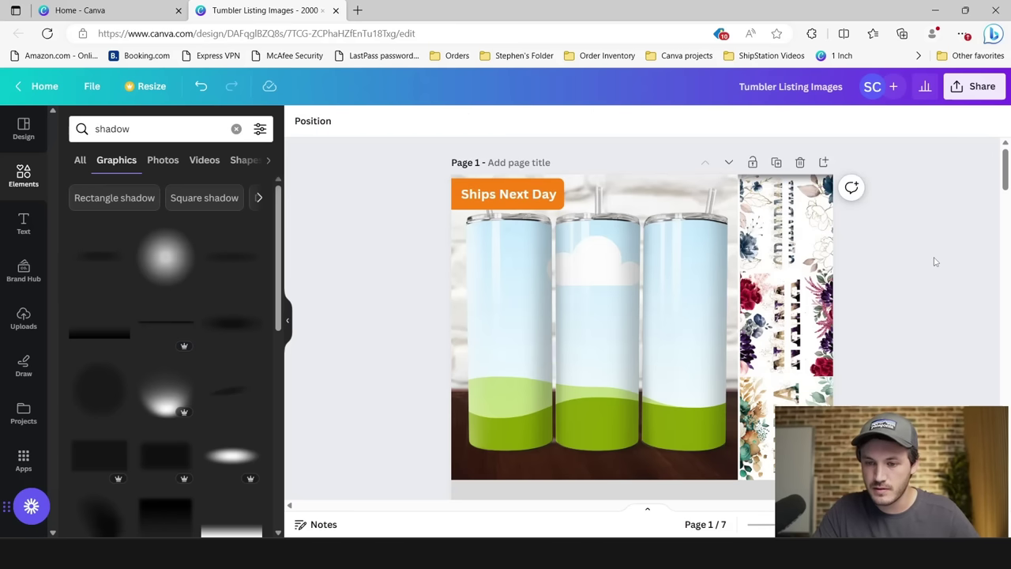
Step: Duplicate the shadow and align the copy with the upper edge of the red and purple floral NANA design
left_click(805, 179)
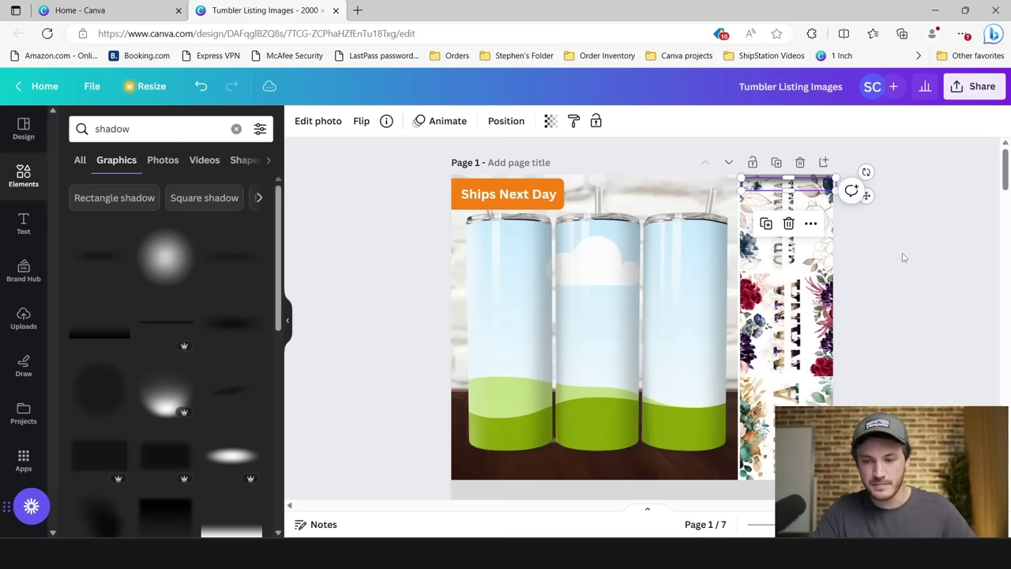
key("Escape")
left_click_drag(804, 186, 805, 278)
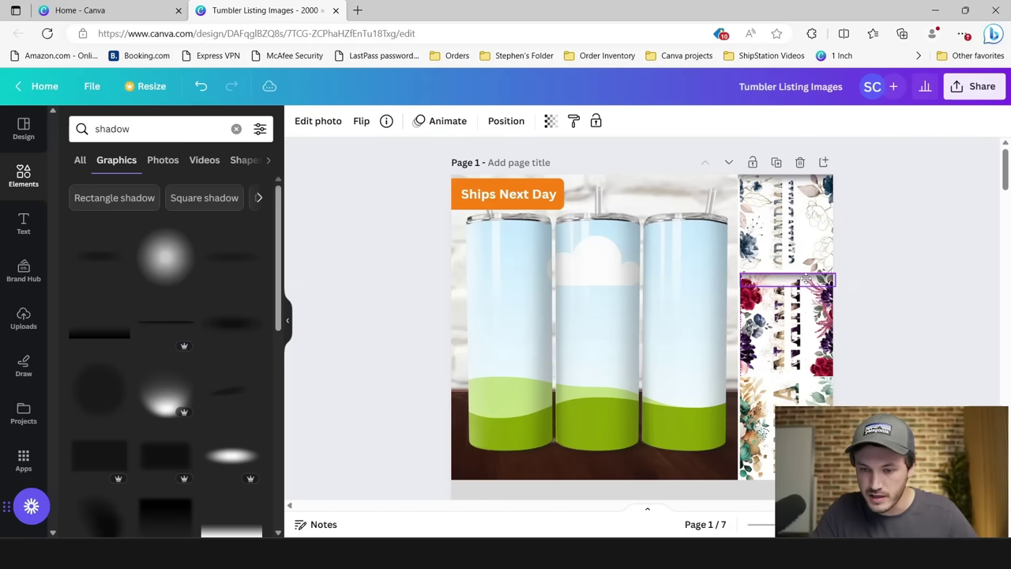
left_click(919, 315)
left_click(813, 284)
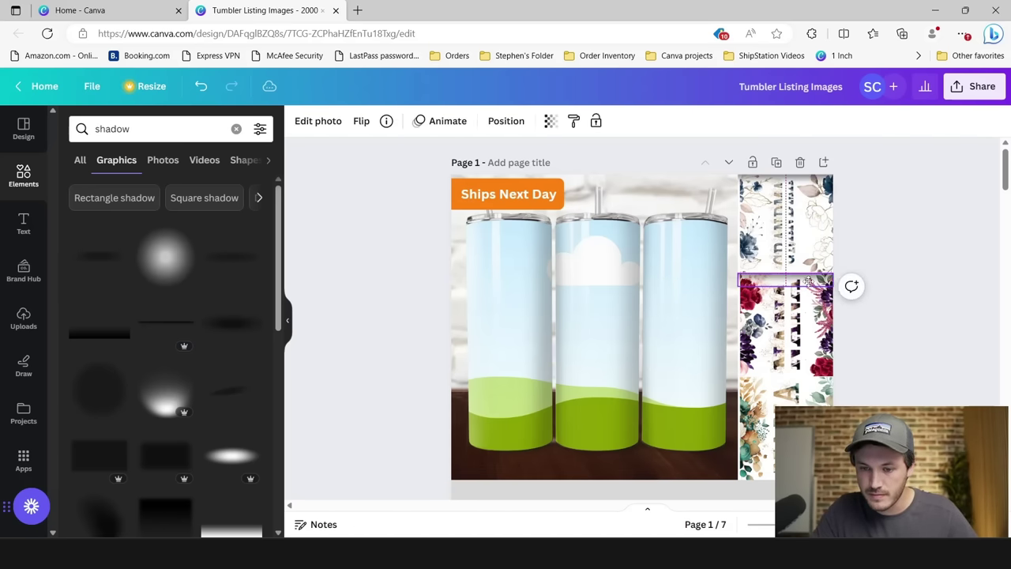
left_click(897, 306)
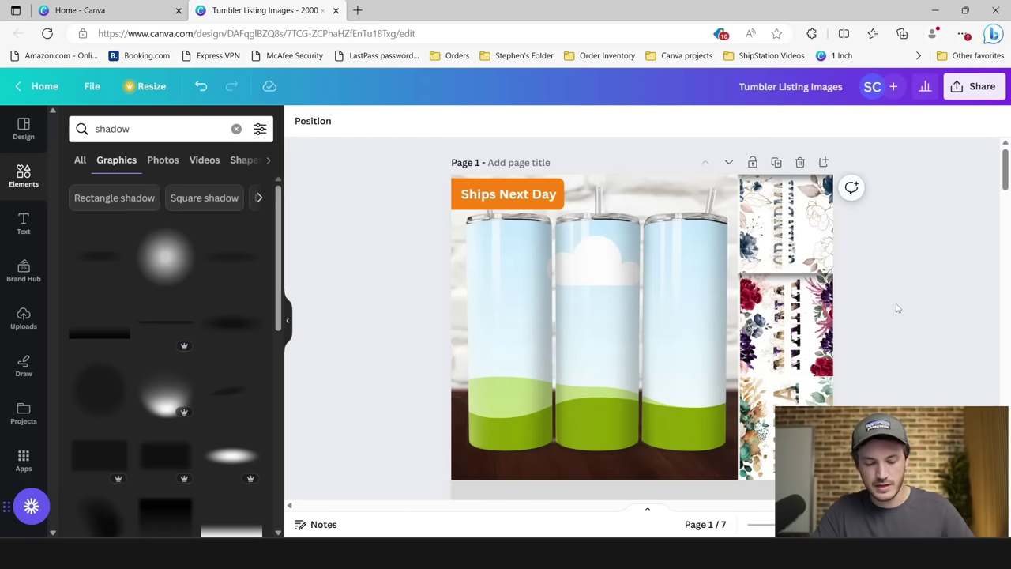
Step: Place another copy of the shadow along the upper edge of the green floral NANA design
left_click(831, 237)
left_click_drag(826, 187, 816, 384)
left_click(874, 343)
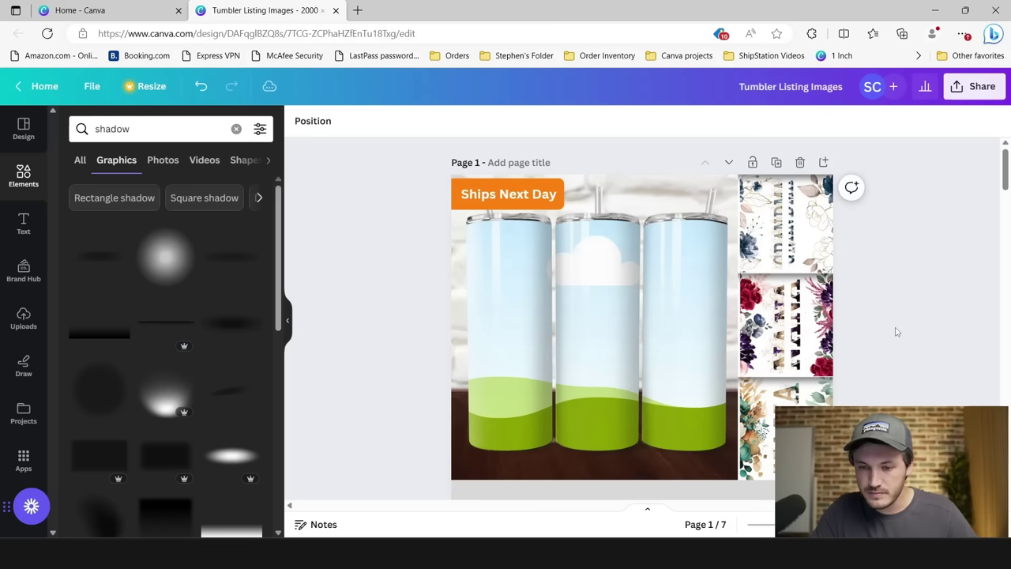
left_click(289, 323)
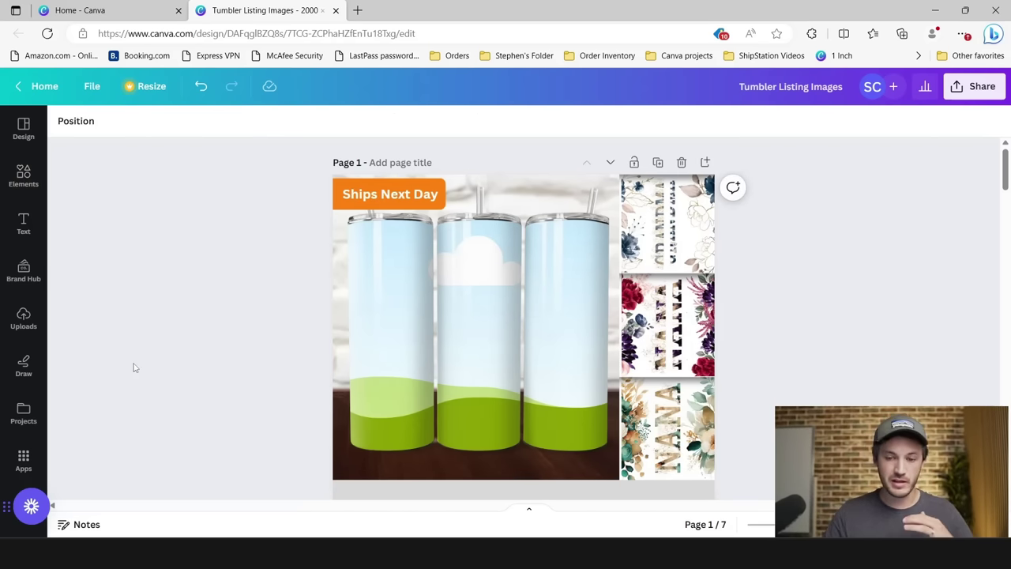
Step: Enlarge the brick wall and wood counter backgrounds slightly to close the gap beside the side design images
left_click(618, 175)
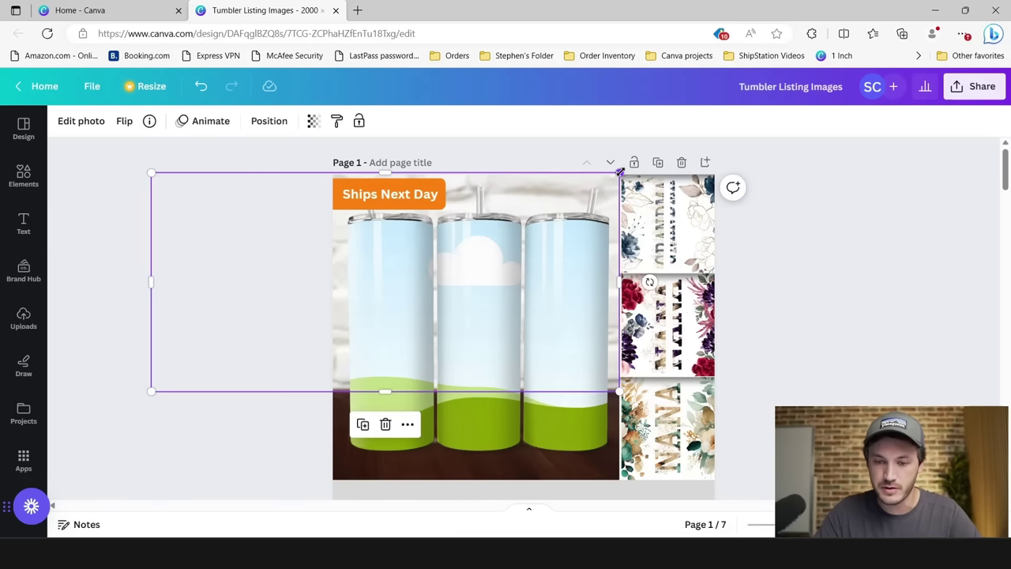
left_click_drag(619, 171, 621, 172)
left_click(584, 476)
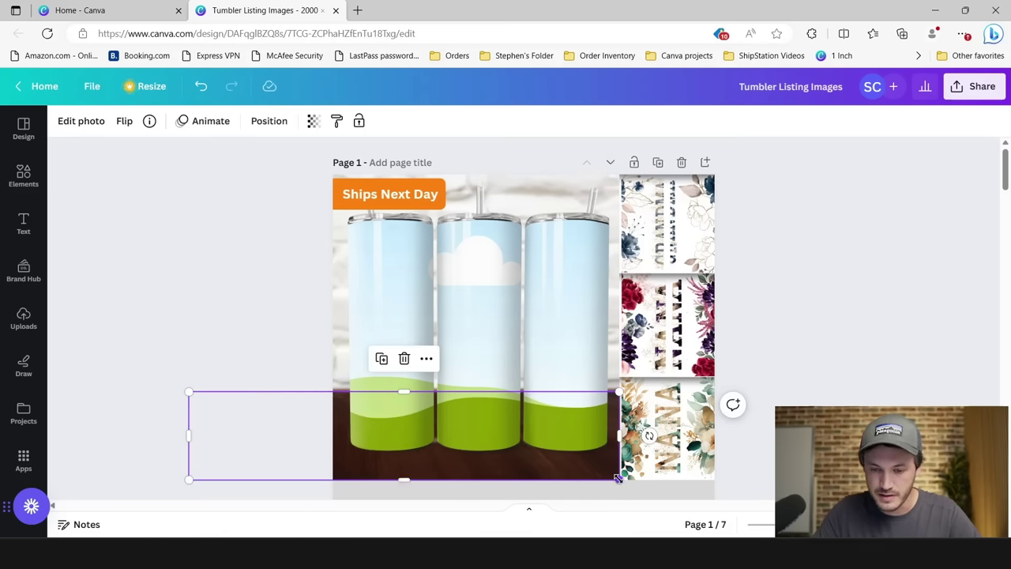
left_click_drag(619, 477, 621, 475)
left_click(383, 334)
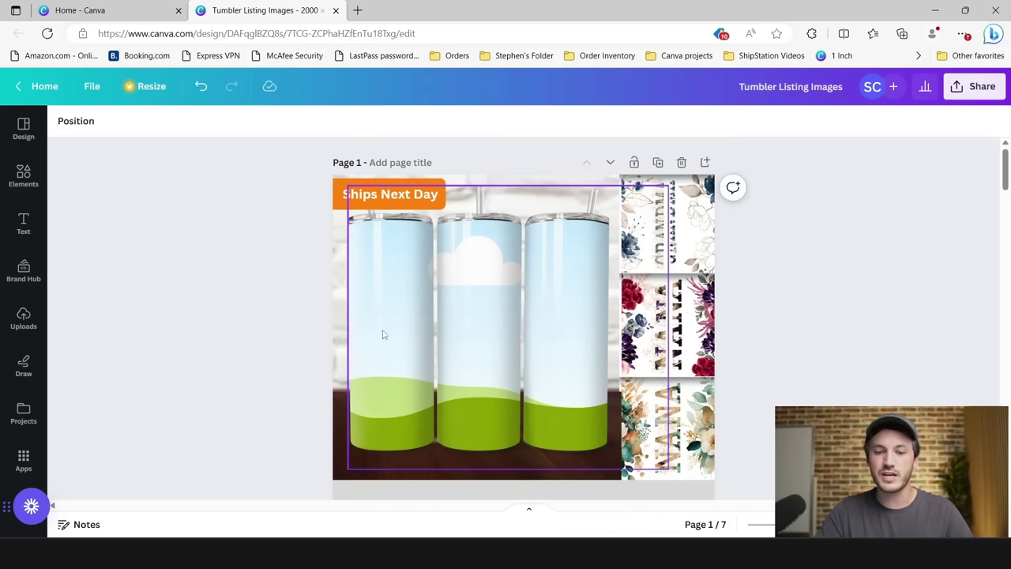
left_click(340, 319)
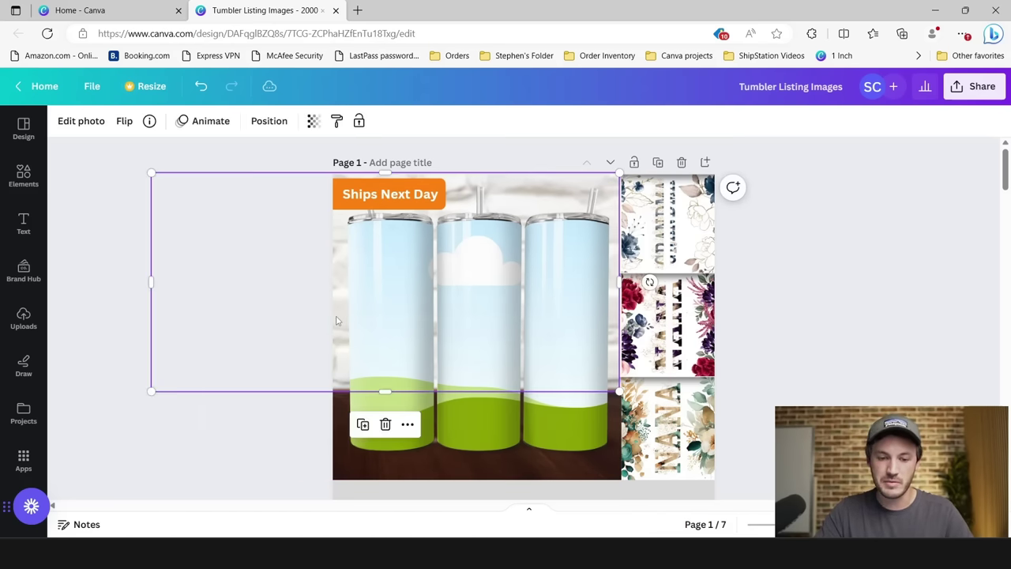
left_click(727, 302)
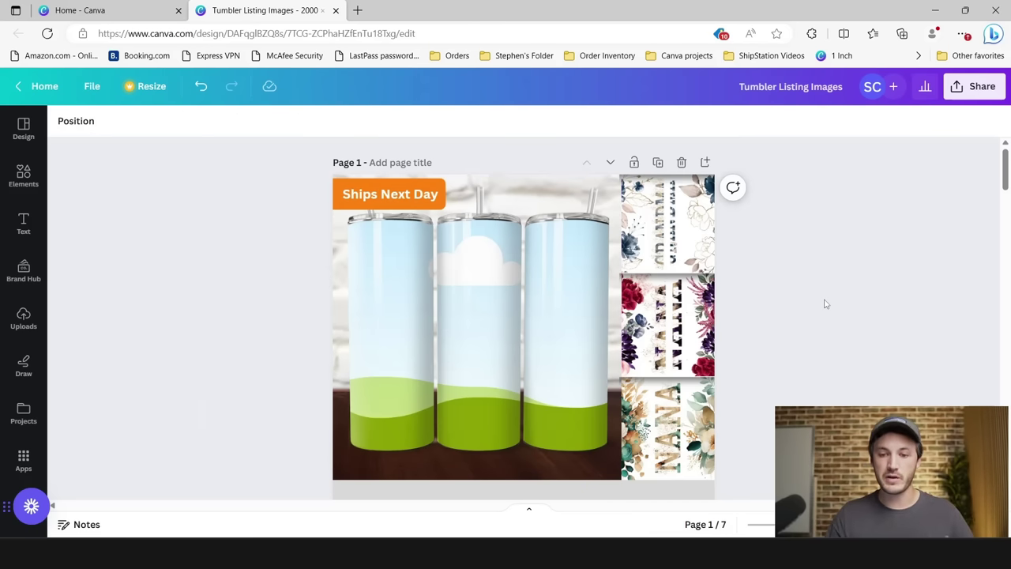
scroll(900, 255, "down", 1)
scroll(898, 268, "up", 1)
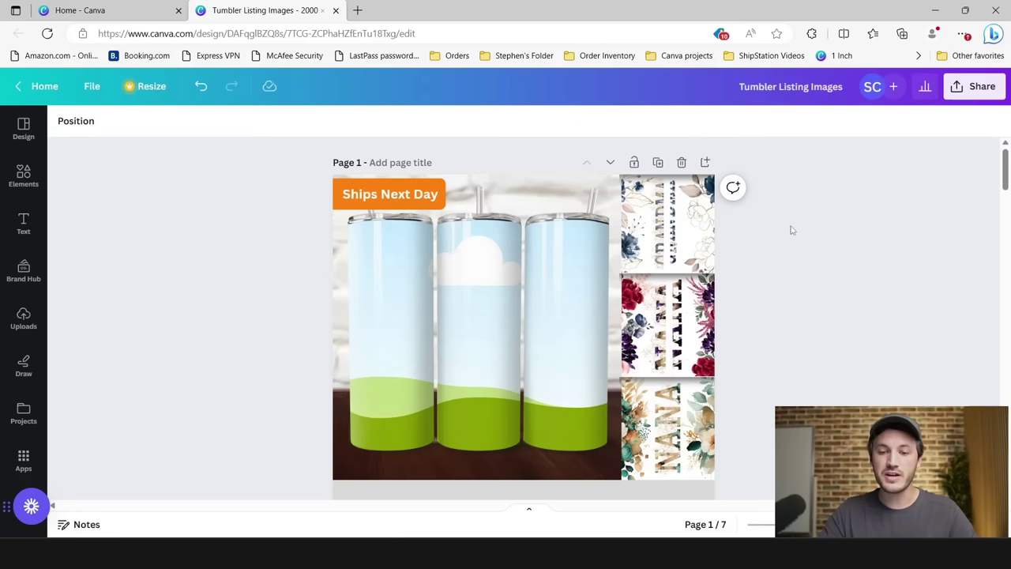
Step: Delete the blank second page and remove the "Design Var." text from the page that follows it
scroll(792, 229, "down", 5)
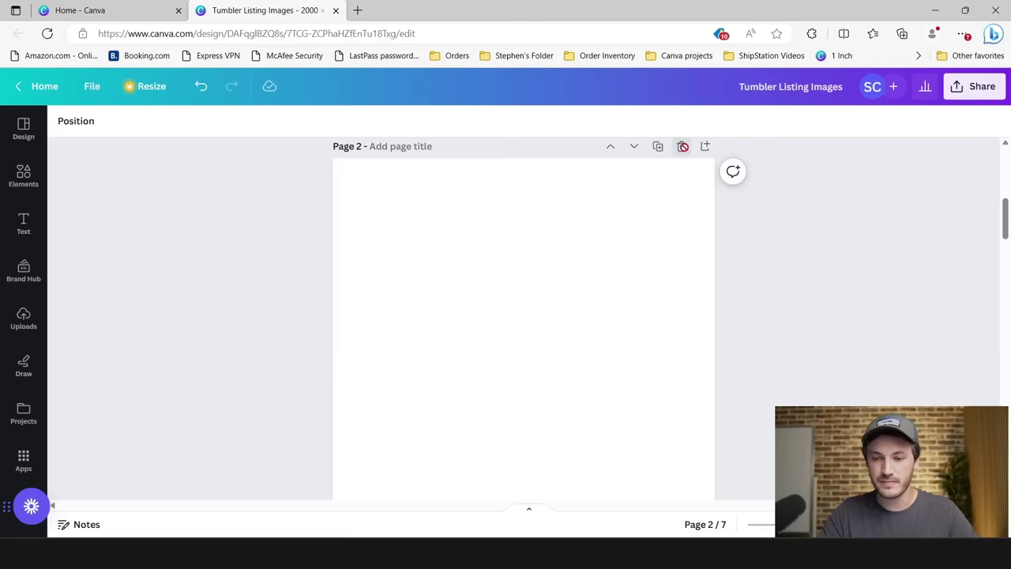
left_click(683, 146)
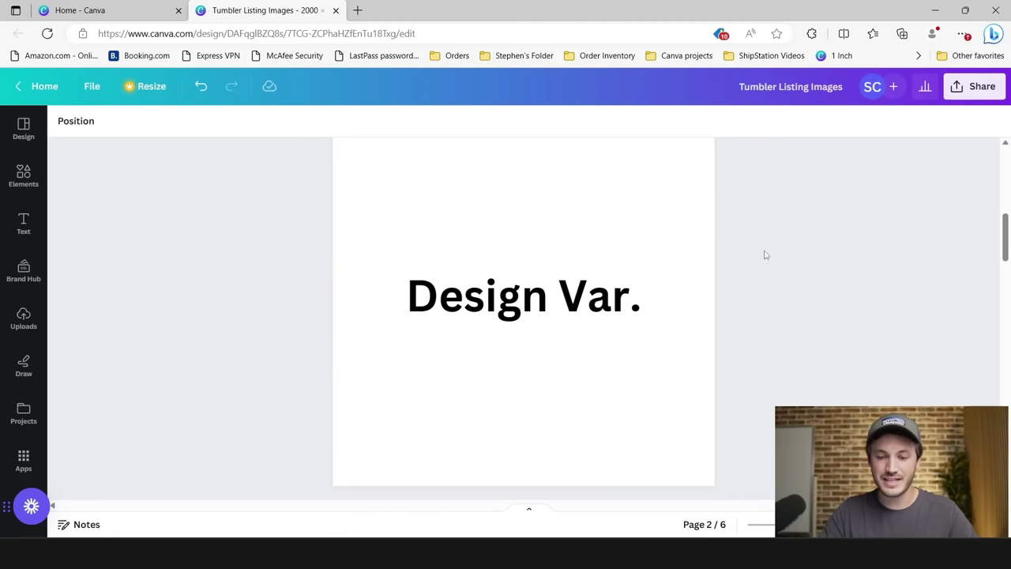
scroll(936, 316, "up", 5)
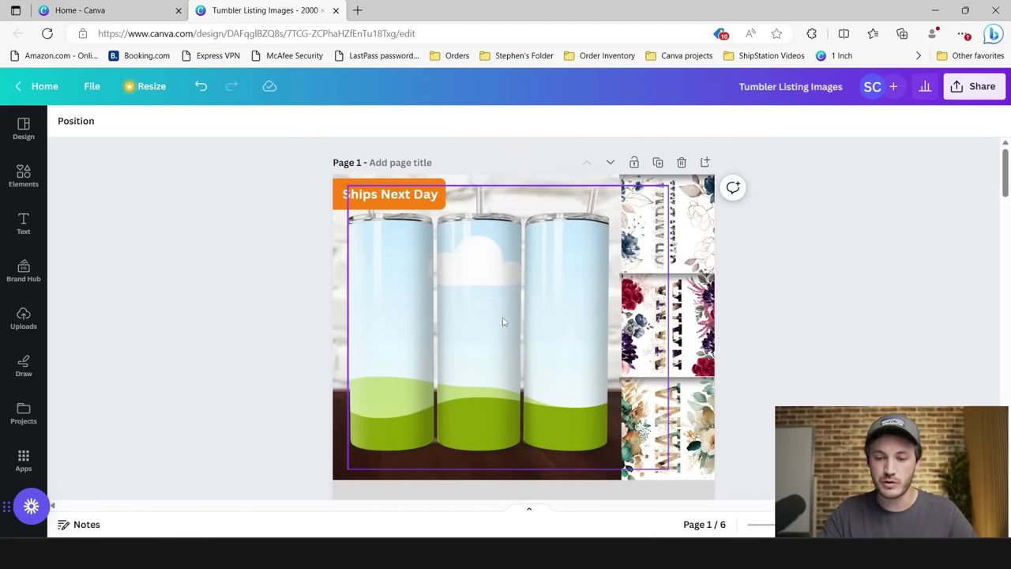
scroll(790, 302, "down", 5)
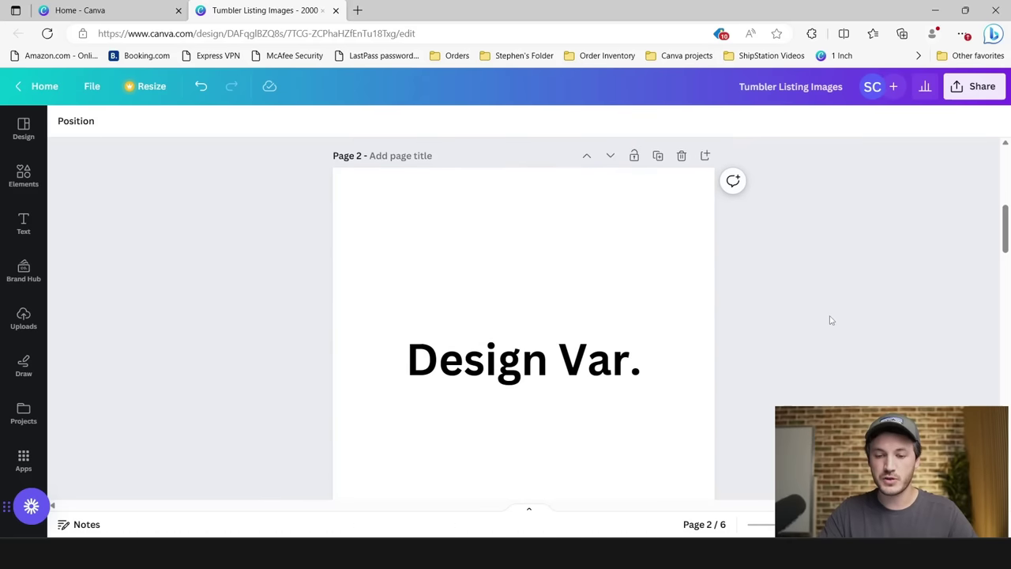
left_click(548, 351)
key("Delete")
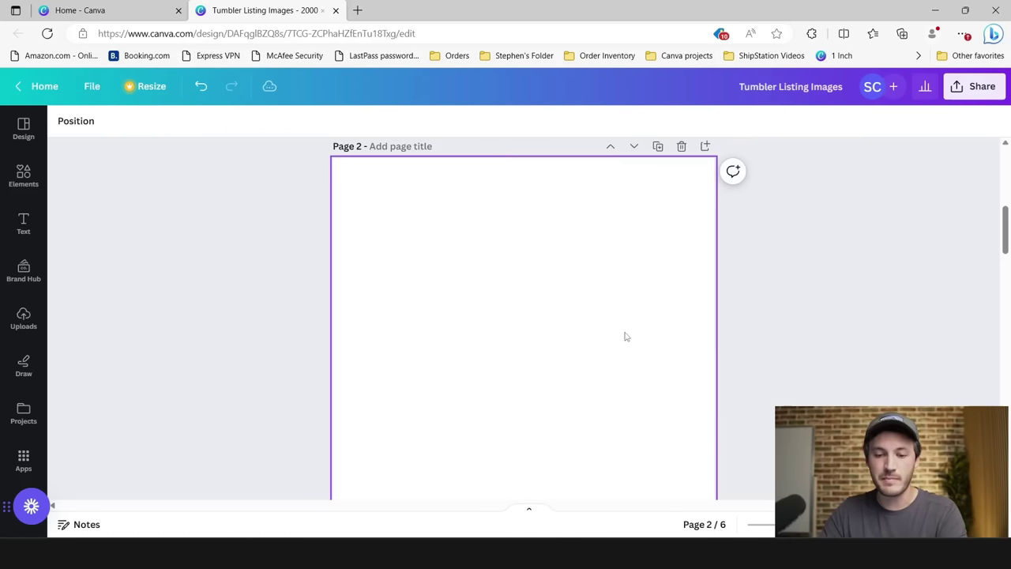
Step: Search the colors for "tan" and set page 2's background to a light off-white shade
left_click(432, 229)
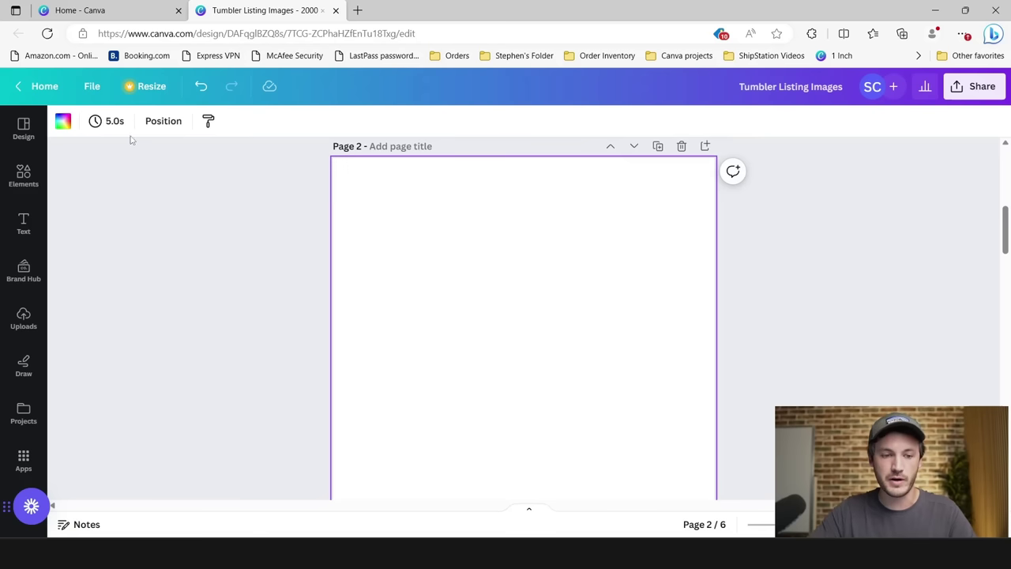
left_click(64, 121)
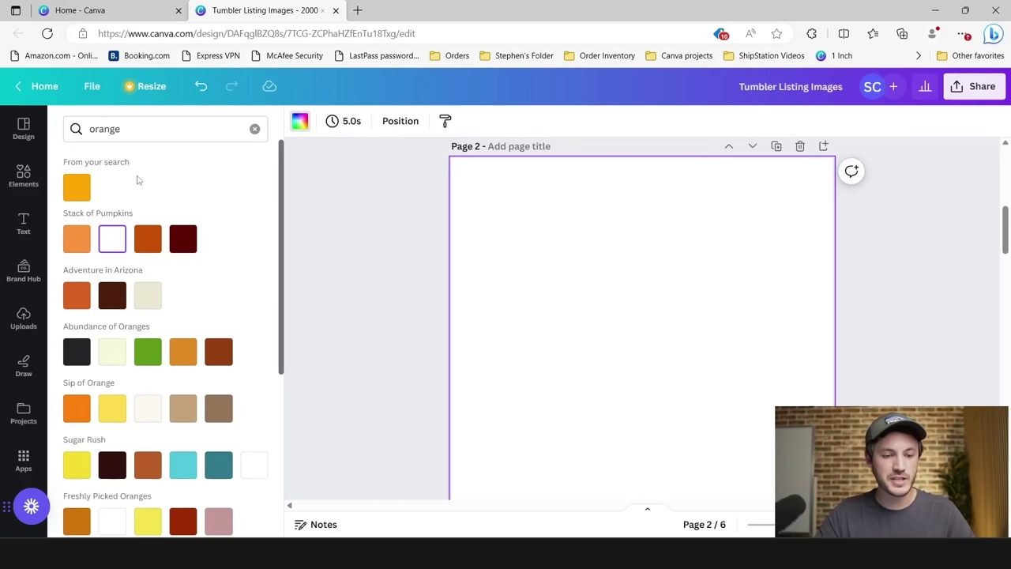
left_click(141, 128)
double_click(141, 128)
type("tan")
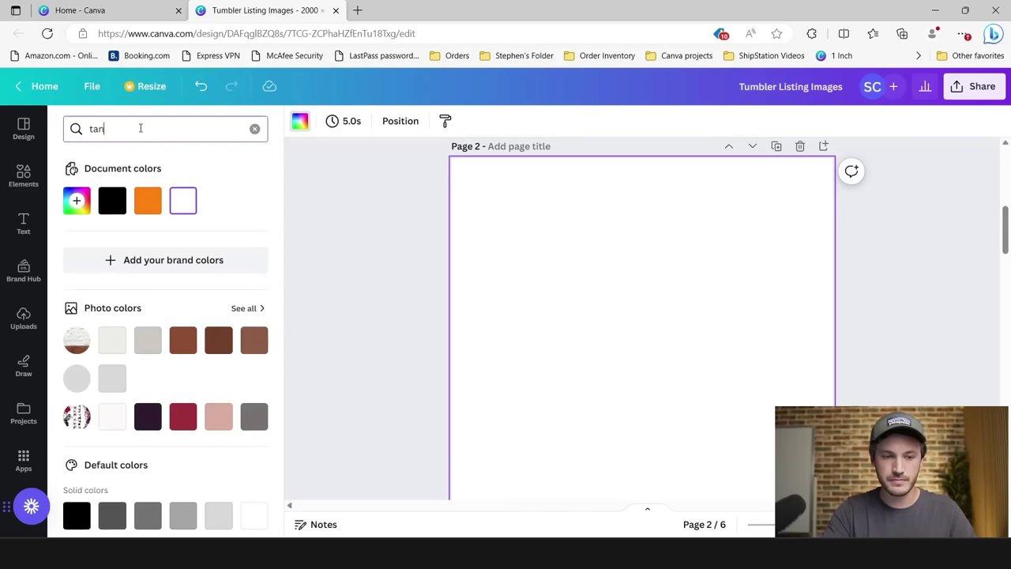
key("Return")
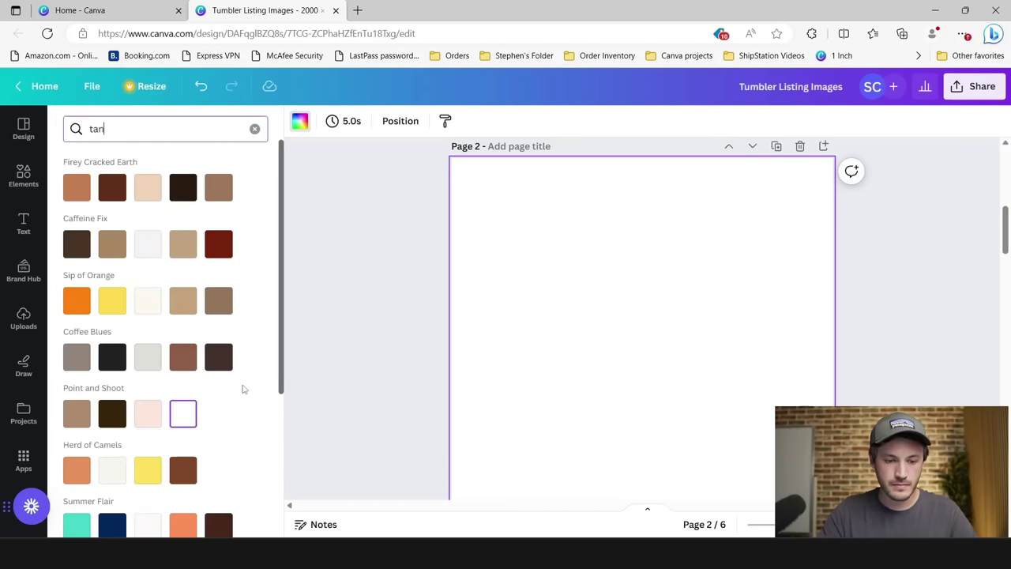
scroll(255, 314, "down", 3)
scroll(266, 338, "down", 1)
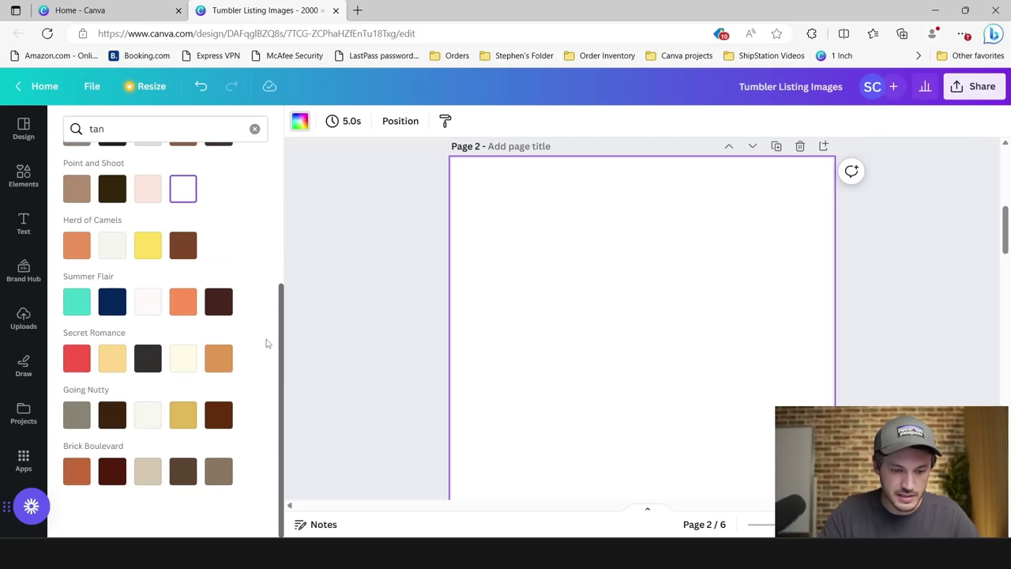
left_click(154, 419)
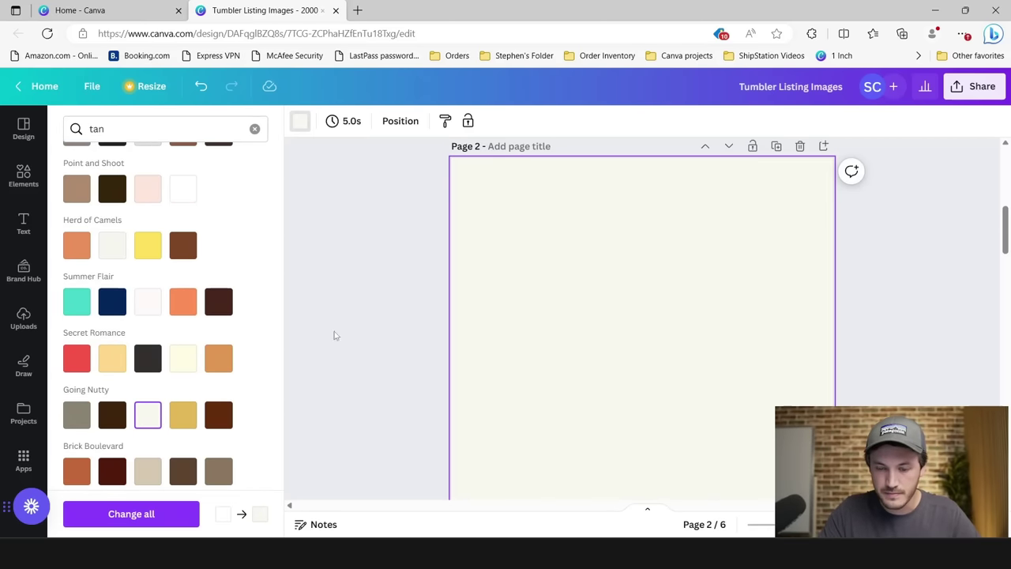
left_click(389, 279)
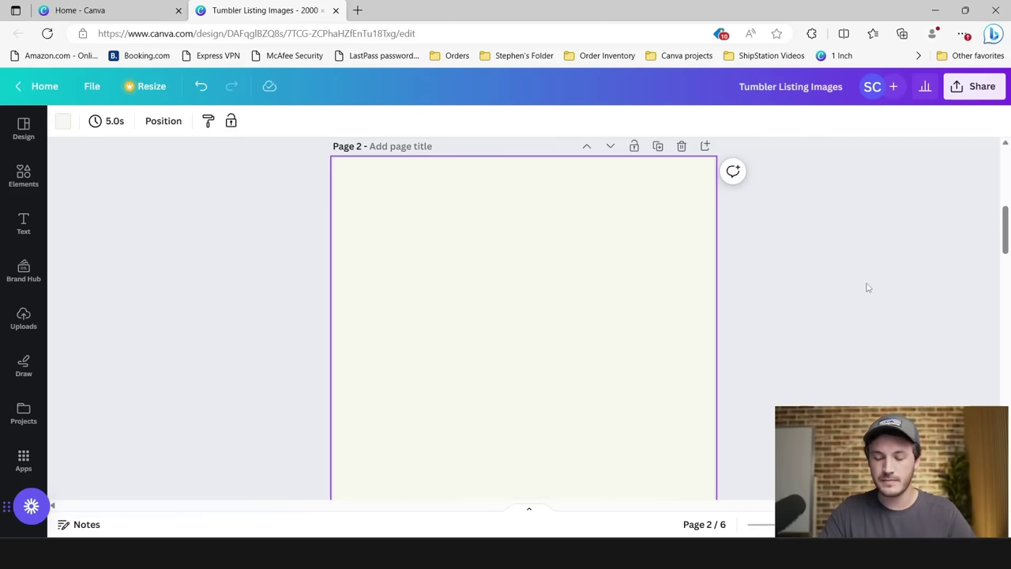
left_click(794, 272)
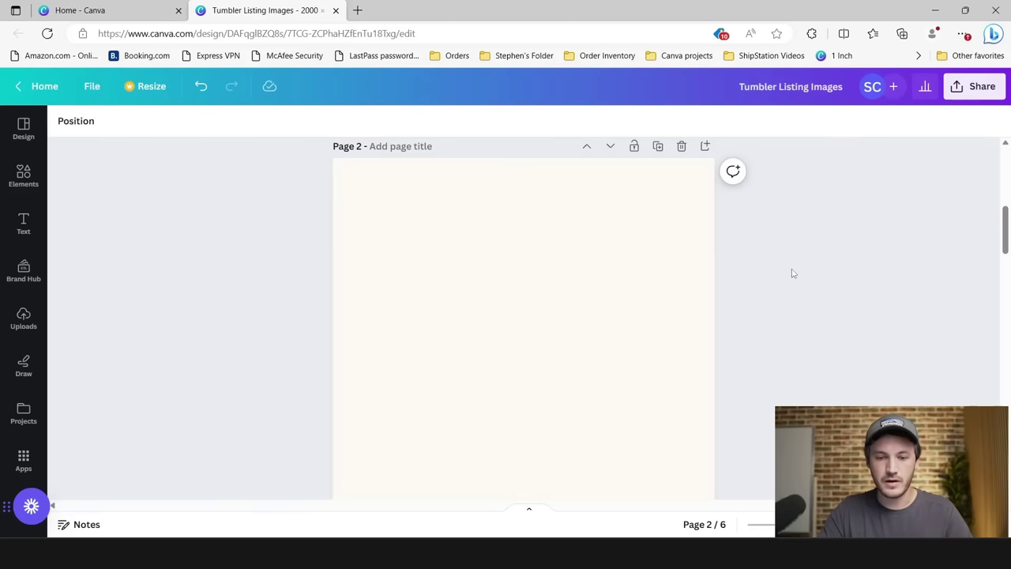
Step: Add a heading to page 2 that reads "Tumbler variations"
left_click(24, 223)
left_click(181, 286)
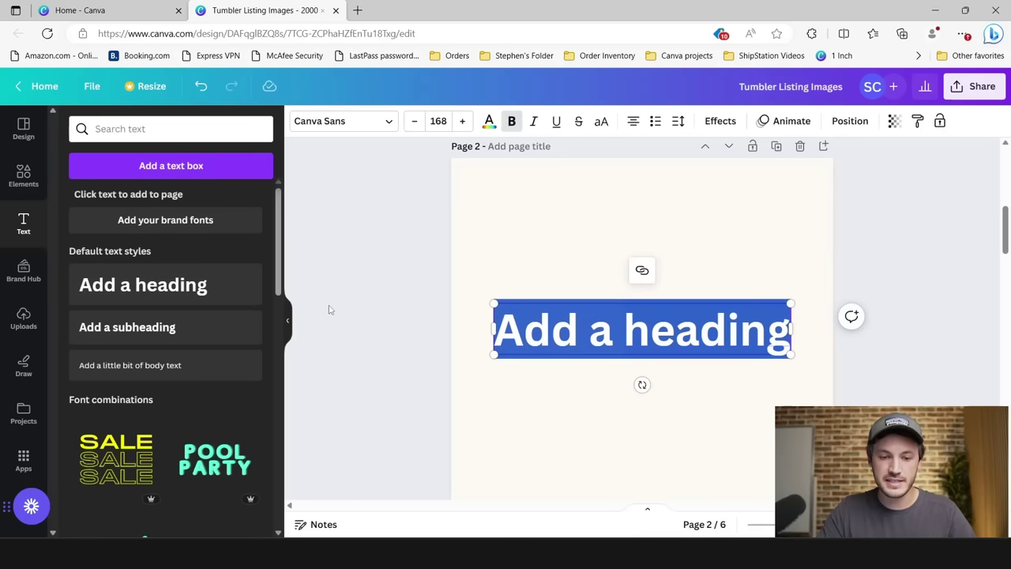
left_click(289, 324)
left_click(190, 345)
double_click(452, 338)
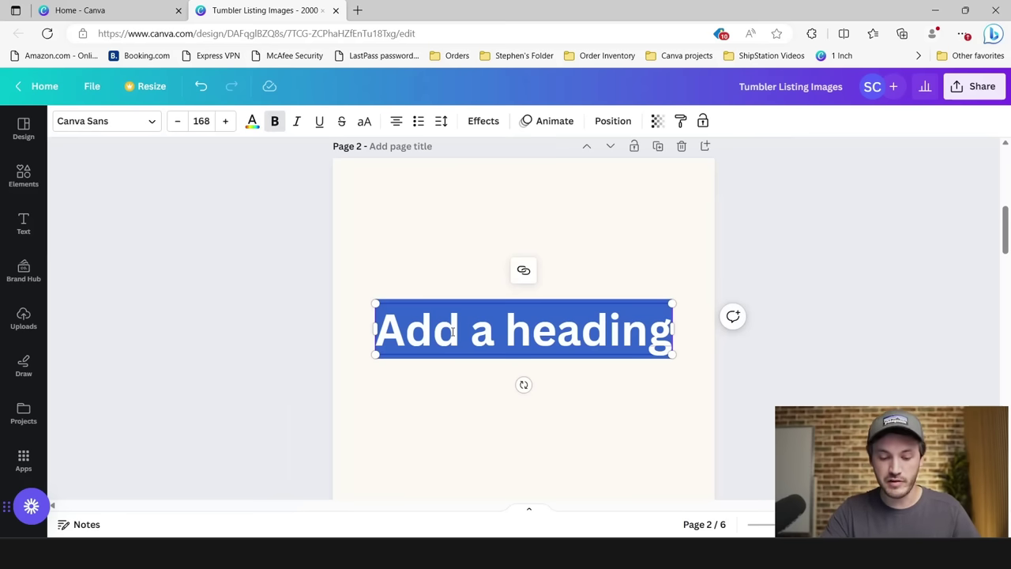
type("Tumbler")
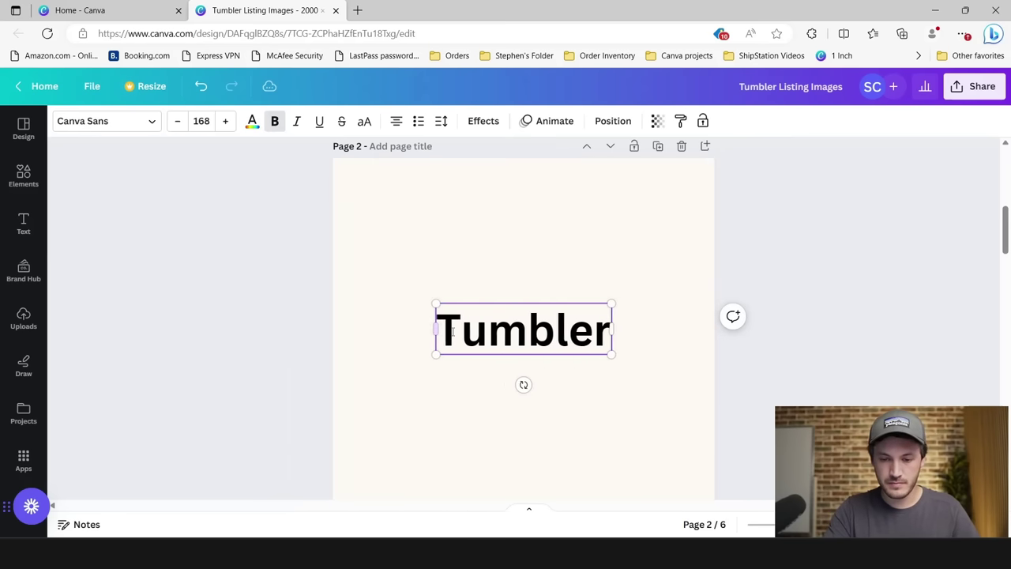
type(" variations")
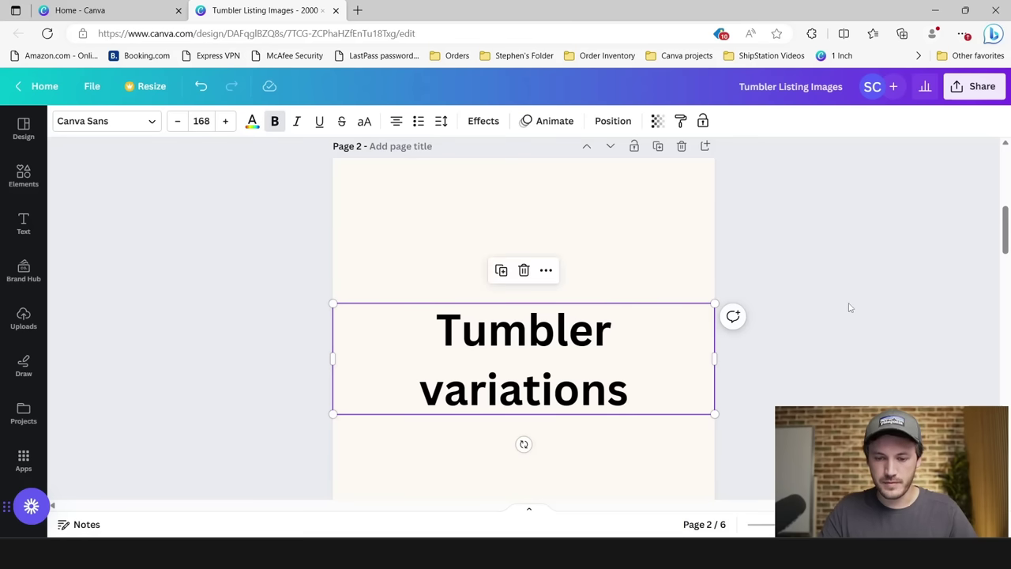
left_click(881, 298)
Step: Change the "Tumbler variations" heading to the Shrikhand font at size 120
left_click(631, 360)
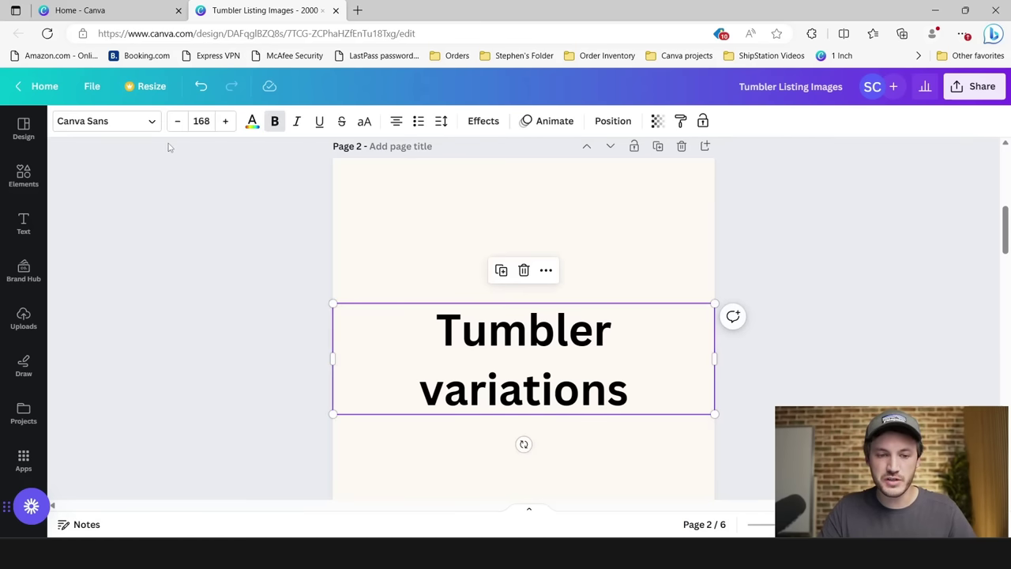
left_click(130, 125)
scroll(155, 232, "up", 1)
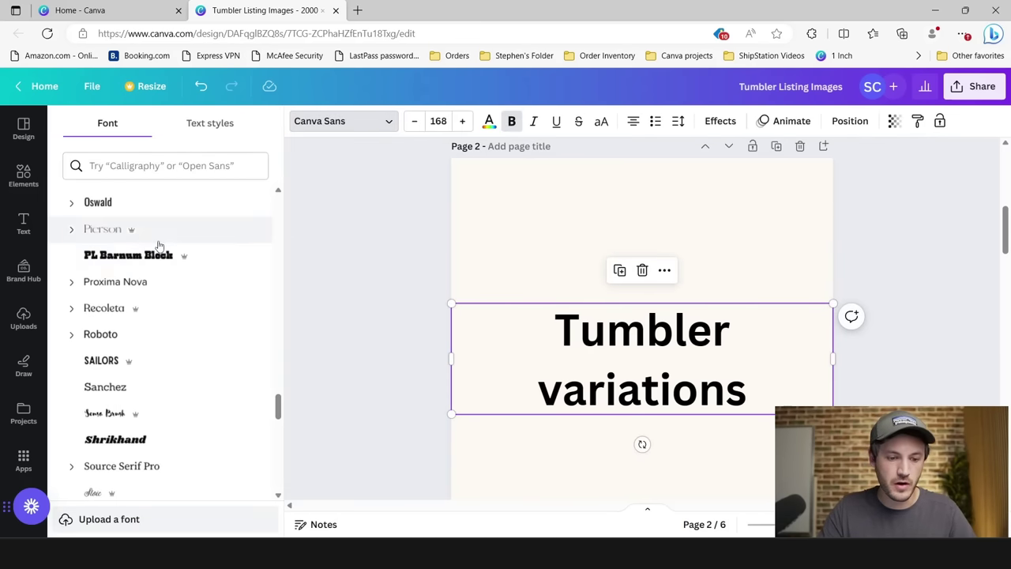
scroll(159, 273, "down", 1)
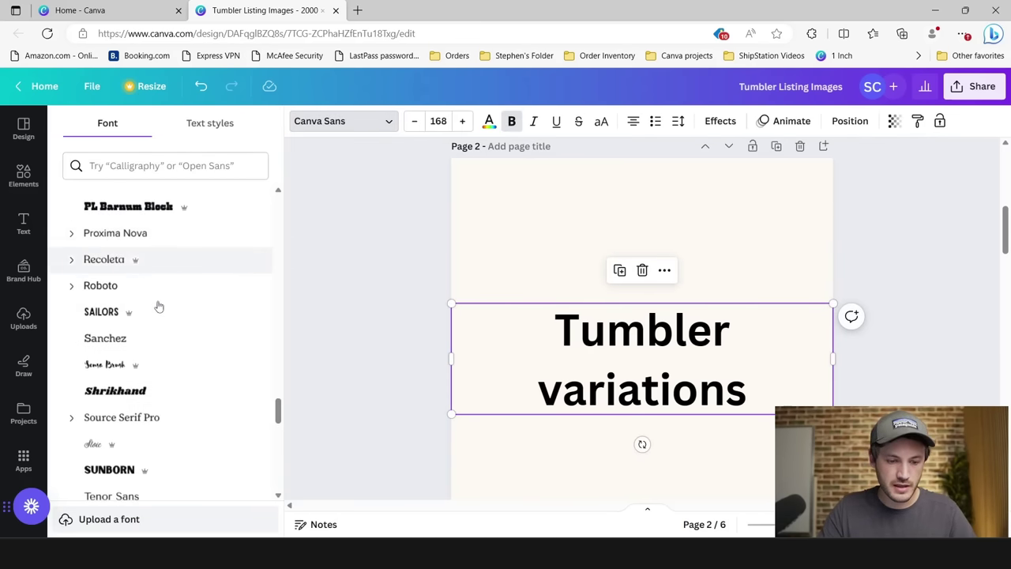
left_click(150, 391)
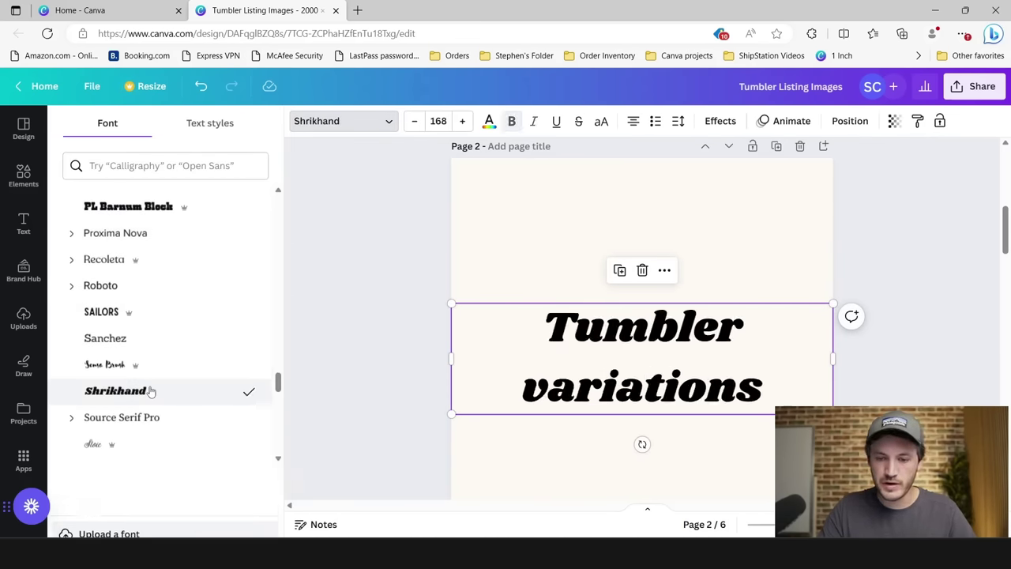
left_click(444, 121)
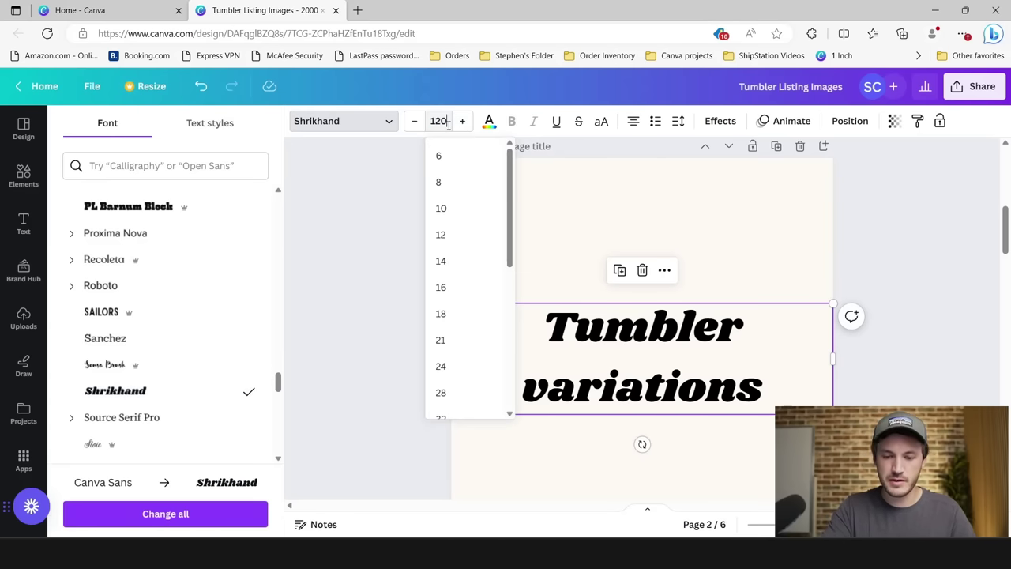
key("Return")
left_click(490, 311)
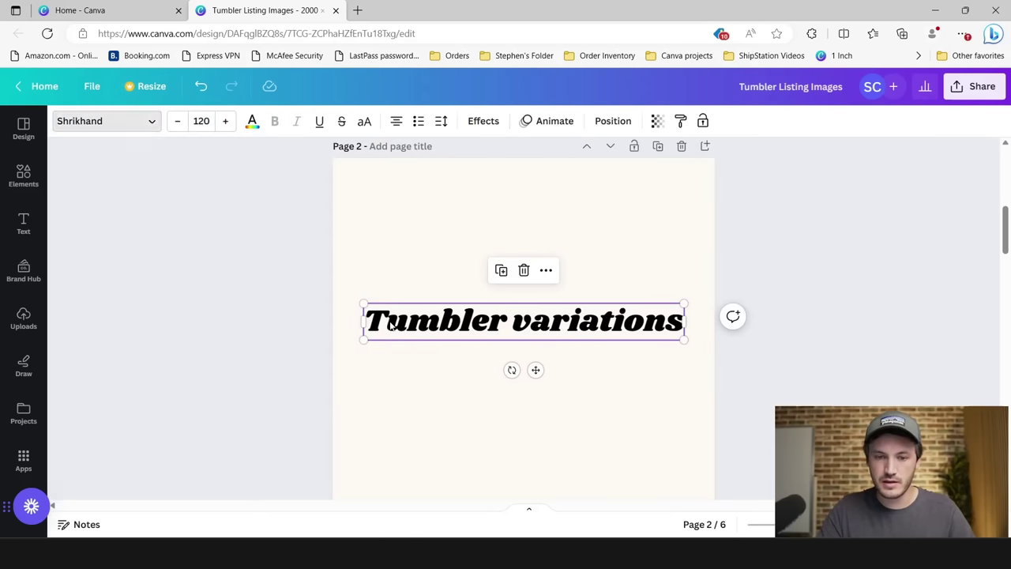
Step: Move the "Tumbler variations" heading up near the page's upper edge, keeping it centered
left_click(860, 341)
left_click_drag(571, 337, 568, 217)
left_click(821, 259)
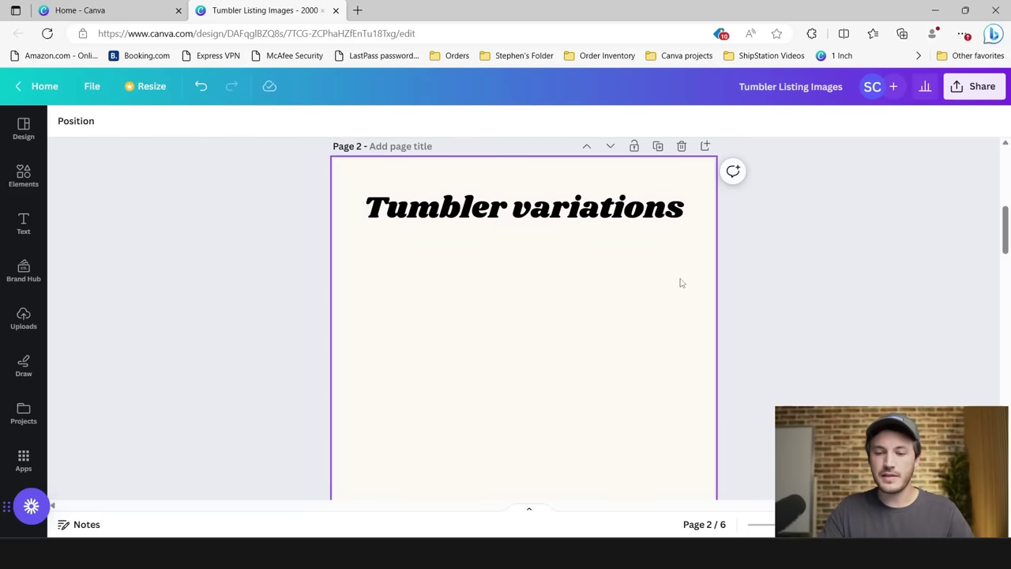
Step: Add a rounded square below the heading on page 2 and fill it with white
scroll(364, 287, "down", 1)
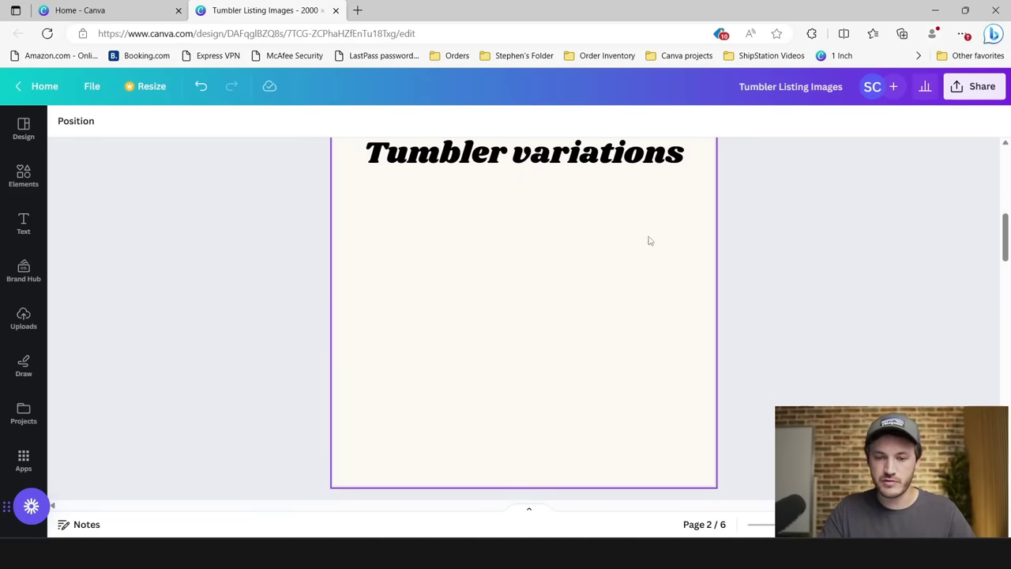
left_click(24, 177)
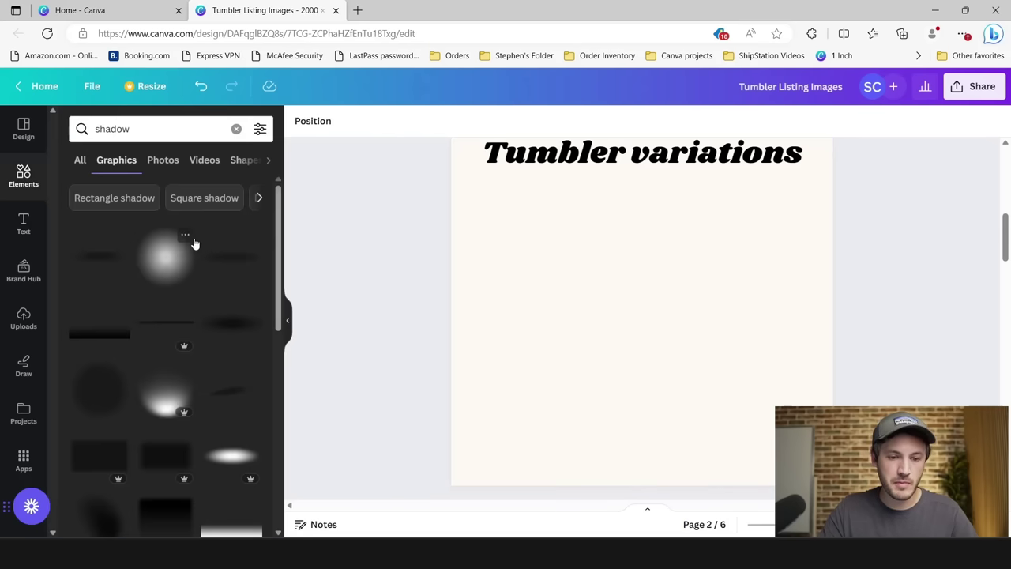
left_click(236, 128)
left_click(150, 254)
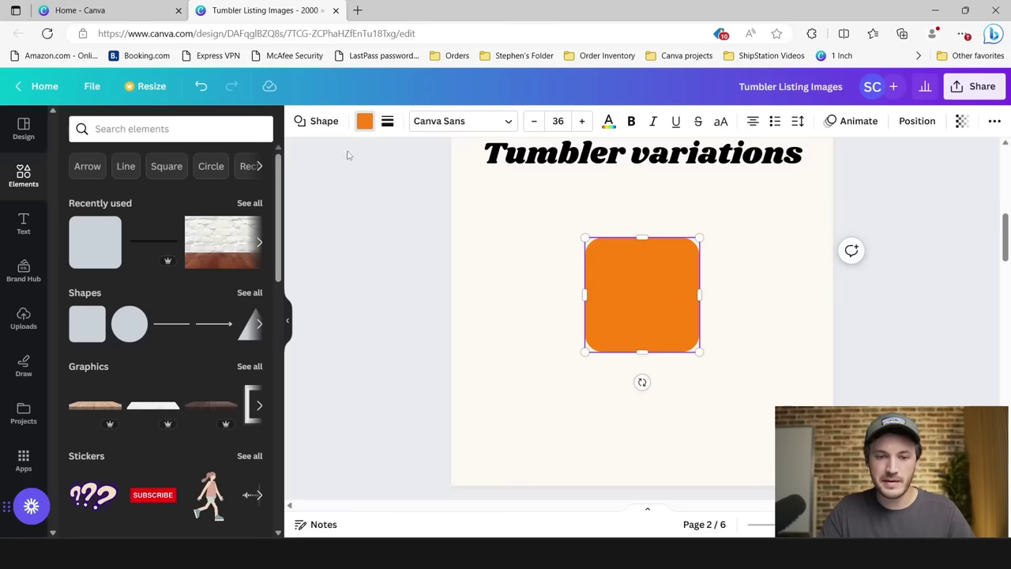
left_click(364, 121)
left_click(253, 201)
key("Escape")
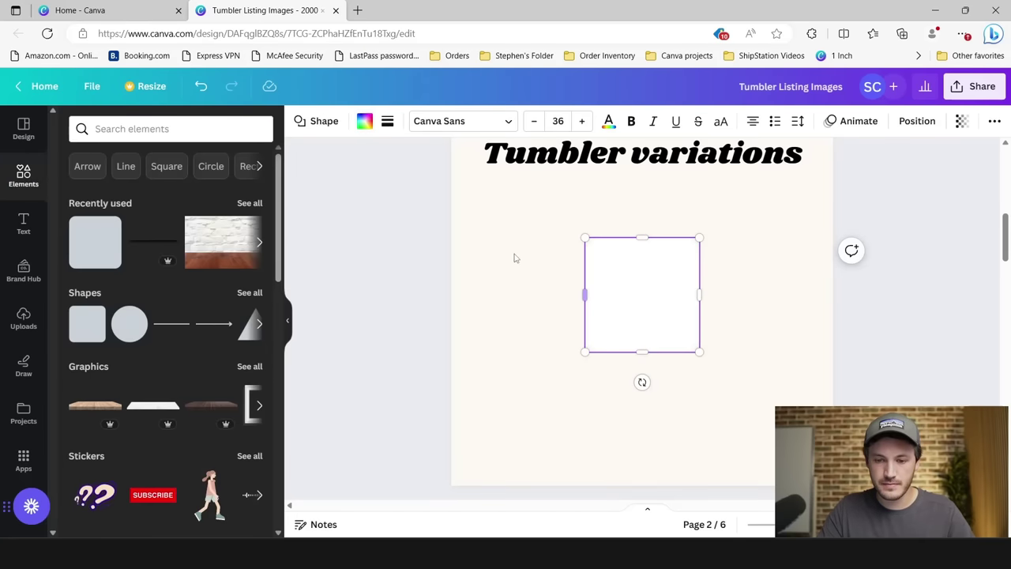
left_click(364, 121)
left_click(79, 203)
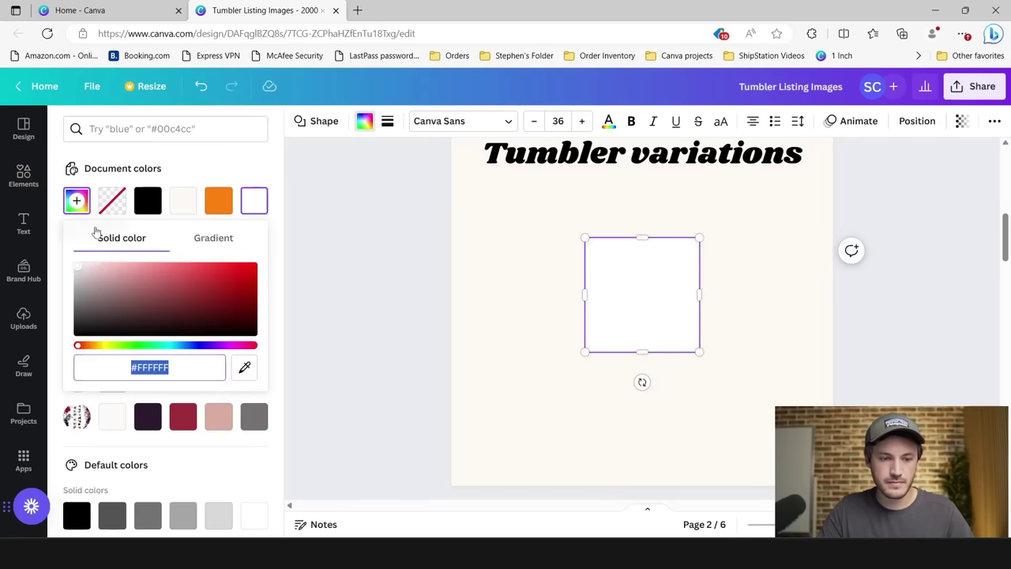
left_click(102, 282)
key("ctrl+z")
left_click(345, 246)
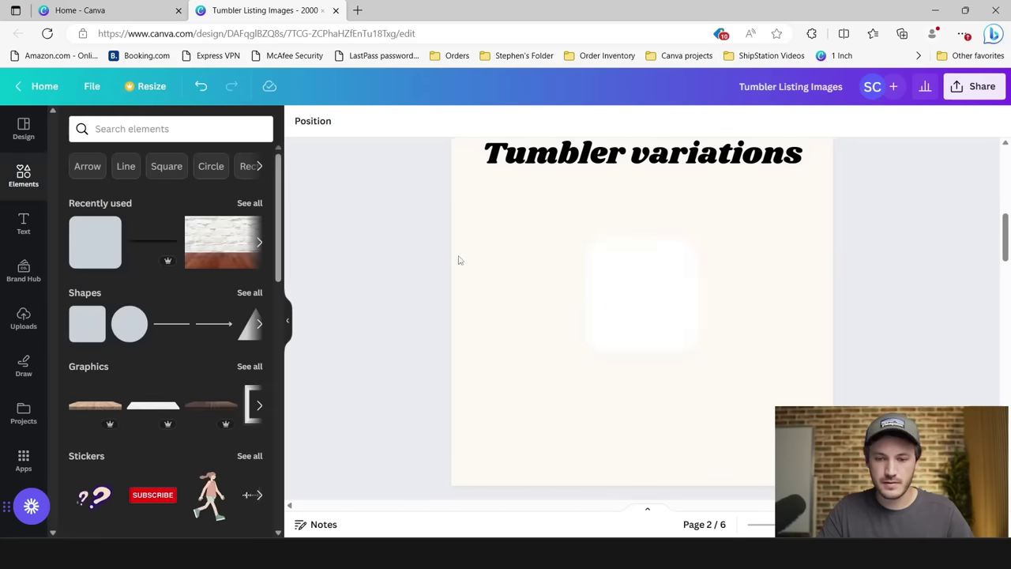
Step: Widen the white rounded square into a rectangle and place it below the left half of the heading
left_click(621, 302)
left_click_drag(584, 292, 519, 295)
left_click(433, 354)
left_click_drag(574, 318, 512, 289)
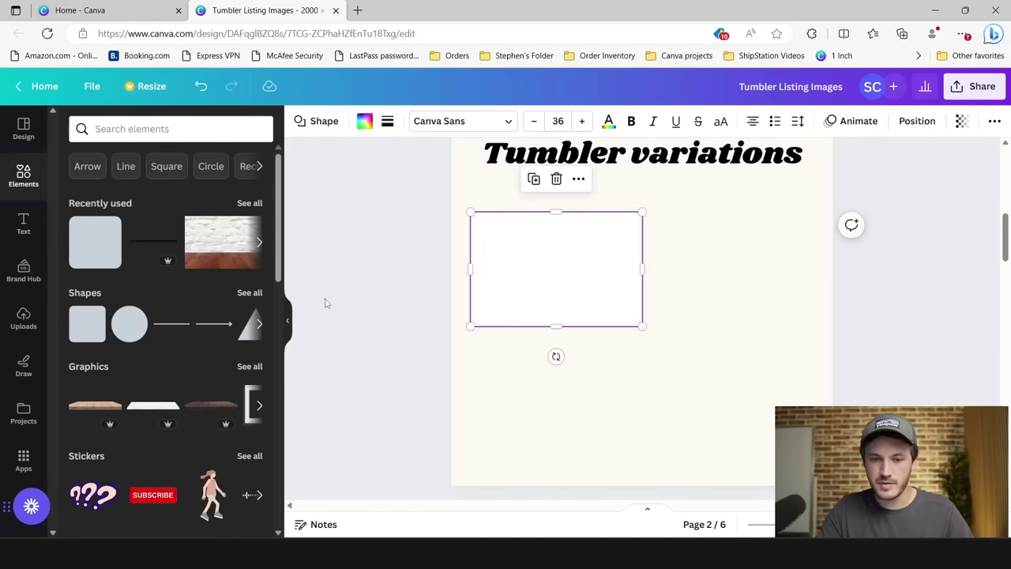
Step: Duplicate the white rectangle beside itself, then duplicate that pair below to form a two-by-two grid
left_click_drag(573, 282, 754, 272)
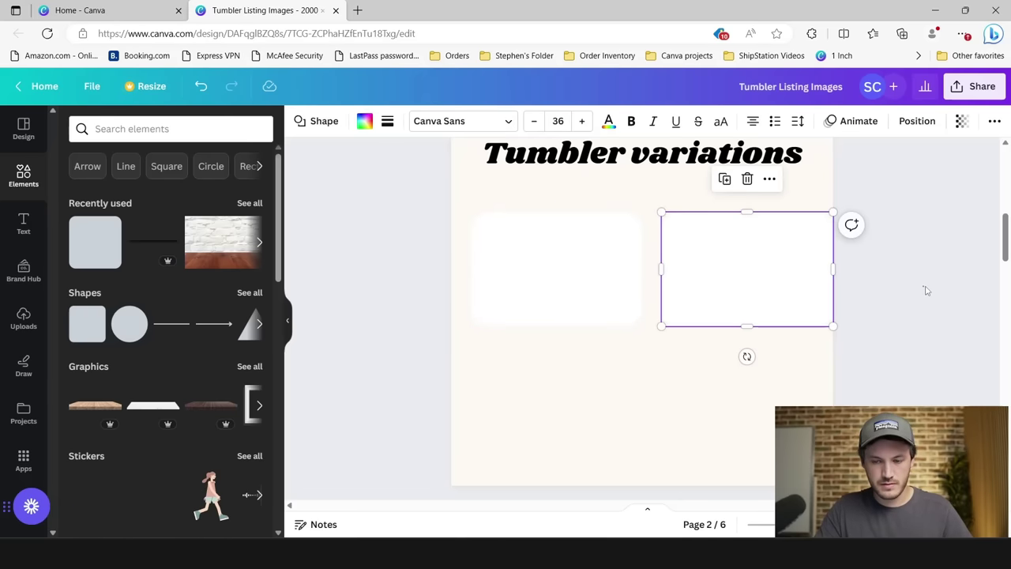
left_click_drag(927, 290, 582, 415)
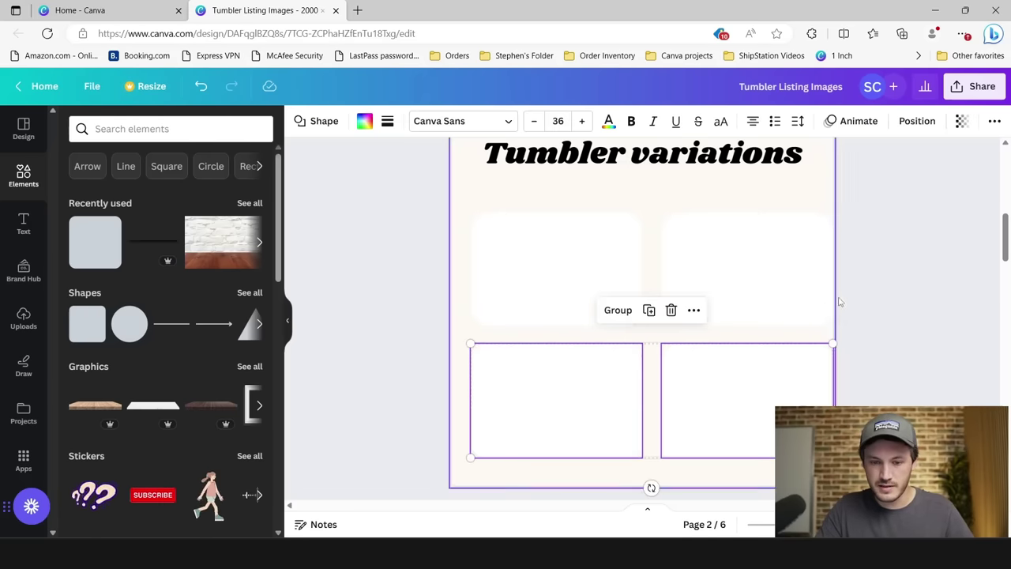
left_click(895, 261)
Step: Shift the grid of white rectangles up and to the left, and scale all four down together to about 1,866 by 1,266
left_click_drag(909, 250, 535, 409)
left_click_drag(560, 378, 551, 373)
left_click(416, 357)
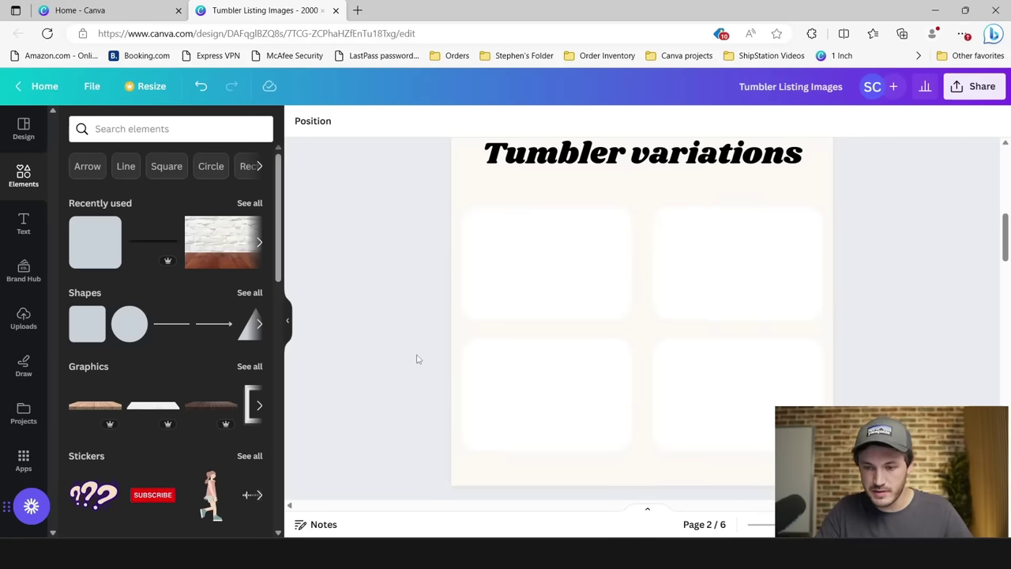
left_click_drag(401, 232, 731, 432)
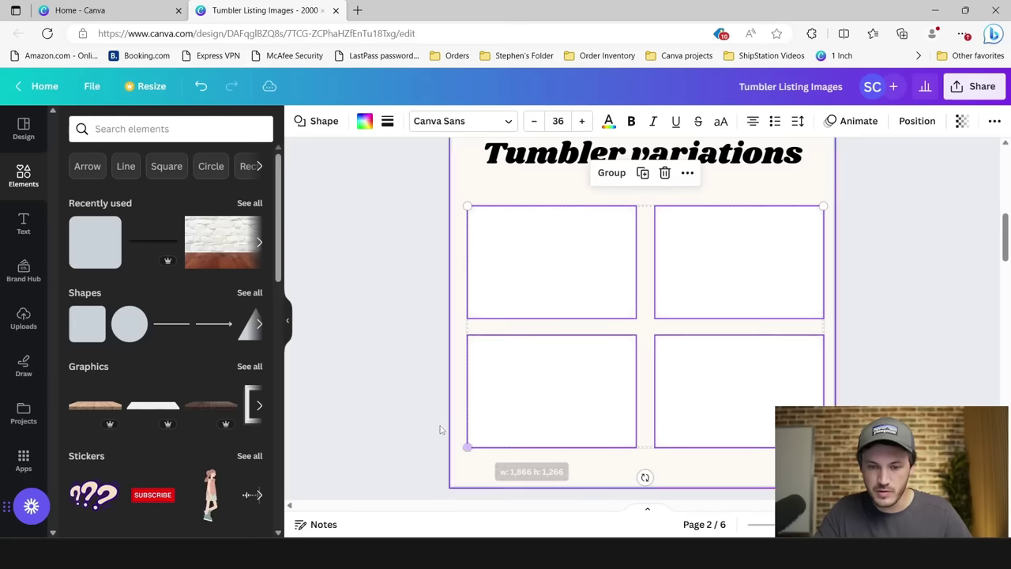
Step: Tighten the grid's gaps by moving the left column of rectangles toward the right one and the lower row closer to the upper row
left_click(598, 338)
left_click_drag(570, 276, 564, 386)
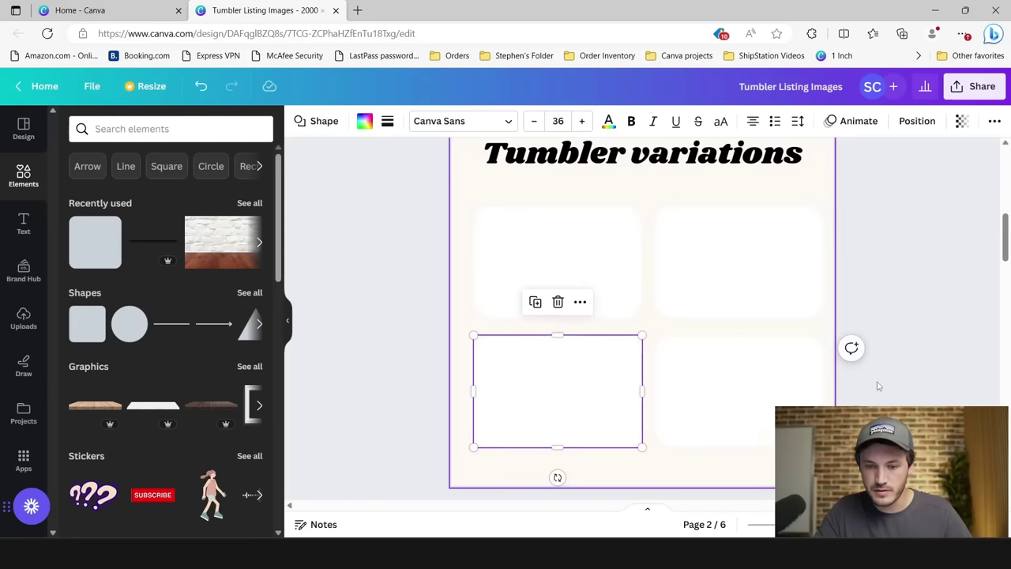
left_click(648, 420)
left_click(655, 419)
left_click(543, 413, "shift")
key("Escape")
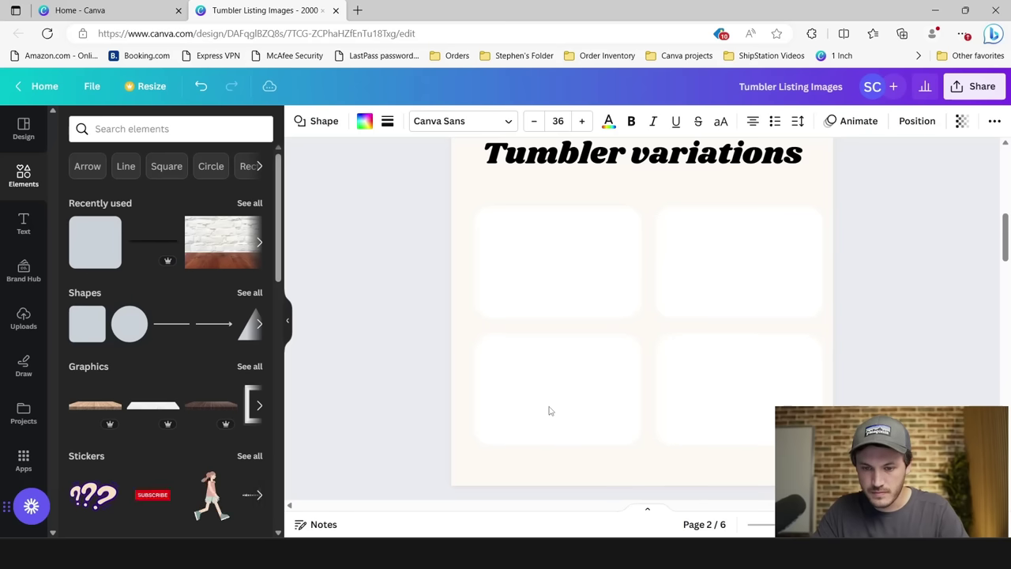
Step: Center the whole grid of four white rectangles horizontally on page 2 below the heading
left_click_drag(361, 255, 702, 381)
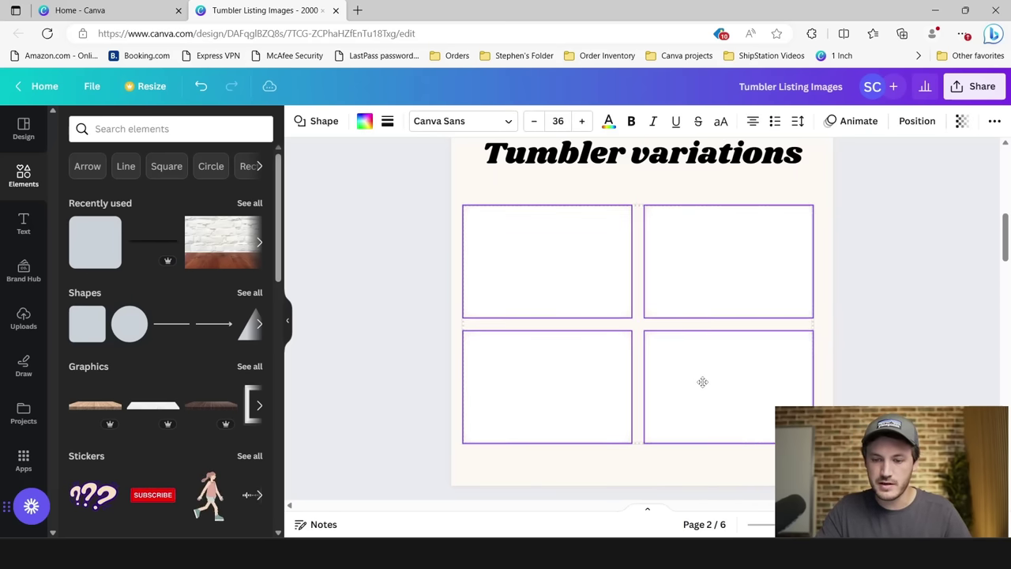
left_click(905, 354)
scroll(906, 355, "up", 1)
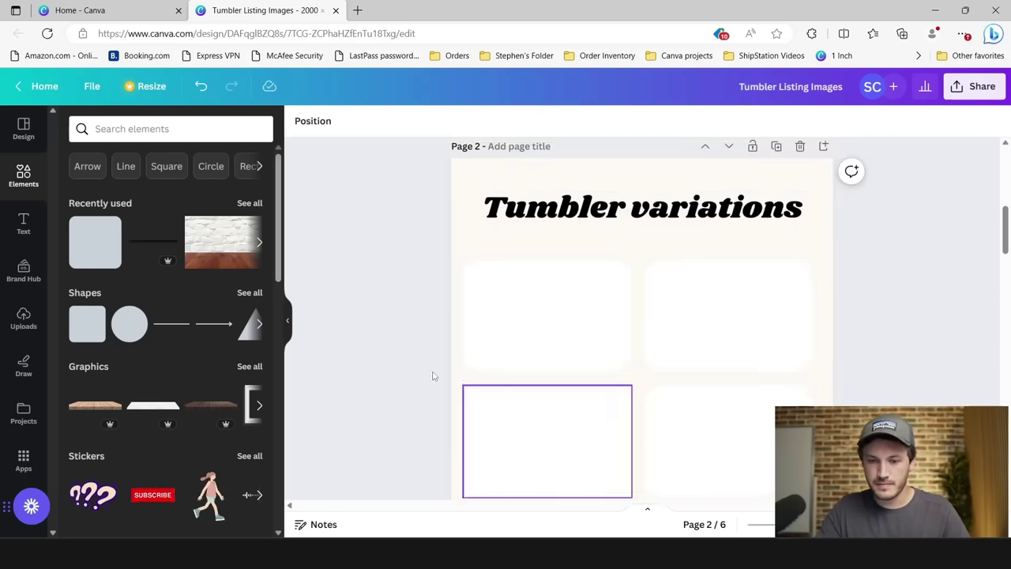
left_click(287, 321)
scroll(292, 349, "down", 1)
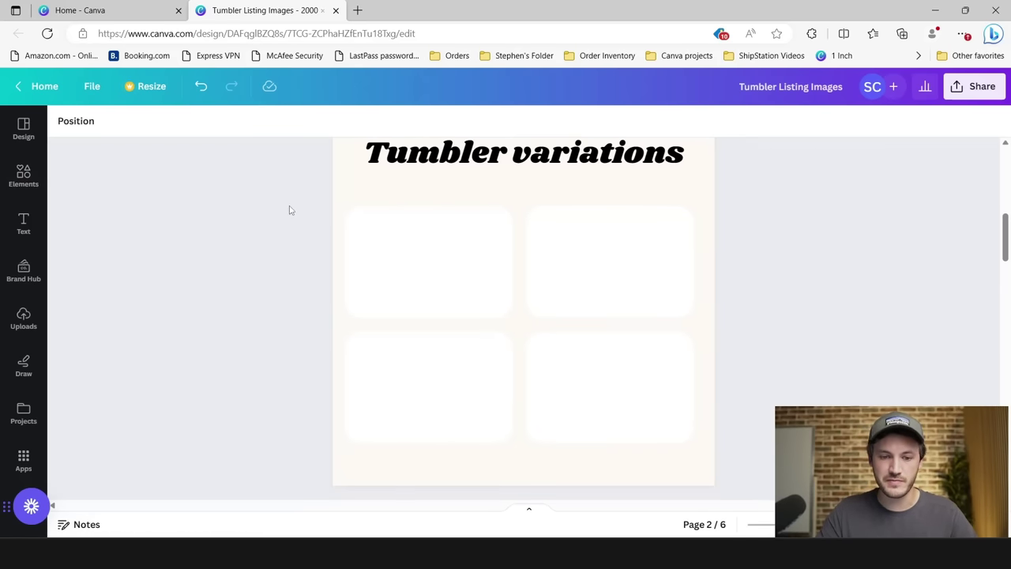
left_click_drag(289, 209, 606, 390)
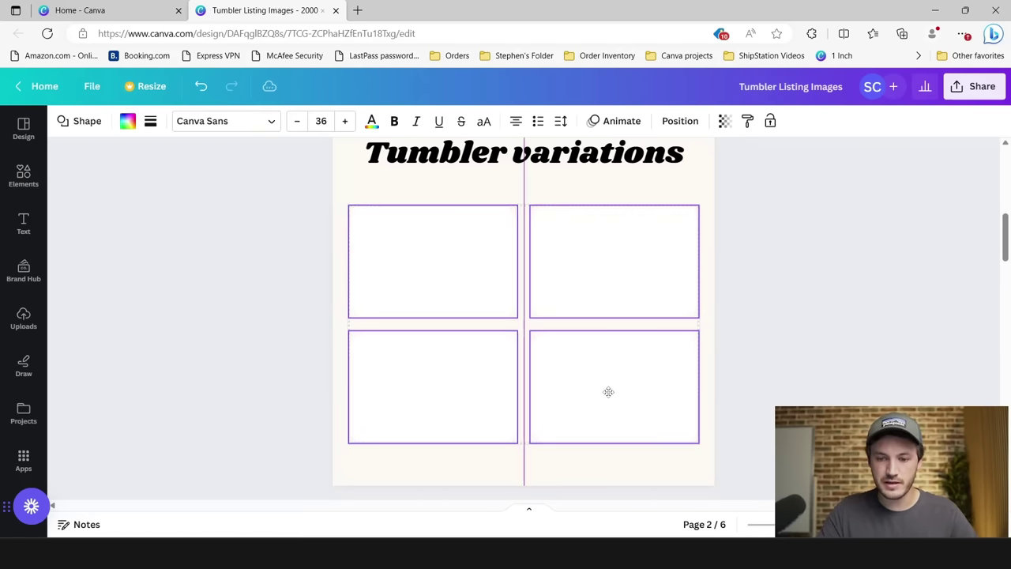
left_click(352, 231)
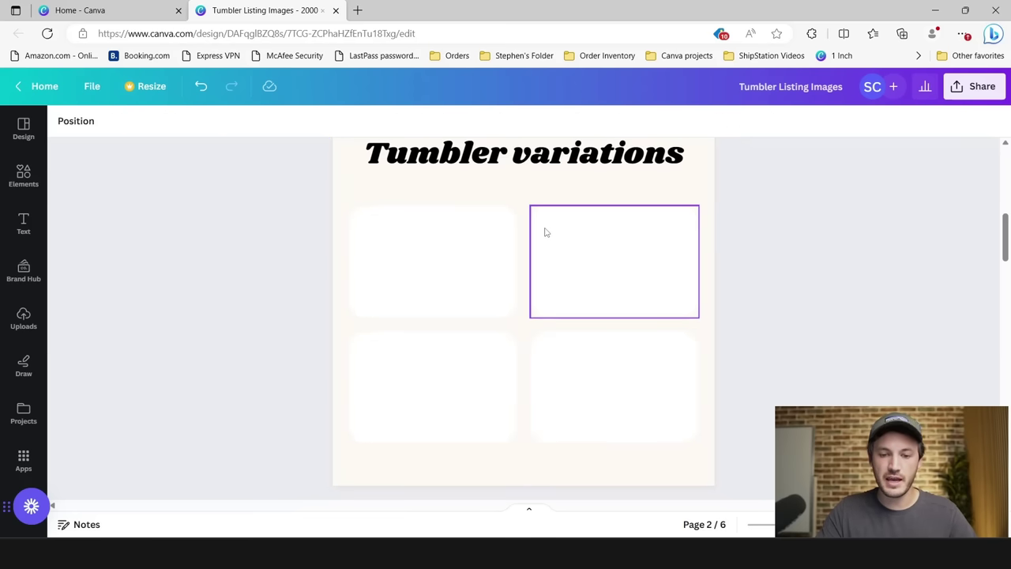
Step: Duplicate the "Tumbler variations" heading just below itself, change the copy's text to "A." and set its font size to 100
left_click(456, 162)
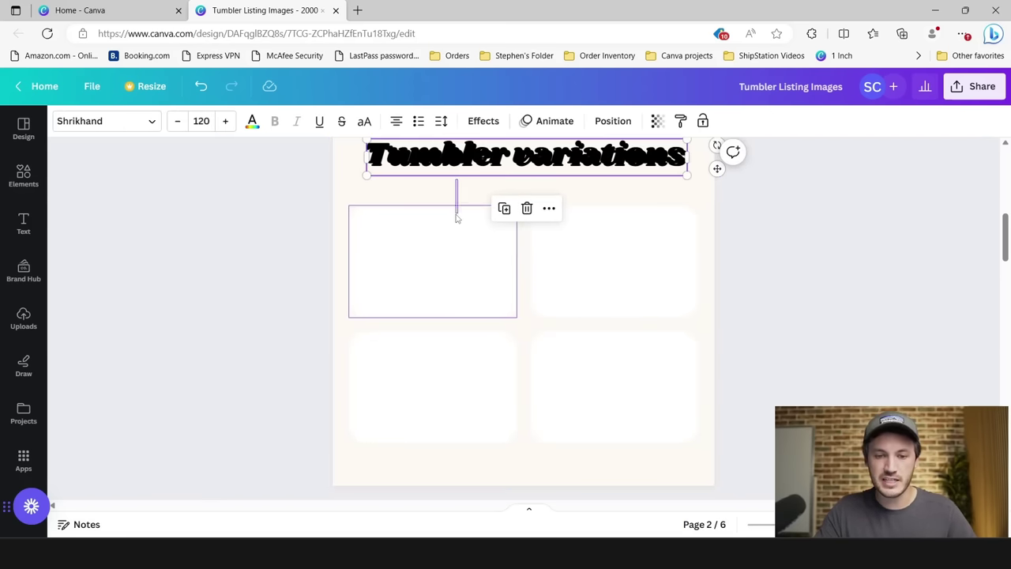
left_click(456, 211)
left_click_drag(430, 159, 430, 185)
double_click(435, 190)
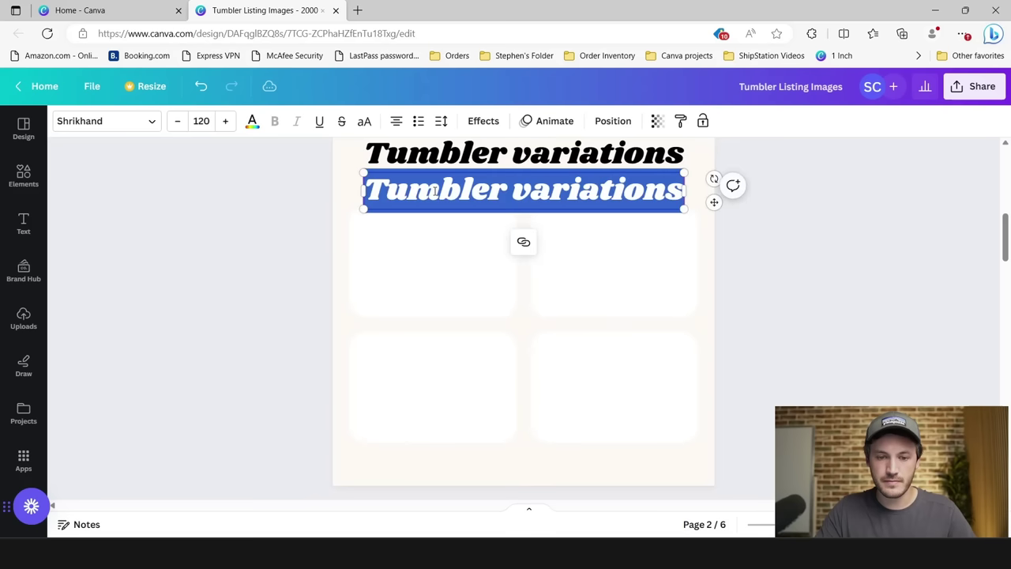
type("A.")
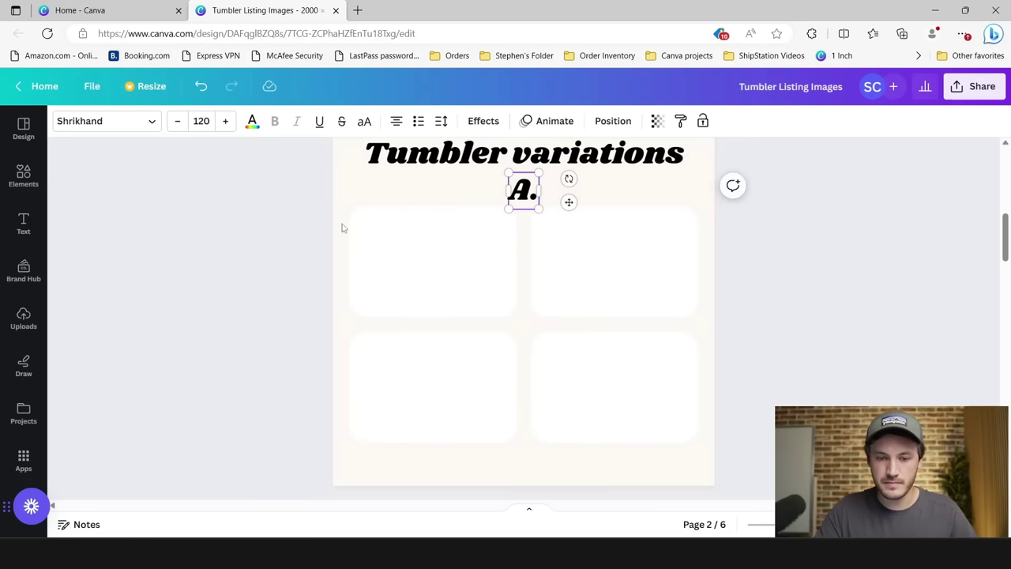
left_click(204, 121)
type("1")
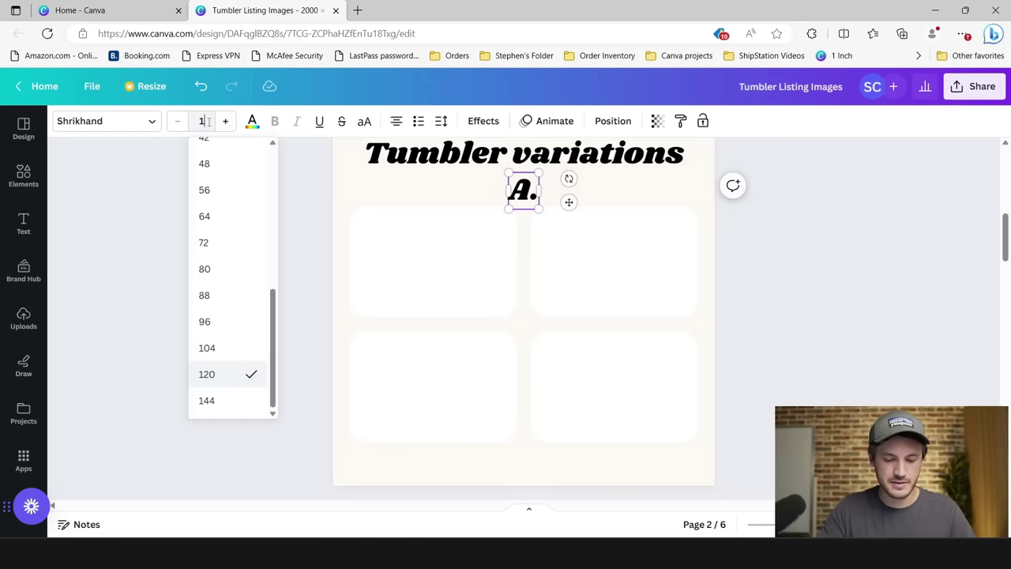
key("Return")
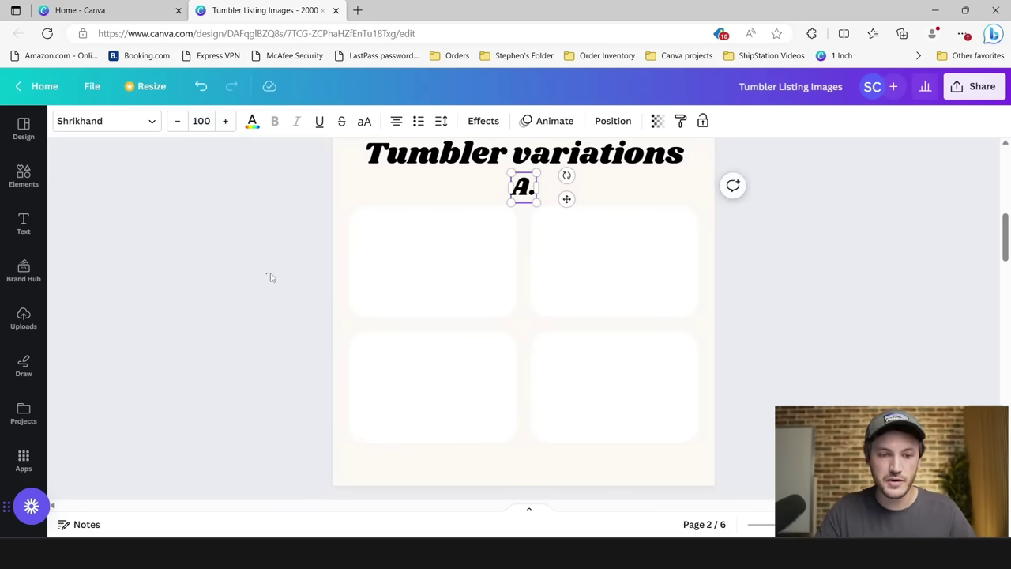
Step: Place the "A." label in the upper-left rectangle's top-left corner and an aligned copy in the same corner of the upper-right rectangle
left_click_drag(526, 188, 547, 221)
left_click_drag(368, 221, 371, 220)
left_click(349, 232)
left_click(376, 227)
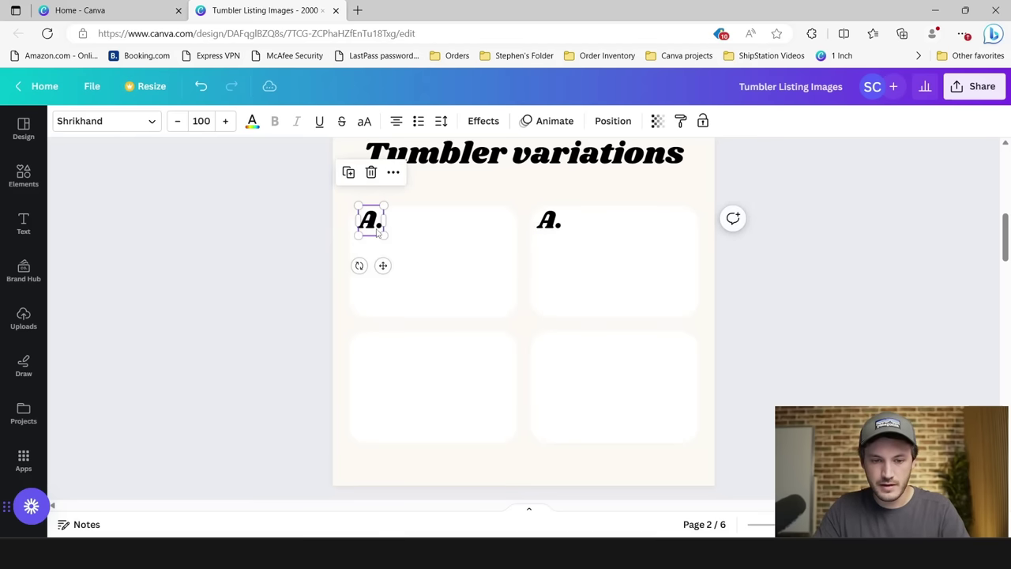
key("Escape")
left_click(553, 228)
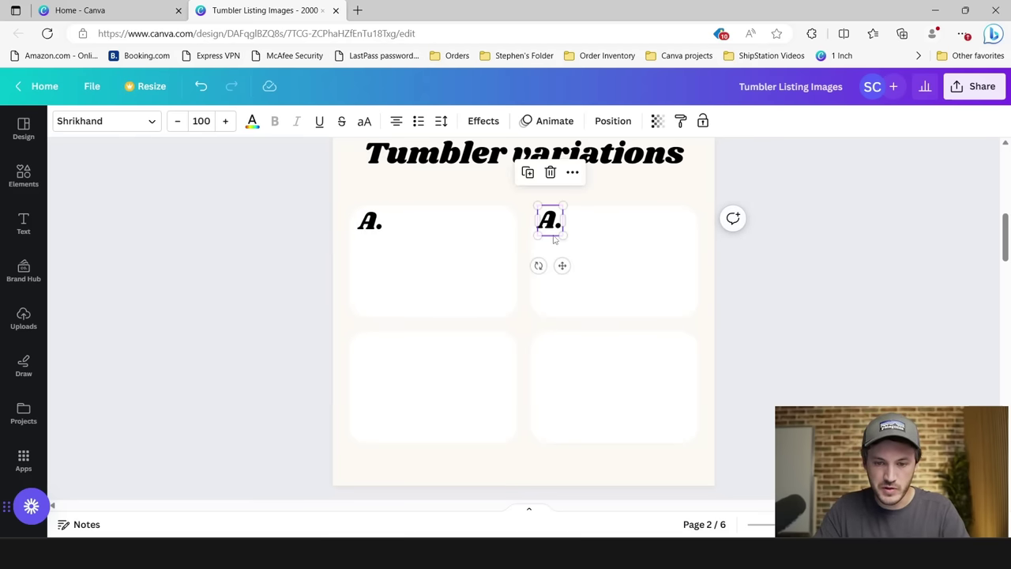
left_click(629, 243)
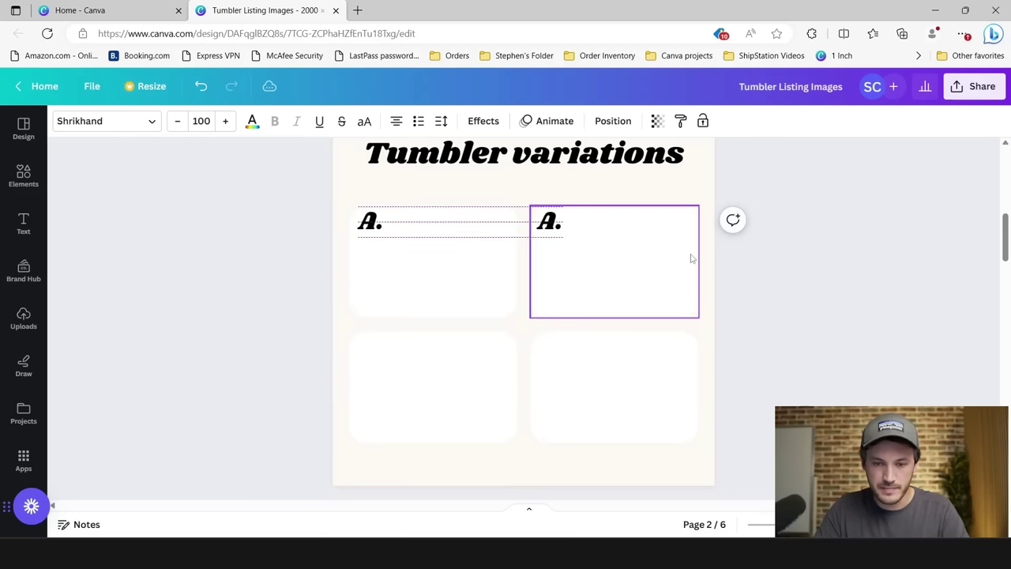
Step: Change the upper-right rectangle's label to "B." and nudge it slightly to the right
left_click(555, 226)
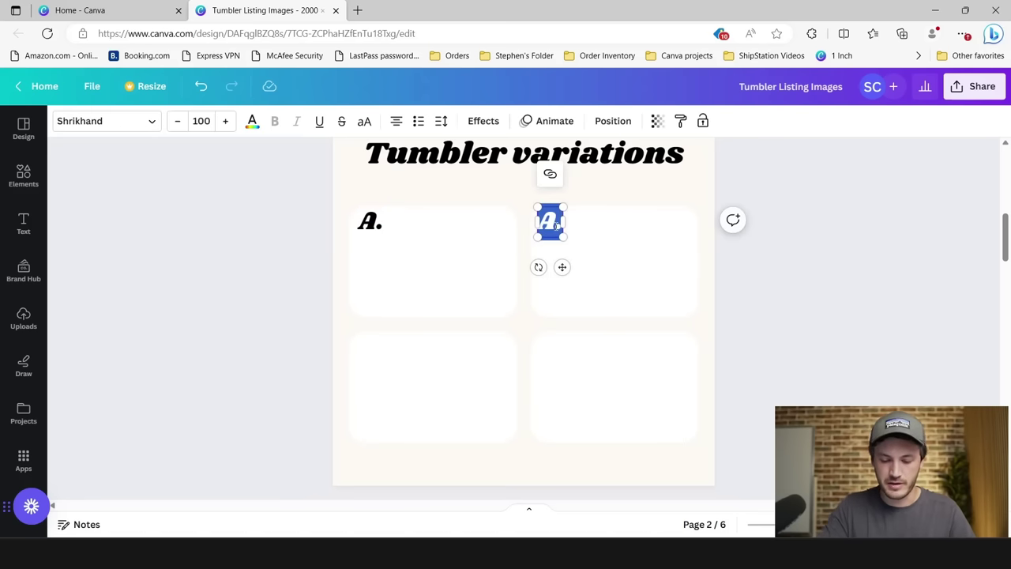
type("B.")
left_click(289, 271)
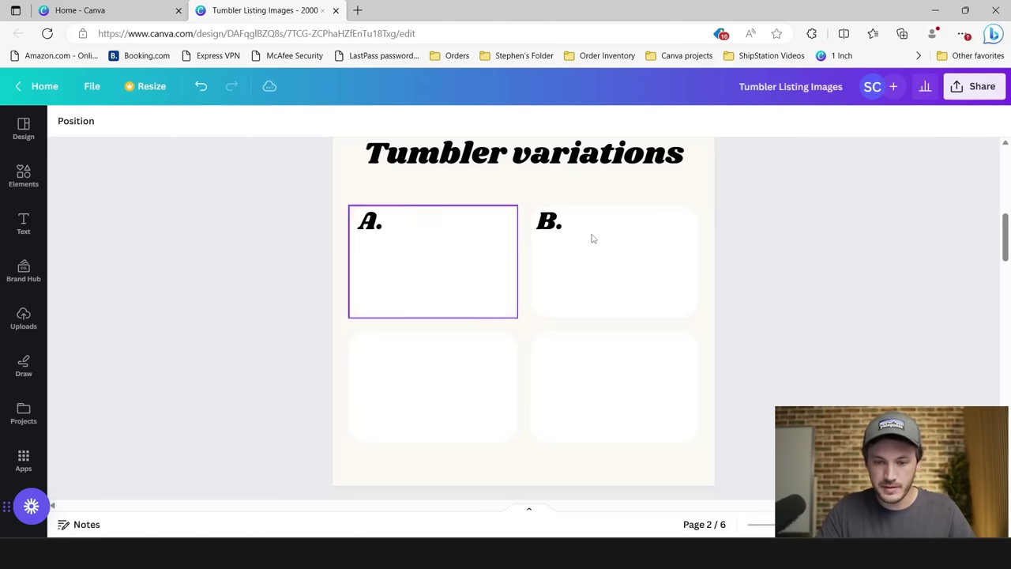
left_click(554, 222)
left_click(557, 229)
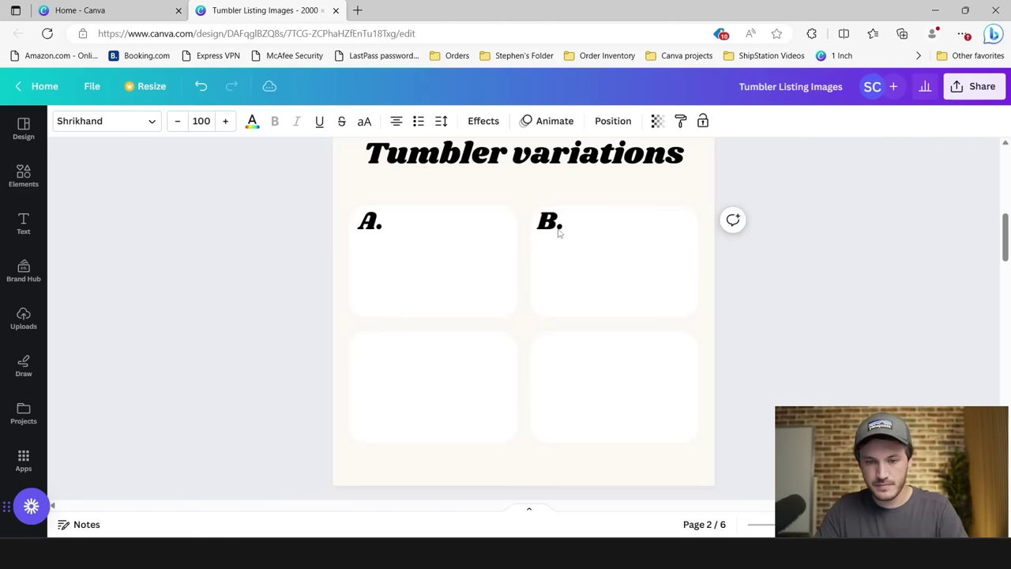
Step: Copy the "A." label into the lower-left rectangle's top-left corner and change the copy to "C."
left_click(375, 228)
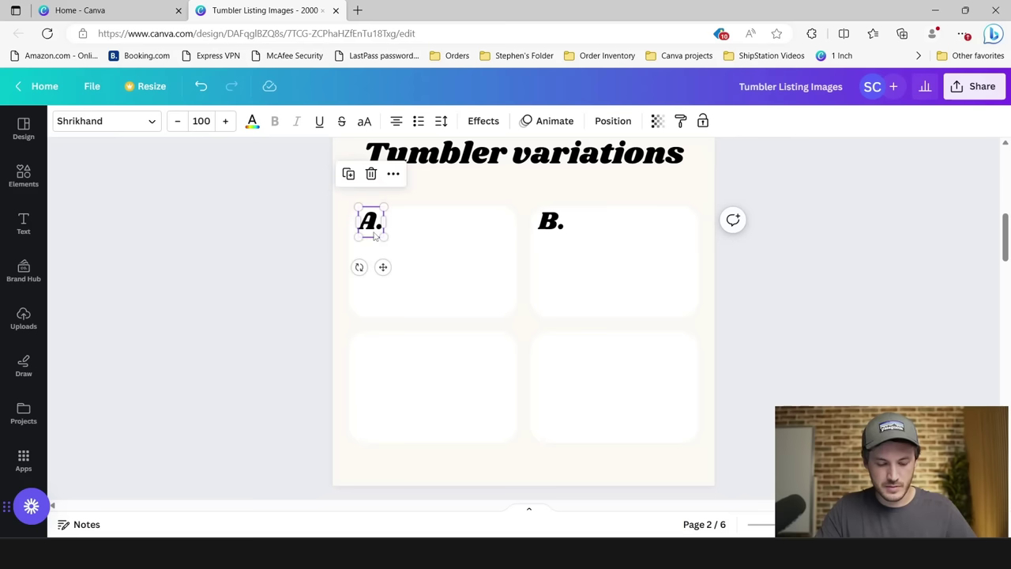
left_click_drag(381, 228, 377, 356)
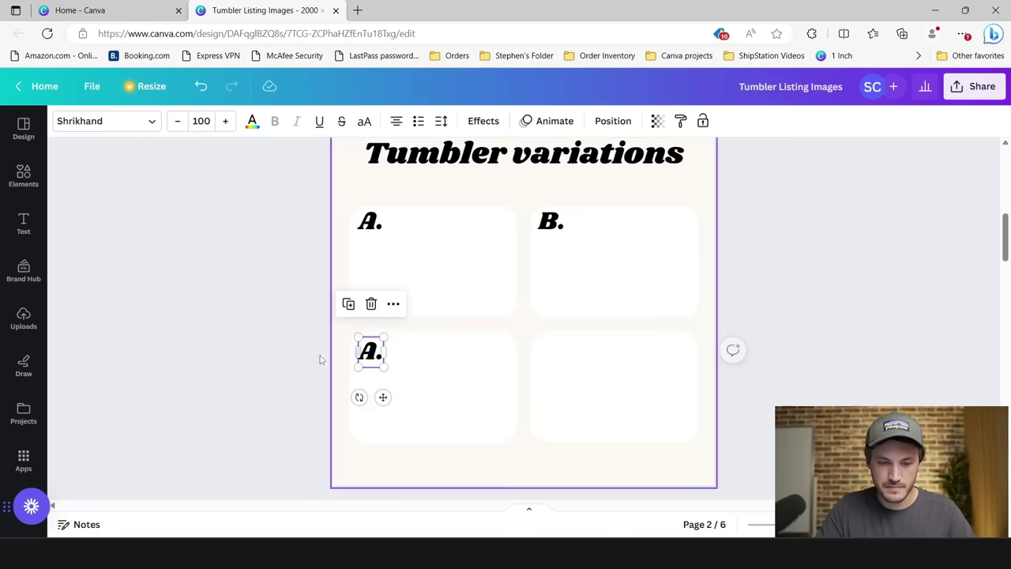
double_click(371, 351)
type("C")
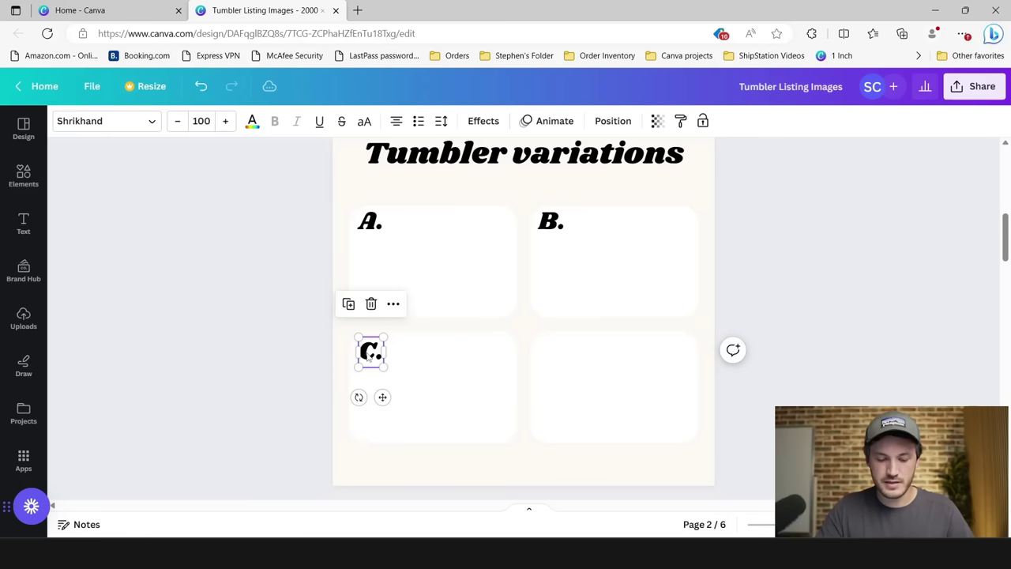
Step: Copy the "C." label into the lower-right rectangle's top-left corner and change the copy to "D."
left_click_drag(371, 352, 552, 351)
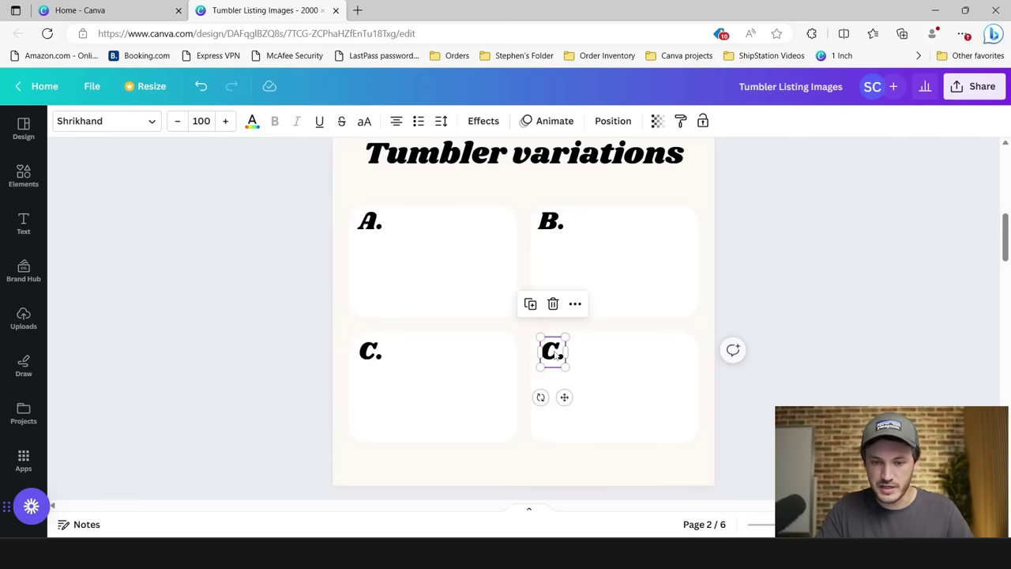
double_click(554, 352)
type("D.")
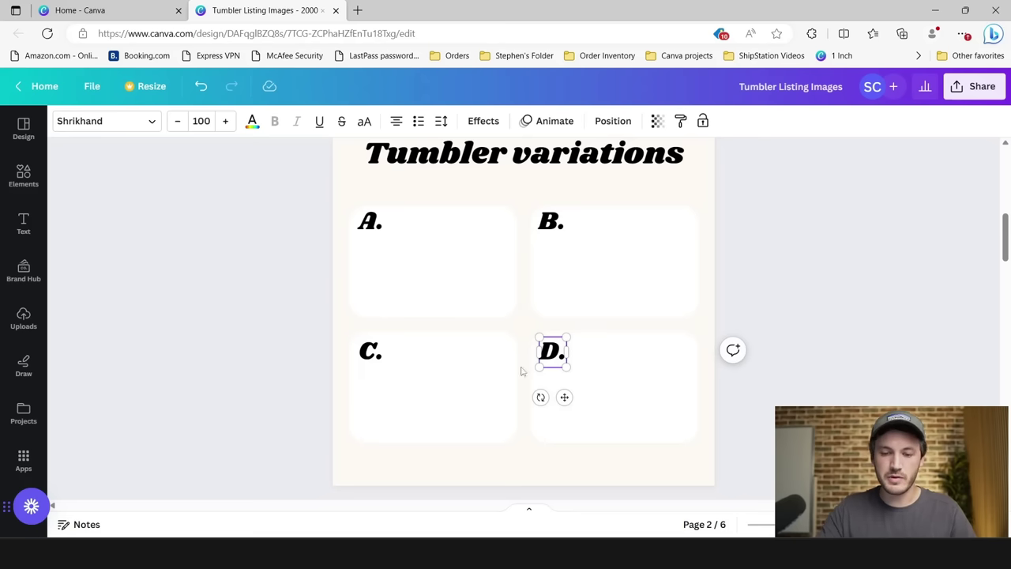
left_click(288, 329)
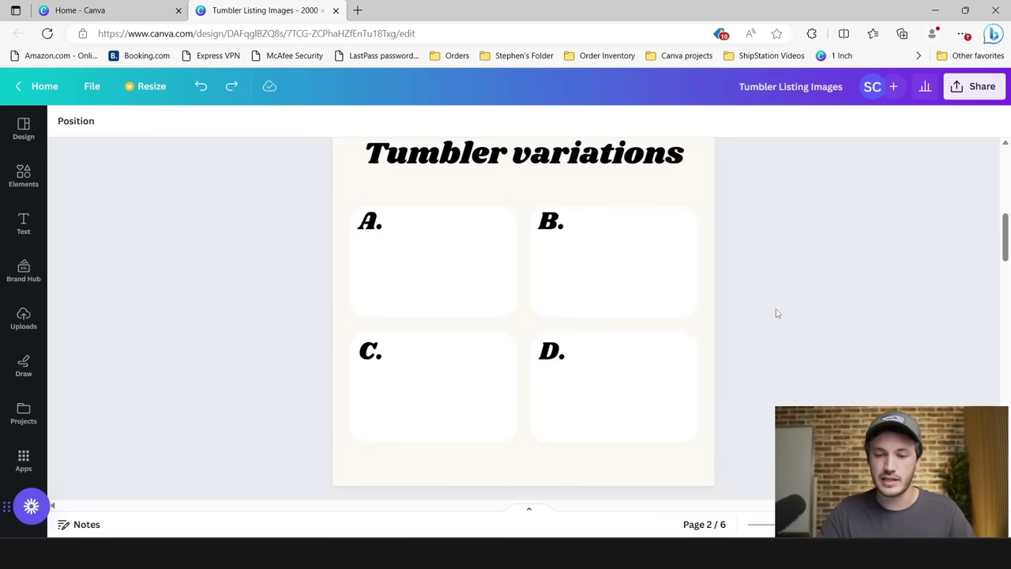
Step: Try to copy the three-tumbler image from page 1 onto the "Tumbler variations" page
scroll(776, 314, "up", 1)
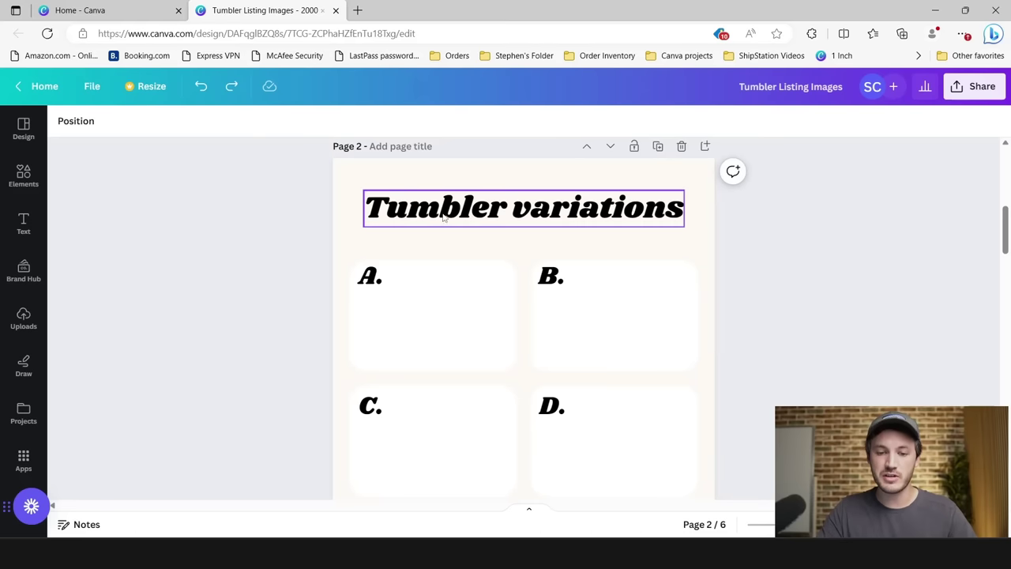
scroll(877, 295, "up", 6)
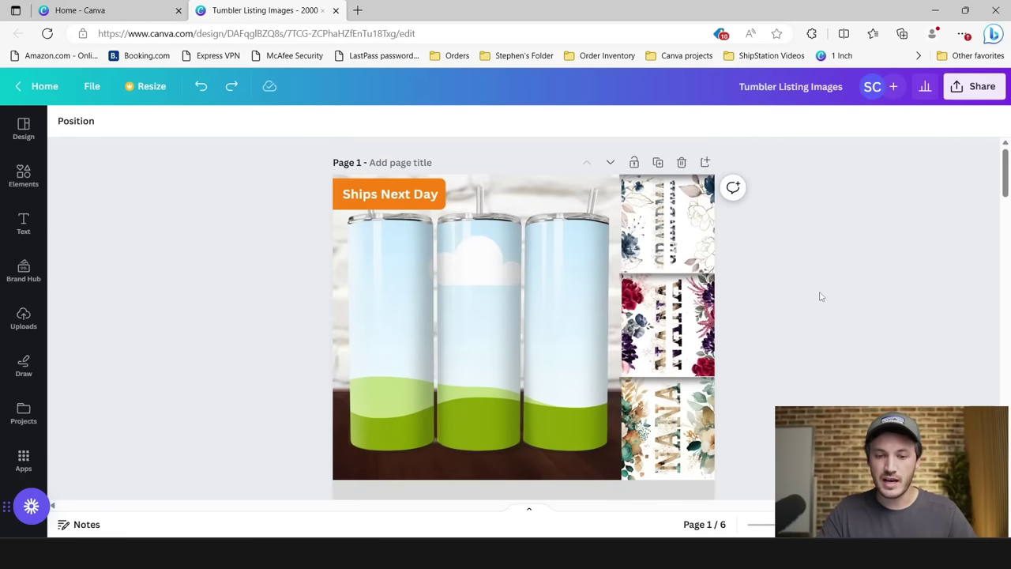
left_click(497, 313)
scroll(497, 313, "down", 4)
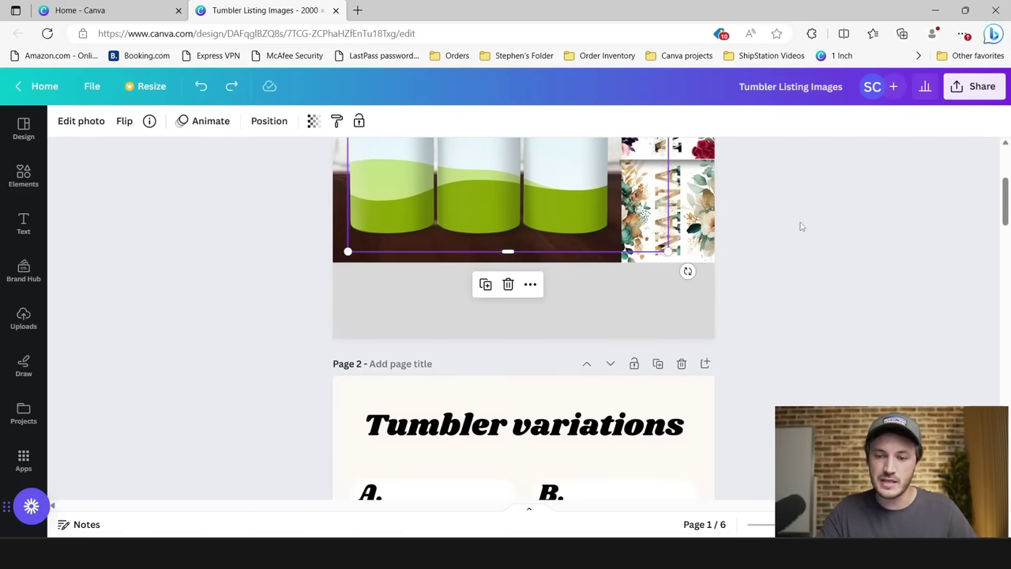
scroll(494, 287, "down", 3)
scroll(514, 284, "up", 4)
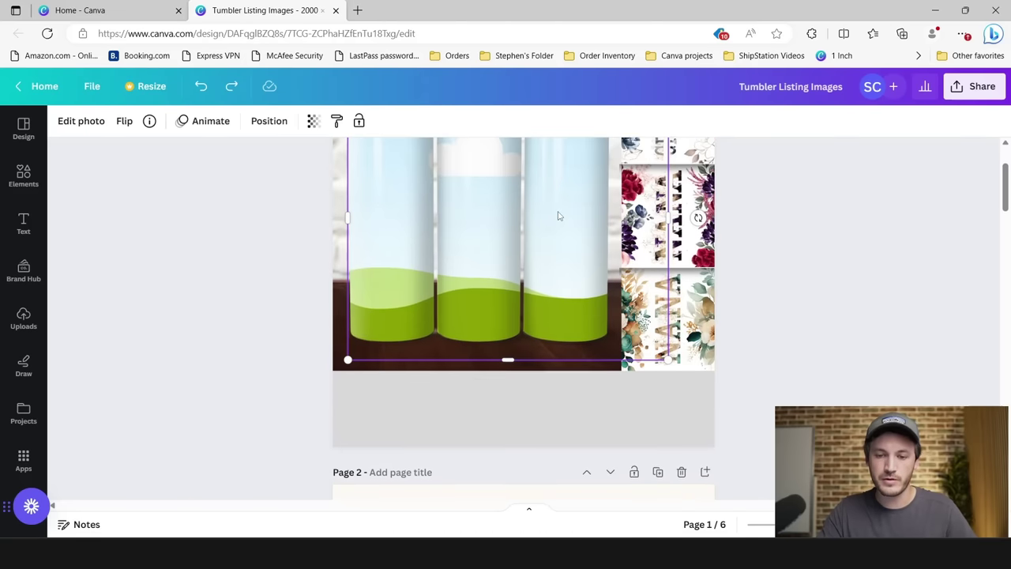
scroll(555, 229, "down", 4)
scroll(848, 327, "down", 2)
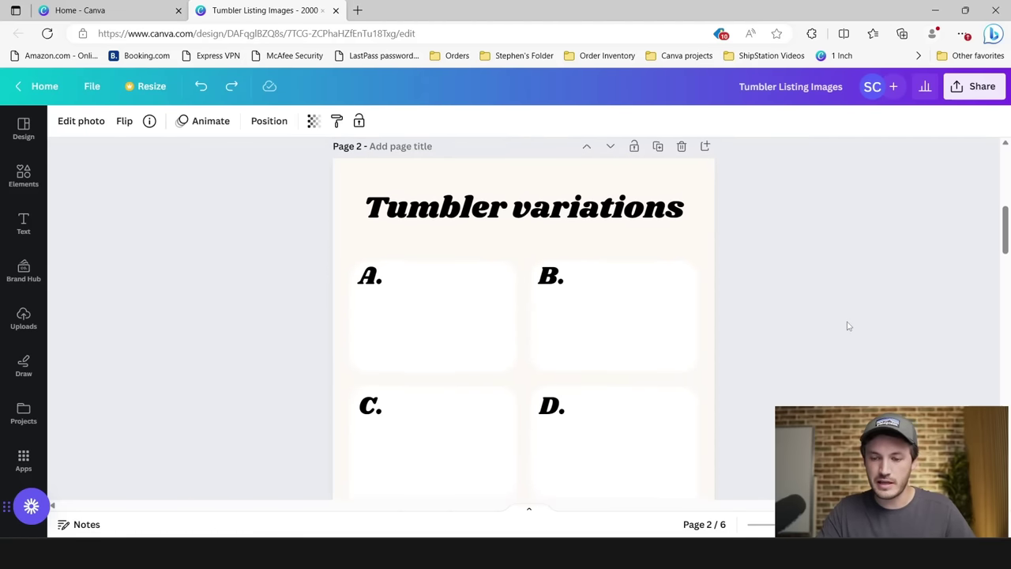
key("ctrl+v")
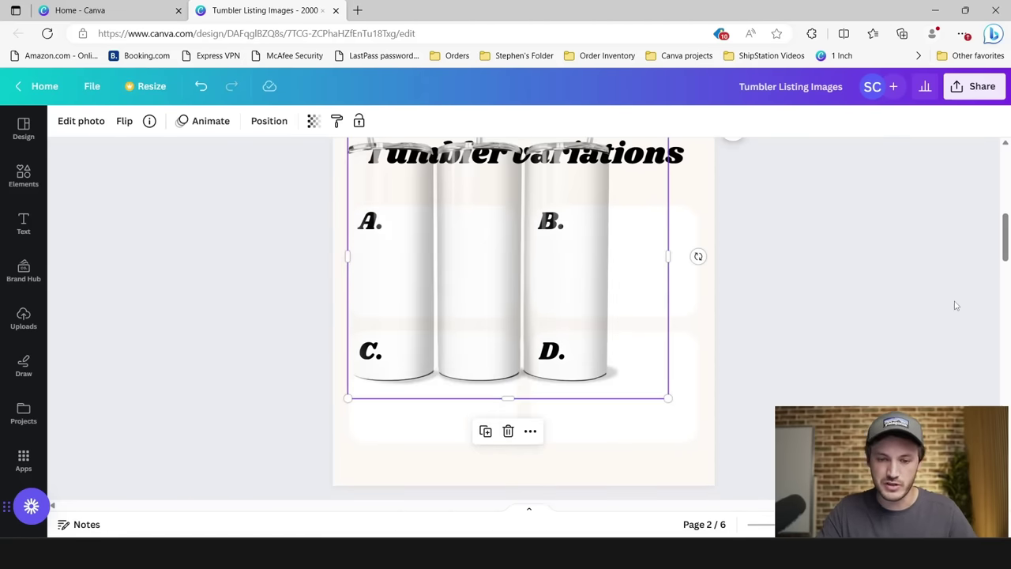
scroll(948, 312, "up", 5)
key("ctrl+z")
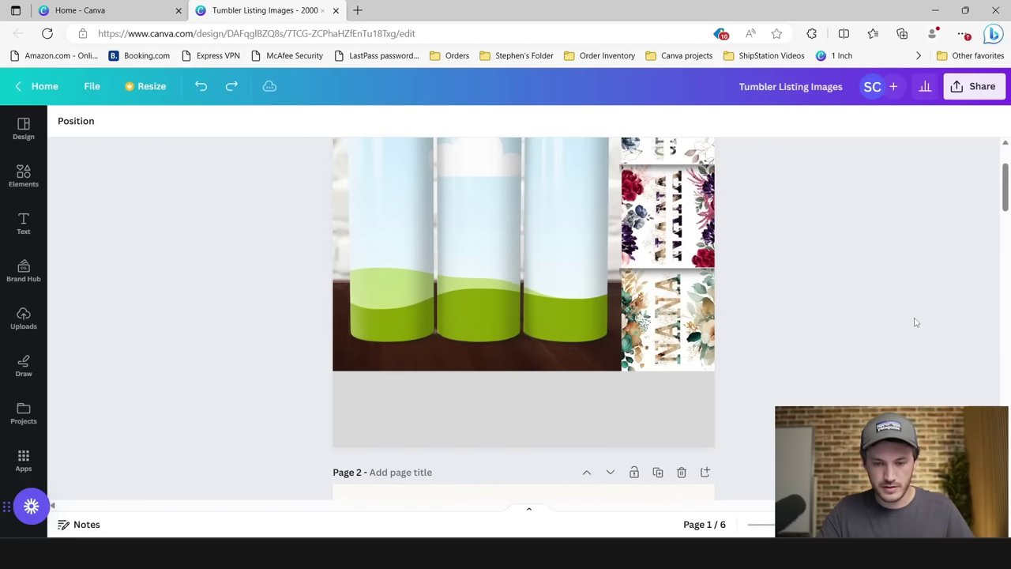
Step: Add a new page after page 2 and fill it with the saved 3628 x 2778 px drag-and-drop three-tumbler design
scroll(842, 356, "up", 3)
scroll(466, 329, "down", 3)
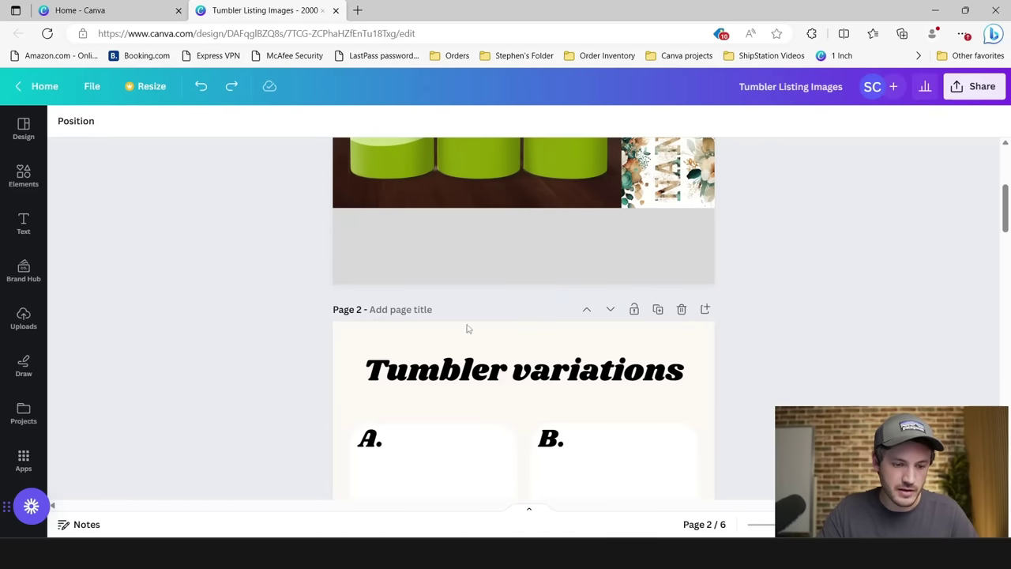
left_click(704, 310)
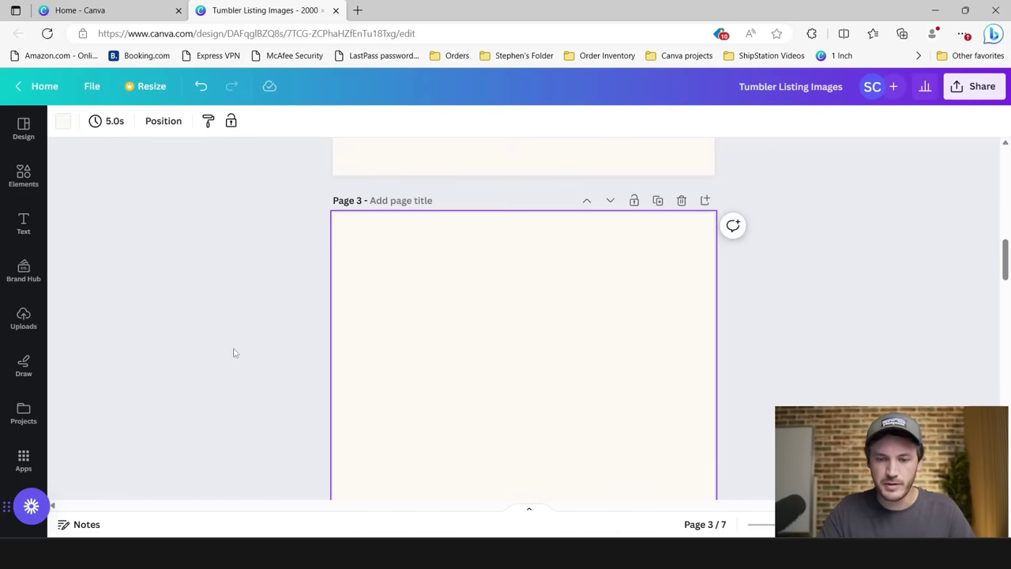
left_click(23, 412)
left_click(115, 289)
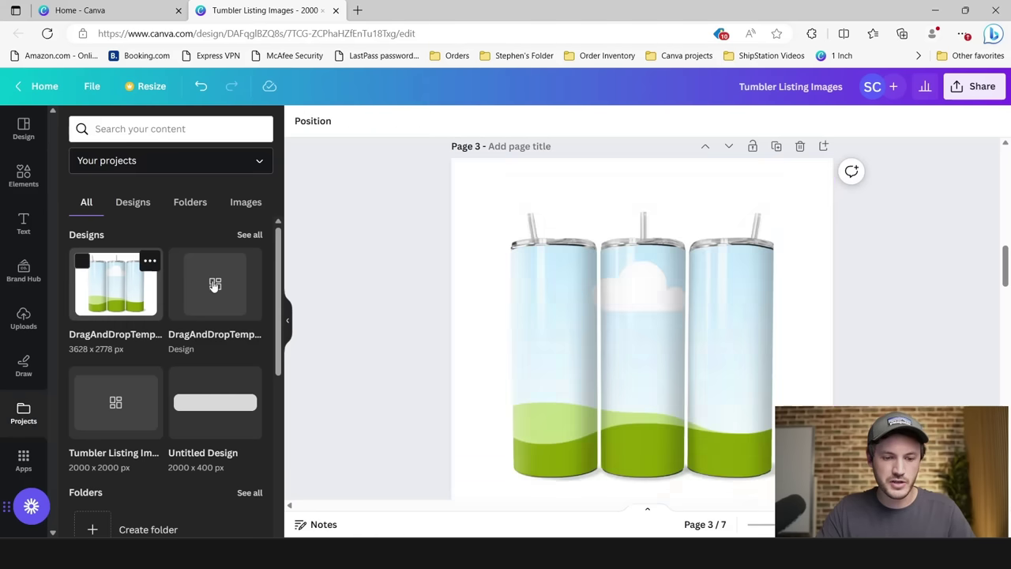
Step: Group all the tumbler elements on page 3 and scale the group down to about 764 by 675
left_click(888, 293)
key("ctrl+a")
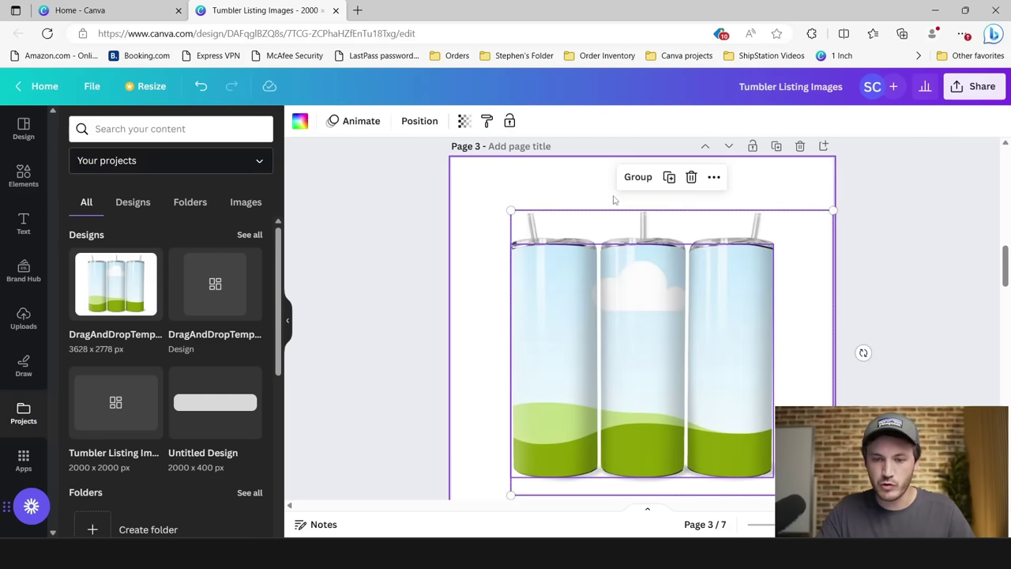
left_click(637, 176)
scroll(819, 332, "down", 2)
left_click_drag(832, 332, 710, 226)
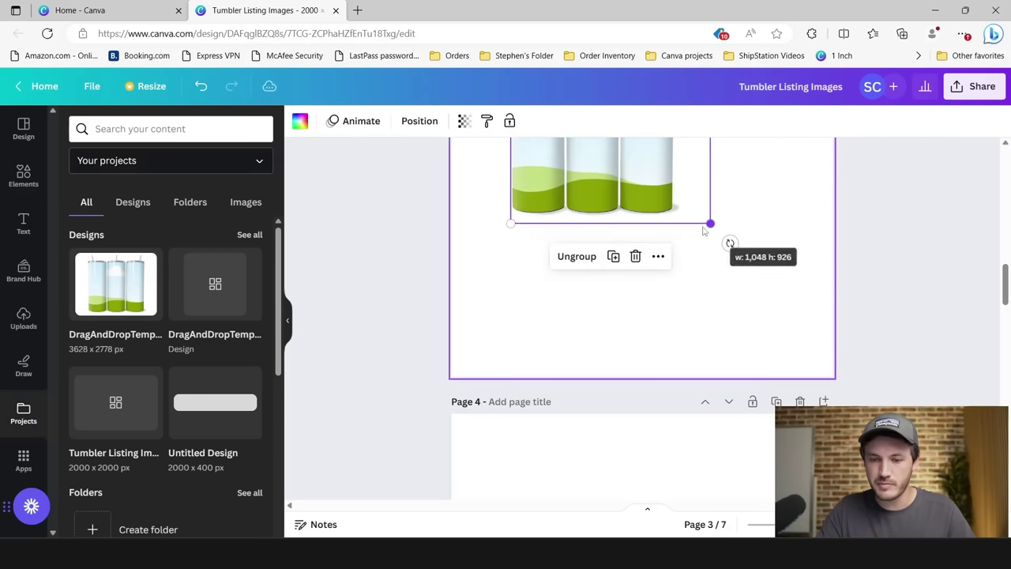
scroll(711, 226, "up", 3)
left_click_drag(711, 439, 656, 393)
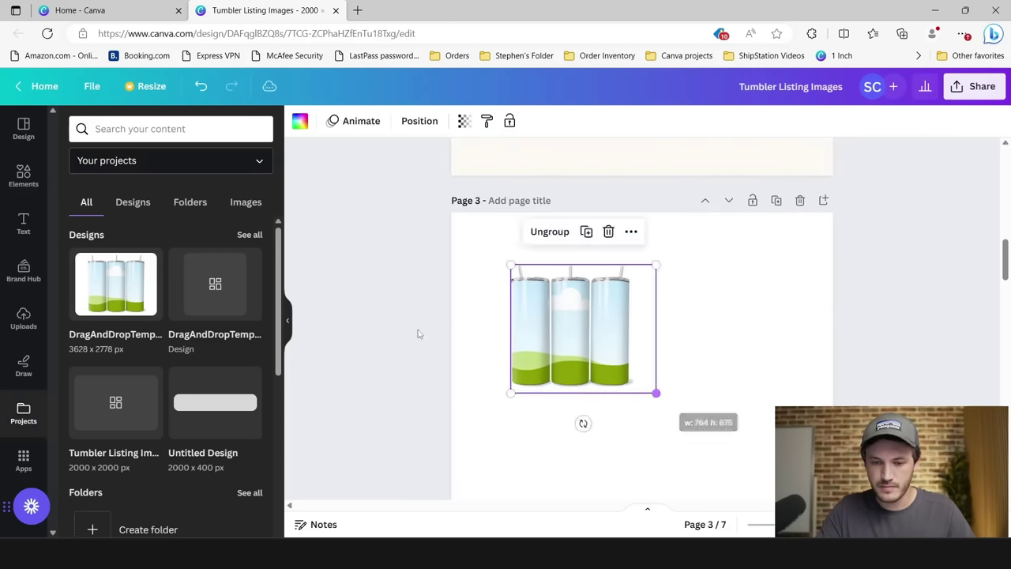
Step: Move the three-tumbler group from page 3 up onto the lettered cards of page 2
left_click(386, 337)
scroll(563, 475, "up", 2)
left_click_drag(563, 475, 553, 154)
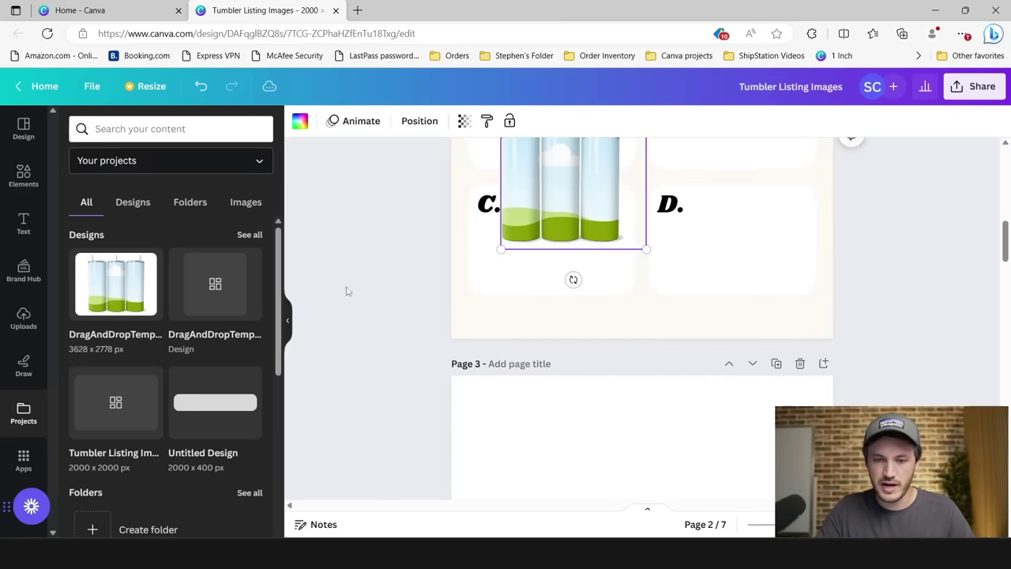
left_click(289, 324)
scroll(401, 350, "up", 2)
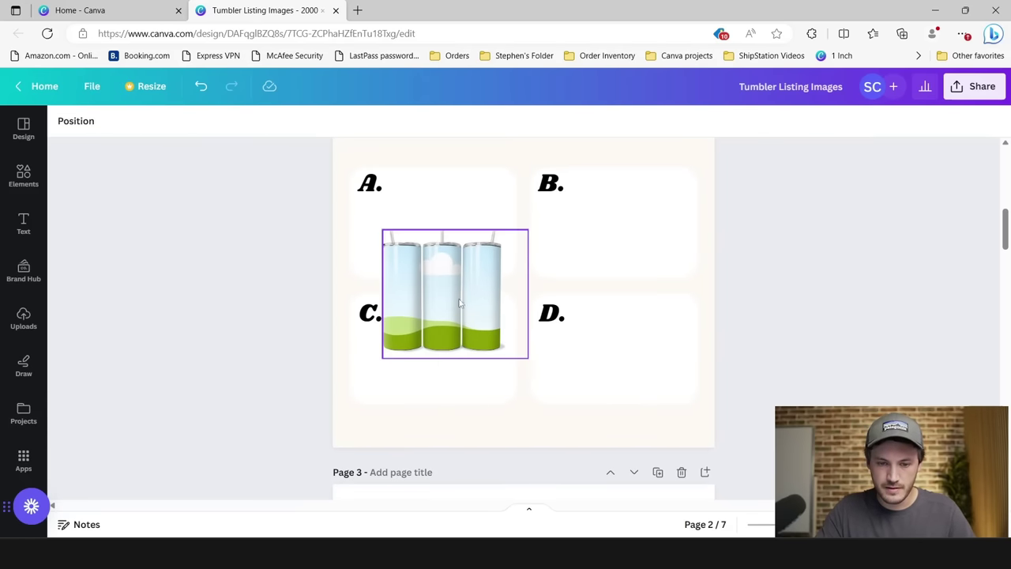
Step: Shrink the tumbler group and fit it inside card A, just beside the letter
left_click_drag(462, 304, 455, 247)
left_click_drag(522, 297, 492, 271)
left_click_drag(434, 219, 460, 223)
left_click(282, 259)
scroll(332, 264, "up", 1)
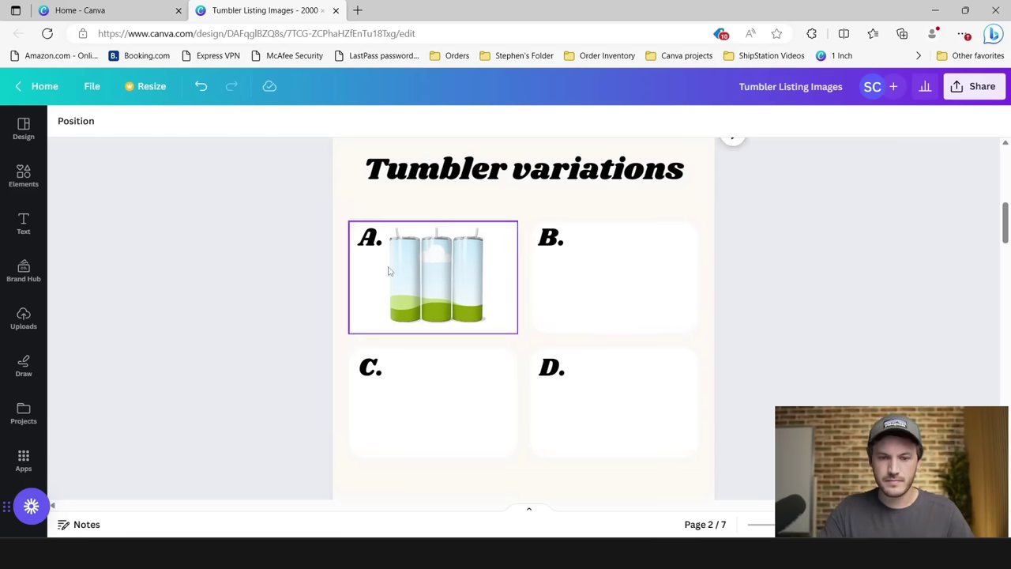
Step: Duplicate card A's tumbler group and place the copy at the same height in card B
left_click(388, 271)
left_click_drag(451, 284, 610, 279)
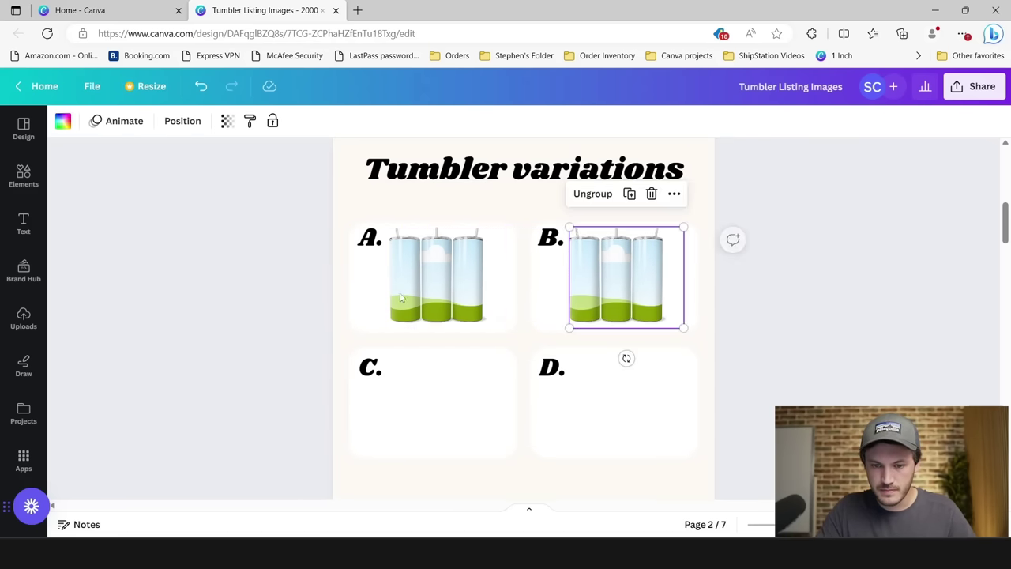
left_click(241, 301)
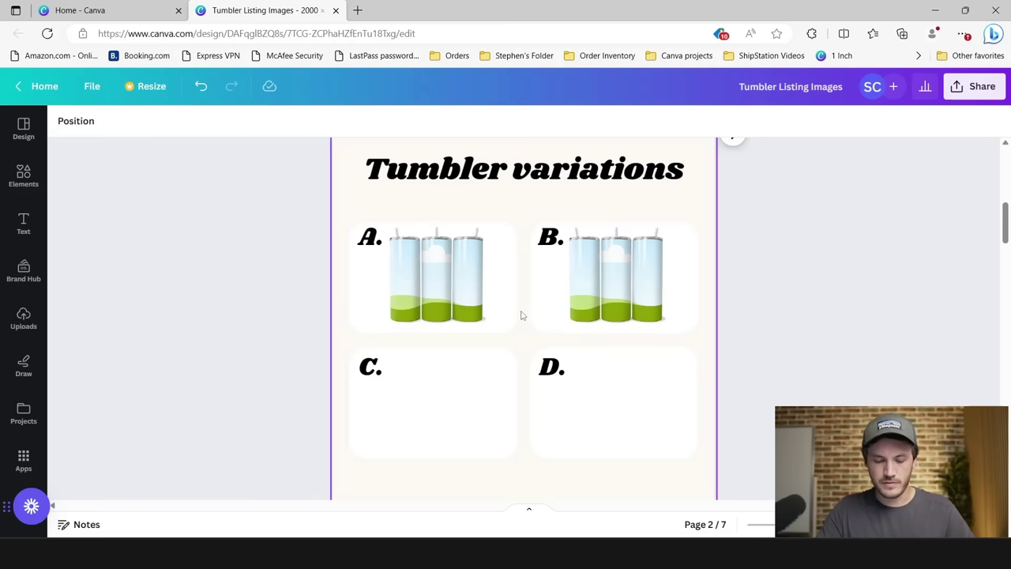
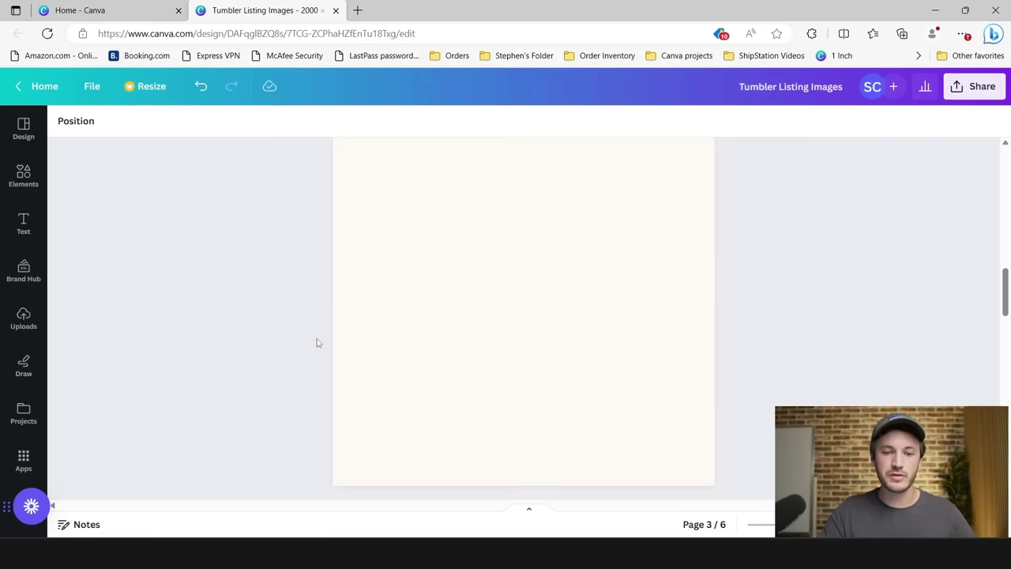
Step: Add the uploaded photo of three white tumblers with a plant to the blank page 3
scroll(319, 338, "up", 1)
scroll(320, 334, "down", 1)
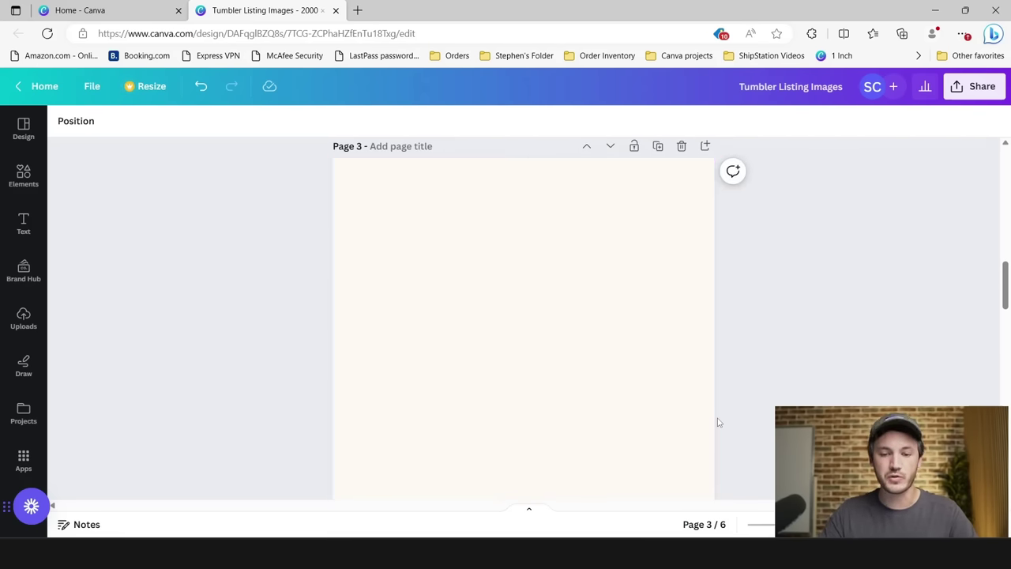
scroll(799, 362, "down", 1)
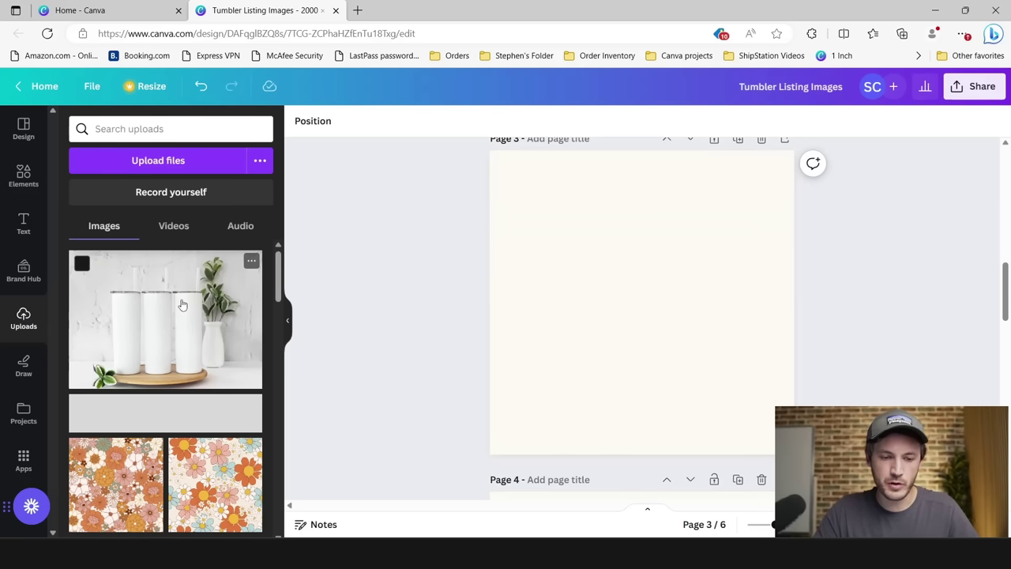
left_click(254, 301)
left_click(289, 320)
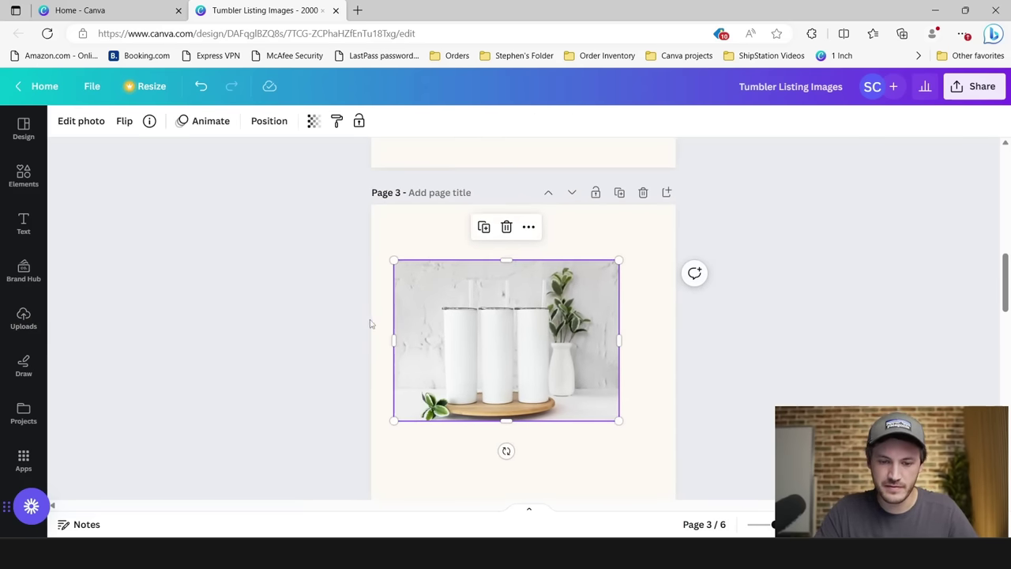
Step: Align the tumbler photo with page 3's upper-left corner and enlarge it to the full page width
scroll(370, 324, "up", 10)
scroll(342, 248, "down", 4)
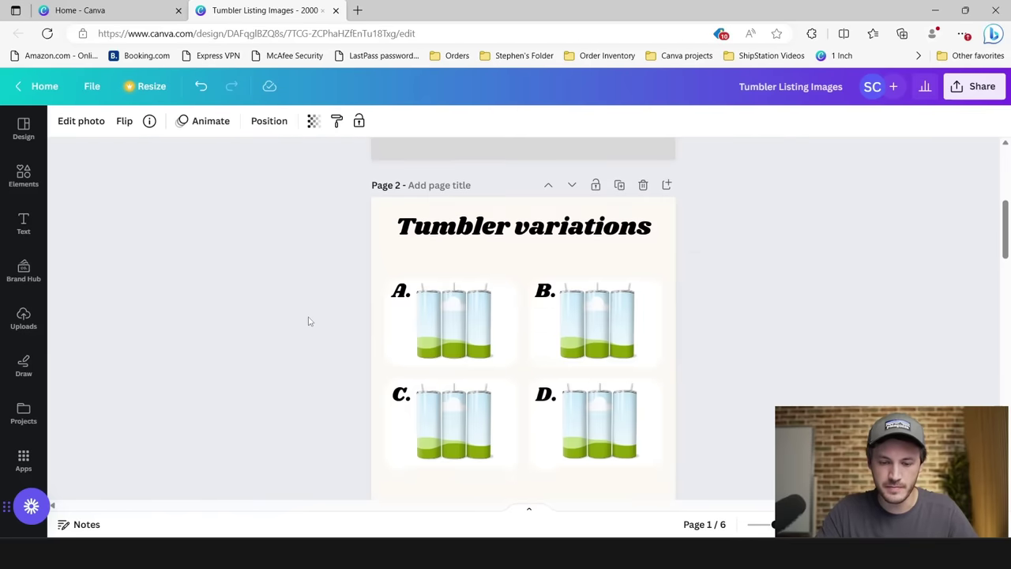
scroll(311, 323, "down", 5)
scroll(312, 323, "up", 1)
scroll(396, 256, "down", 1)
left_click_drag(396, 255, 388, 243)
scroll(598, 342, "down", 1)
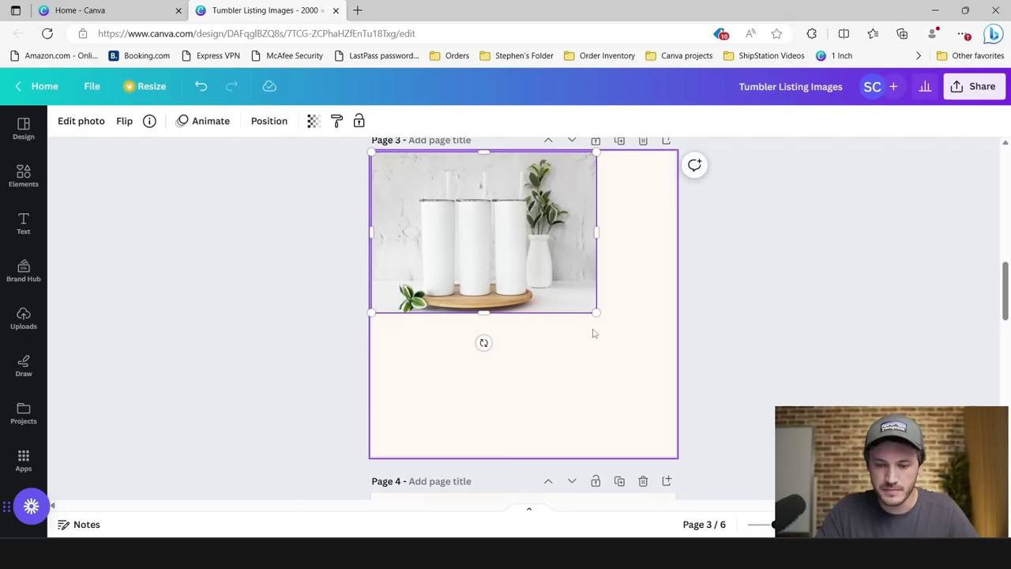
left_click_drag(597, 313, 675, 369)
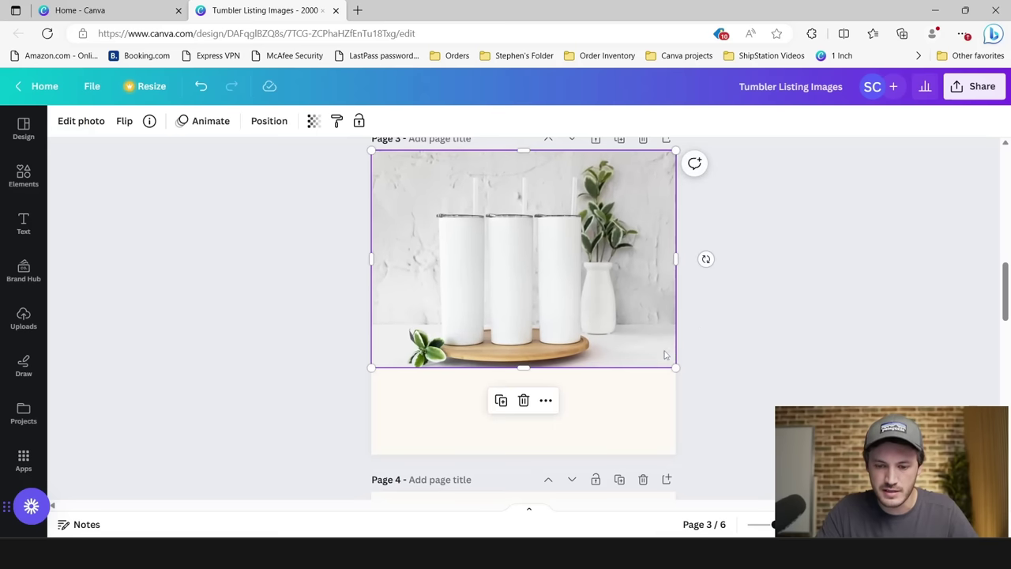
Step: Enlarge the photo past page 3's edges and shift it so the three tumblers sit centred on the page
scroll(600, 334, "up", 1)
left_click_drag(676, 204, 736, 170)
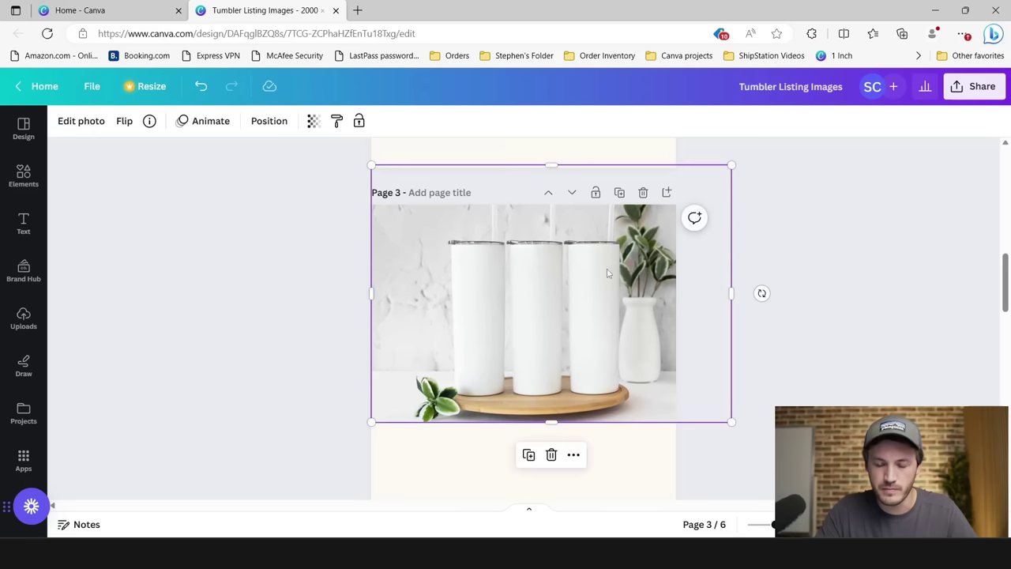
left_click_drag(606, 270, 594, 272)
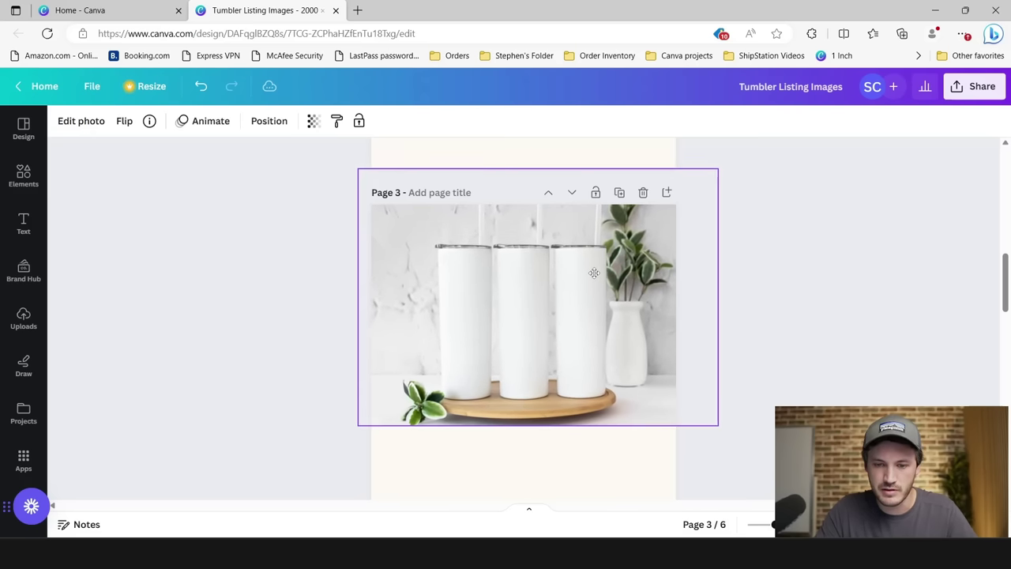
left_click(809, 304)
scroll(811, 316, "down", 1)
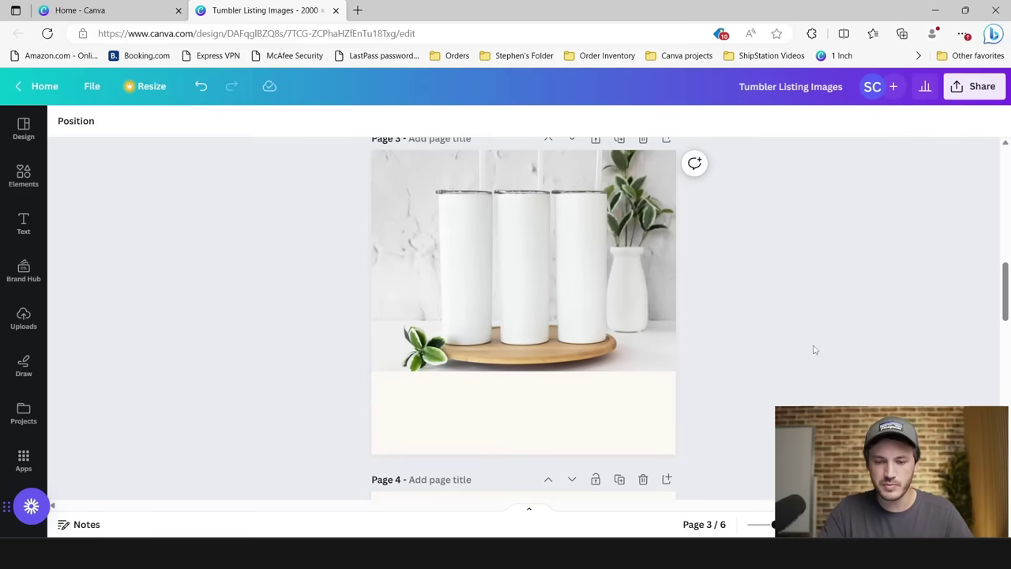
Step: Copy the "Tumbler variations" title from page 2 to page 3 and place it in the blank strip below the photo
scroll(849, 341, "up", 3)
scroll(844, 341, "up", 3)
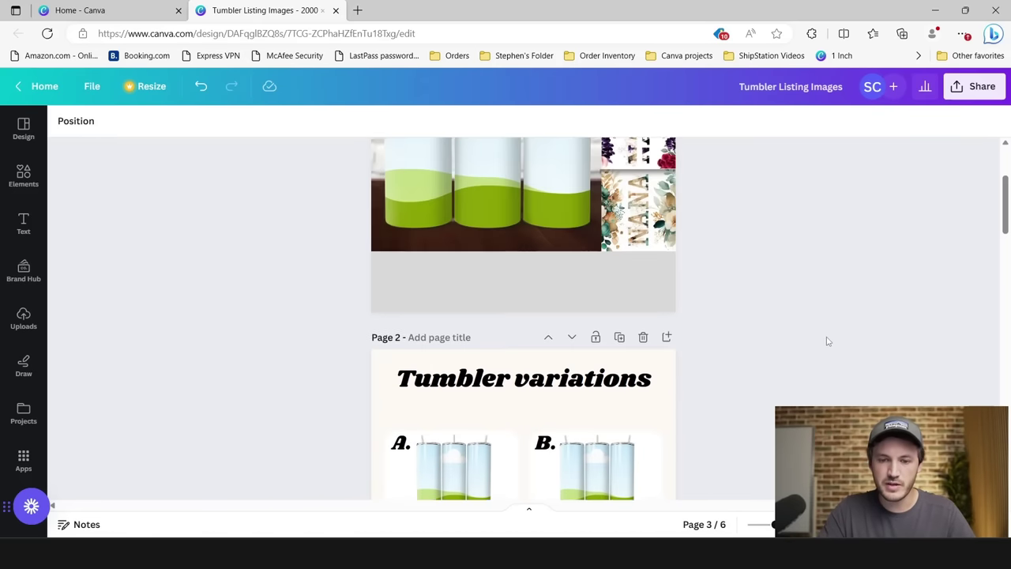
left_click(604, 285)
scroll(747, 322, "down", 5)
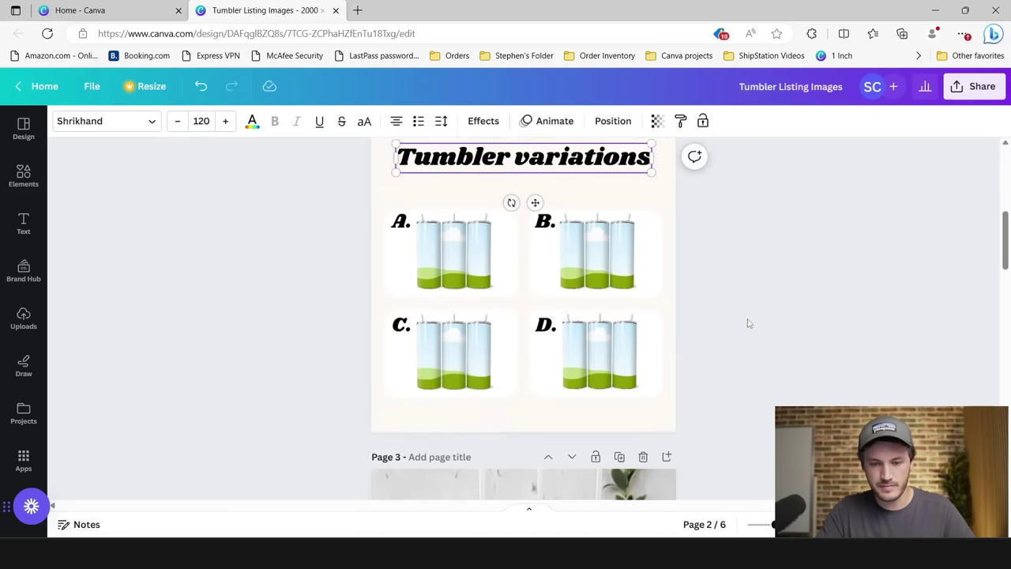
type("Tumbler variations")
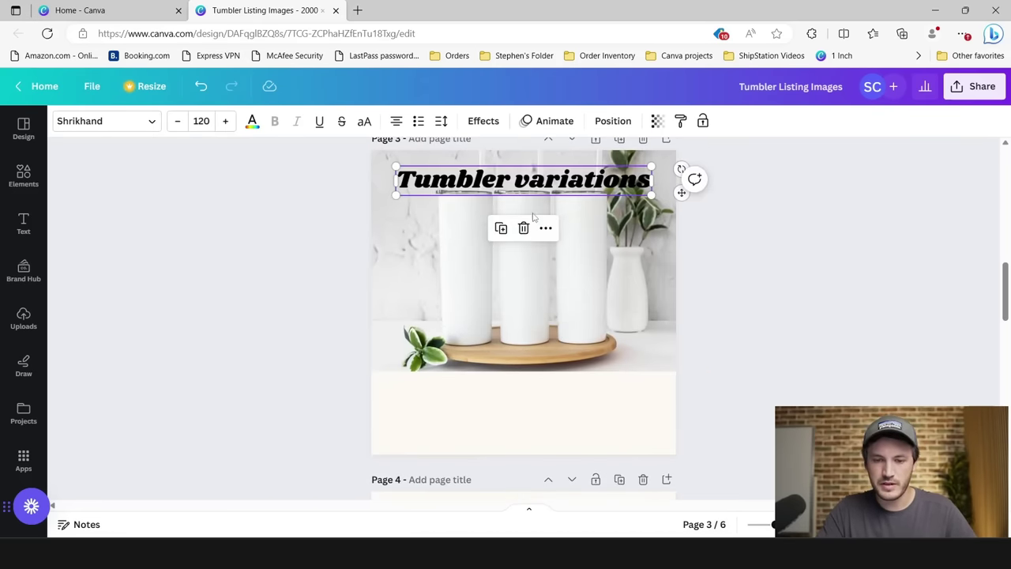
left_click_drag(526, 184, 525, 392)
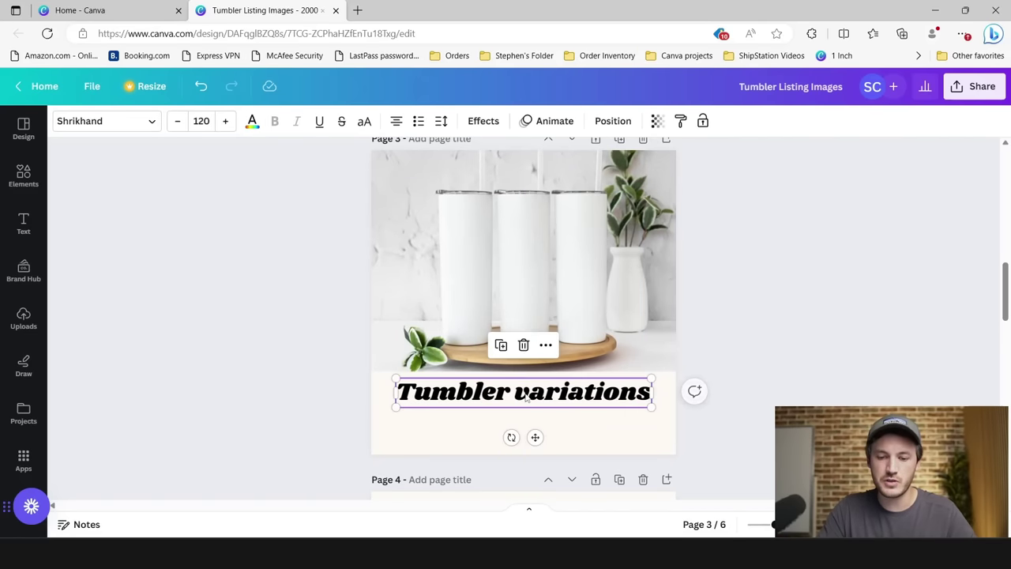
Step: Replace the copied title text on page 3 with a row of five ★ characters
double_click(525, 392)
type("★")
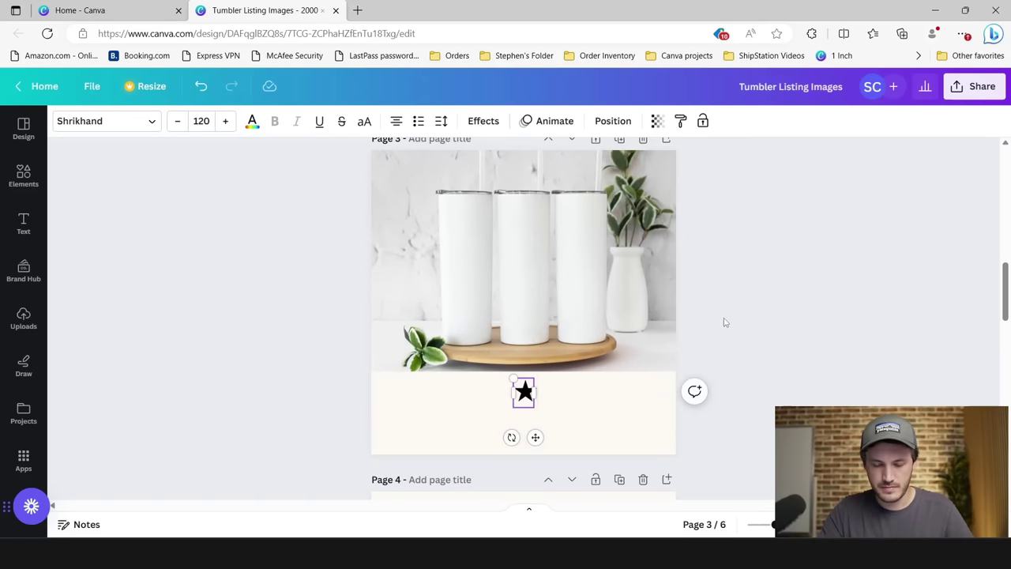
key("ctrl+v")
key("ctrl+v")
key("ctrl+v")
key("ctrl+v")
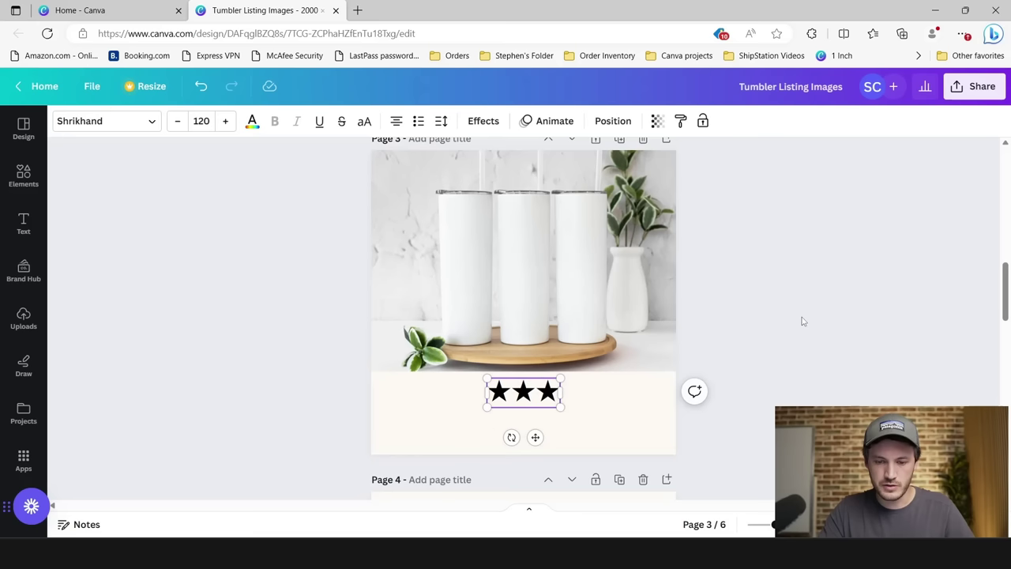
Step: Search the text colours for "yellow" and apply the golden yellow of the Meadow Bounty palette to the stars
left_click(221, 361)
left_click(533, 391)
left_click(252, 122)
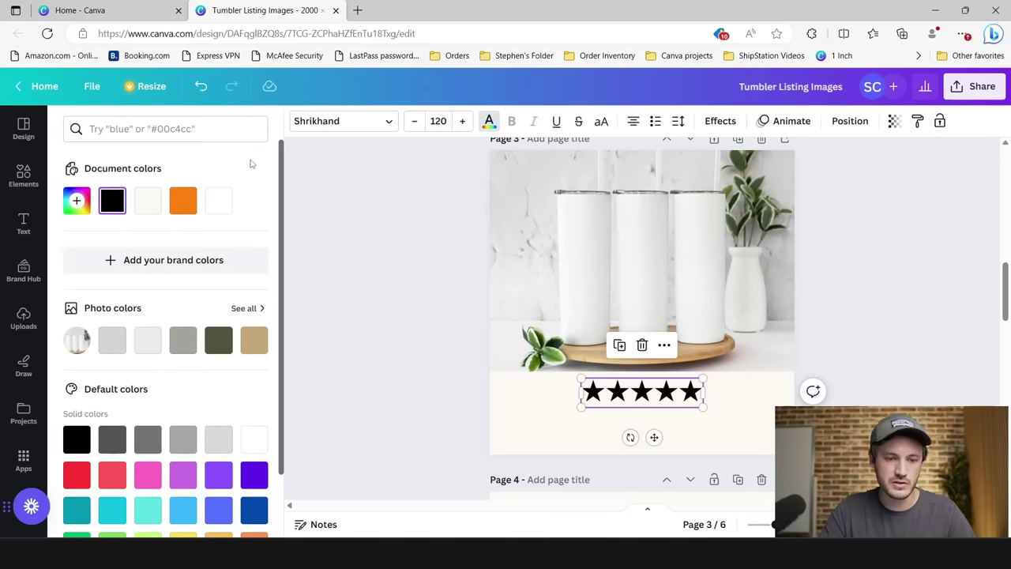
left_click(118, 128)
type("y")
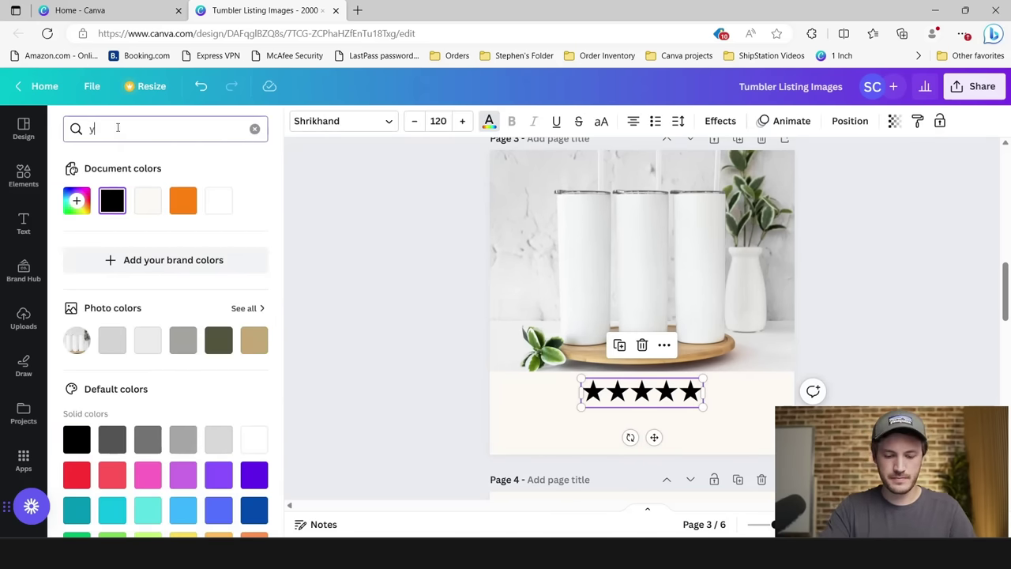
type("ellow")
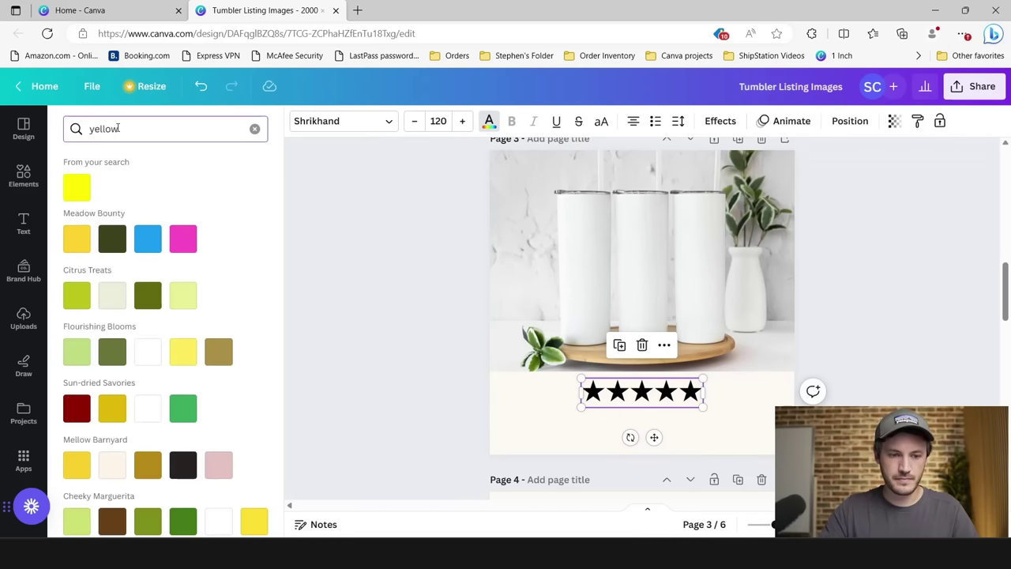
left_click(77, 239)
left_click(341, 289)
Step: Shrink the star row slightly and centre it just below the tumbler photo
left_click(481, 375)
left_click(488, 395)
left_click_drag(463, 379, 506, 398)
left_click(289, 398)
left_click(497, 402)
left_click(271, 376)
scroll(484, 379, "down", 1)
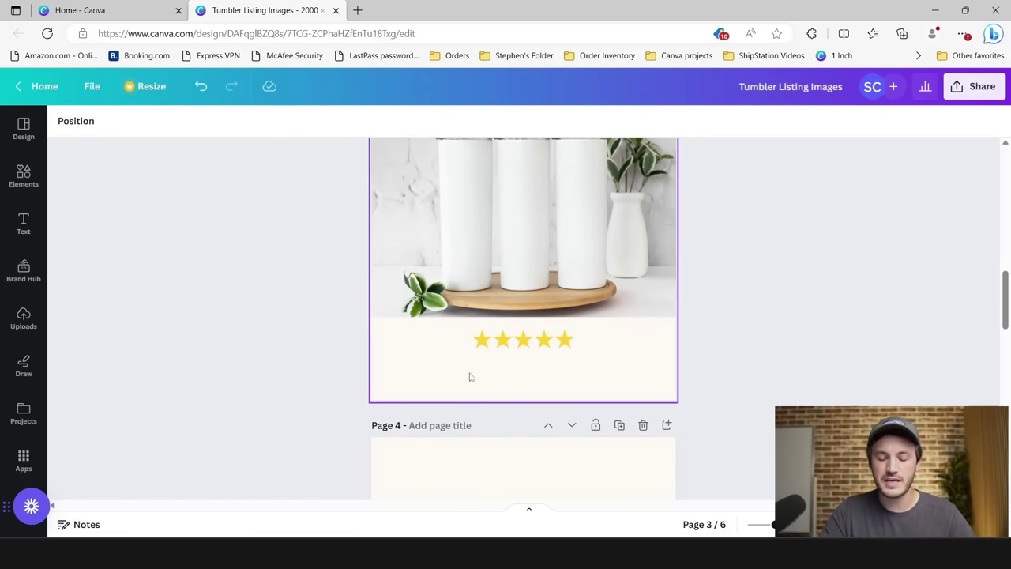
Step: Add a body text box to page 3 and centre it beneath the star row
left_click(23, 224)
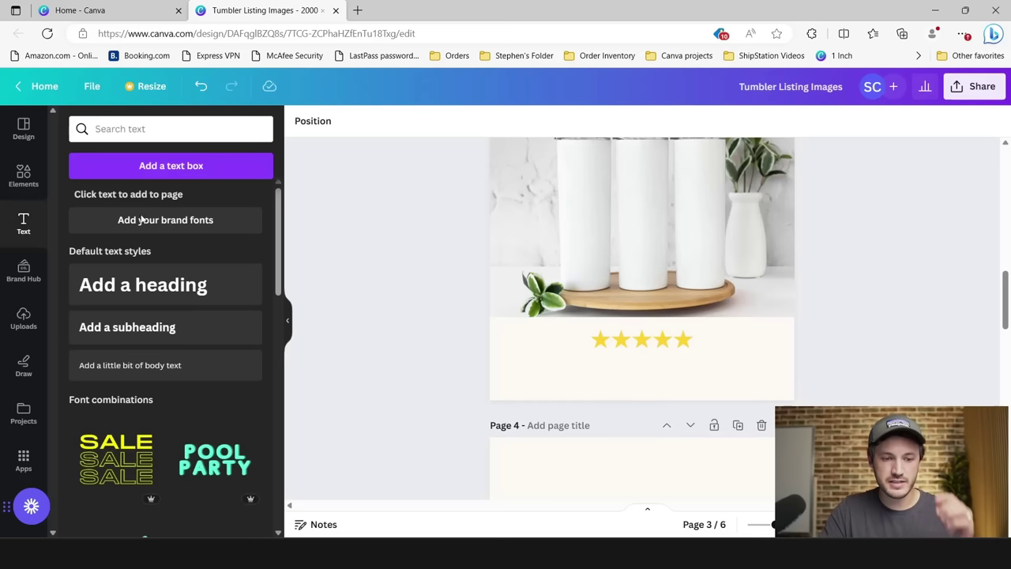
left_click(175, 373)
left_click(437, 310)
left_click_drag(628, 269, 630, 372)
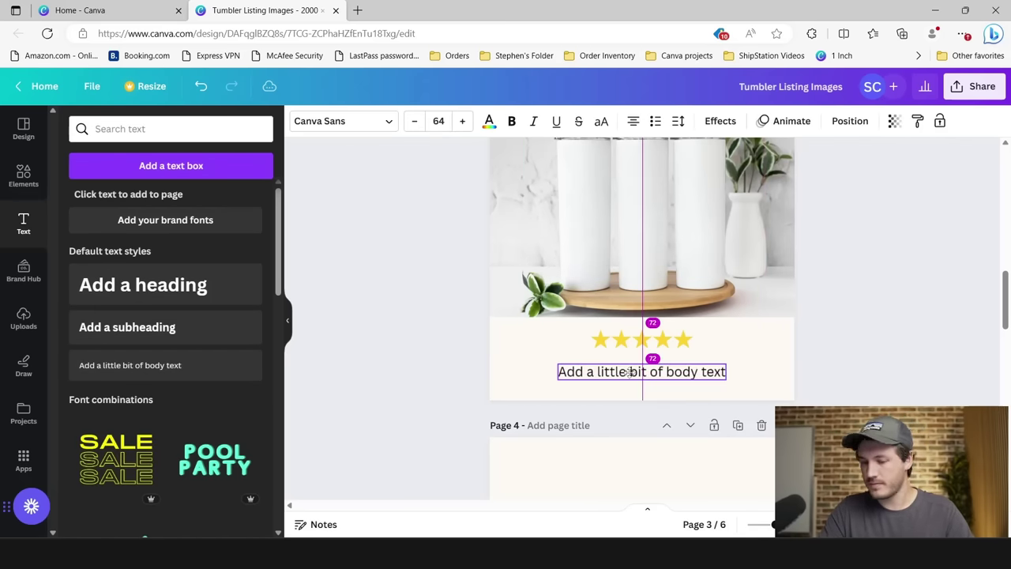
Step: Set the body text's font to Aileron and its size to 52
left_click(340, 122)
scroll(135, 291, "down", 3)
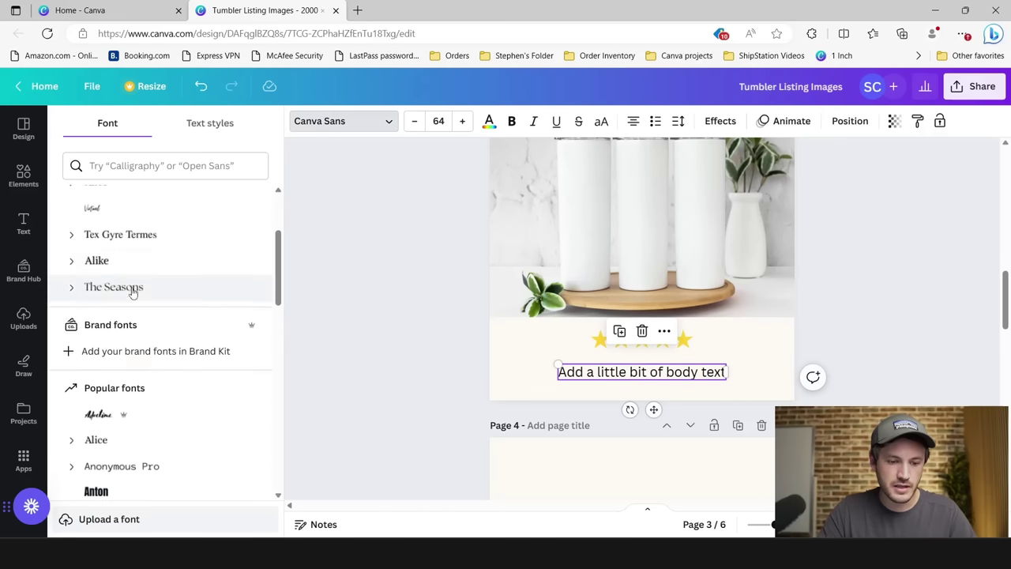
scroll(129, 287, "up", 3)
left_click(102, 166)
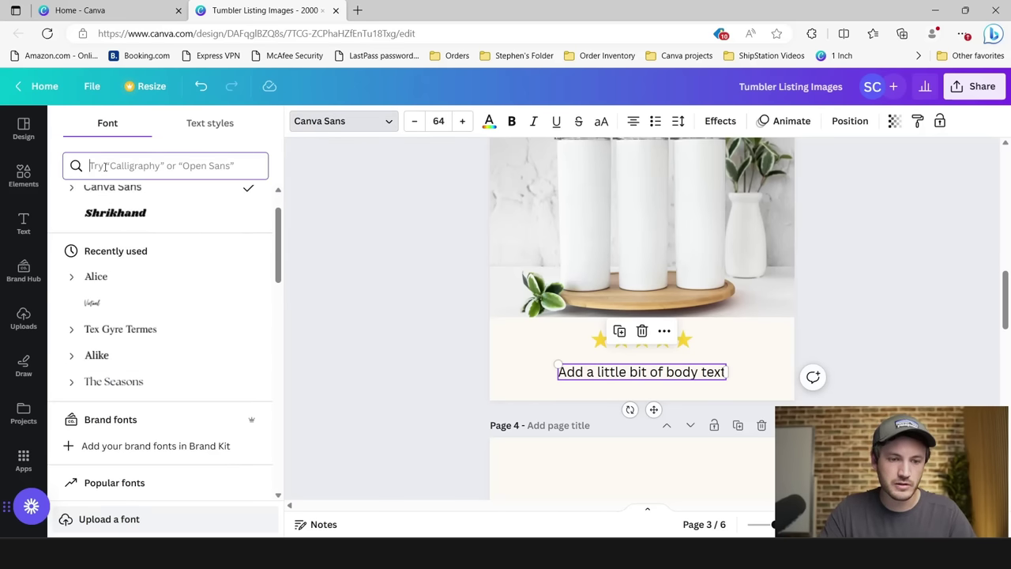
type("ail")
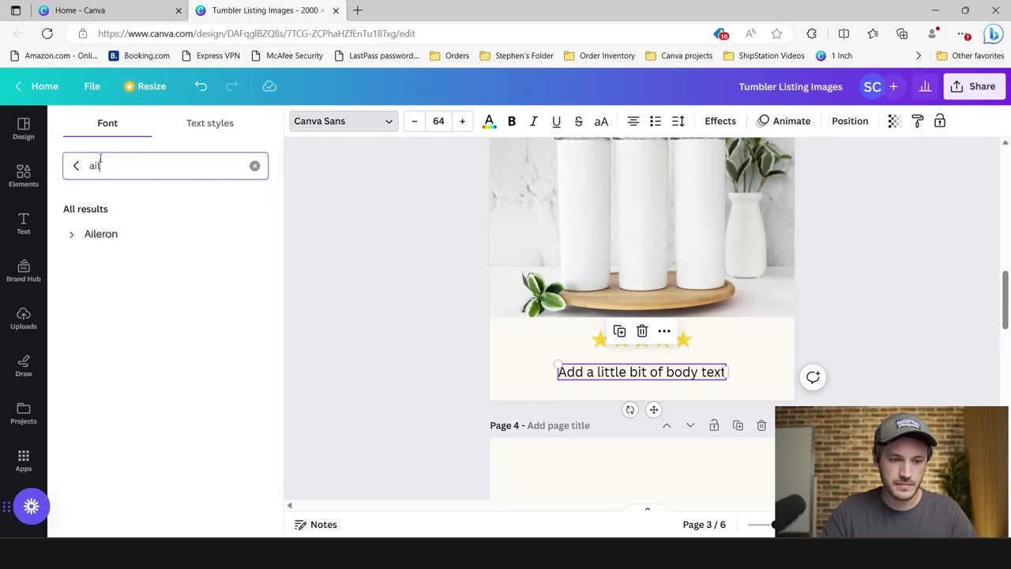
left_click(120, 236)
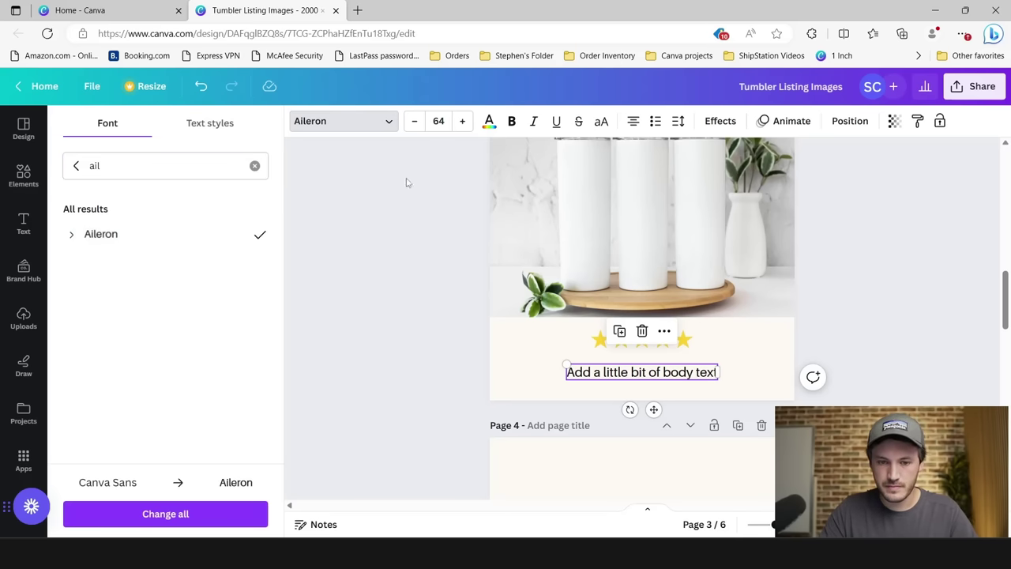
left_click(437, 122)
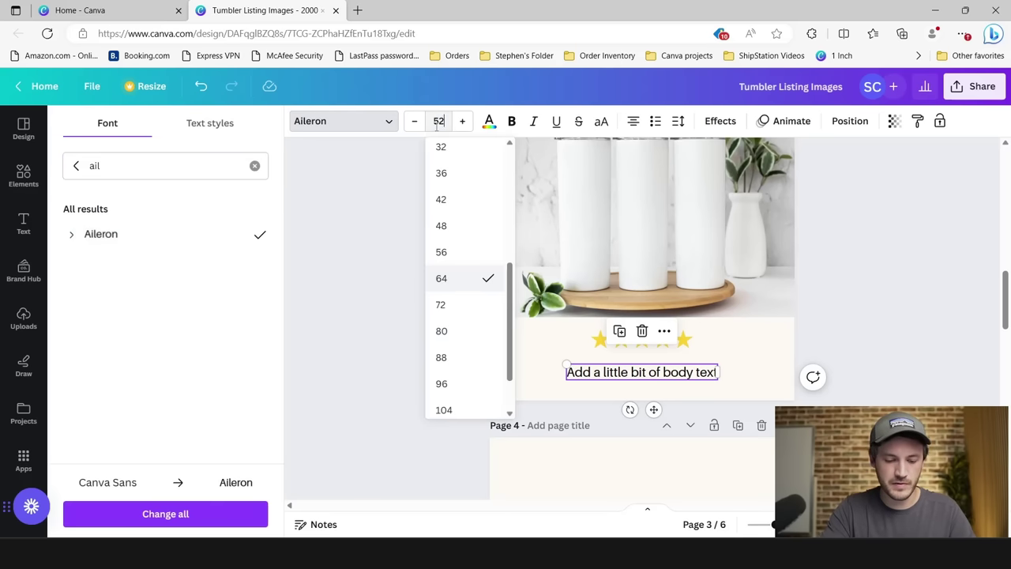
key("Return")
left_click(400, 245)
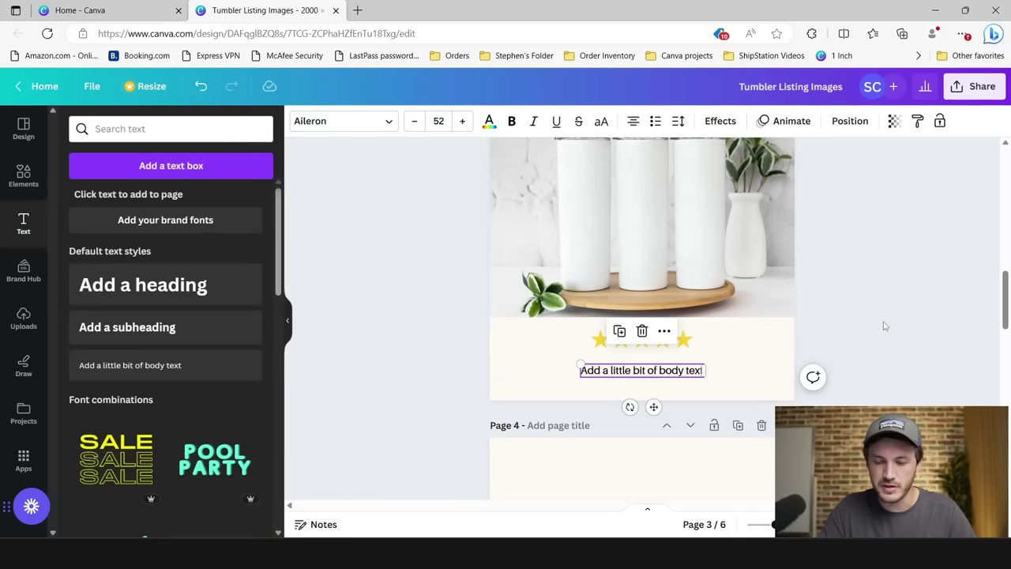
Step: Replace the body text with "I absolutely love this tumbler. The elegant design came out crisp and arrived in the mail right when I needed it."
double_click(681, 375)
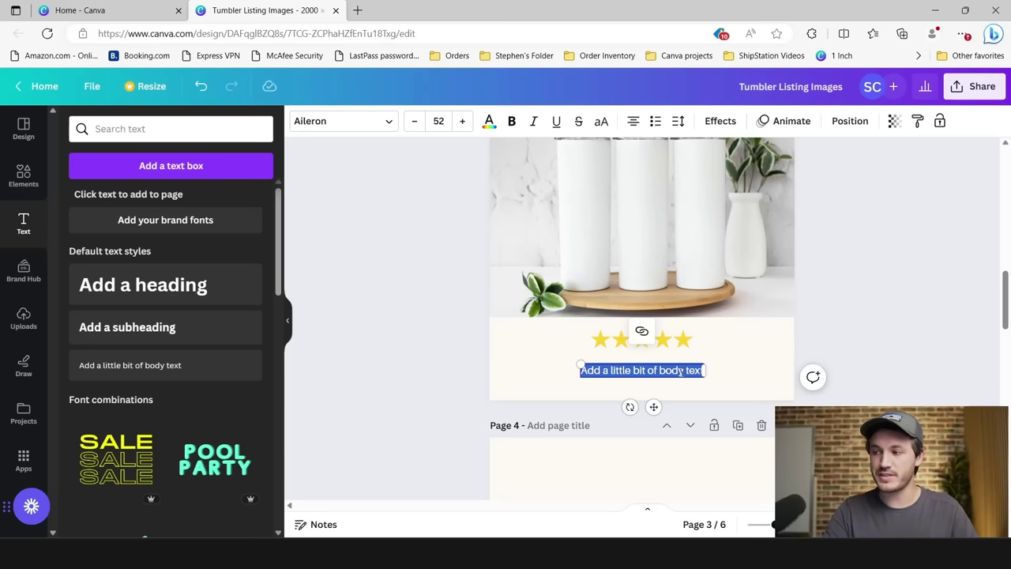
key("BackSpace")
type("I absolutely love this")
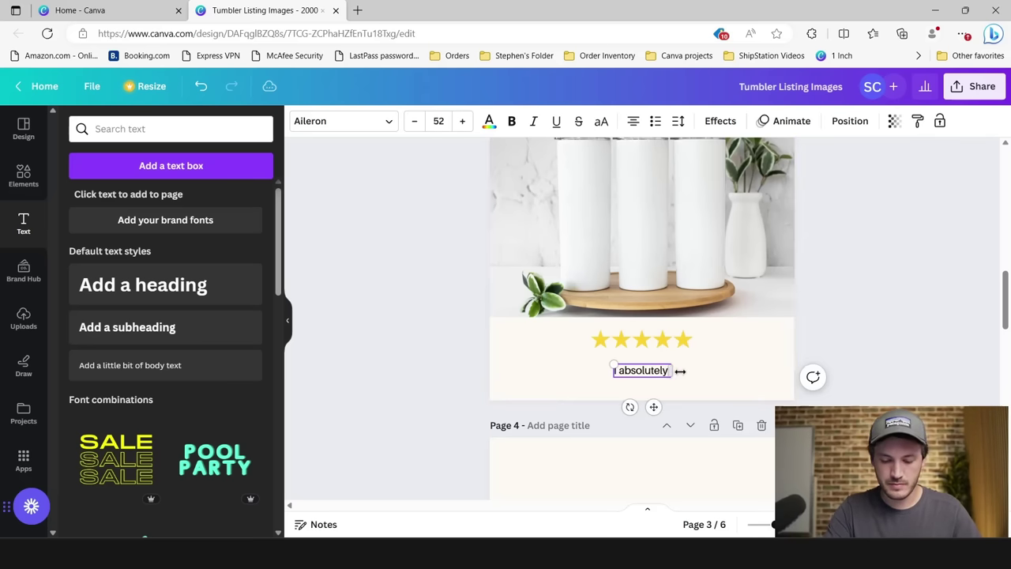
type(" tum")
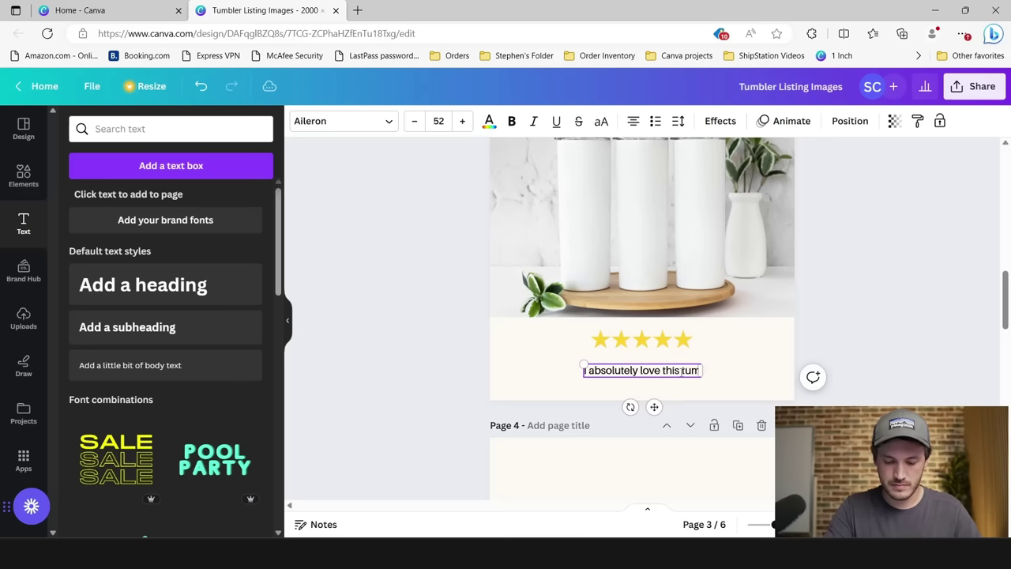
type("bler. The elegant")
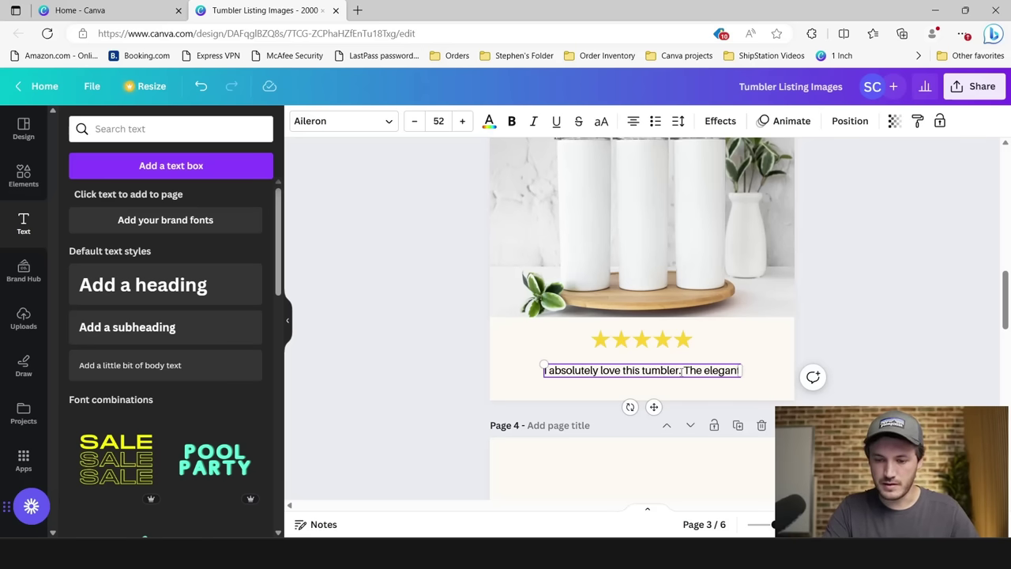
type(" design ca")
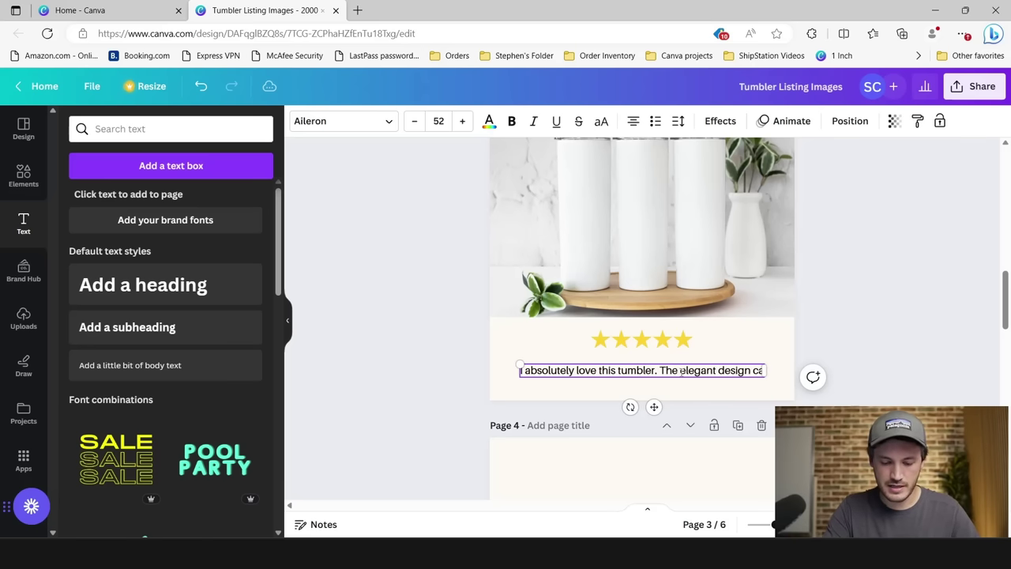
type("me out crisp and")
type(" arrived in the mail")
type(" right")
type(" when I")
type(" needed it")
type(".\"")
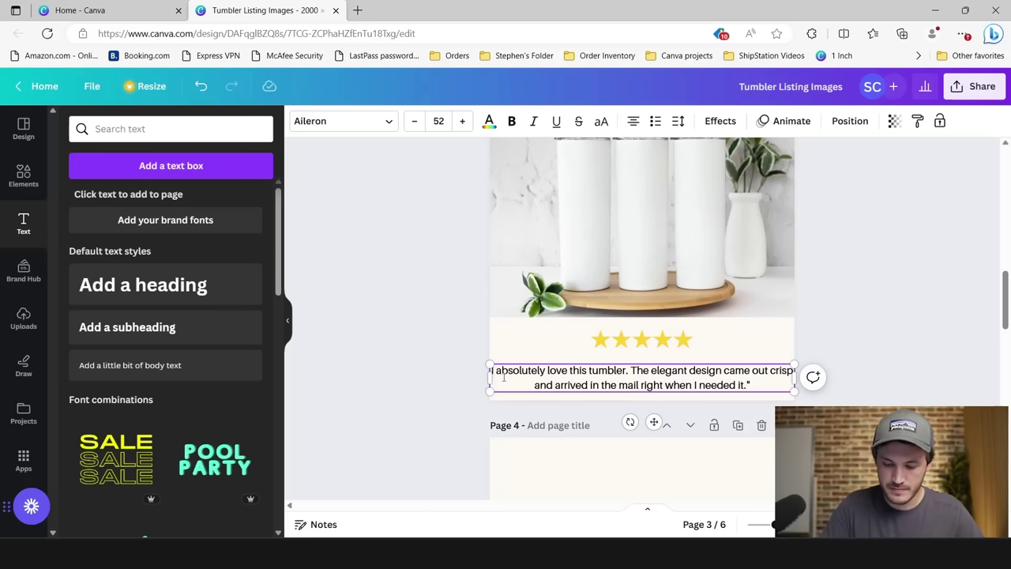
key("Escape")
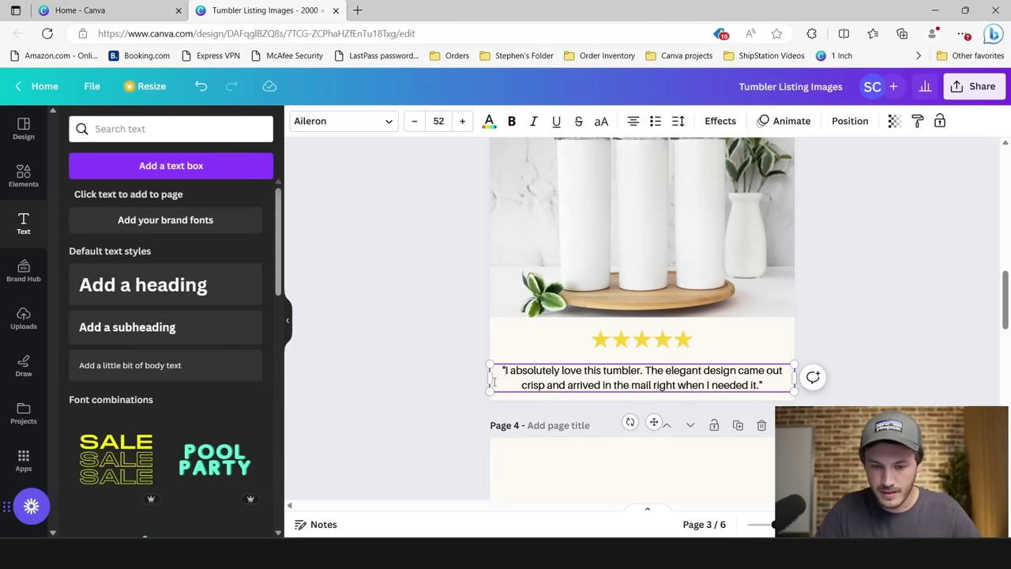
Step: Narrow the review quote's text box and move it up closer to the star row, keeping it centred
left_click_drag(490, 378, 558, 365)
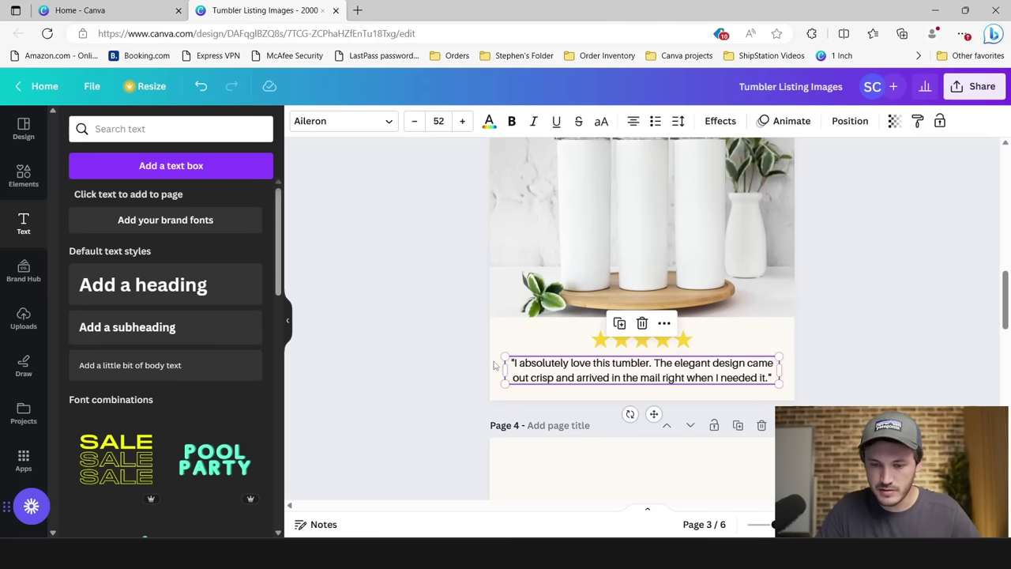
left_click(428, 348)
left_click(532, 377)
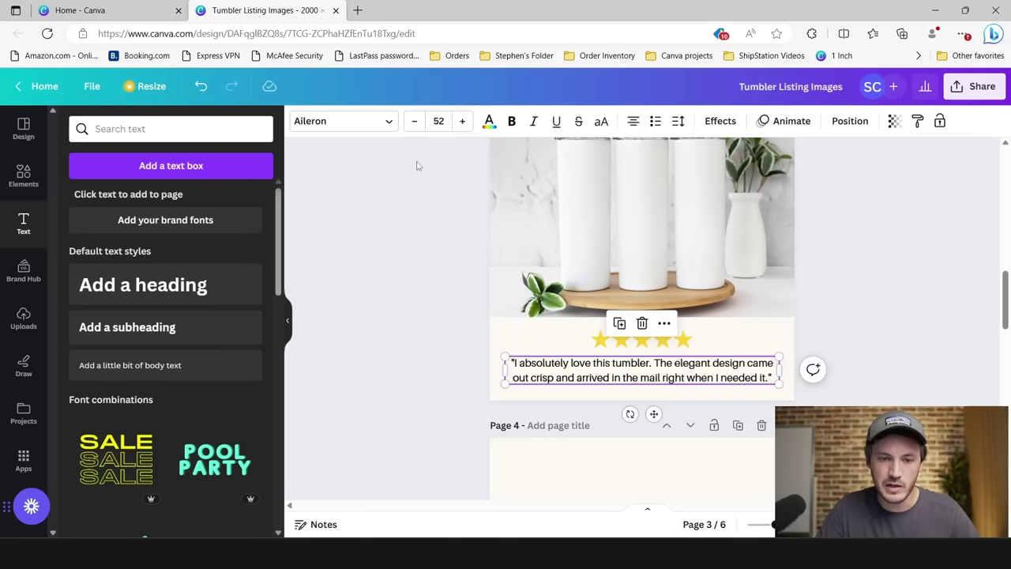
Step: Change the review quote's font to Aileron Light, narrow its text box slightly and re-centre it beneath the stars
left_click(339, 121)
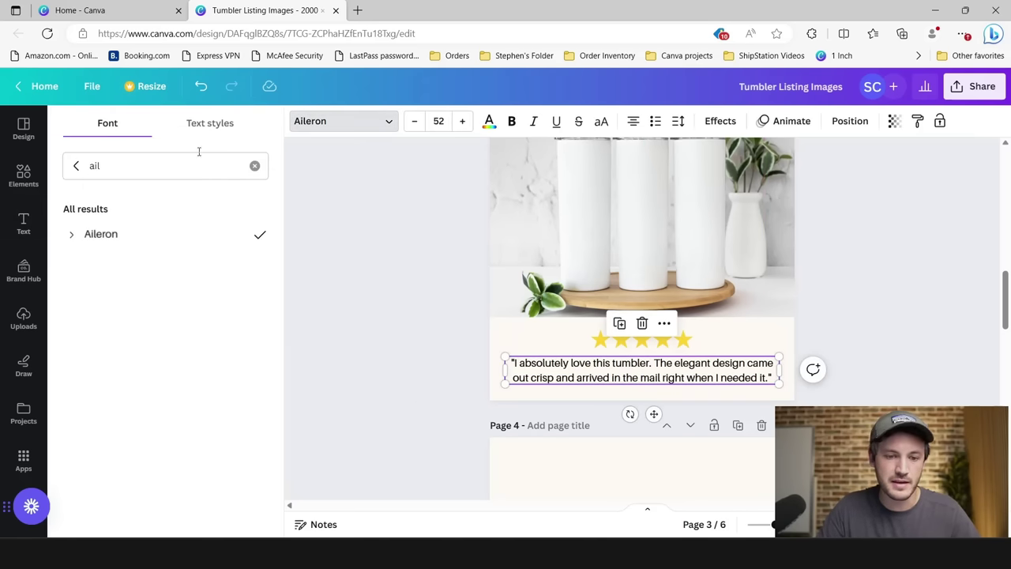
left_click(75, 166)
scroll(90, 198, "down", 5)
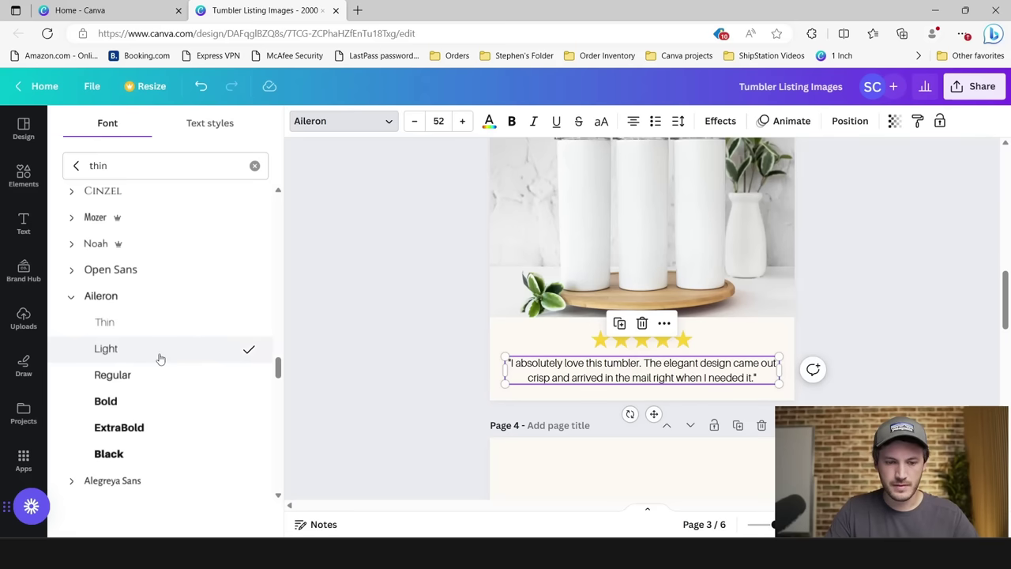
left_click_drag(503, 368, 514, 368)
key("shift+Left")
key("shift+Left")
key("shift+Left")
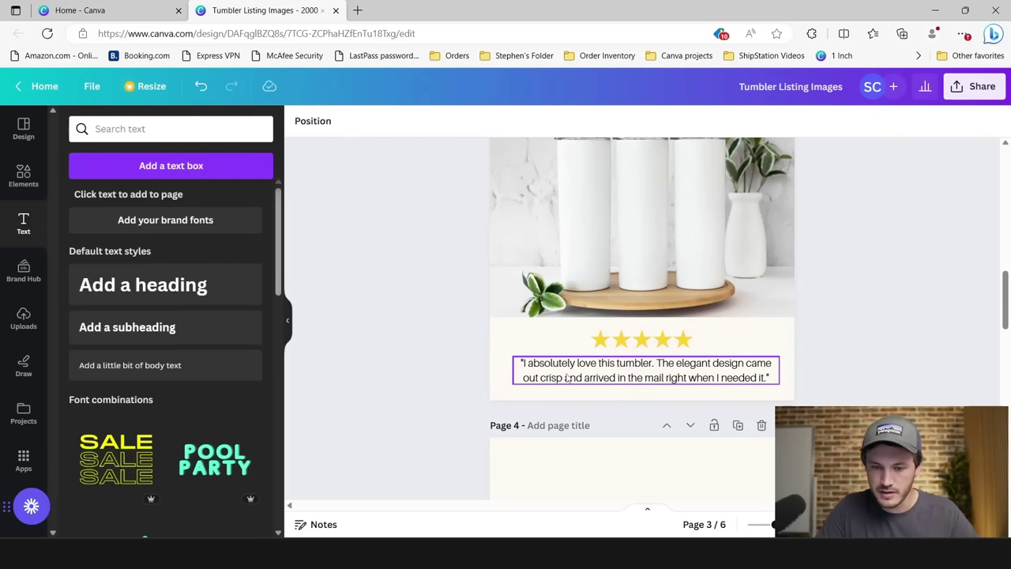
left_click(382, 367)
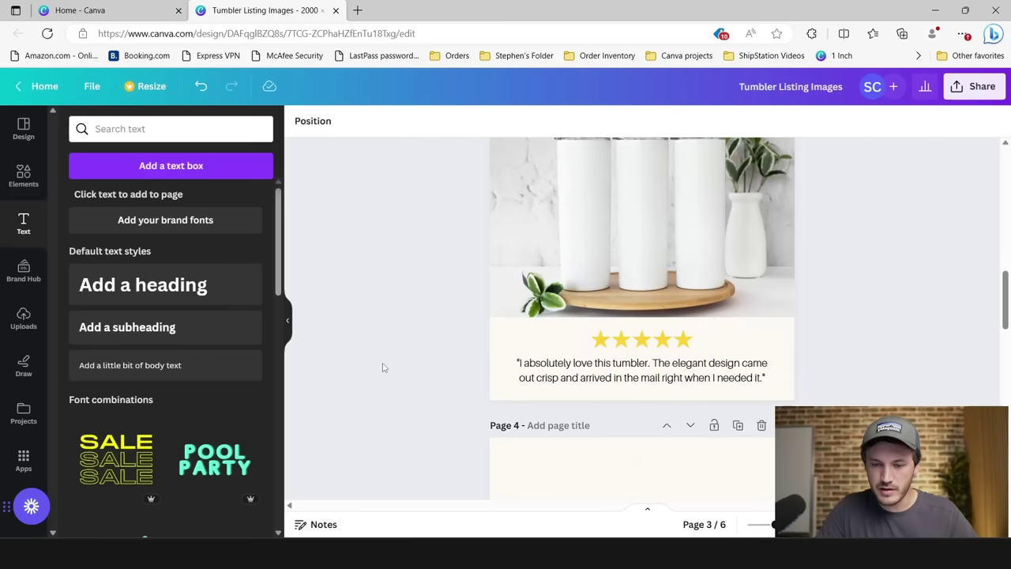
Step: Delete the "Benefits / Features" placeholder heading from page 4
scroll(384, 368, "up", 3)
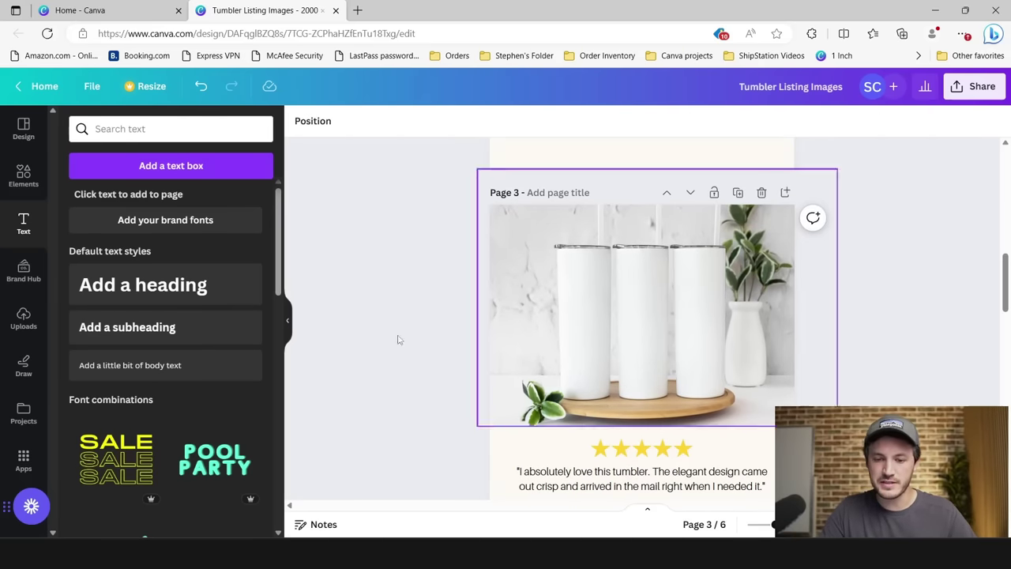
left_click(288, 324)
scroll(209, 338, "down", 1)
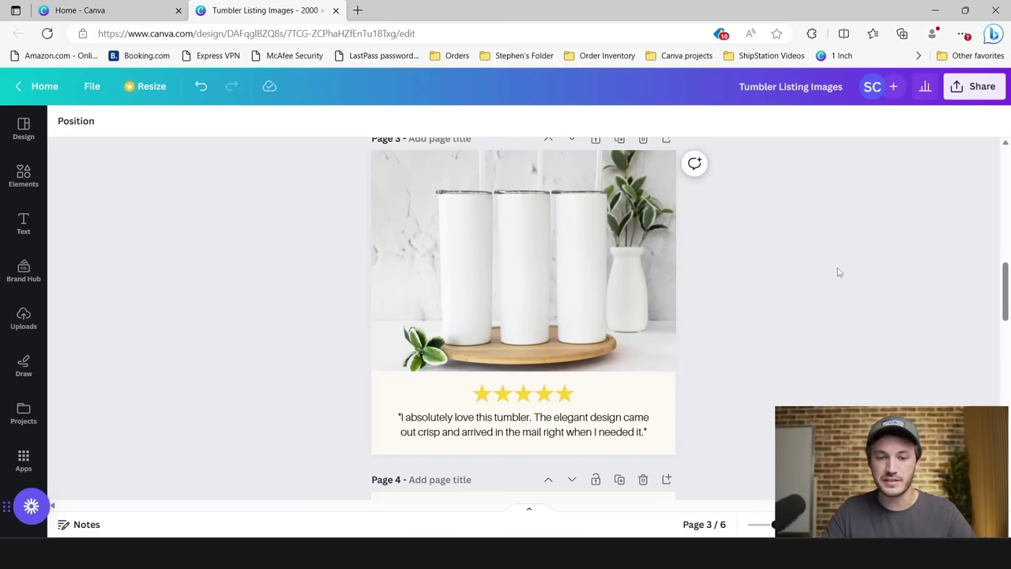
scroll(841, 257, "down", 5)
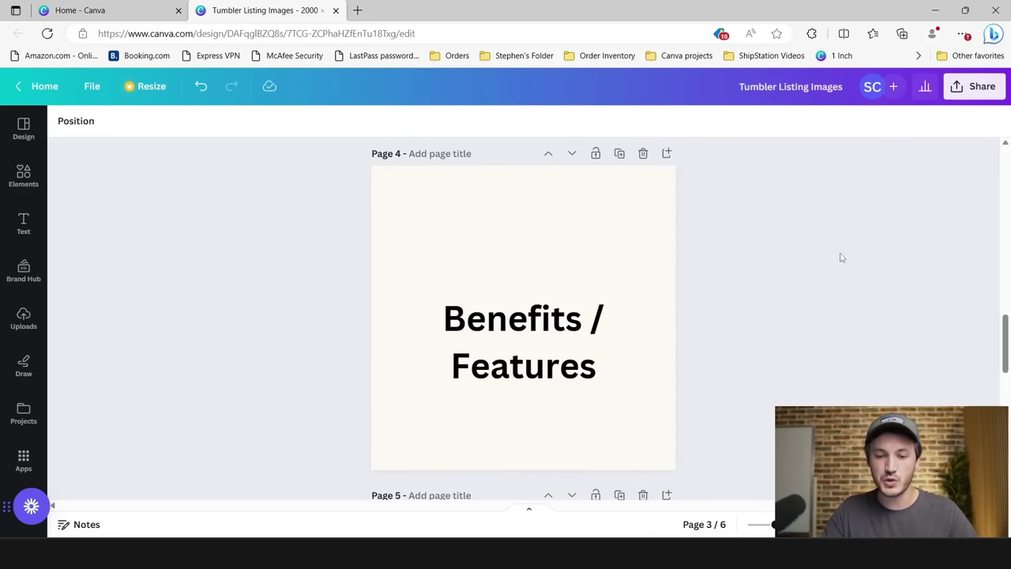
scroll(841, 256, "down", 1)
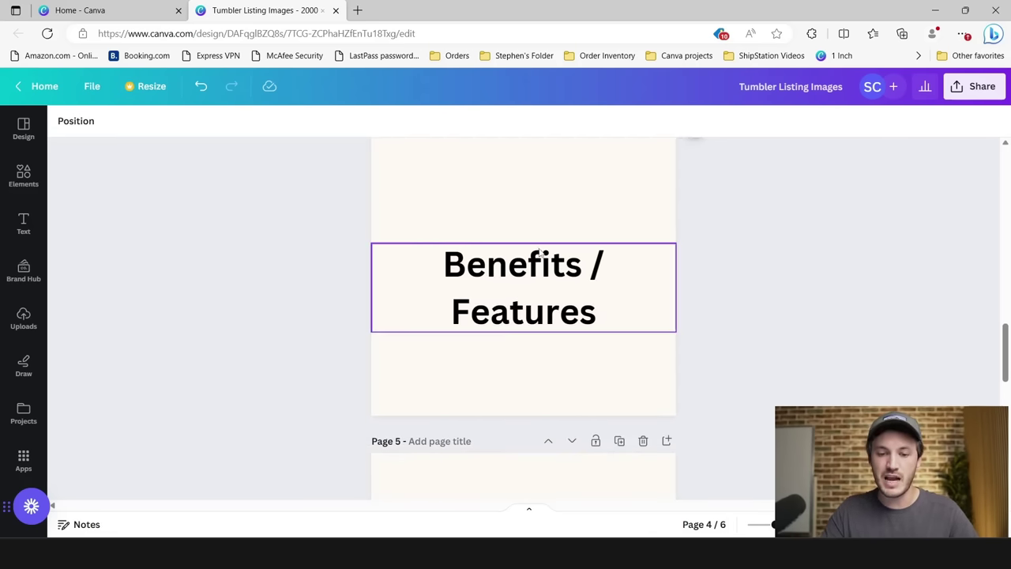
left_click(540, 307)
left_click(747, 300)
Step: Copy the "Tumbler variations" heading from page 2 onto the blank page 4
scroll(773, 352, "up", 5)
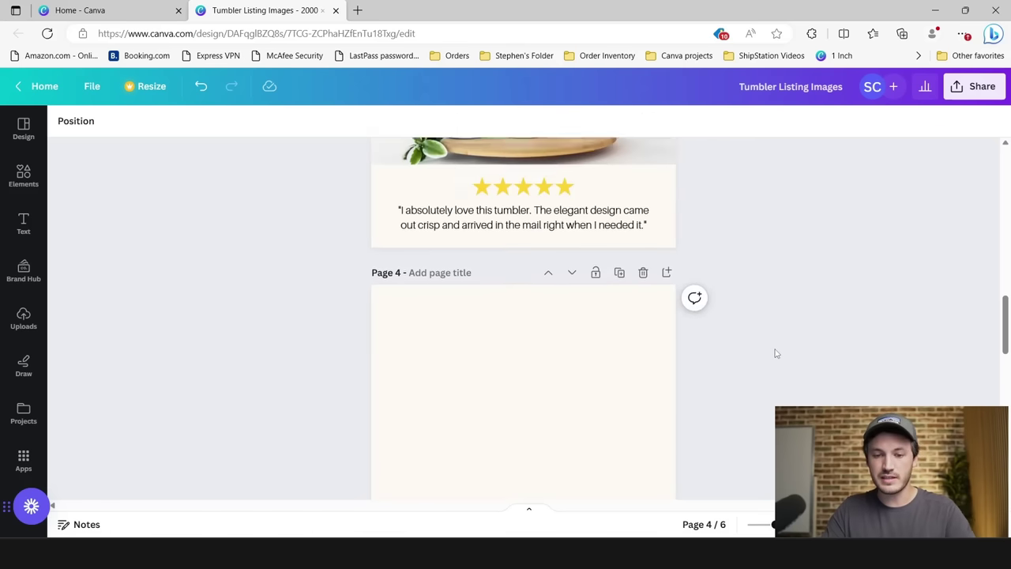
scroll(774, 351, "up", 6)
left_click(587, 227)
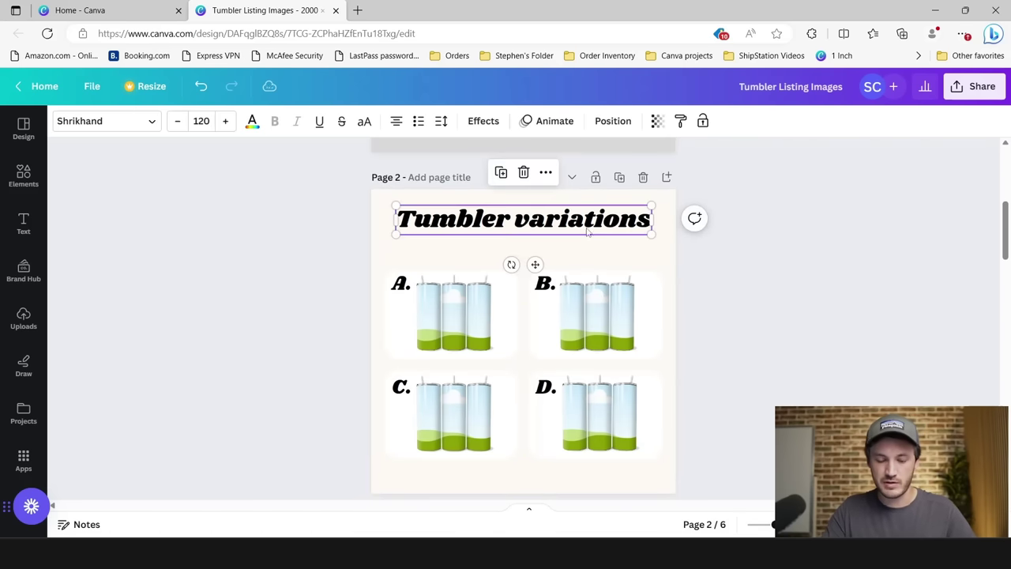
scroll(834, 300, "down", 12)
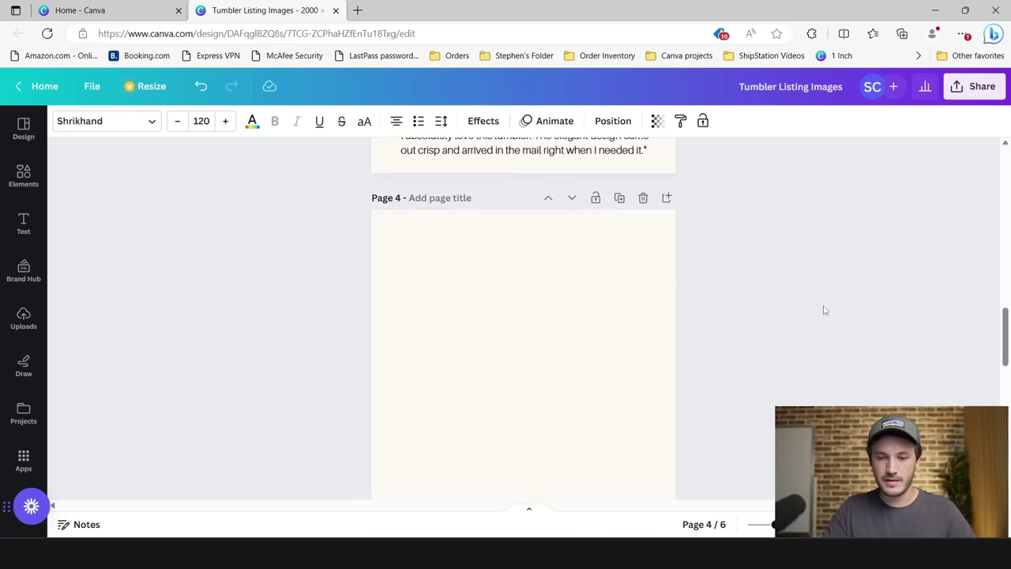
key("ctrl+v")
Step: Change the copied heading on page 4 to "Only the best"
scroll(823, 310, "down", 1)
left_click(609, 284)
left_click(560, 199)
left_click(560, 199)
type("Onl")
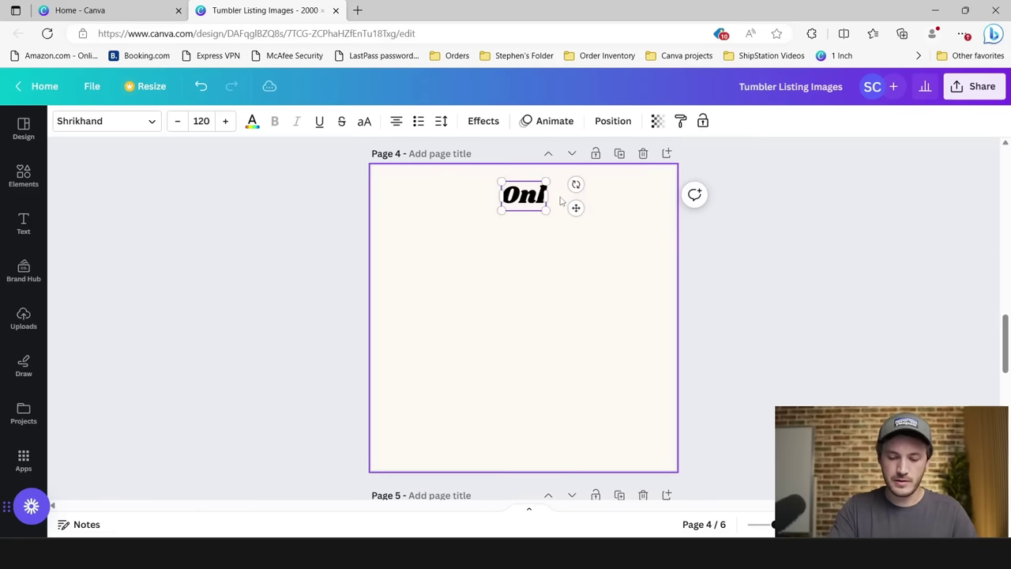
type("y the best")
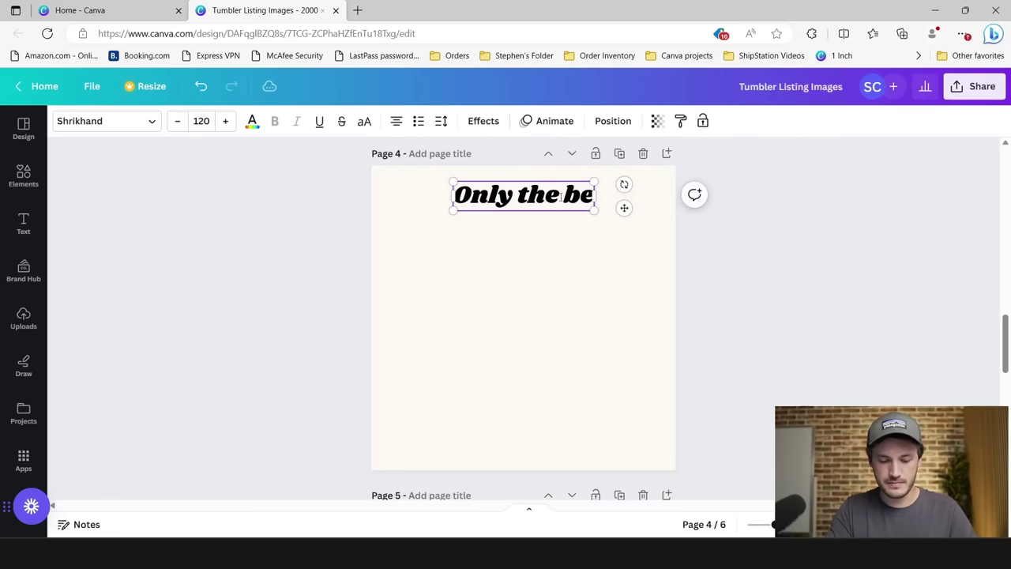
left_click(396, 249)
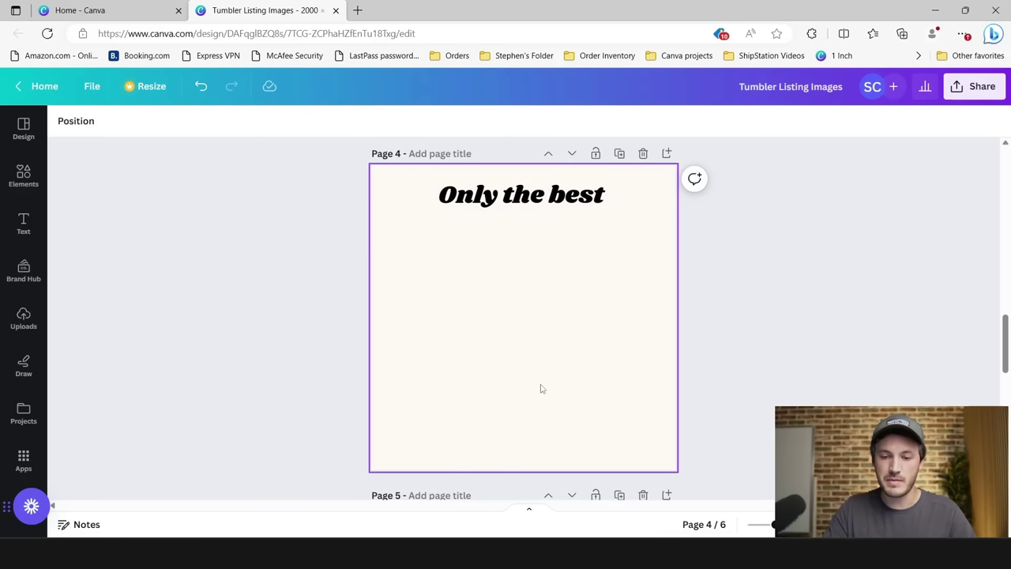
left_click(212, 279)
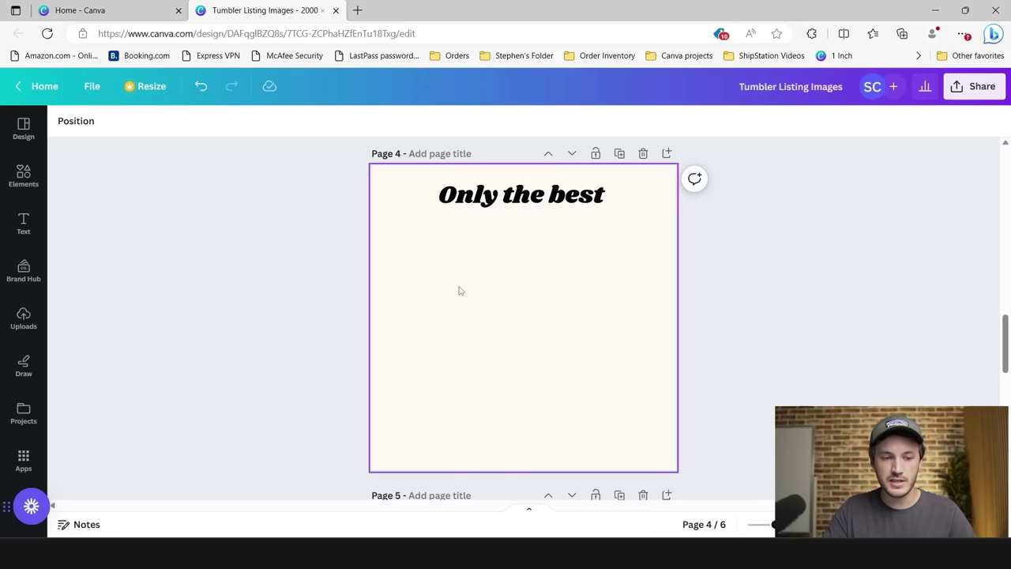
Step: Add a body text reading "Personalized" to page 4 and make it bold
left_click(30, 231)
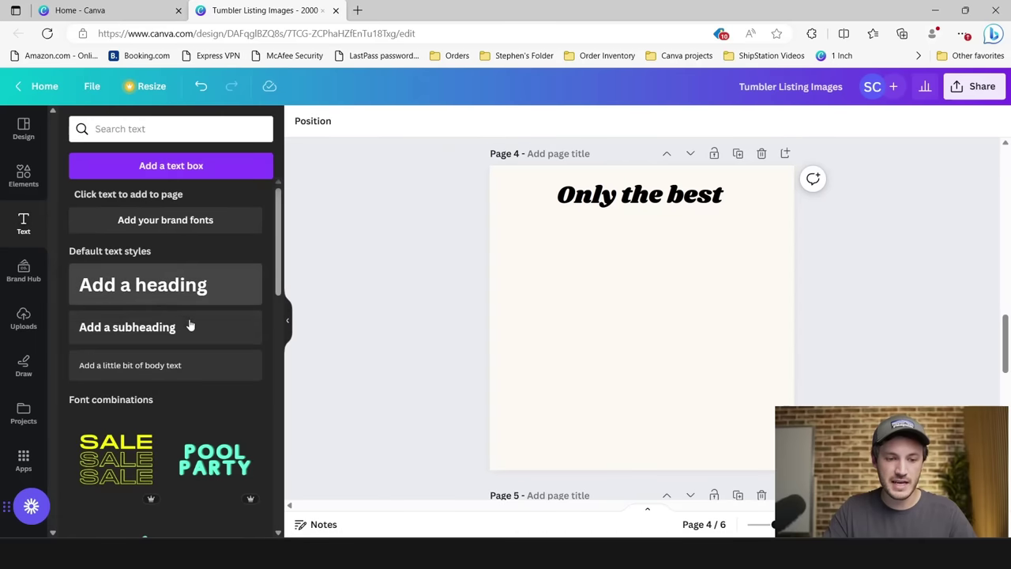
left_click(189, 363)
type("Per")
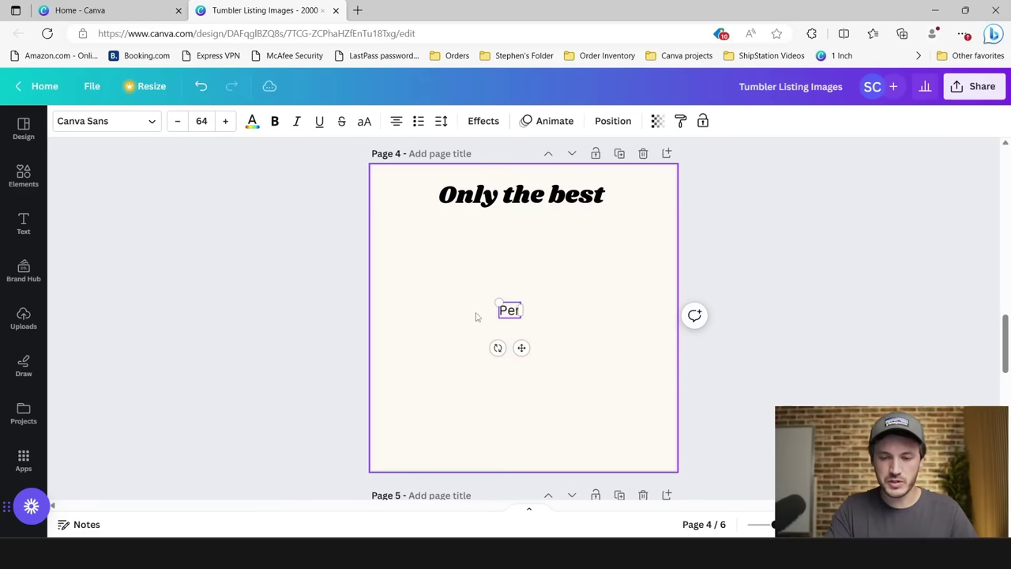
type("sonalized")
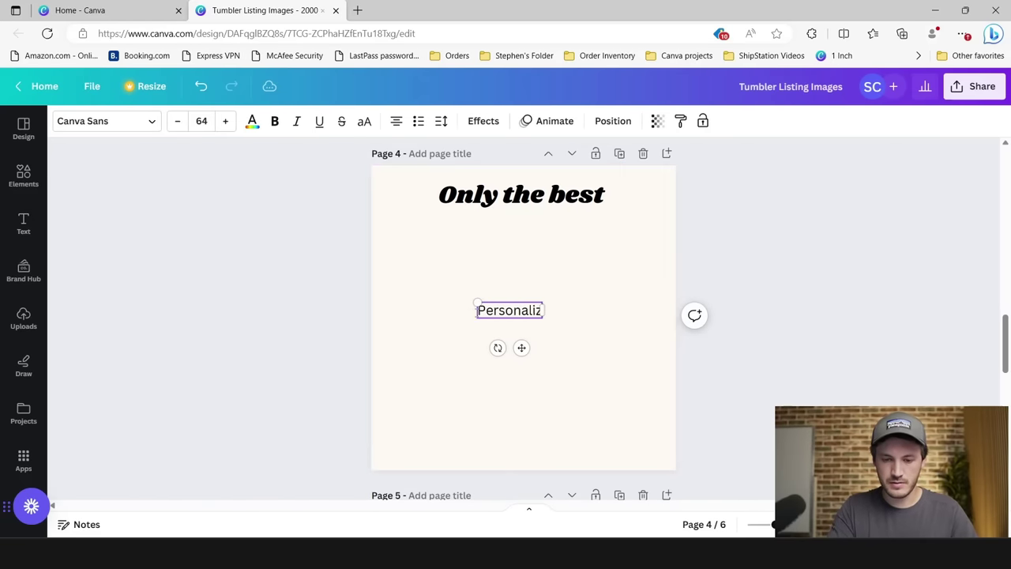
left_click(484, 315)
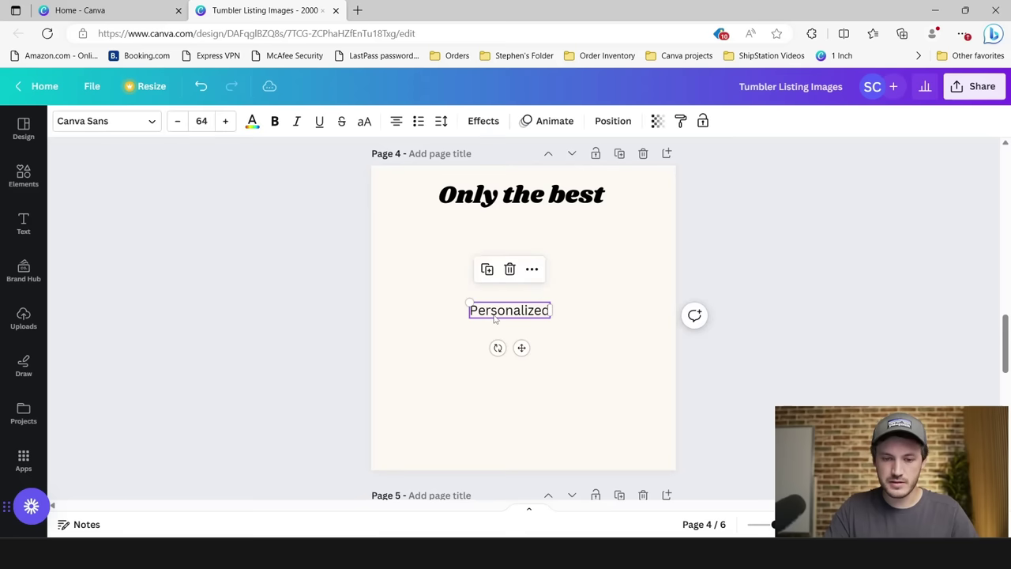
double_click(500, 310)
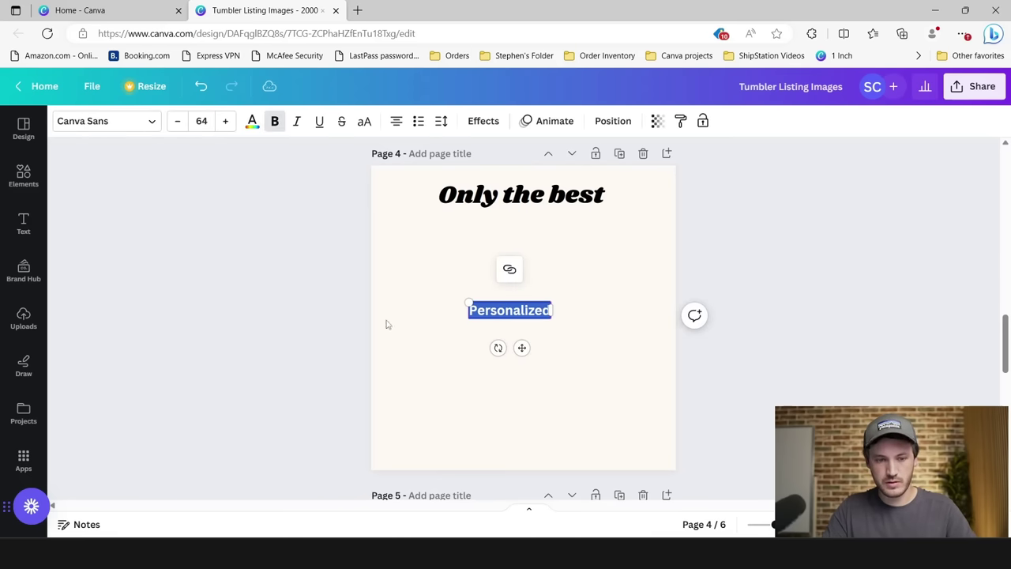
left_click(280, 339)
Step: Move "Personalized" up under the heading, slightly left of centre, and place a copy below it reading "Straw Included"
left_click_drag(518, 315, 491, 289)
double_click(482, 280)
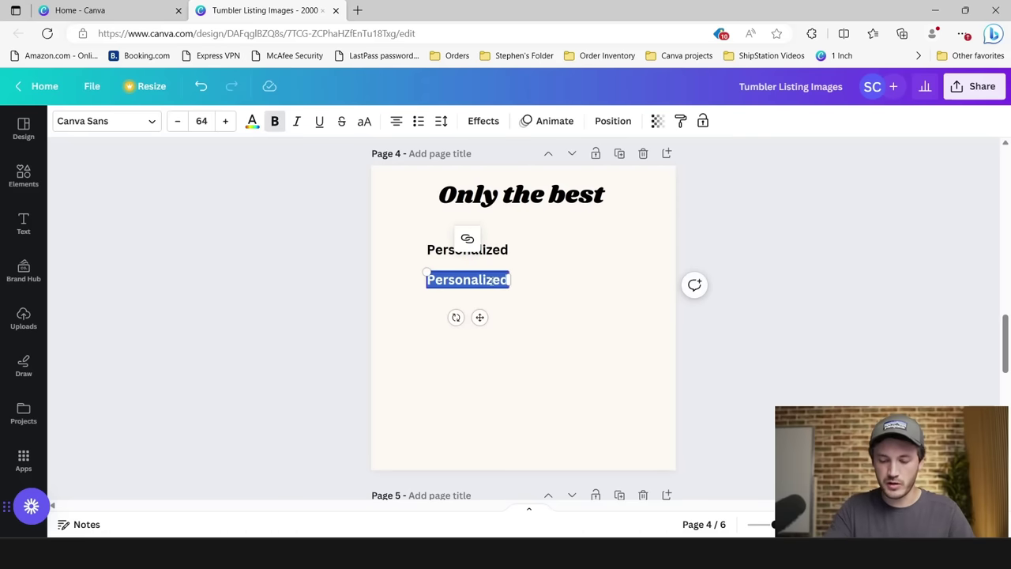
type("Straw Included")
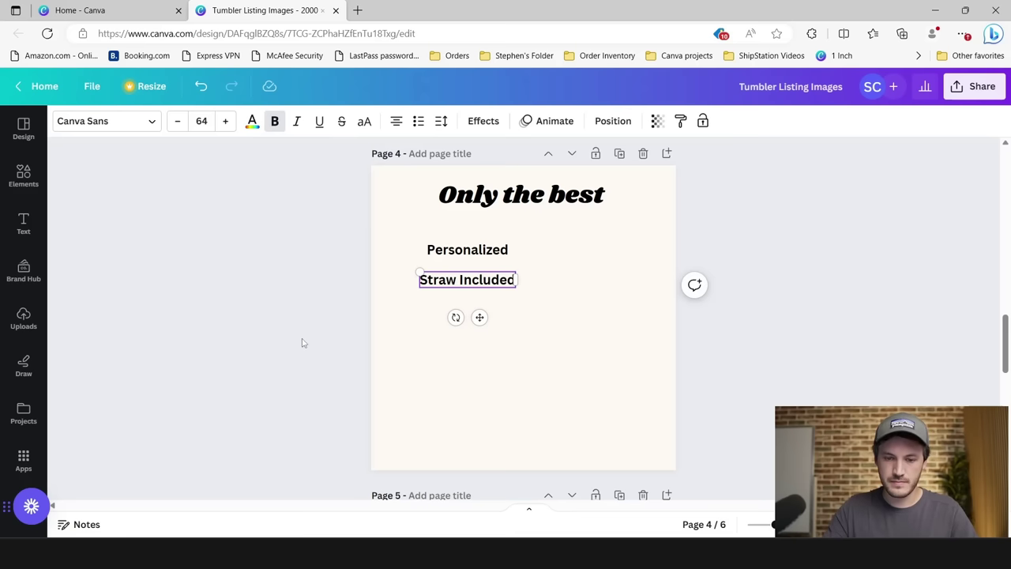
left_click(480, 308)
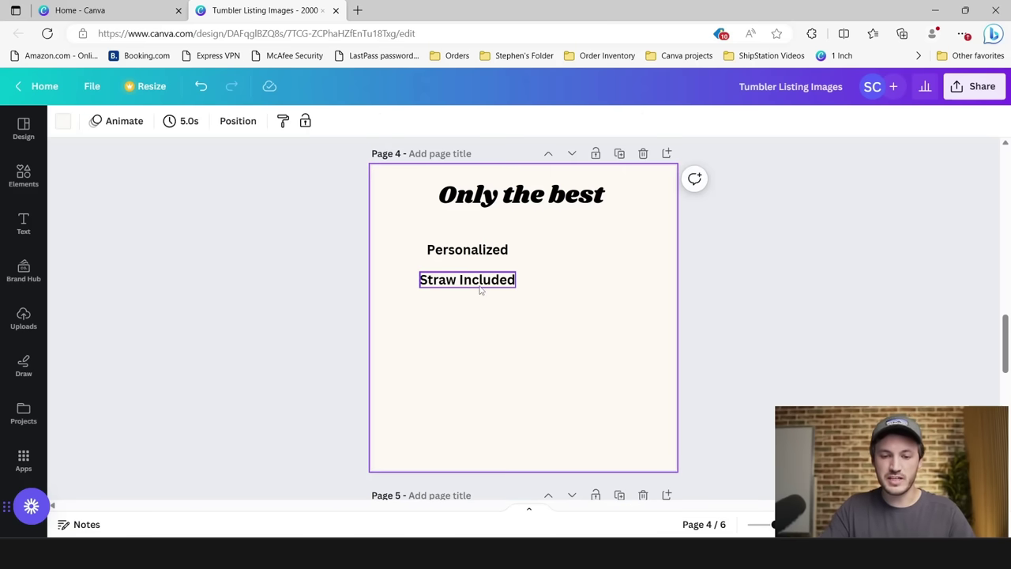
Step: Duplicate the "Straw Included" text, place the copy directly below and change it to "Dishwasher Safe"
left_click(479, 290)
key("ctrl+d")
left_click_drag(480, 292, 479, 317)
double_click(480, 315)
type("Dishwasher Sage")
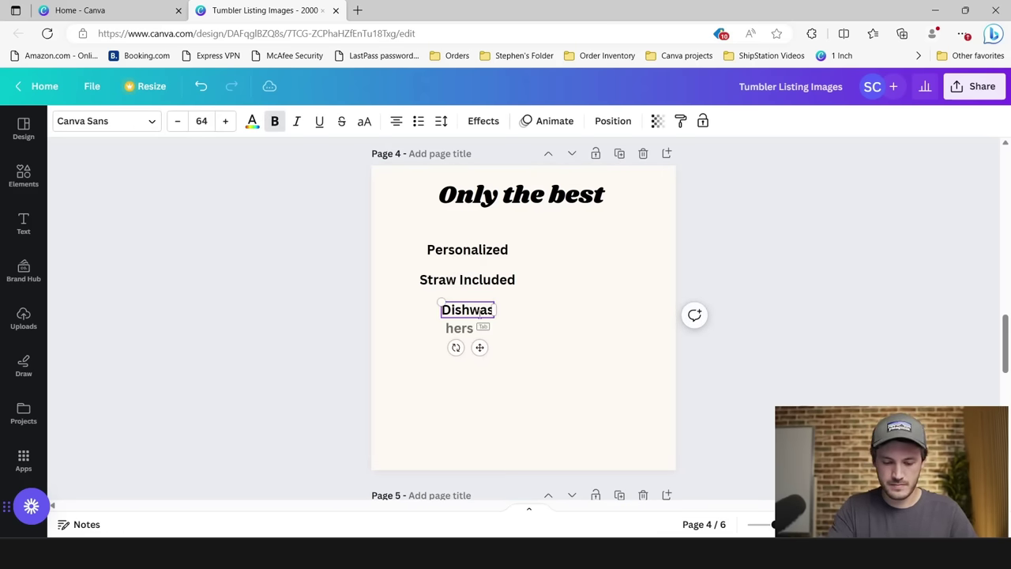
key("BackSpace")
key("BackSpace")
type("fe")
left_click(392, 354)
Step: Place a copy of the "Dishwasher Safe" text below it and change the copy to "BPA Free"
left_click_drag(450, 313, 456, 345)
left_click(456, 344)
type("BF")
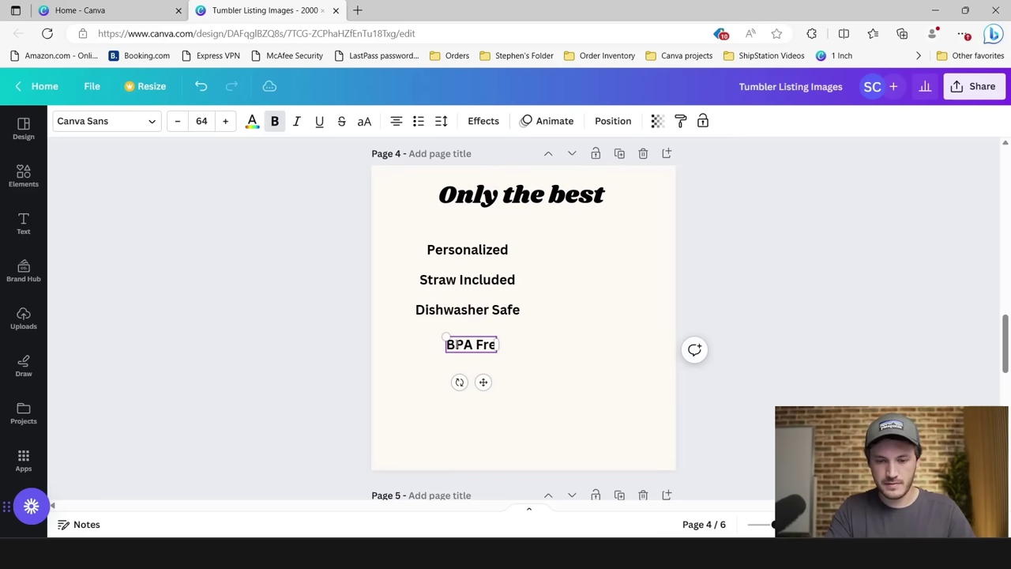
Step: Duplicate the "BPA Free" text, place the copy below it and change it to "Ships Next Day"
key("ctrl+d")
left_click_drag(497, 348, 496, 386)
left_click(495, 386)
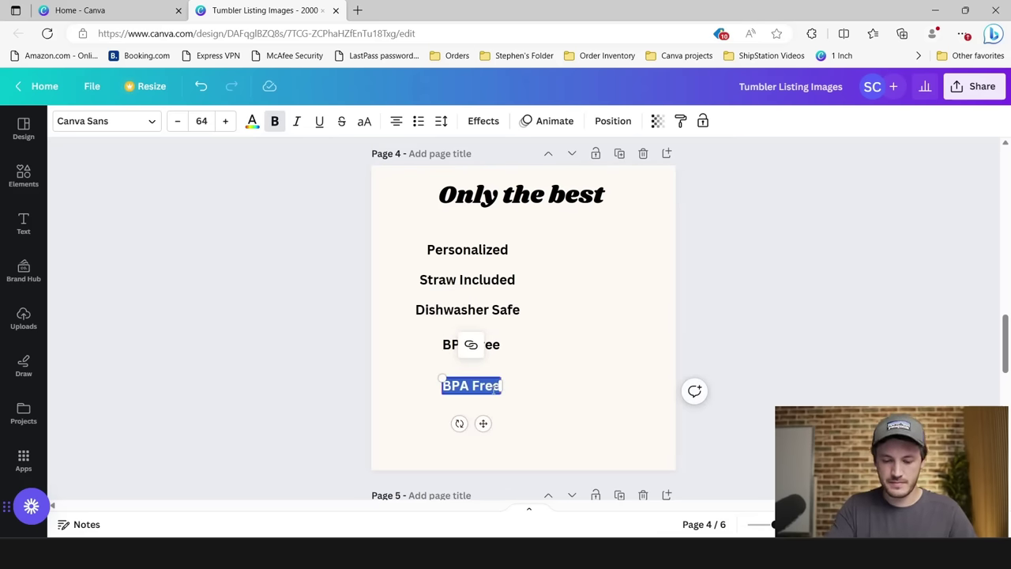
type("Ships Next Day")
key("Escape")
Step: Place a copy of the "Ships Next Day" text below it and change the copy to "Love It Guarantee"
left_click_drag(470, 385, 474, 415)
double_click(486, 415)
type("Love It Guarantee")
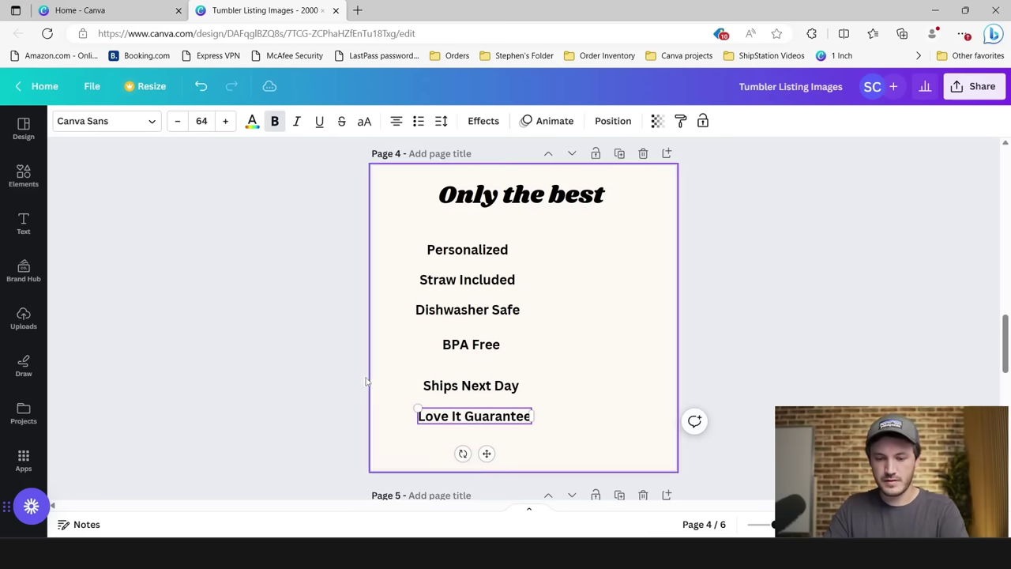
left_click(377, 294)
Step: Line up the left edges of the six feature texts and space them evenly down page 4
left_click(445, 251)
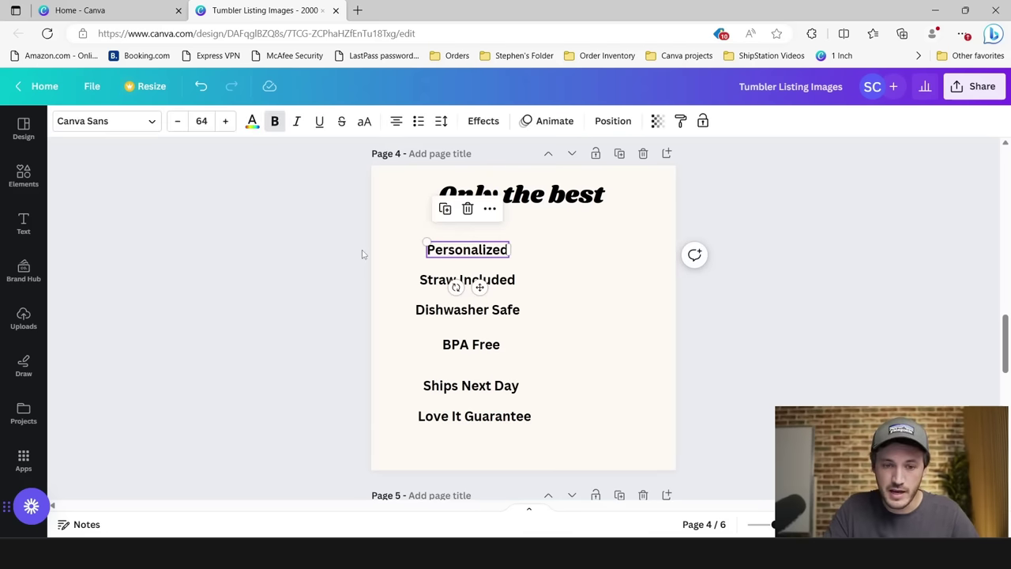
left_click_drag(457, 251, 449, 252)
left_click(431, 314)
left_click_drag(432, 314, 436, 315)
left_click(459, 346)
left_click_drag(470, 351, 447, 346)
left_click(496, 387)
mouse_move(496, 386)
left_mouse_down()
mouse_move(497, 359)
mouse_move(499, 368)
left_mouse_up()
left_click_drag(503, 409, 503, 399)
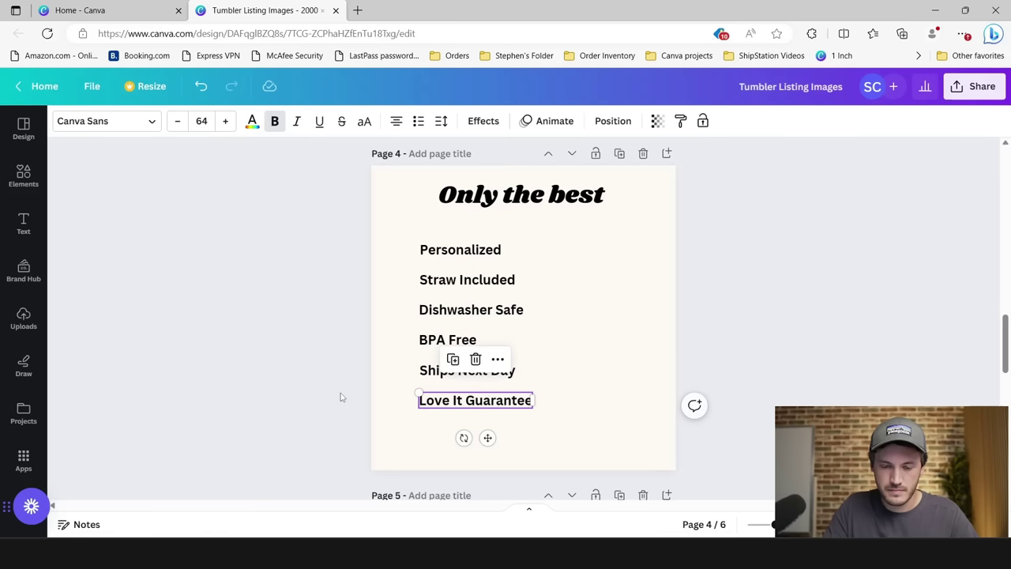
Step: Select all six feature texts and move them down together to leave room under the heading
left_click(325, 291)
left_click_drag(361, 240, 478, 422)
left_click_drag(466, 379, 465, 400)
left_click(315, 322)
Step: Copy the review quote from page 3 and place the copy under the "Only the best" heading on page 4
scroll(320, 316, "up", 3)
left_click(446, 325)
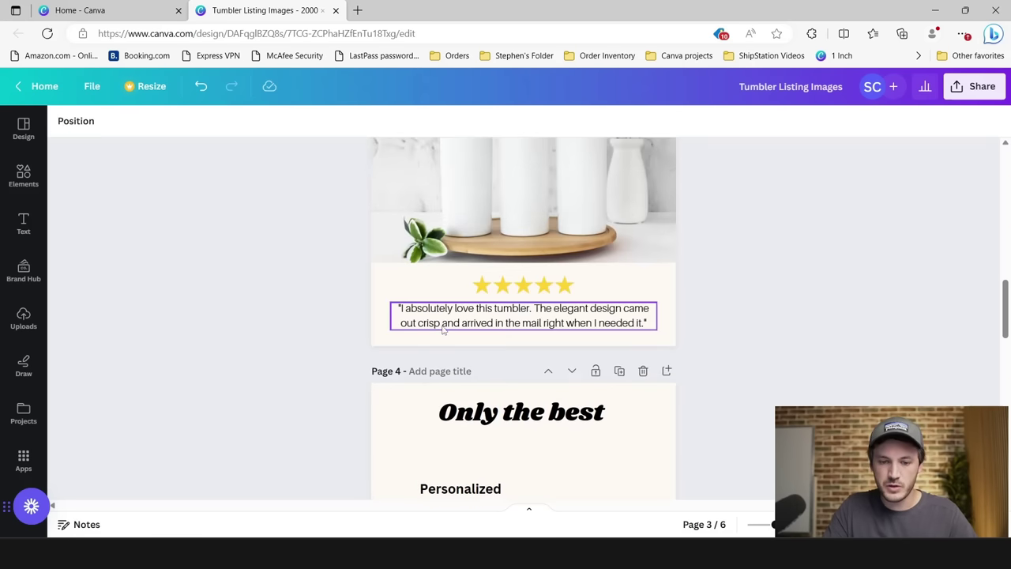
scroll(242, 332, "down", 2)
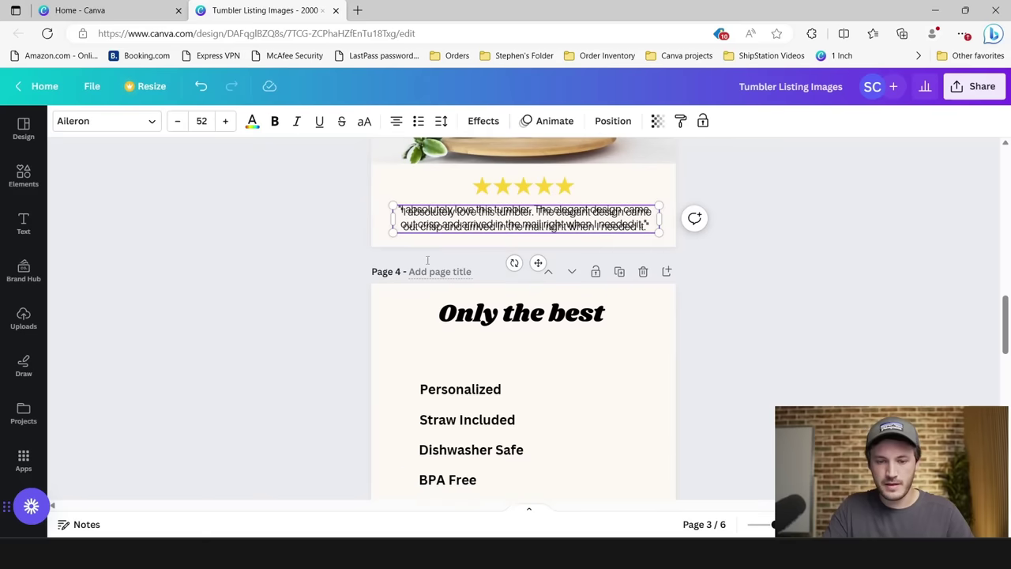
type("\"I absolutely love this tumbler. The elegant design came out crisp and arrived in the mail right when I needed it.\"")
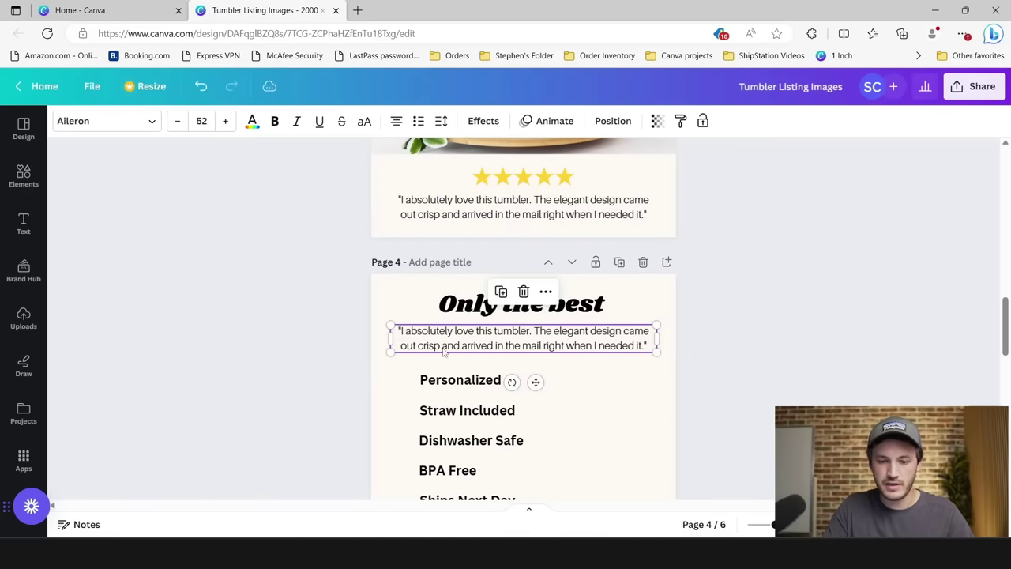
scroll(644, 244, "down", 2)
Step: Replace the copied quote with "Our custom tumblers are dishwasher safe, BPA free, ships next day, and backed by our love it guarantee." and narrow its box
left_click(565, 229)
left_click(566, 229)
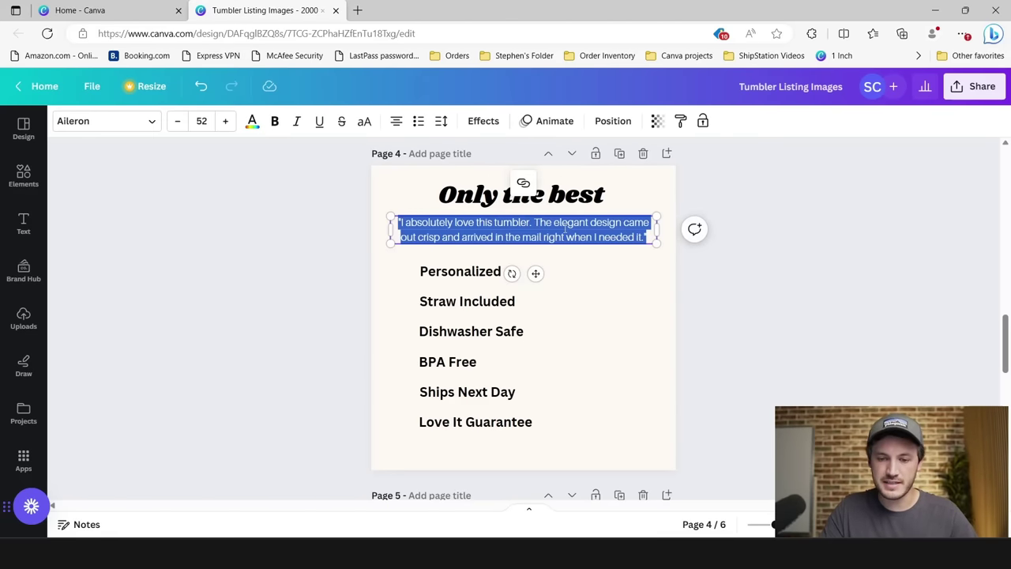
type("Our custom tumblers are")
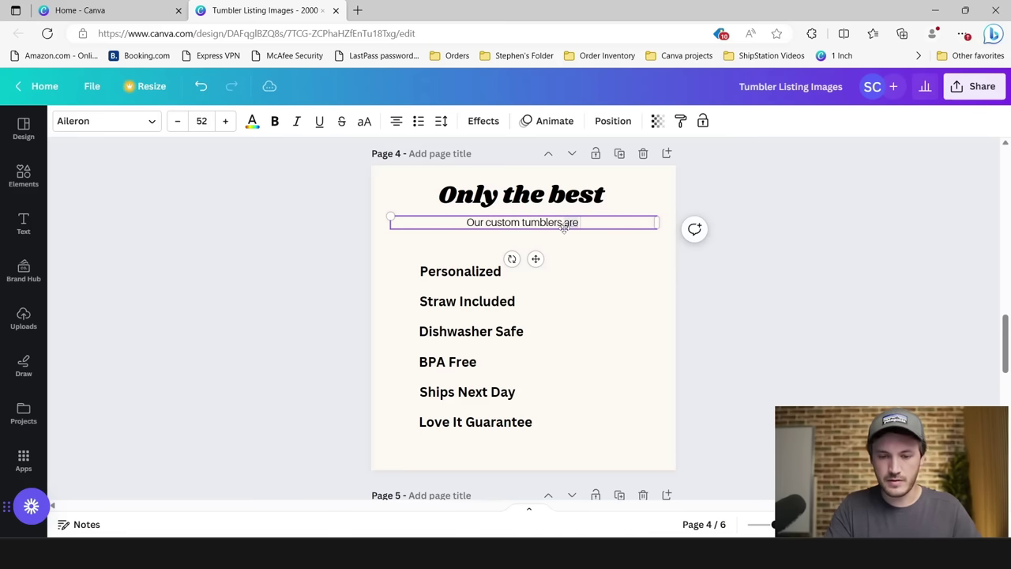
type("dish")
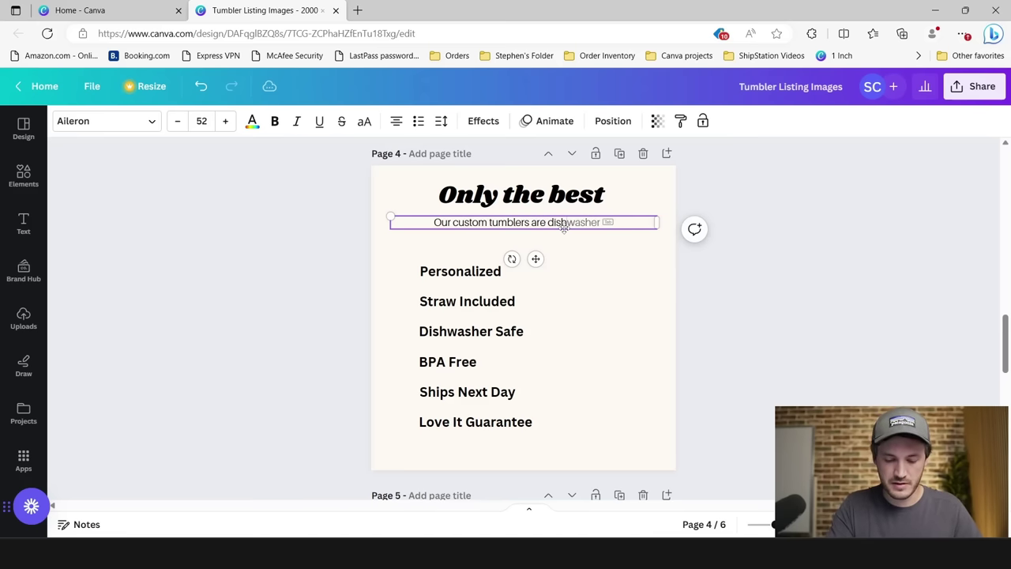
type("washer safe")
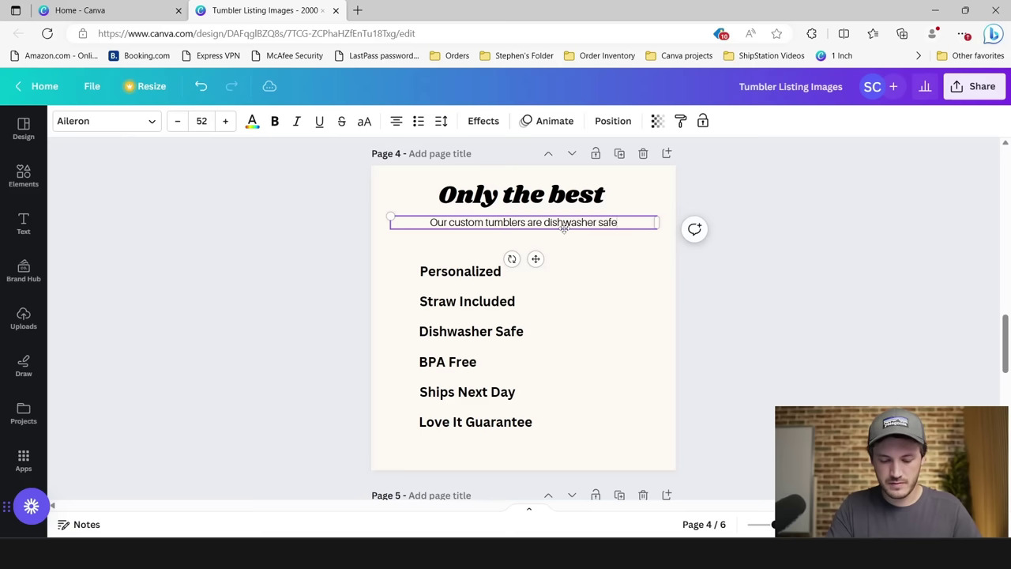
type(", B")
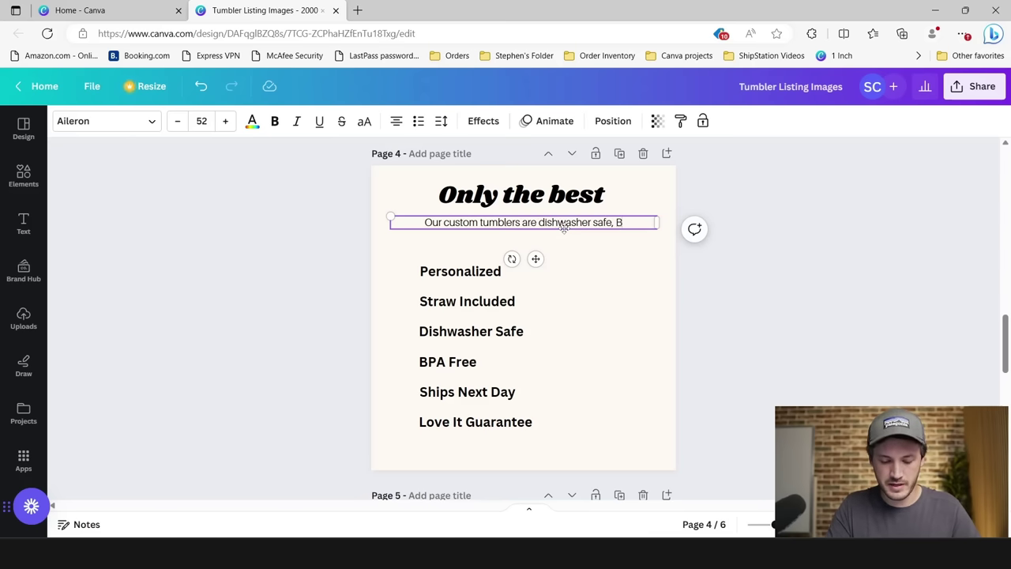
type("PA free,")
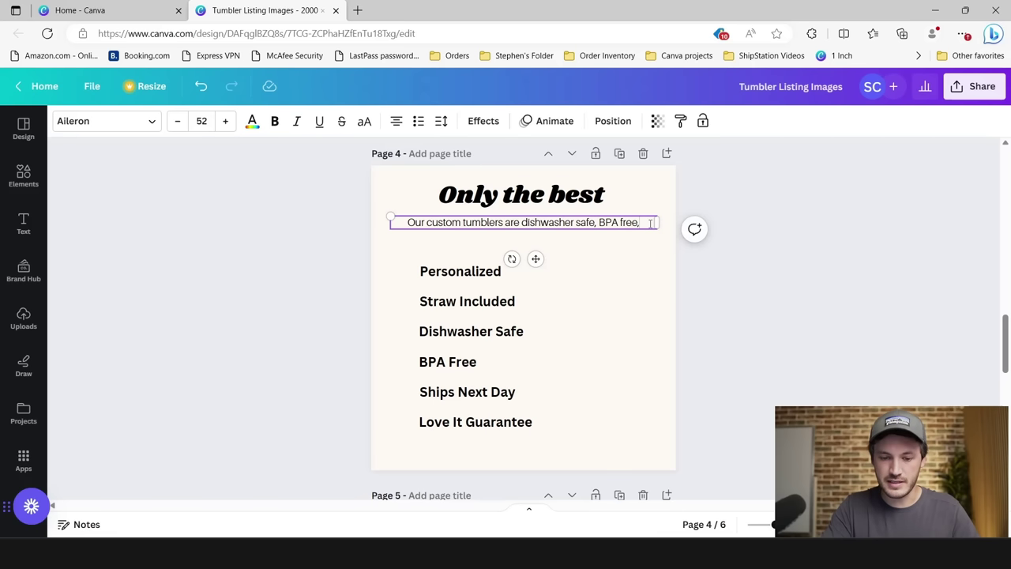
type(" ships next day, and ba")
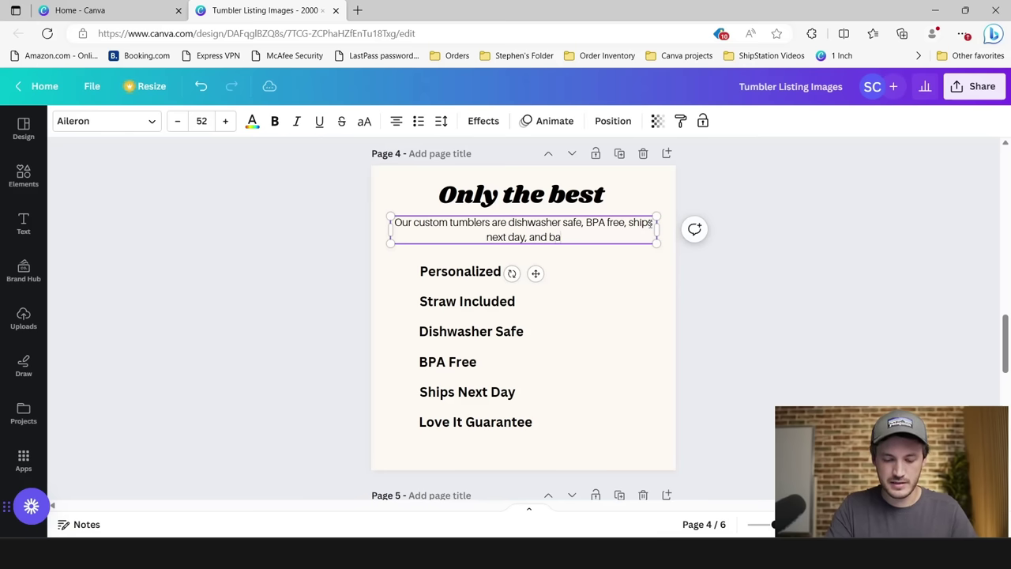
type("our")
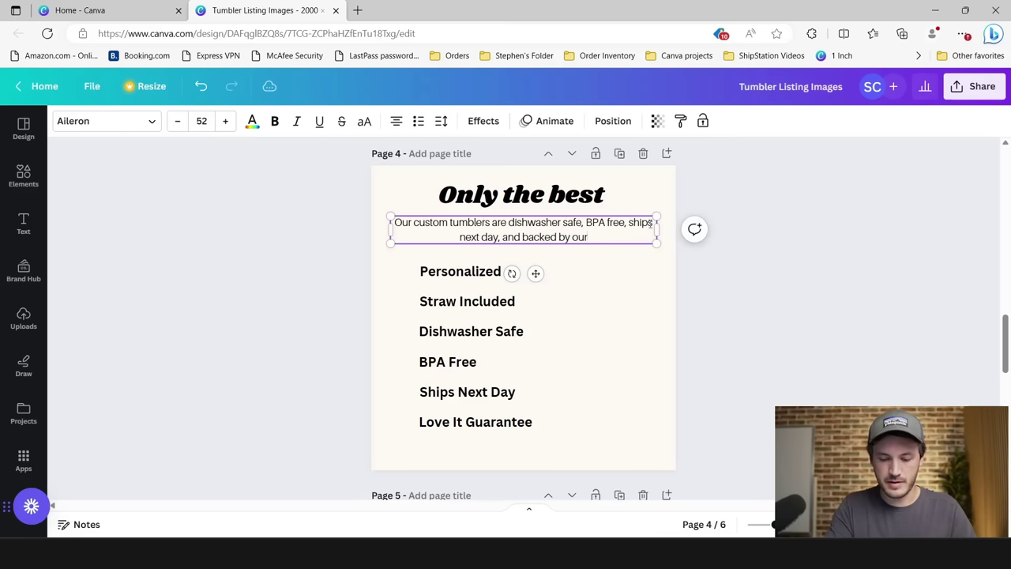
type(" love it")
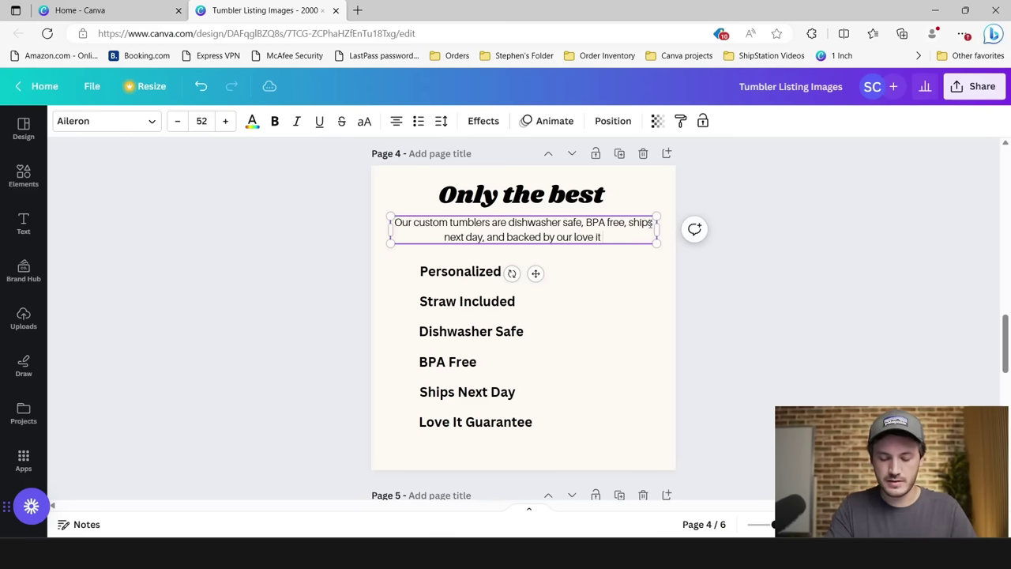
type(" guarantee.")
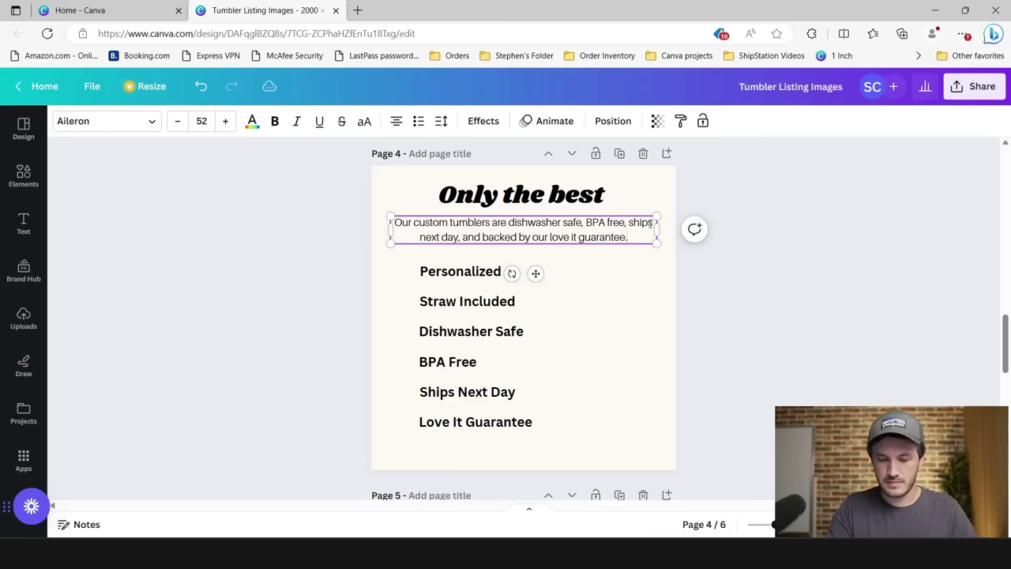
left_click_drag(390, 229, 419, 236)
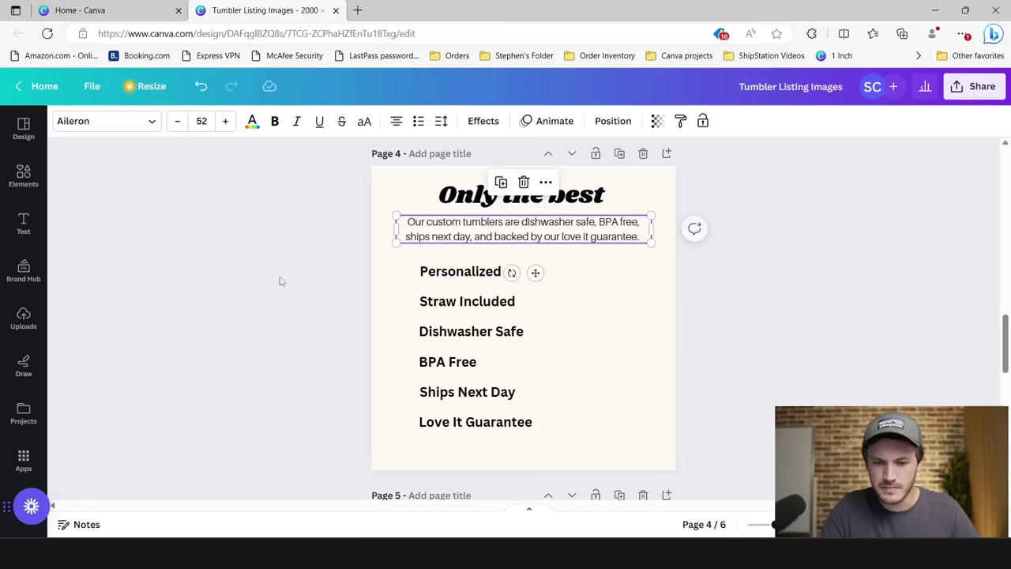
left_click(292, 276)
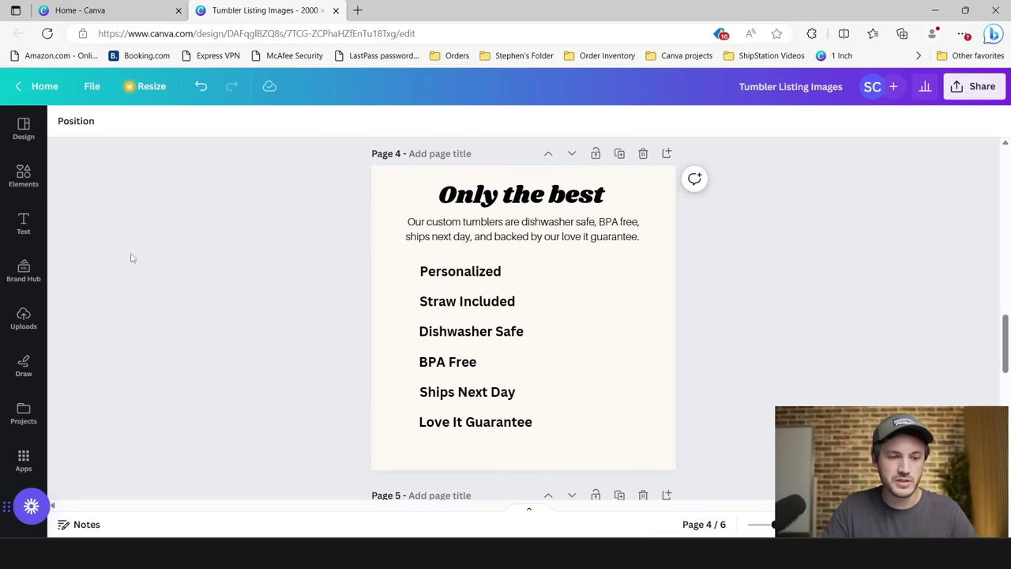
Step: Search the elements for "smile face" and show all matching graphics
left_click(27, 178)
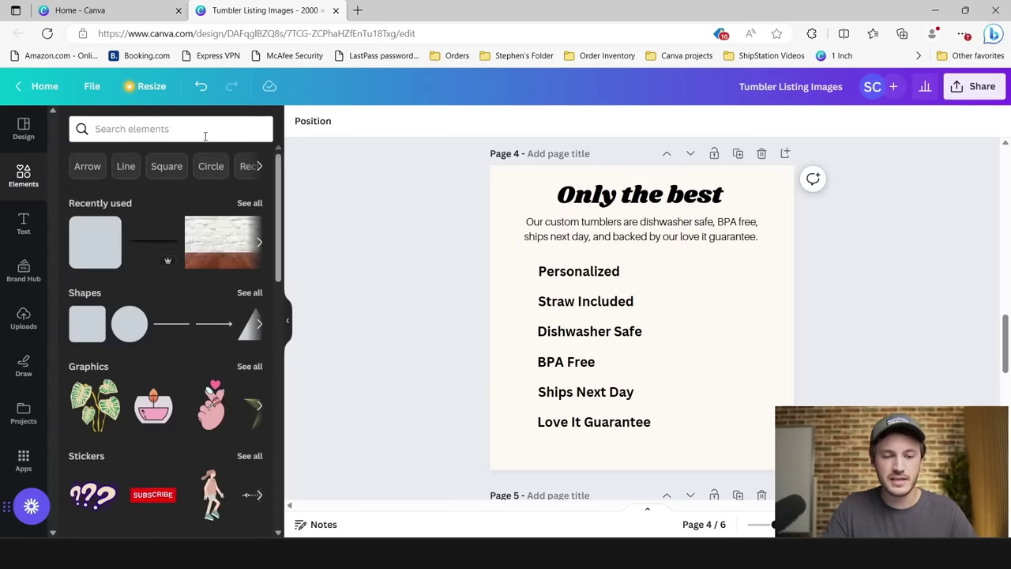
left_click(203, 129)
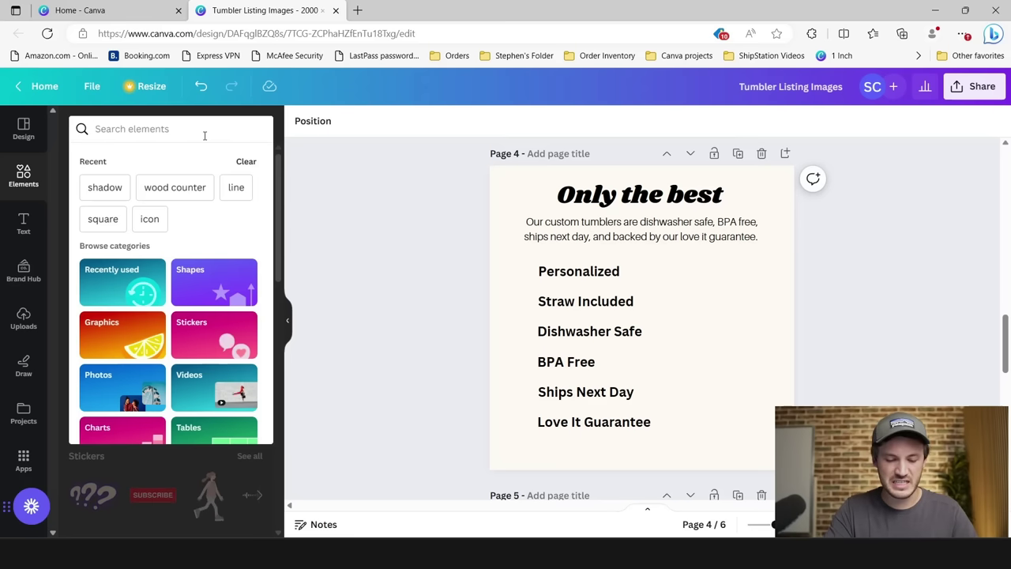
type("smile face")
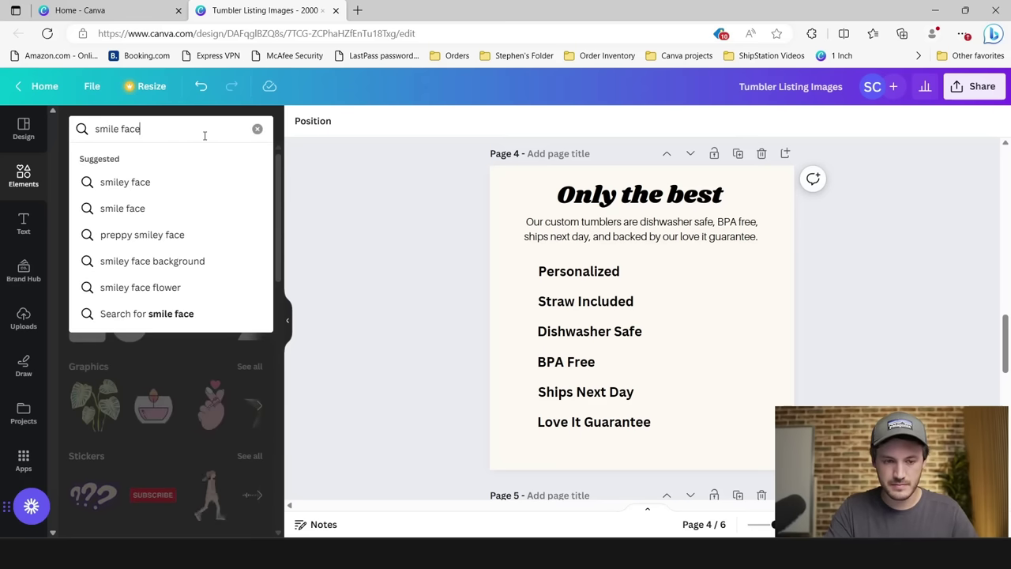
key("Return")
left_click(250, 235)
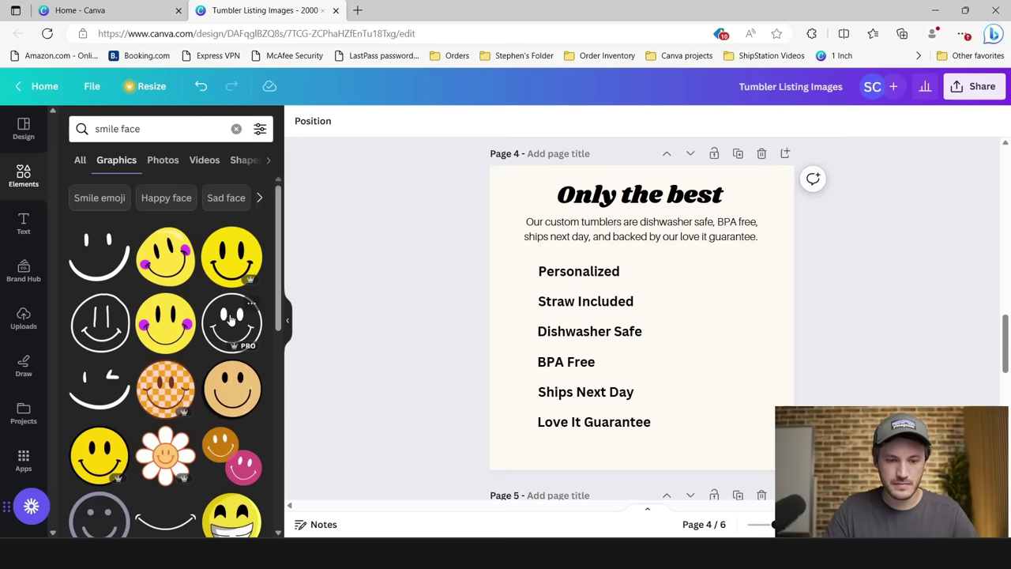
Step: Add the outlined round smiley graphic, shrink it to icon size and place it just left of "Personalized"
left_click(207, 322)
left_click_drag(705, 372, 694, 368)
left_click_drag(629, 313, 607, 285)
left_click(383, 320)
left_click(593, 270)
left_click_drag(557, 259, 510, 278)
left_click(501, 280)
left_click(515, 272)
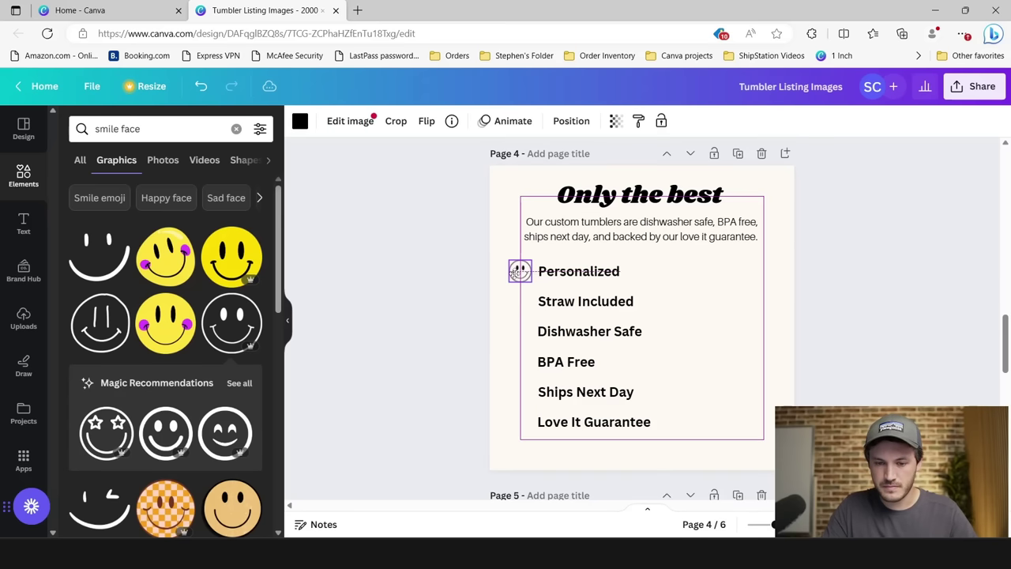
left_click(482, 298)
Step: Search the graphics for "straw icon" and look through the results for a suitable straw outline
left_click(109, 129)
double_click(109, 129)
type("straw icon")
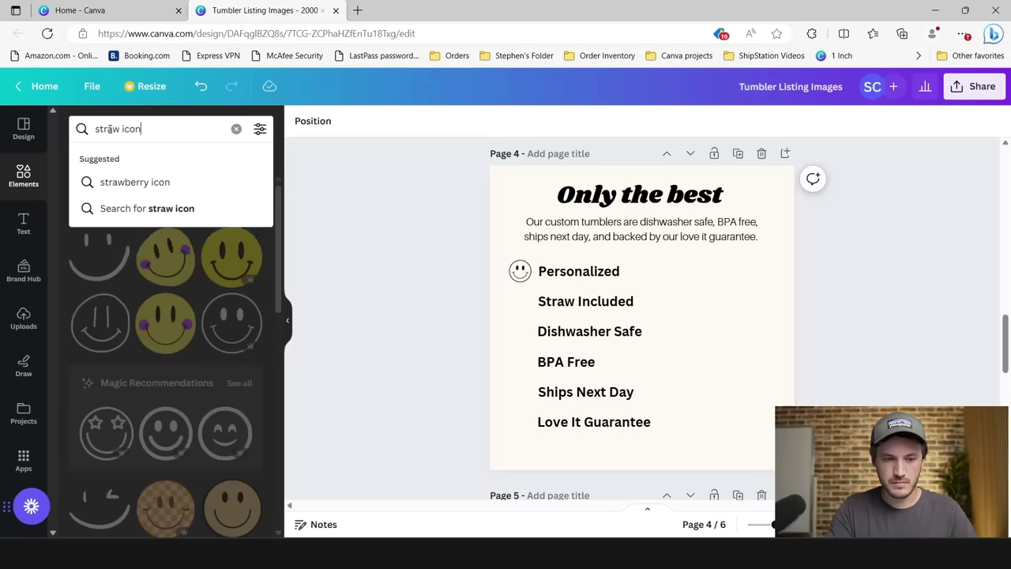
key("Return")
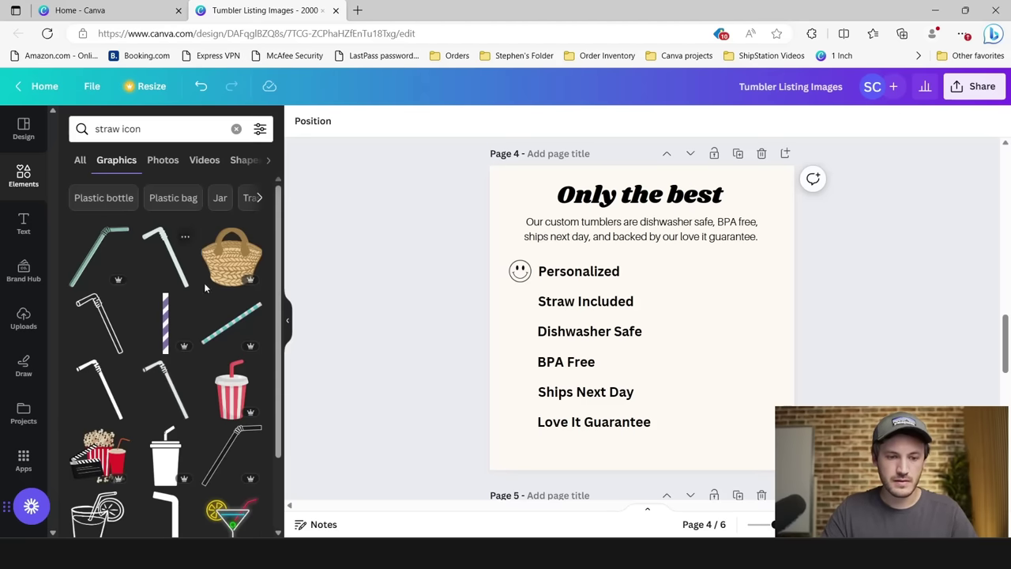
scroll(119, 357, "down", 1)
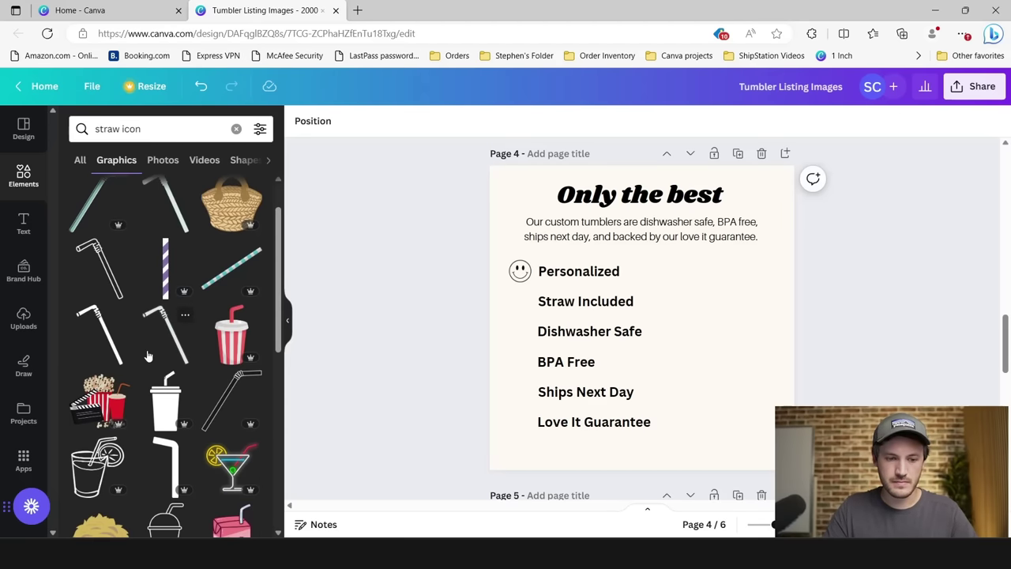
scroll(168, 379, "up", 1)
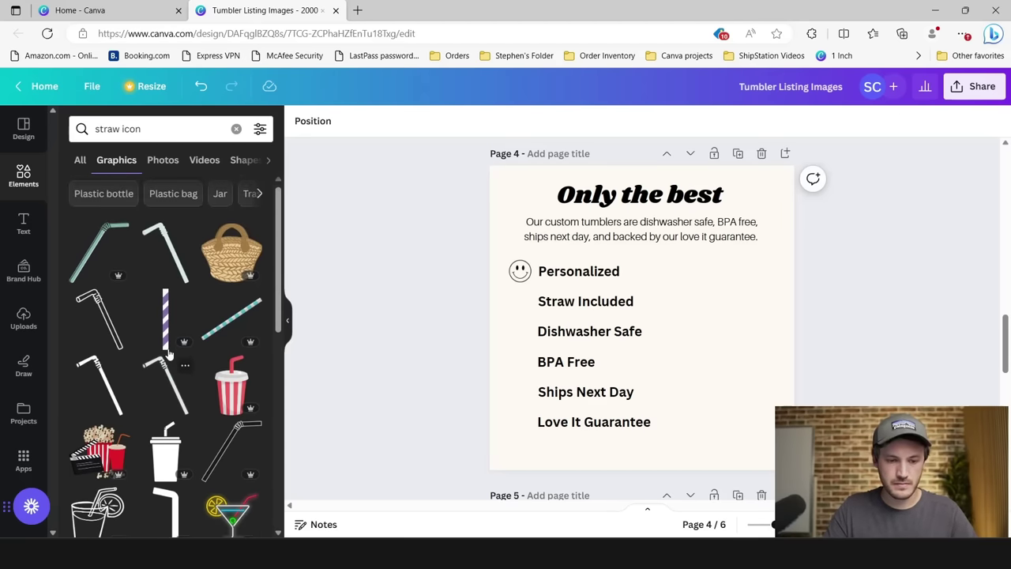
scroll(180, 340, "down", 2)
scroll(180, 341, "down", 4)
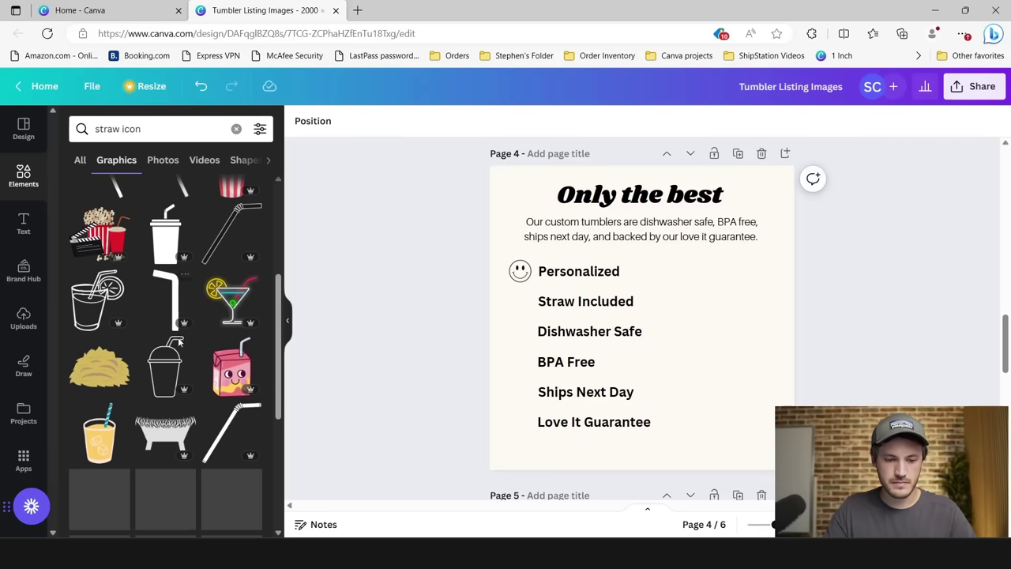
scroll(176, 350, "up", 4)
scroll(182, 371, "up", 1)
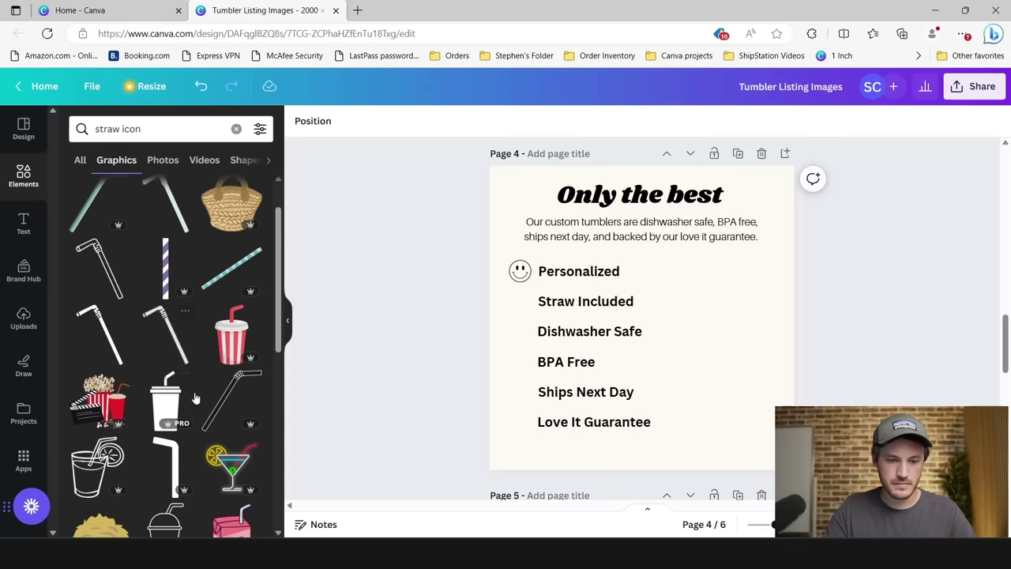
Step: Try the bent straw graphic on page 4 at icon size and remove it from the page
left_click(230, 405)
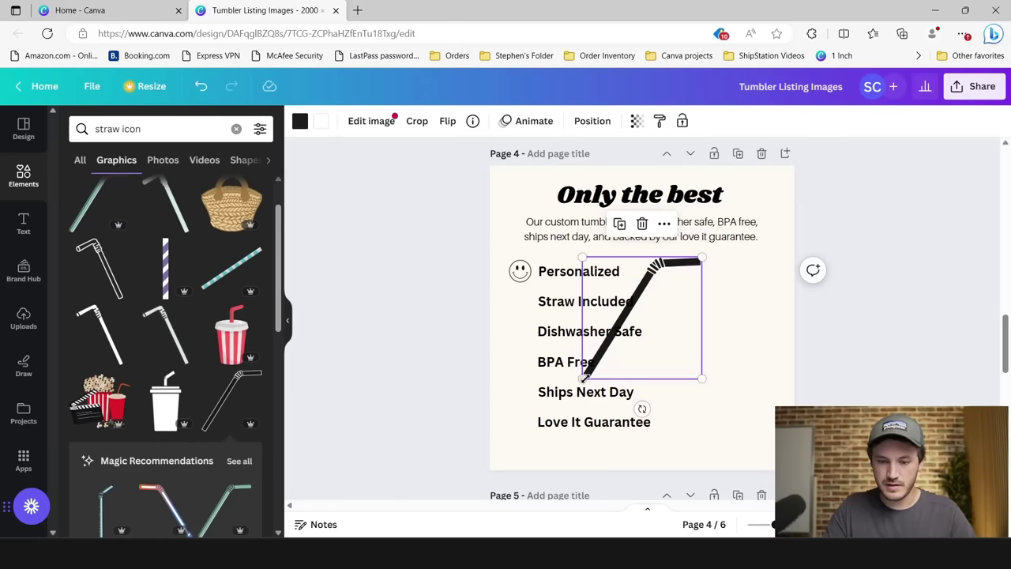
left_click_drag(582, 377, 677, 282)
left_click(884, 280)
left_click(689, 274)
Step: Search the graphics for "tumbler" and look through the results for an icon-style drawing
left_click(124, 129)
key("ctrl+a")
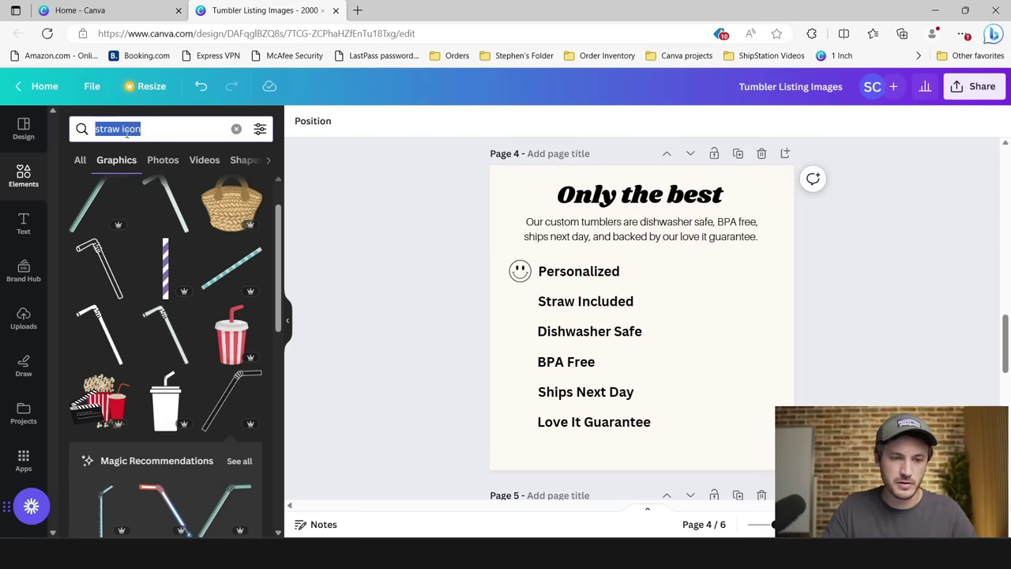
type("tumbler")
key("Return")
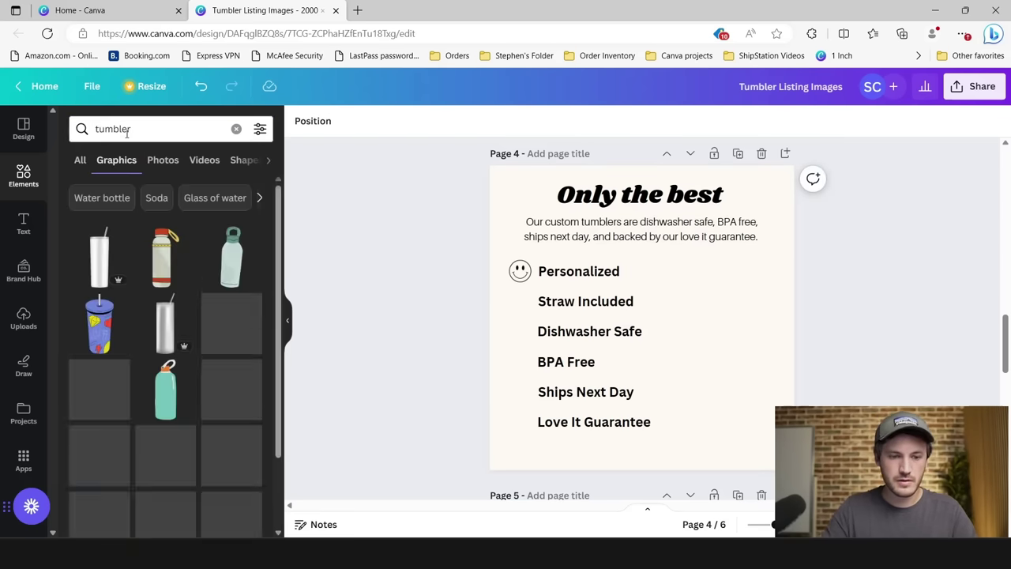
scroll(182, 282, "down", 5)
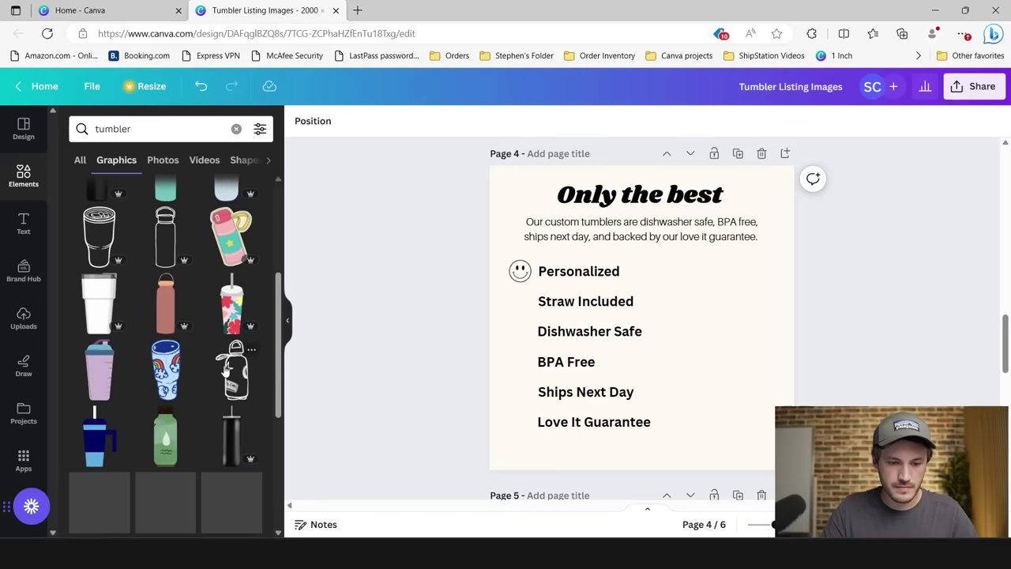
Step: Search the graphics for "tumbler icon" and place the lidded cup with straw at icon size just left of "Straw Included"
left_click(141, 134)
type("ic")
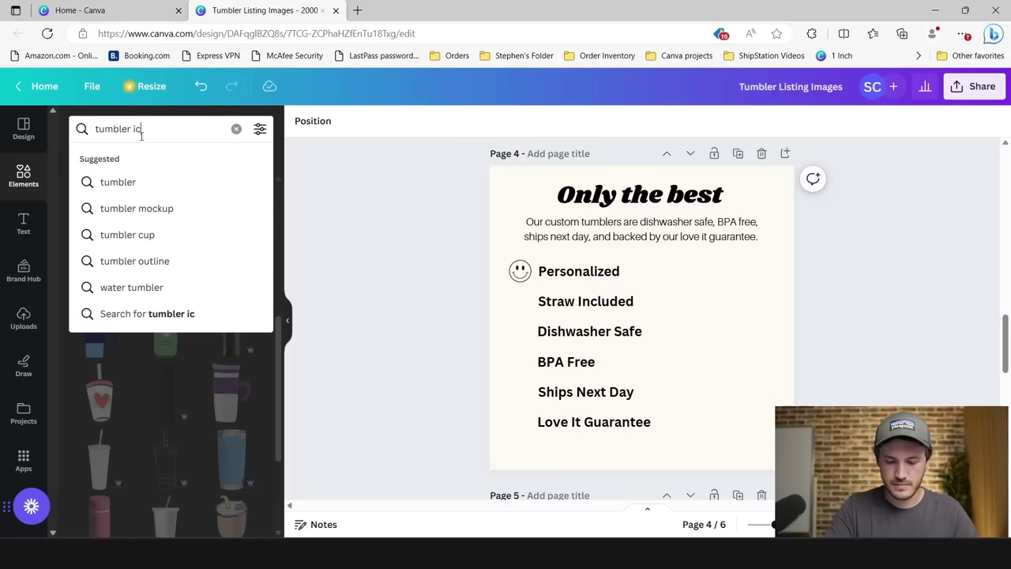
type("on")
key("Return")
scroll(229, 270, "down", 5)
scroll(251, 353, "down", 8)
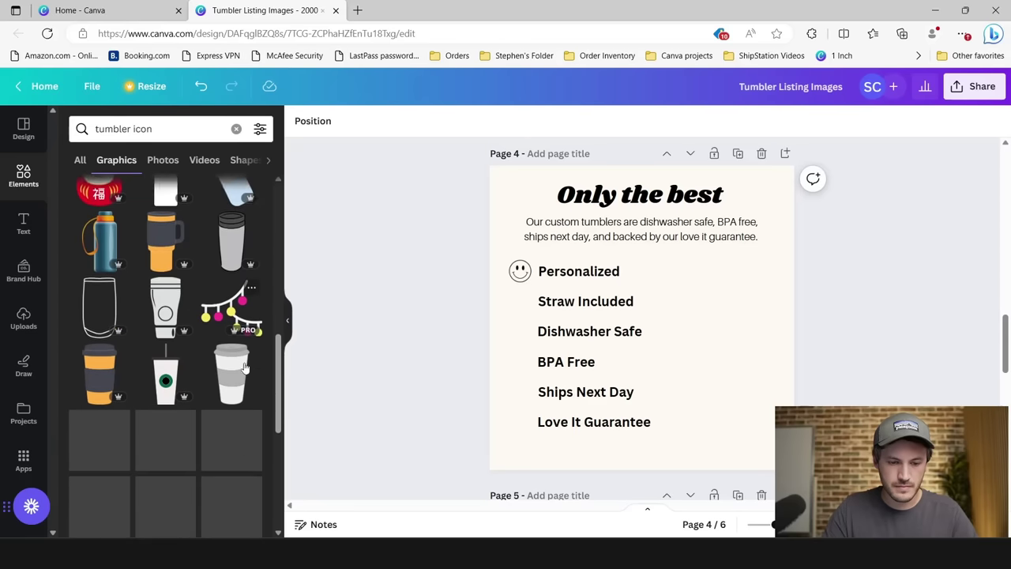
scroll(245, 367, "down", 3)
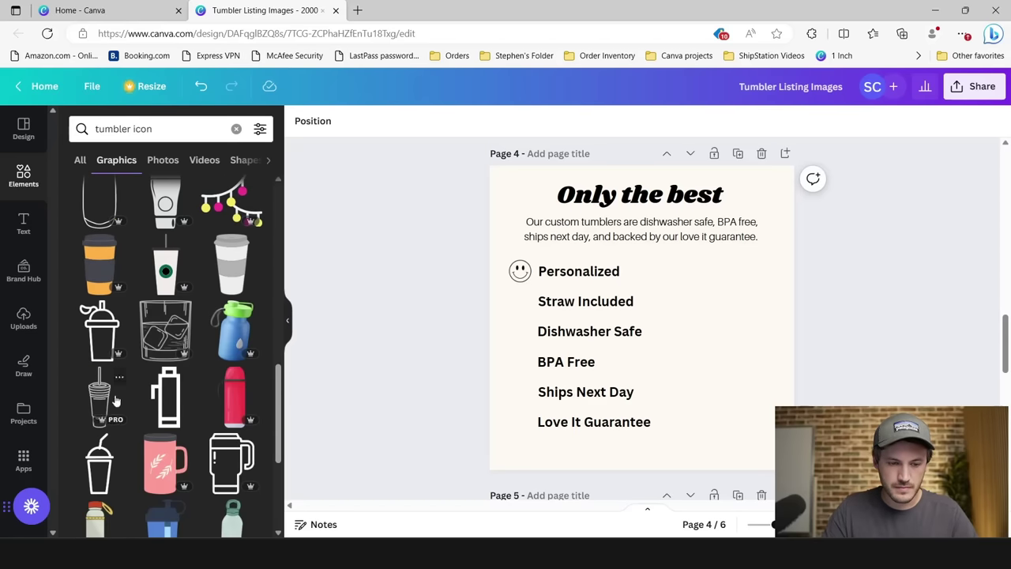
left_click(117, 398)
left_click_drag(622, 365, 521, 301)
left_click(669, 284)
left_click(417, 324)
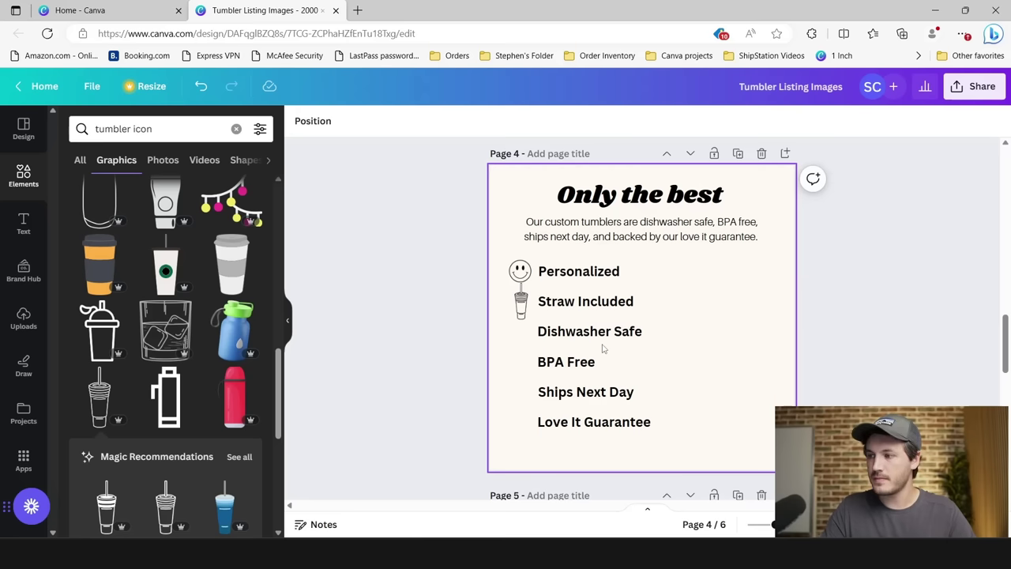
Step: Search the graphics for "dish icon" and look through the results for an outlined dishwashing drawing
left_click(156, 132)
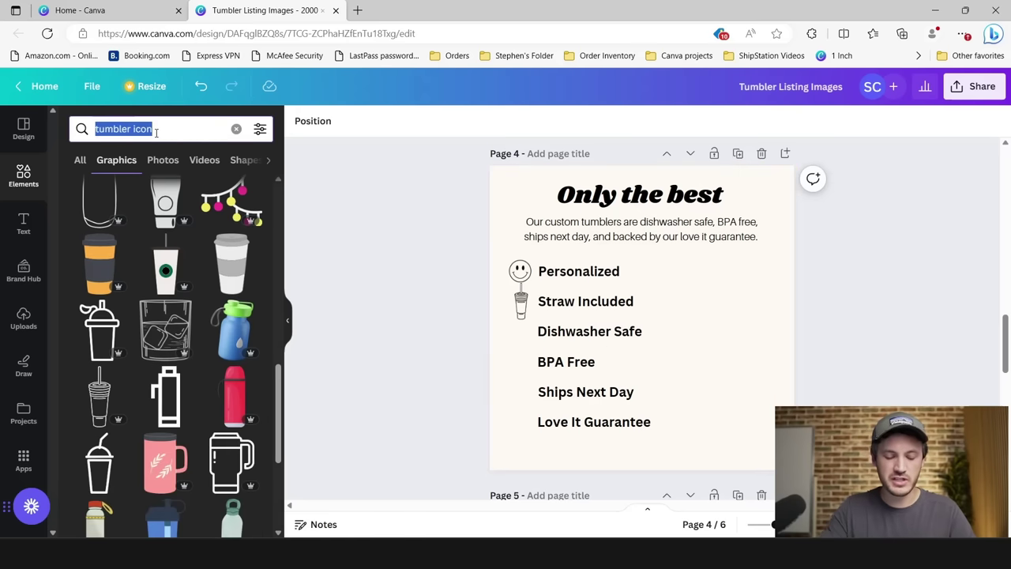
type("dish icon")
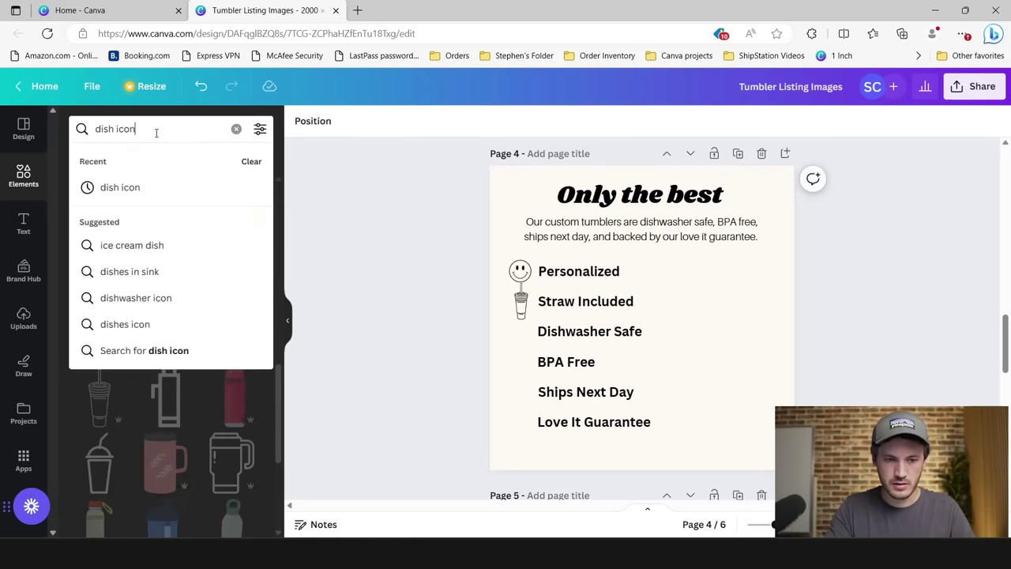
key("Return")
scroll(161, 318, "down", 3)
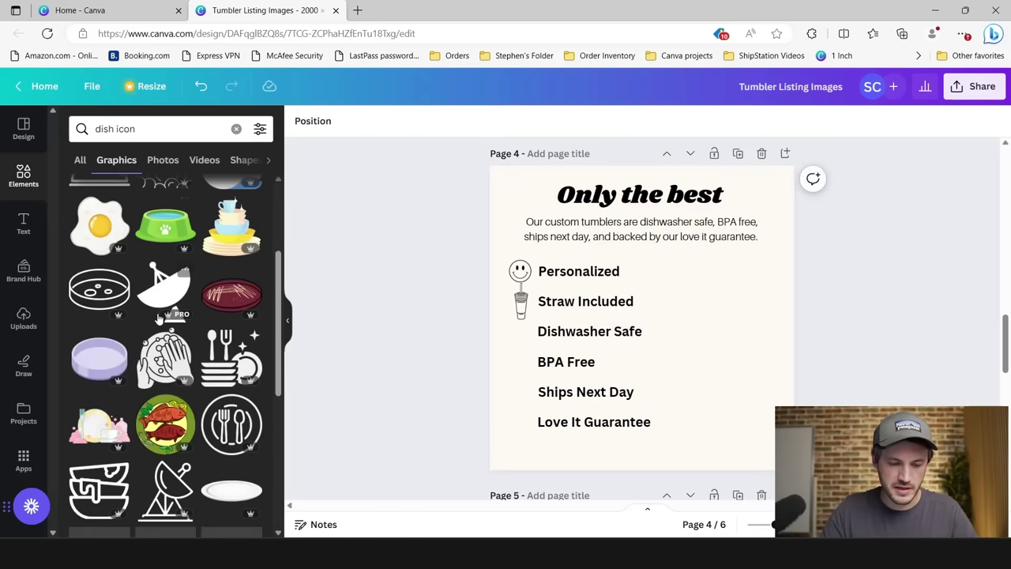
scroll(166, 323, "down", 5)
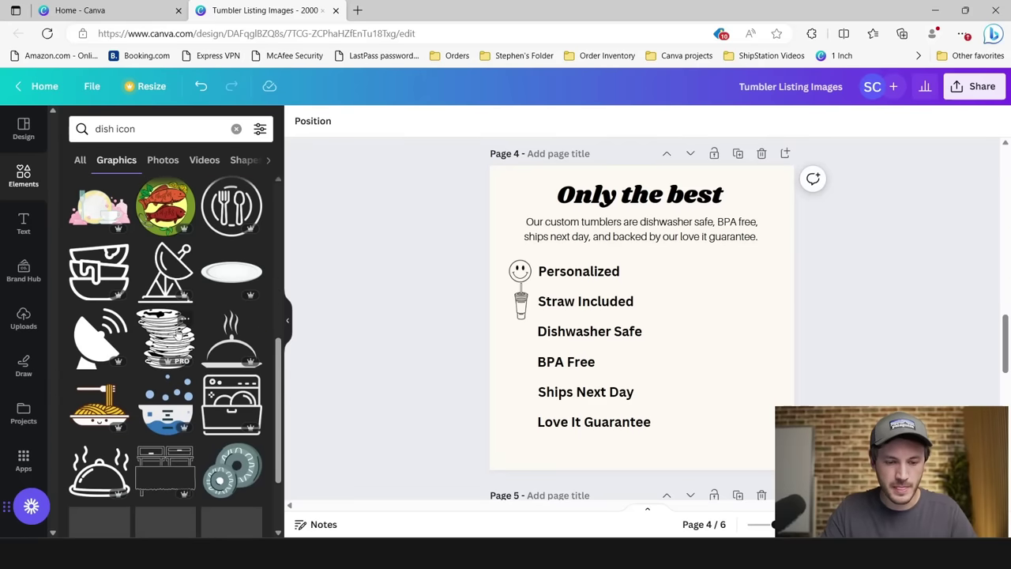
scroll(174, 340, "down", 3)
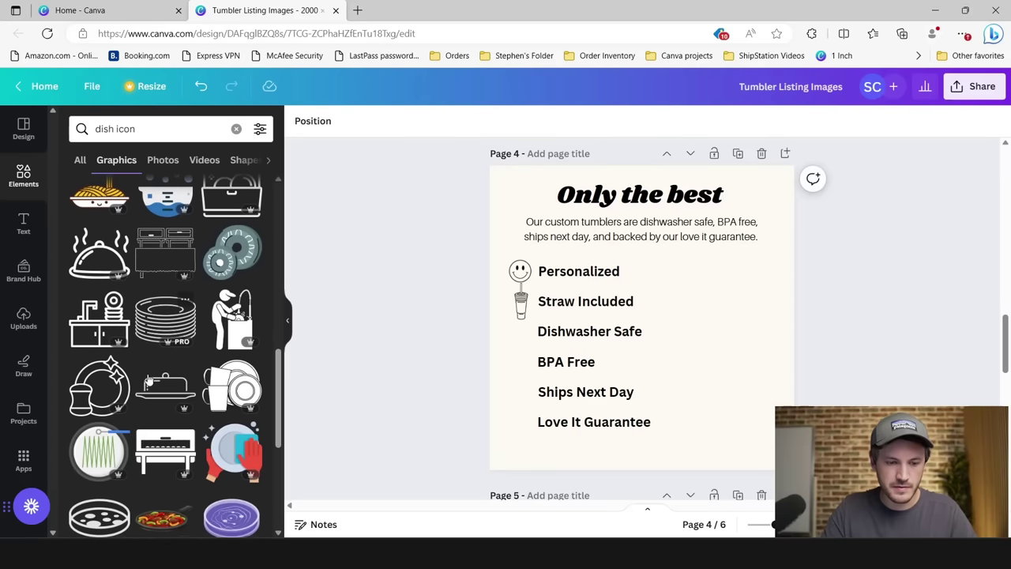
Step: Add the outlined sparkling plate with sponge, shrink it to icon size and place it just left of "Dishwasher Safe"
left_click(99, 386)
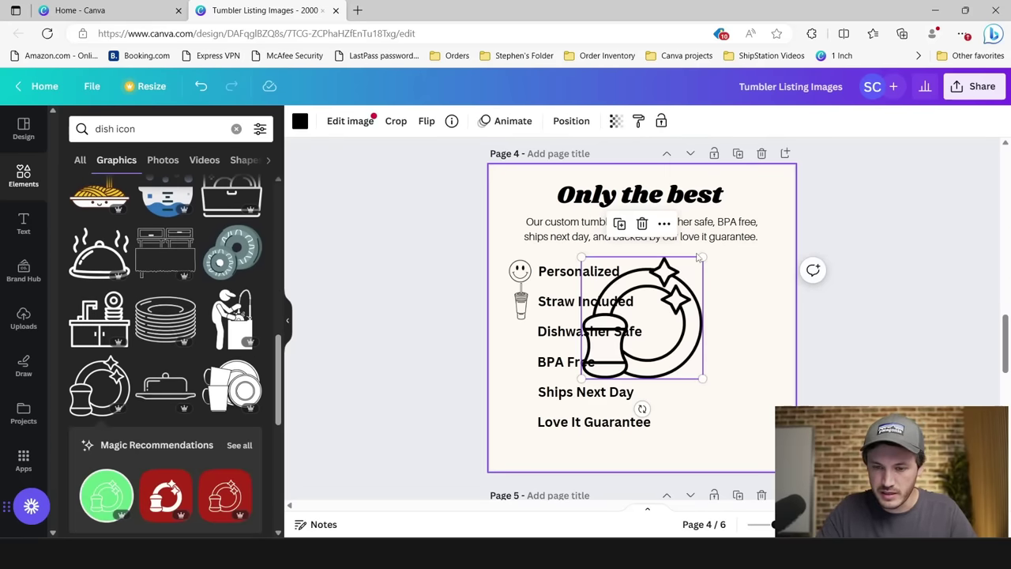
left_click_drag(698, 254, 688, 271)
left_click_drag(627, 335, 523, 317)
left_click(660, 357)
left_click_drag(495, 347, 519, 332)
left_click(437, 341)
left_click(429, 338)
left_click(519, 333)
left_click(458, 355)
left_click(521, 330)
left_click(422, 361)
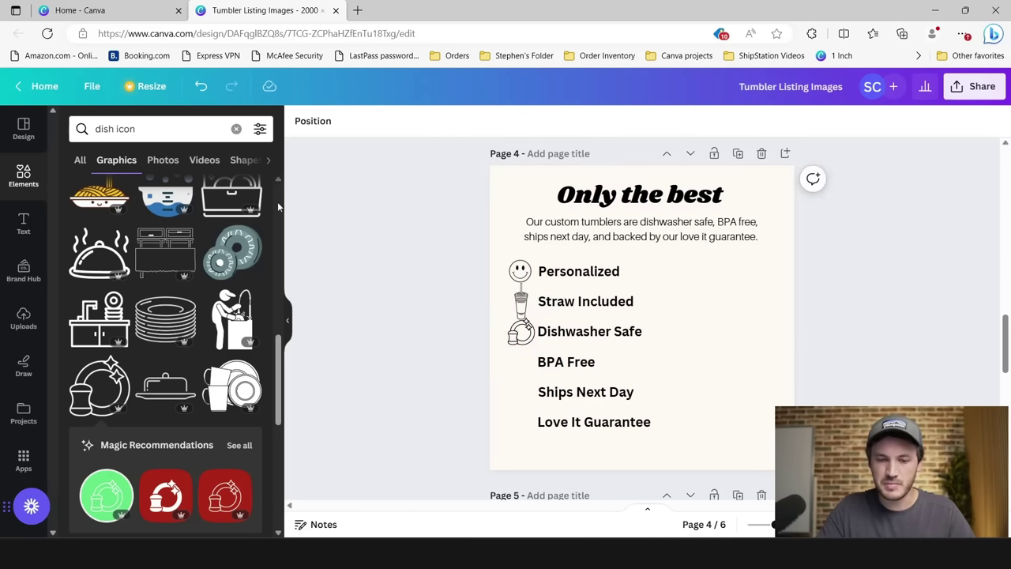
Step: Search the graphics for "BPA icon" and look through the results for a simple outlined symbol
double_click(162, 131)
type("BPA icon")
key("Return")
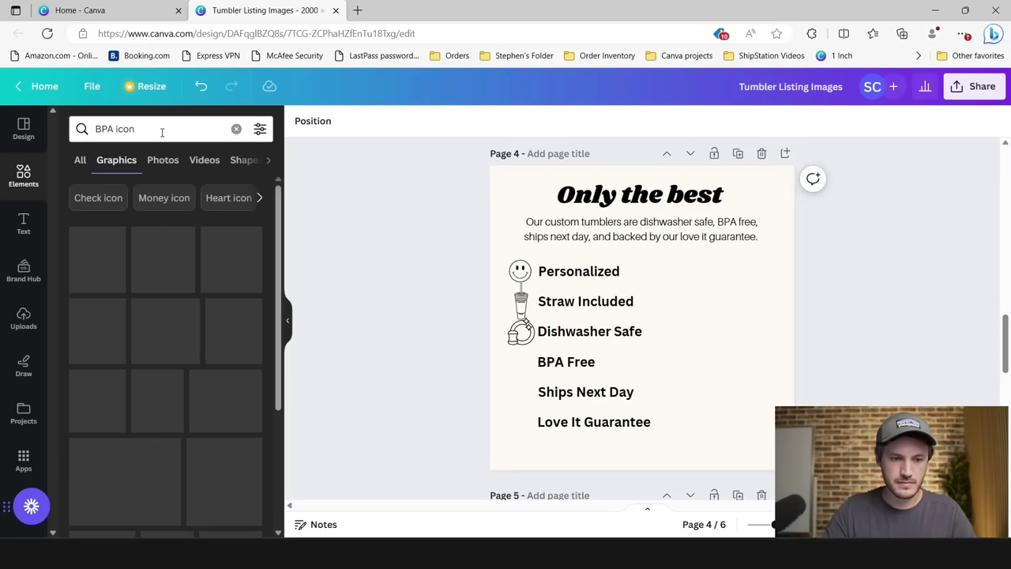
scroll(192, 333, "down", 2)
scroll(192, 333, "down", 5)
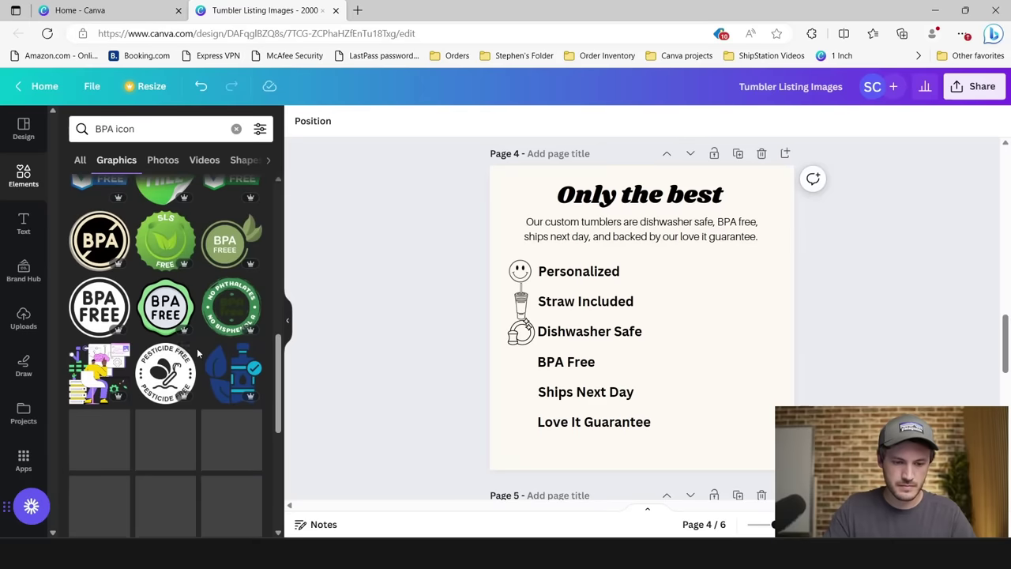
scroll(197, 353, "down", 5)
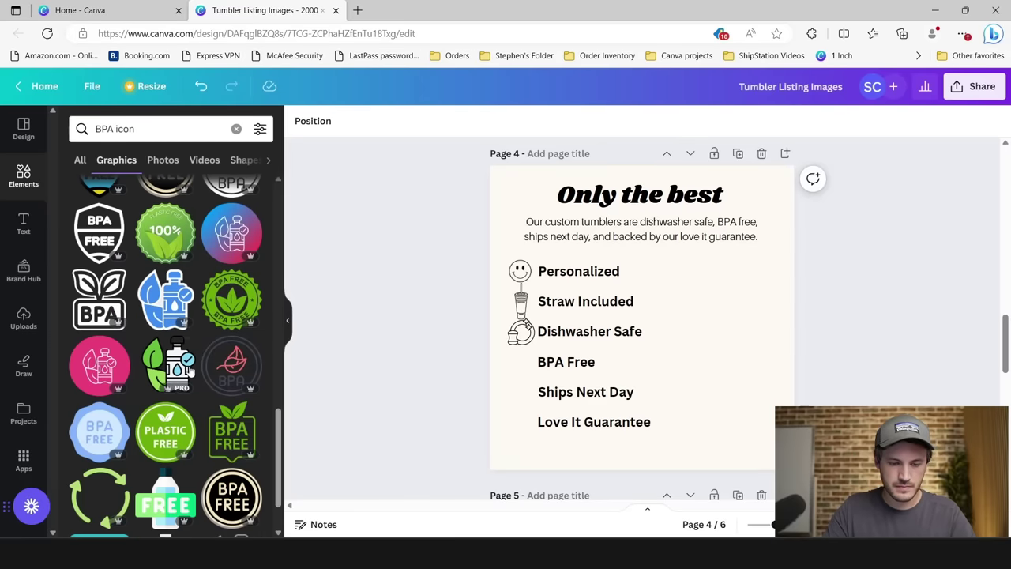
scroll(188, 373, "down", 5)
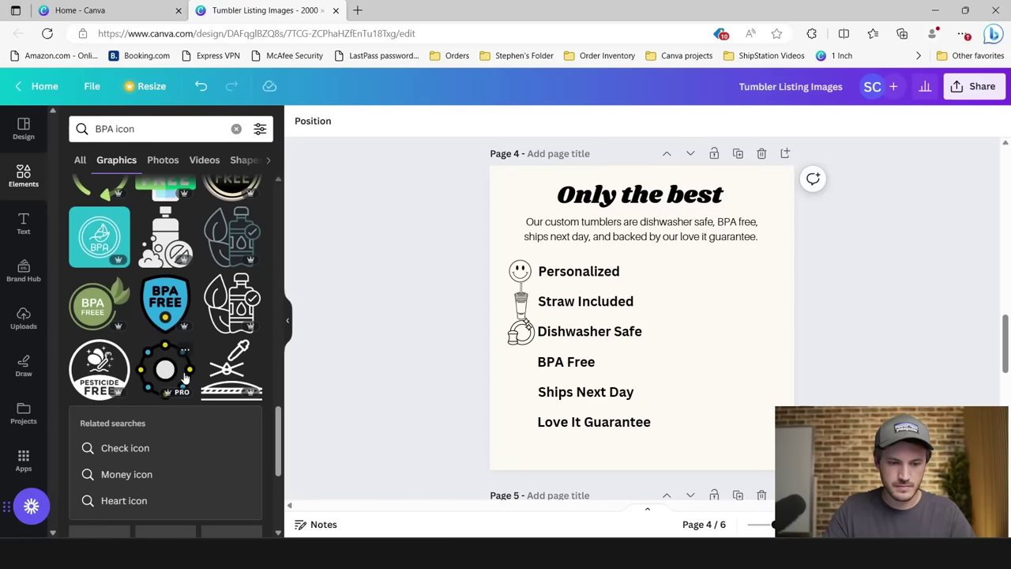
scroll(184, 379, "down", 10)
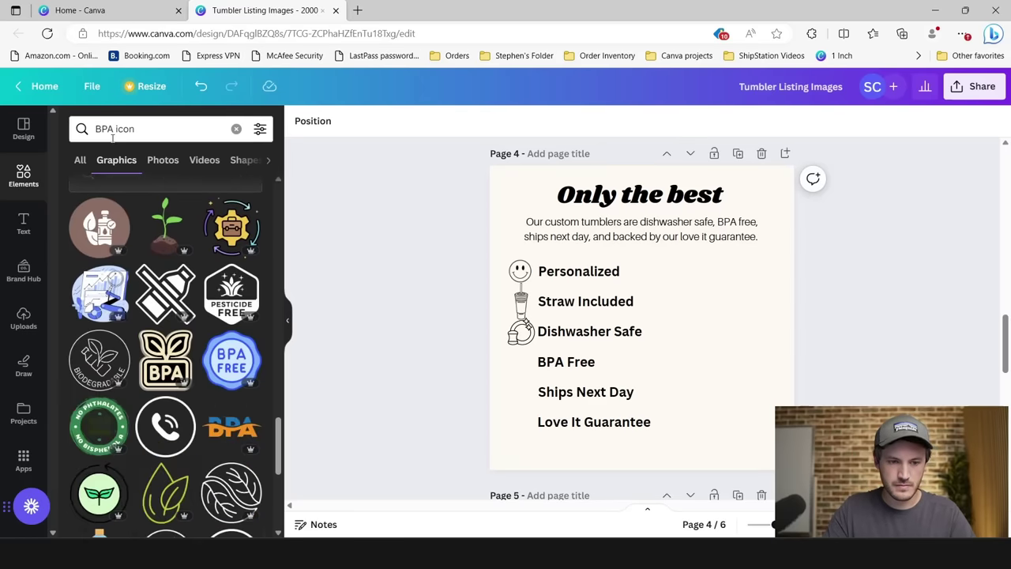
Step: Search the graphics for "plant icon" and place the two-leaf sprout outline at icon size just left of "BPA Free"
left_click(103, 131)
double_click(103, 130)
type("plant")
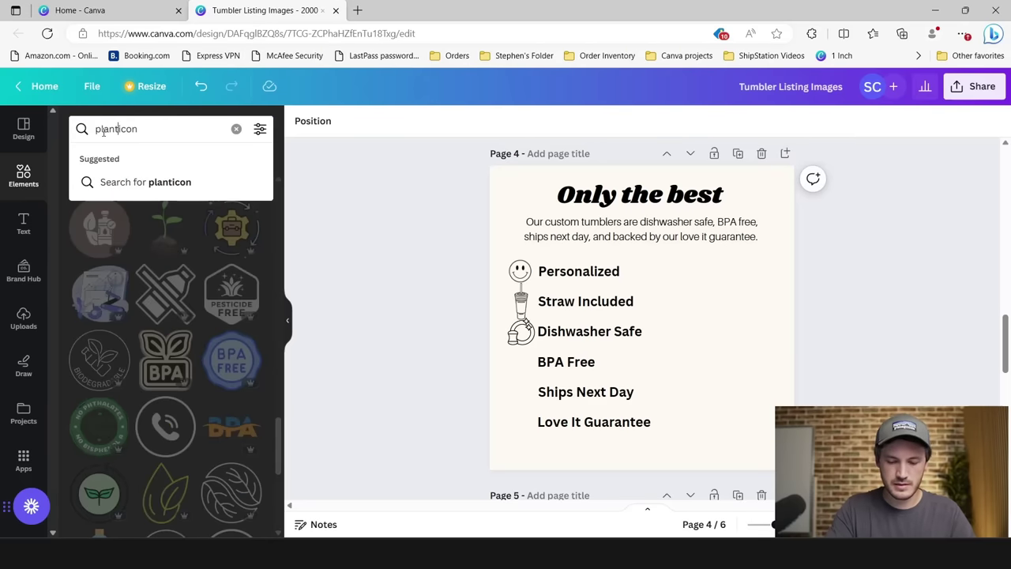
key("Return")
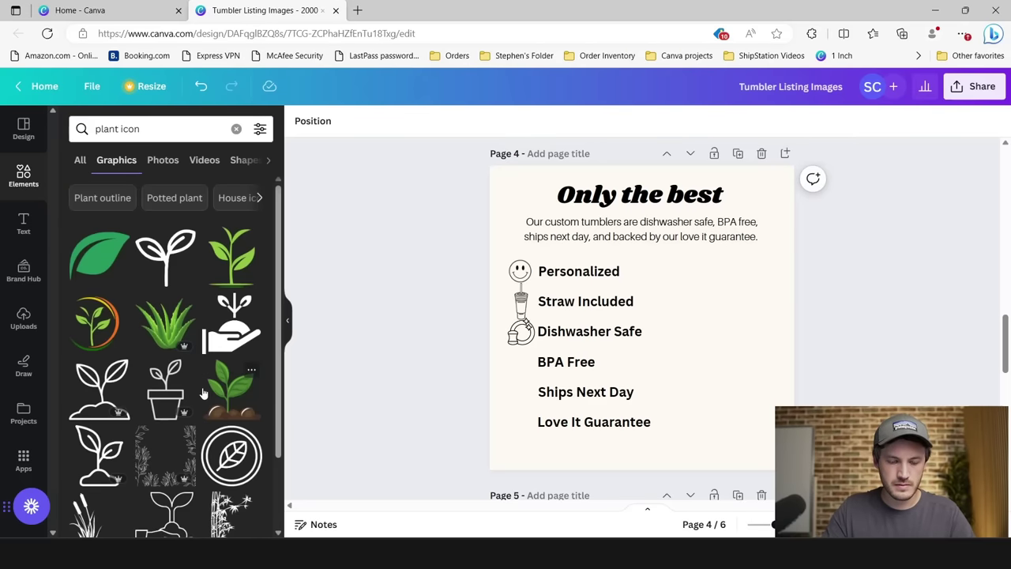
scroll(203, 392, "down", 3)
scroll(184, 339, "up", 3)
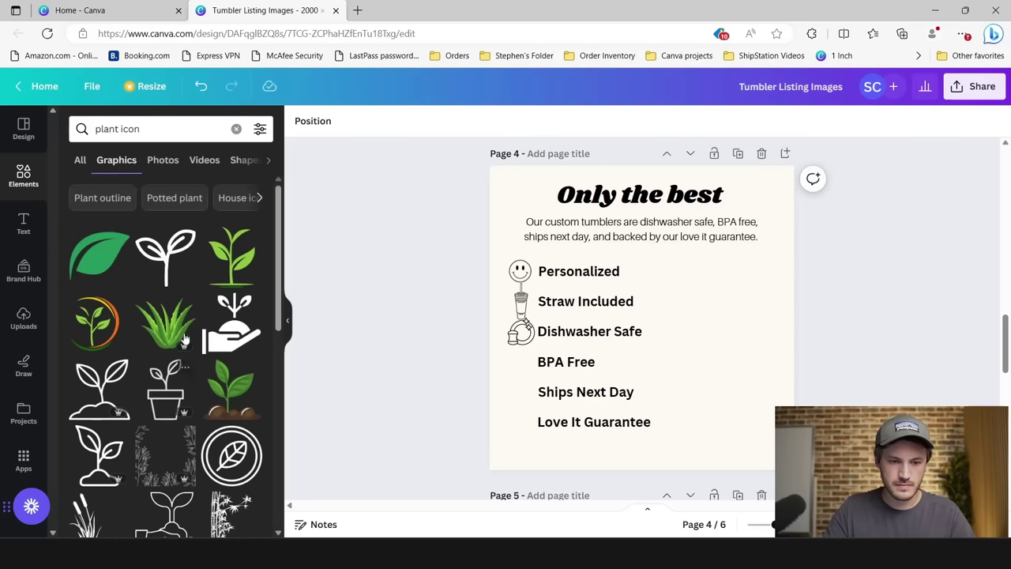
left_click(172, 246)
left_click_drag(703, 259, 524, 360)
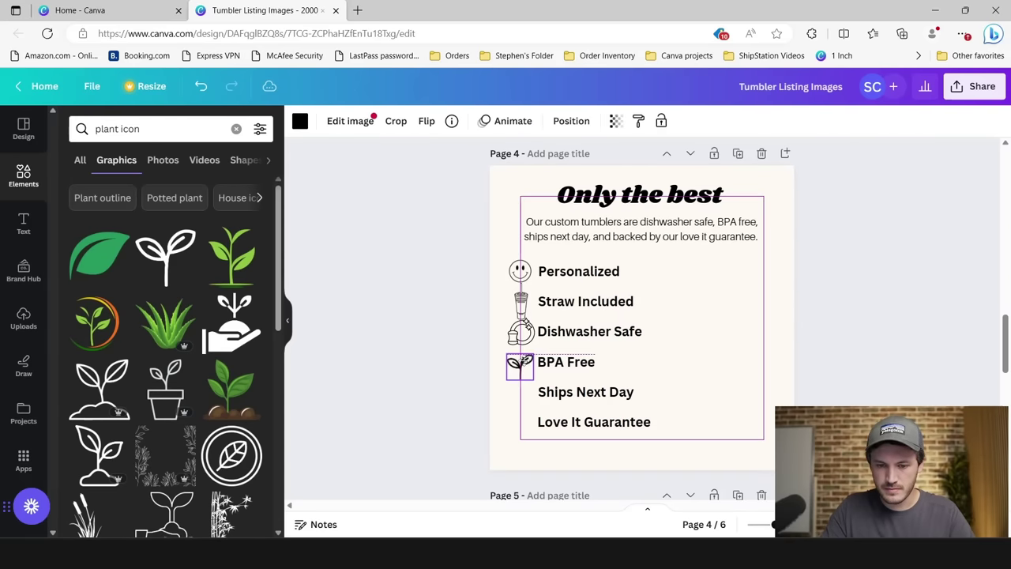
left_click(407, 387)
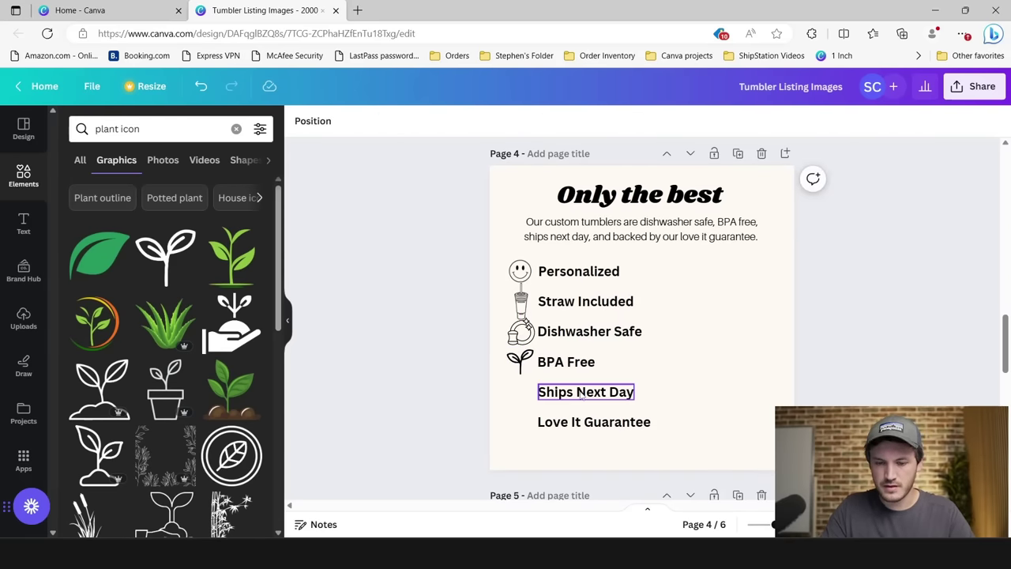
Step: Search the graphics for "ship icon" and place the speeding delivery van at icon size just left of "Ships Next Day"
triple_click(151, 128)
type("s")
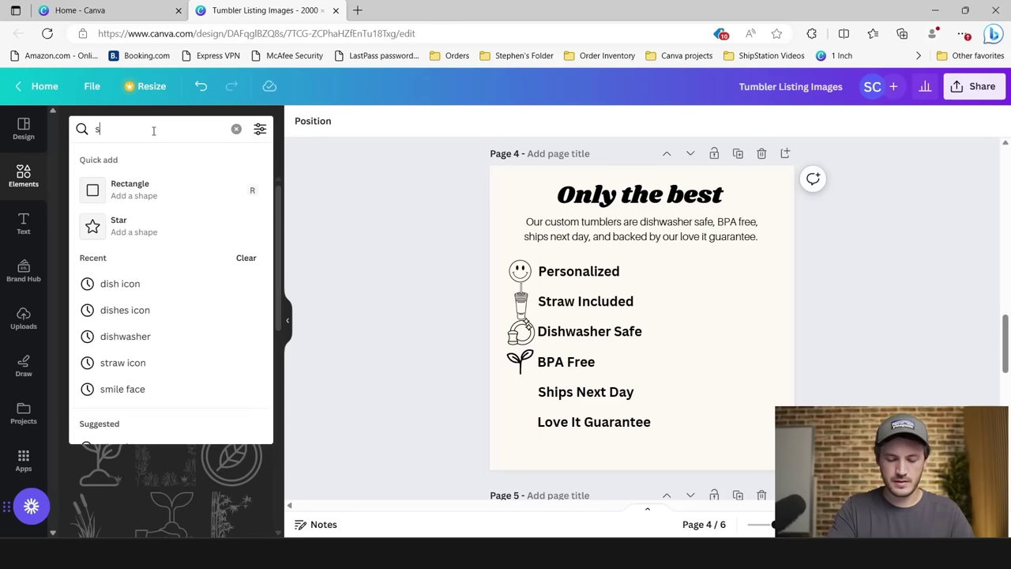
type("hip icon")
key("Return")
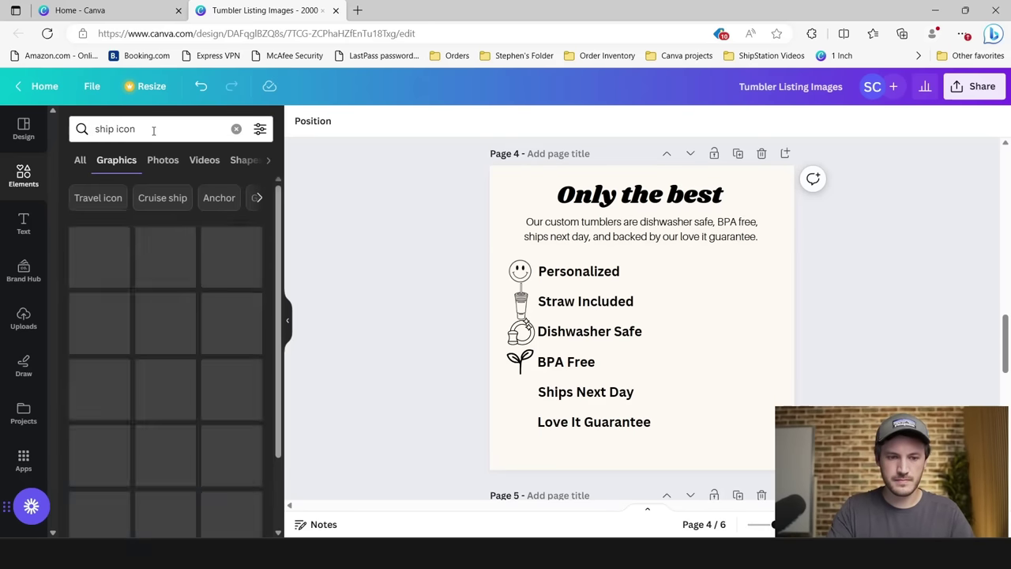
left_click(174, 268)
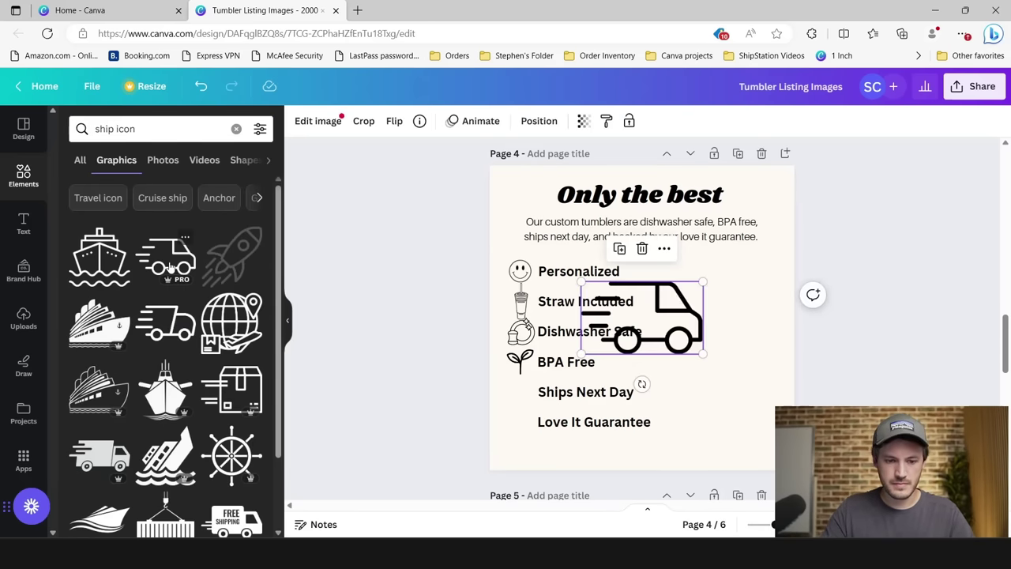
left_click_drag(704, 278, 511, 392)
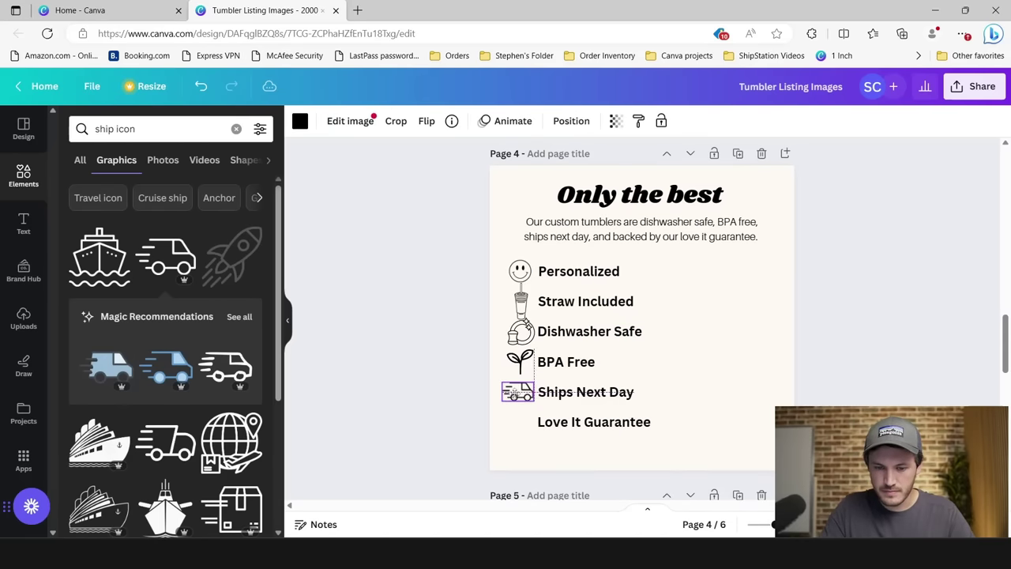
left_click(582, 438)
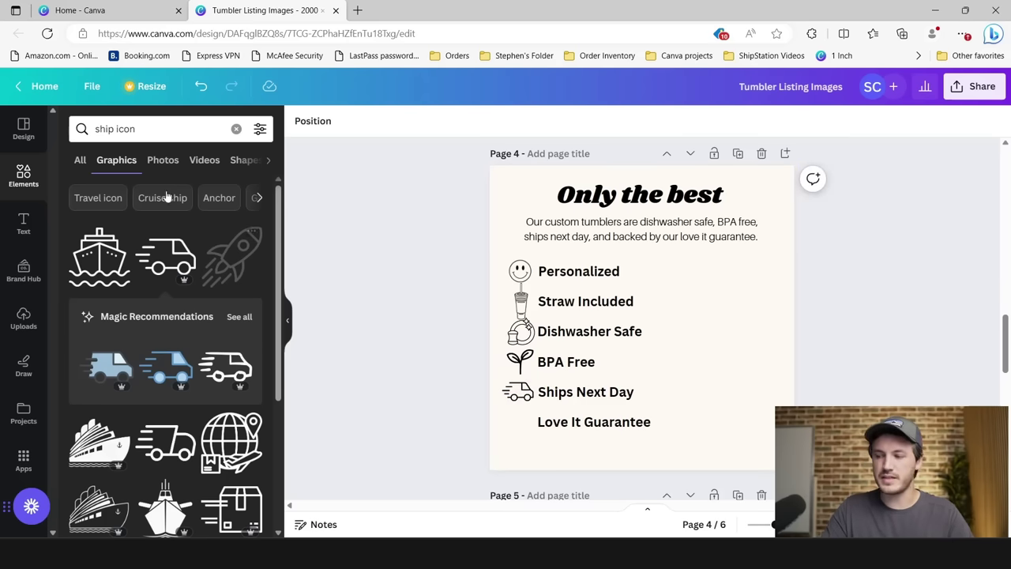
Step: Search the graphics for "love icon" and look through the results for a matching outlined heart
left_click(154, 132)
triple_click(156, 132)
type("lov")
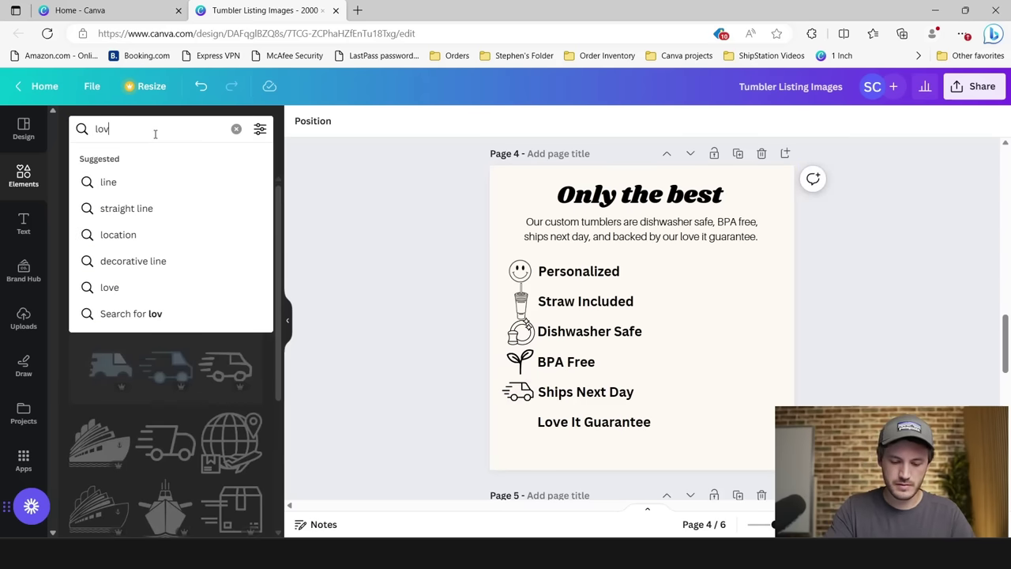
type("e o icon")
key("Return")
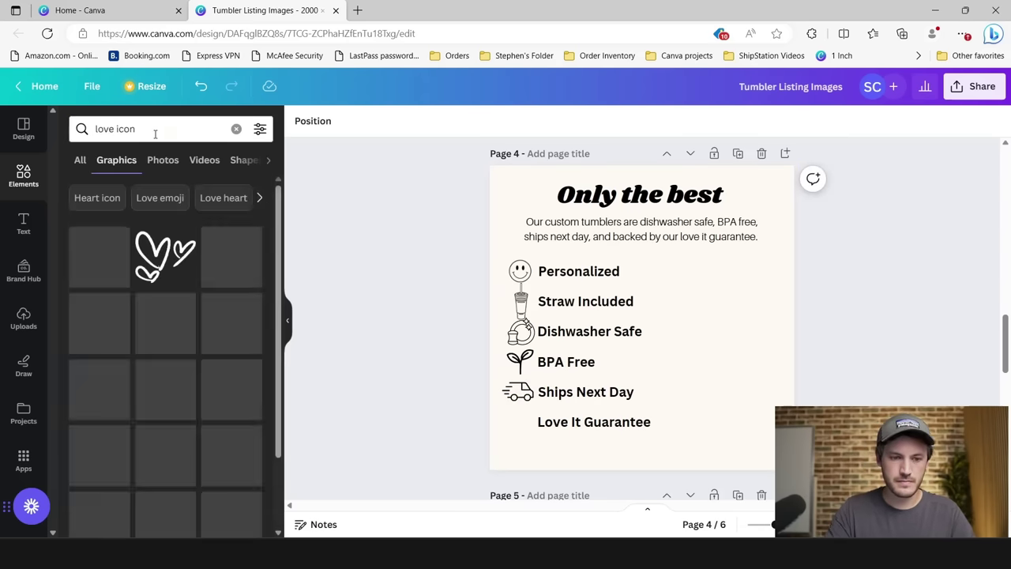
scroll(133, 257, "down", 2)
scroll(133, 258, "down", 3)
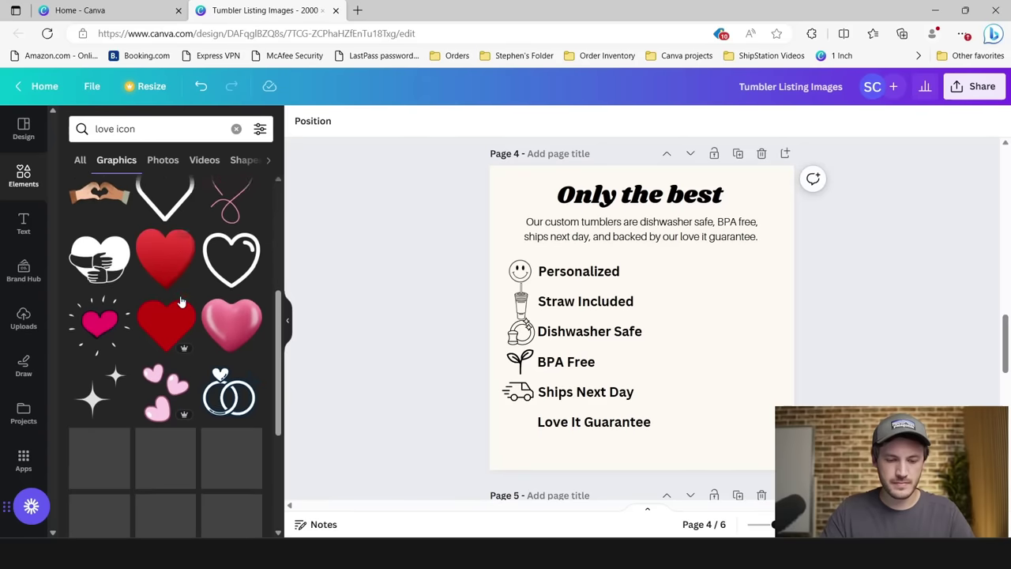
scroll(202, 427, "down", 3)
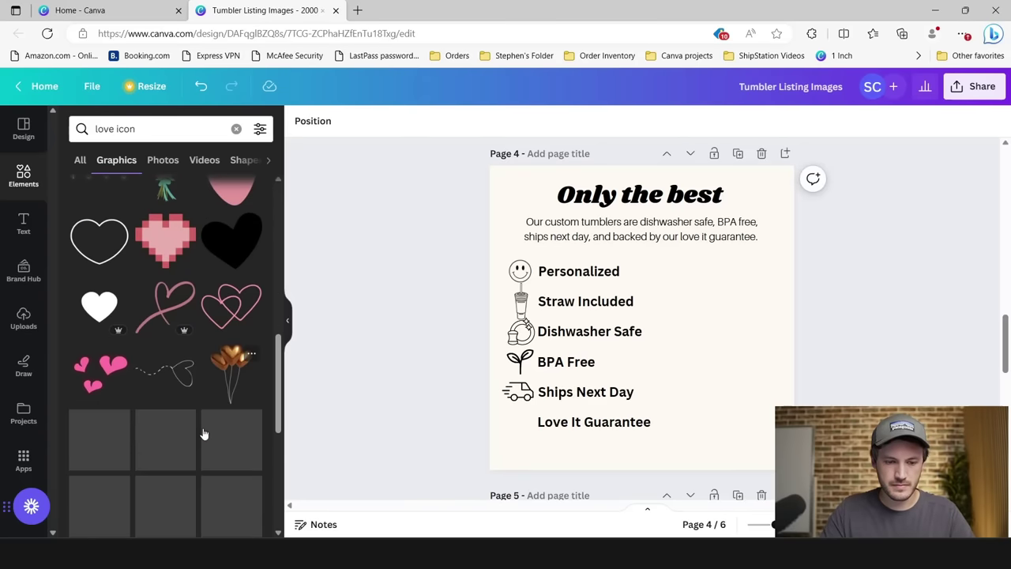
scroll(184, 412, "down", 1)
scroll(183, 409, "down", 2)
scroll(182, 405, "up", 12)
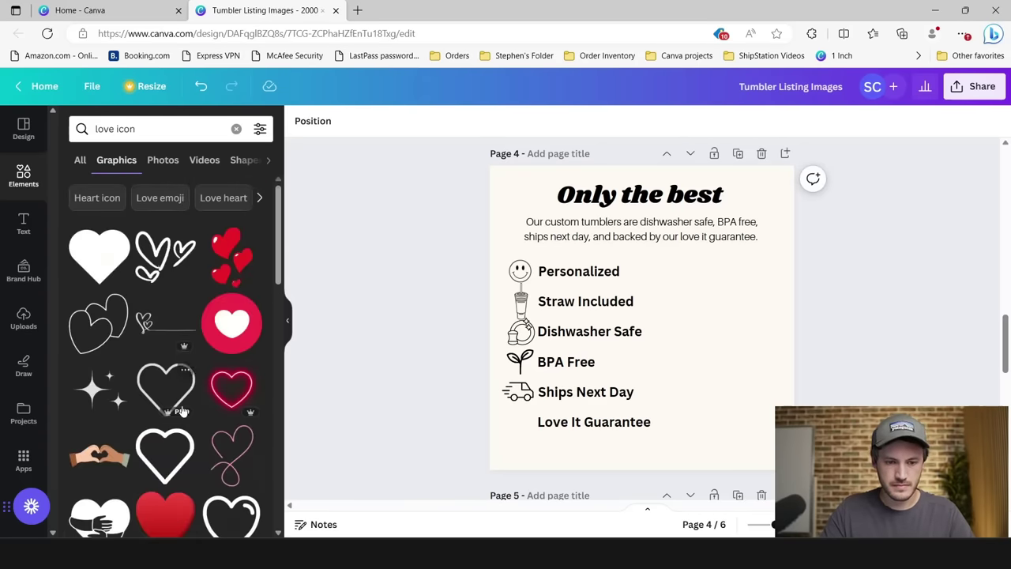
scroll(229, 490, "down", 1)
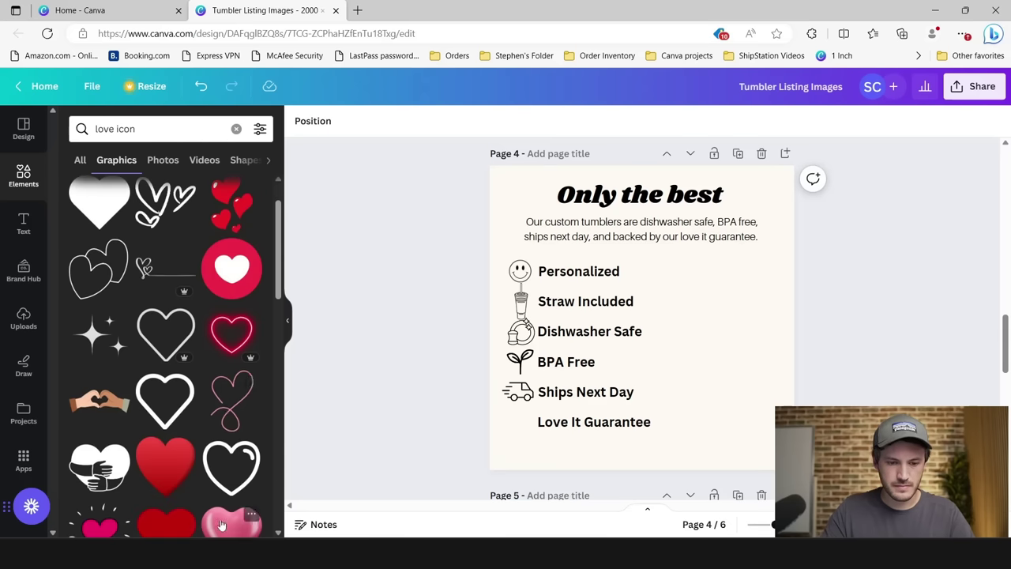
Step: Place the outlined heart with the highlight mark at icon size just left of "Love It Guarantee", and collapse the graphics results
left_click(233, 483)
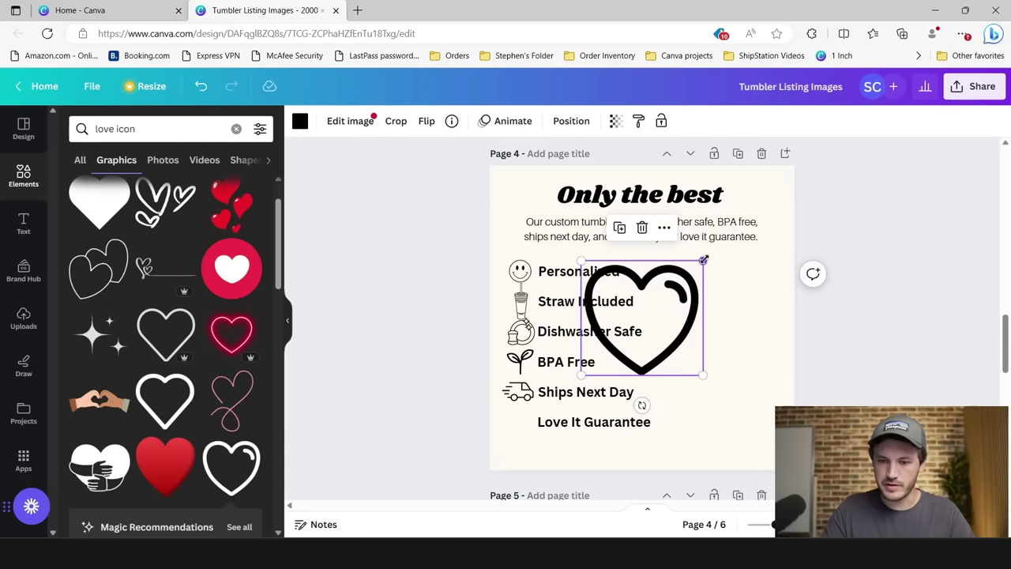
left_click_drag(703, 260, 524, 424)
left_click(594, 363)
left_click(430, 345)
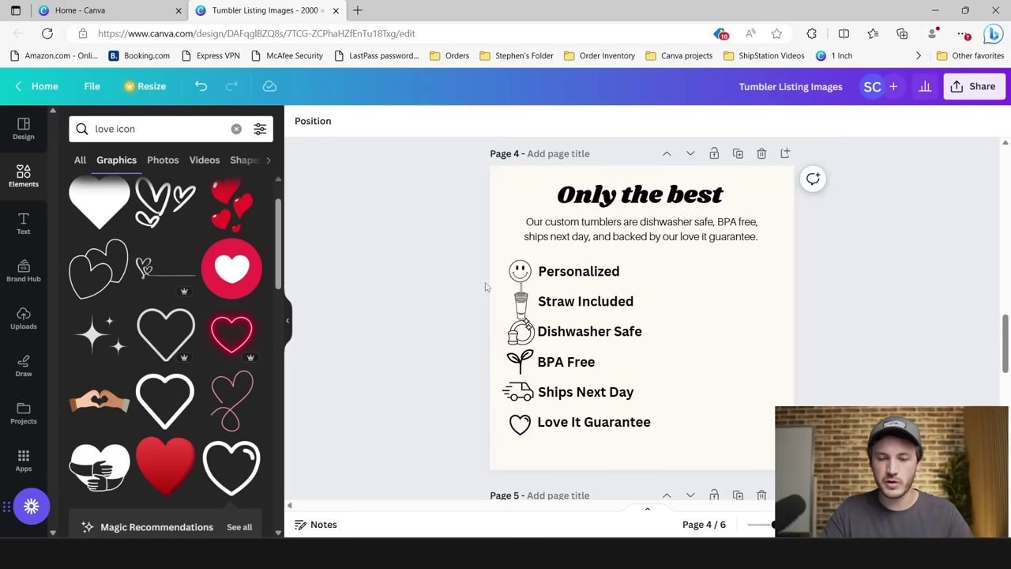
left_click(288, 320)
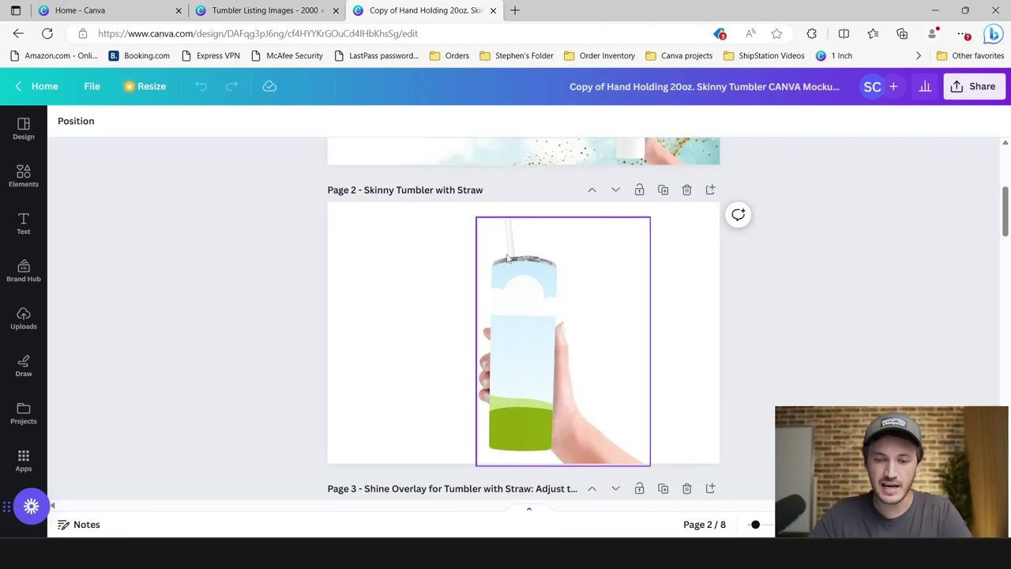
Step: Copy the hand-held skinny tumbler with straw from the mockup design to the "Only the best" page, scaled down beside the feature list
left_click_drag(814, 313, 448, 424)
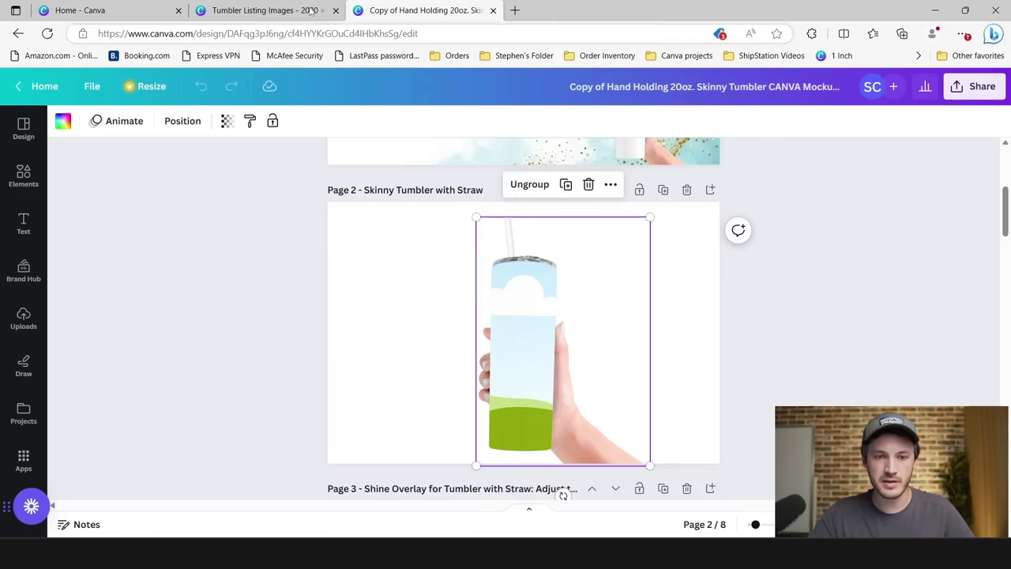
key("ctrl+shift+Tab")
key("ctrl+v")
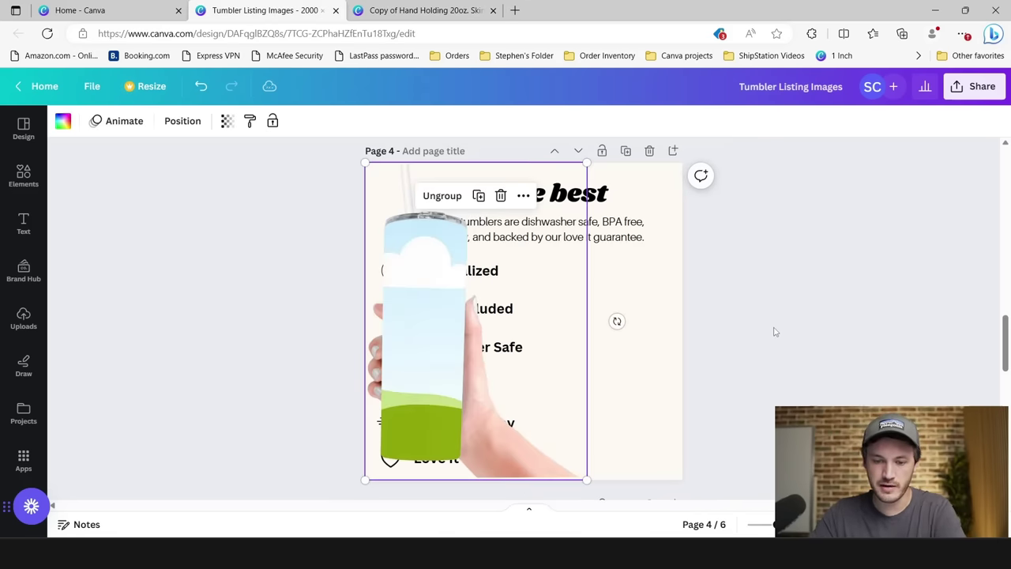
left_click_drag(469, 338, 619, 363)
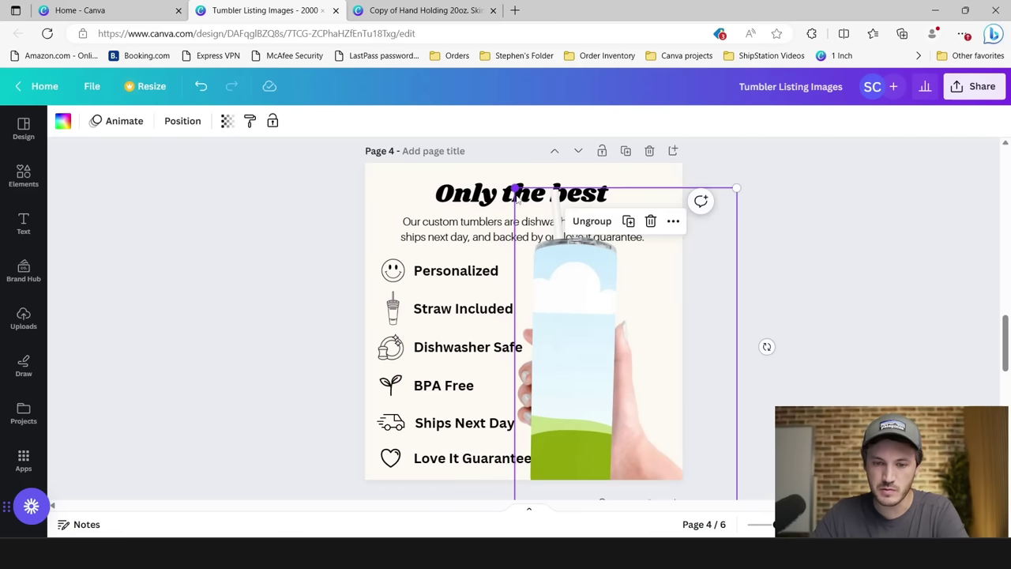
left_click_drag(514, 191, 547, 236)
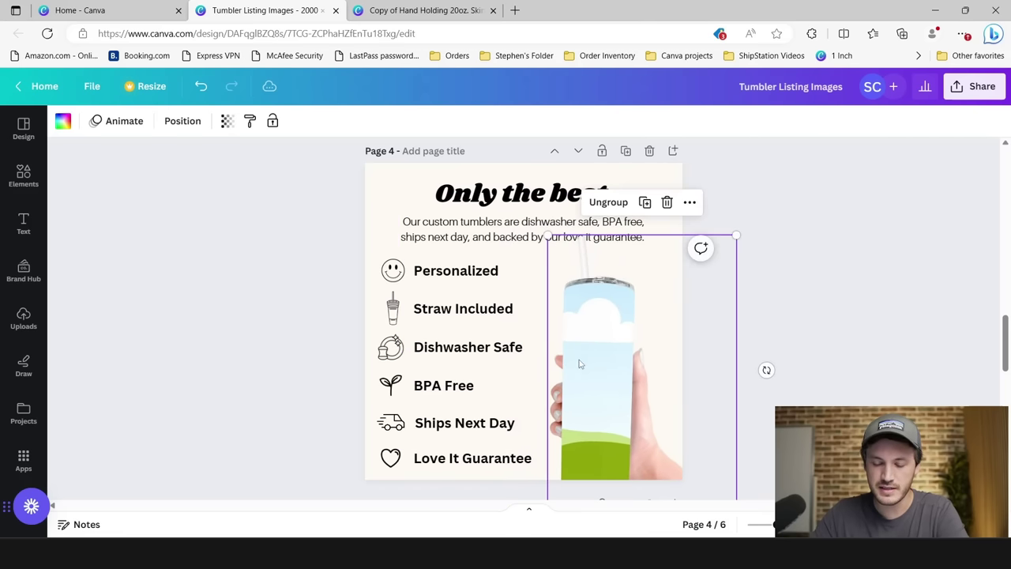
left_click_drag(578, 363, 576, 342)
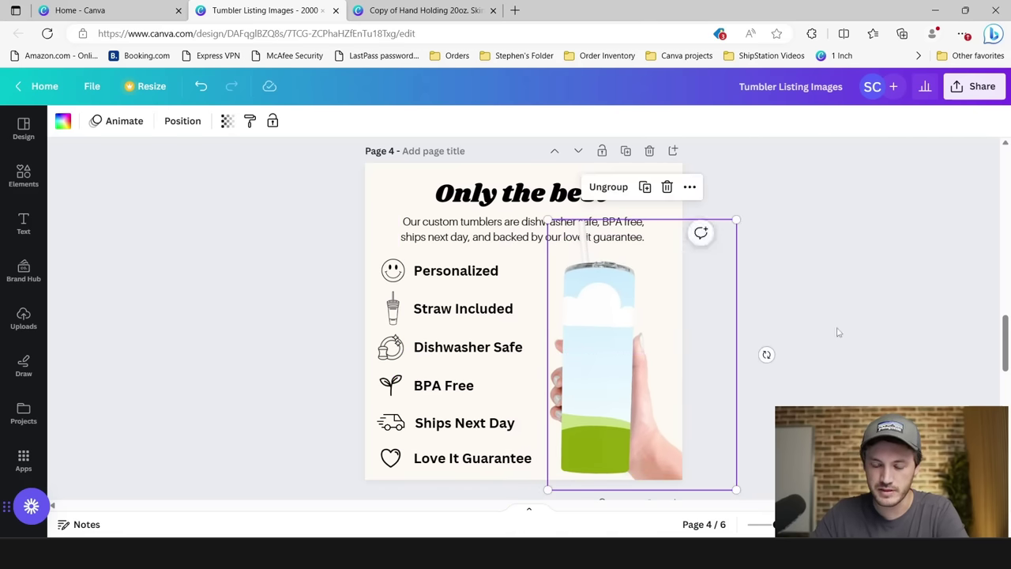
left_click(828, 332)
Step: Ungroup the tumbler mockup and crop the top of the hand-and-straw photo to clear the description text
left_click(610, 269)
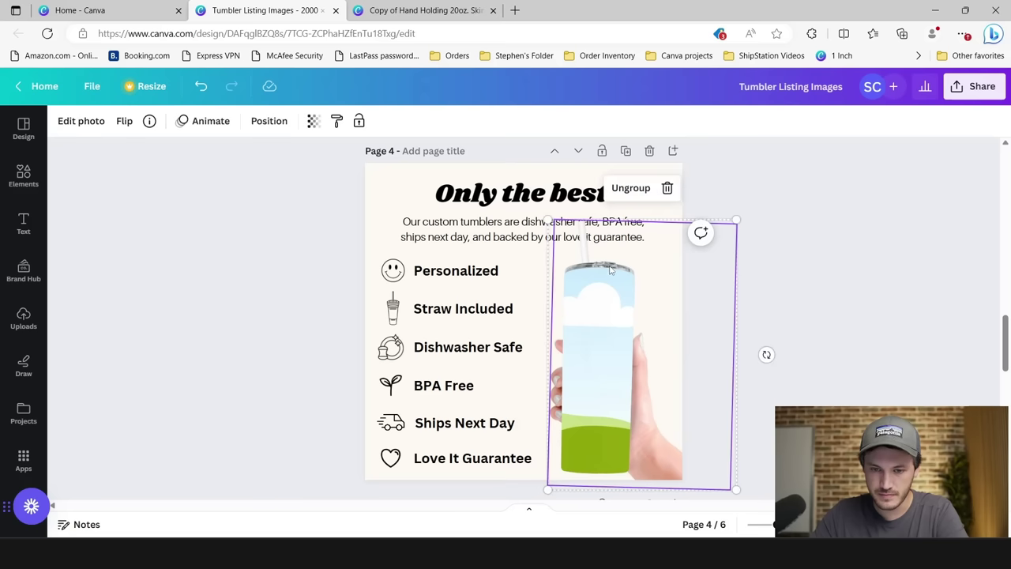
left_click(626, 188)
left_click(593, 238)
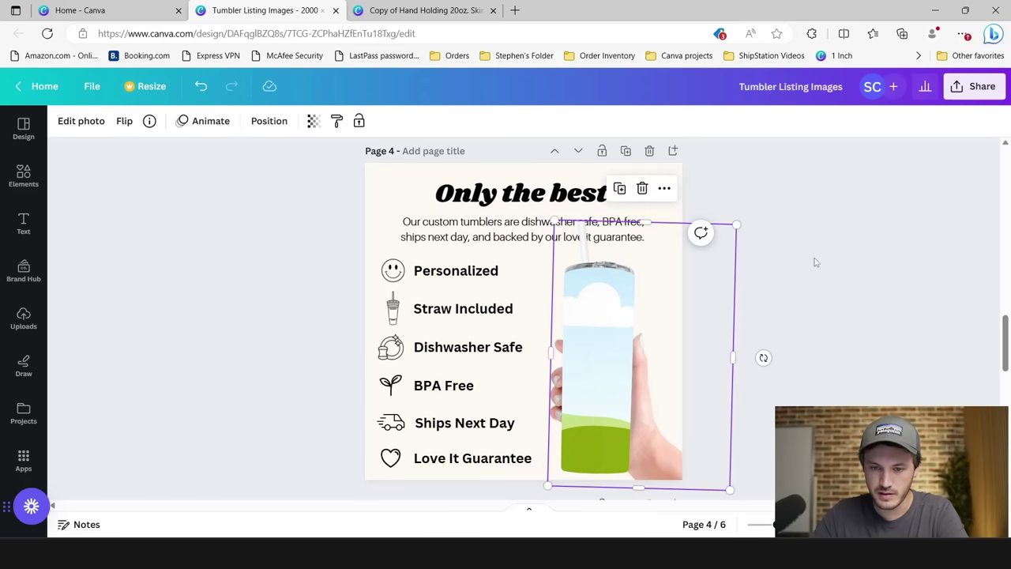
left_click(600, 234)
mouse_move(640, 225)
left_mouse_down()
mouse_move(643, 263)
mouse_move(643, 243)
left_mouse_up()
left_click(770, 229)
left_click(626, 264)
left_click(796, 218)
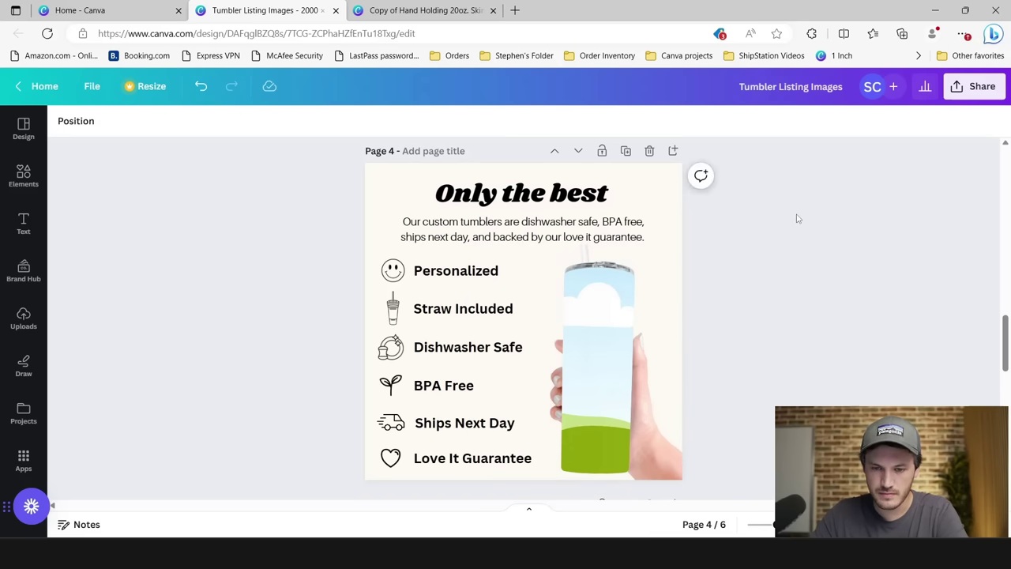
Step: Shift all pieces of the tumbler mockup together slightly left, closer to the feature list
scroll(853, 319, "down", 1)
left_click_drag(718, 319, 608, 331)
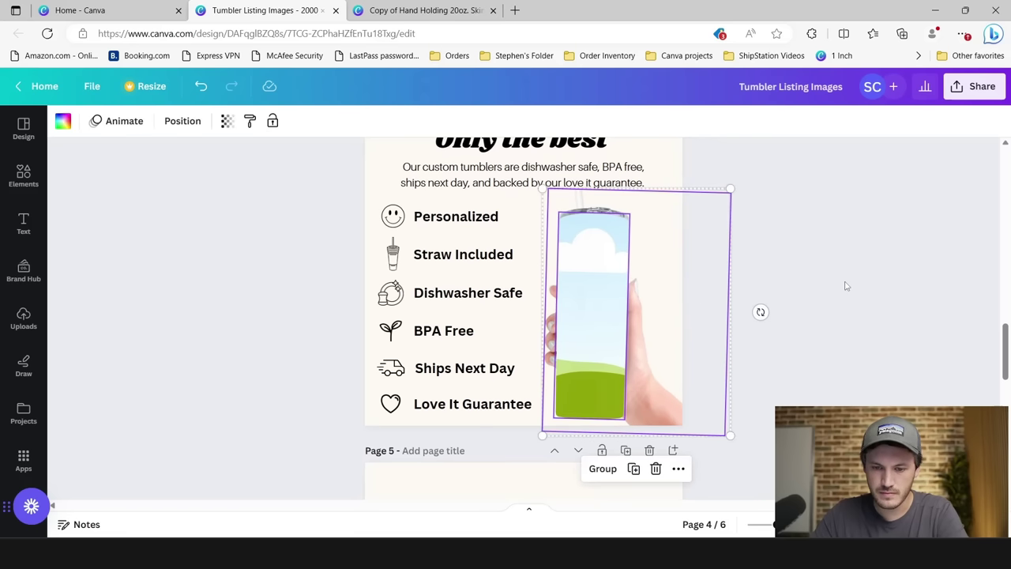
left_click(863, 316)
scroll(863, 316, "up", 1)
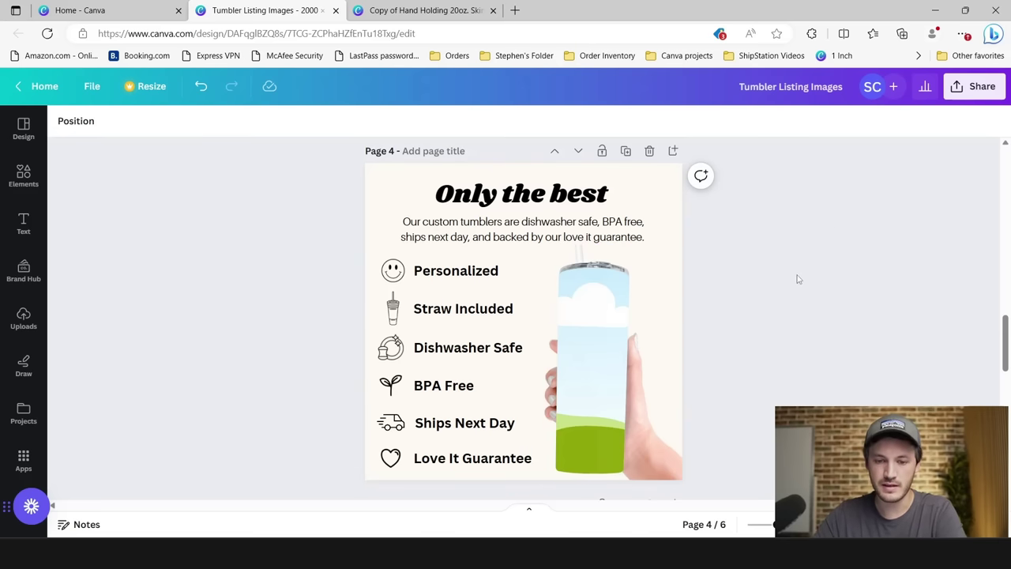
Step: Duplicate the page 3 customer review, move the copy below the "Only the best" page, and delete the copy's star rating
scroll(798, 279, "down", 5)
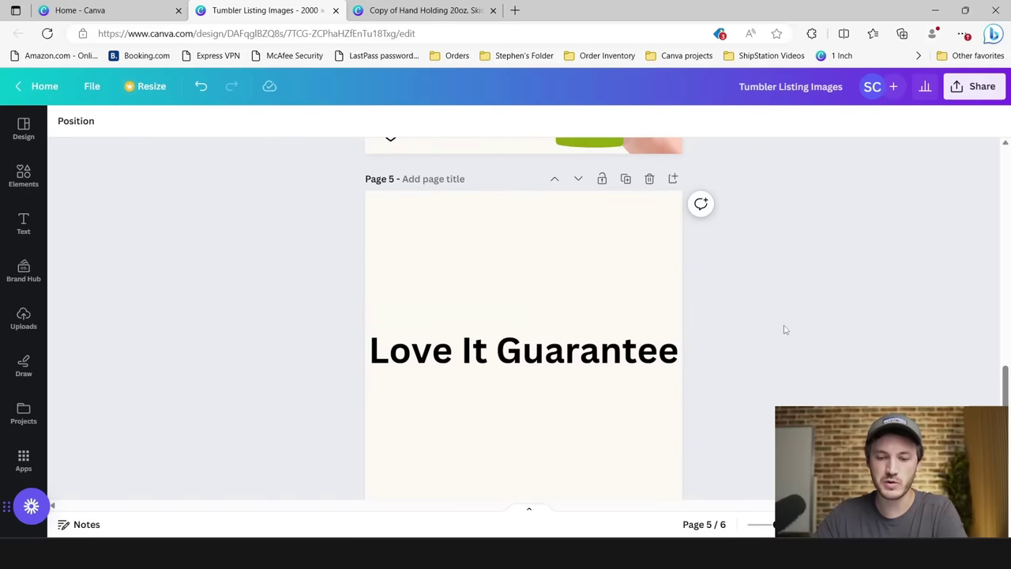
scroll(808, 355, "up", 8)
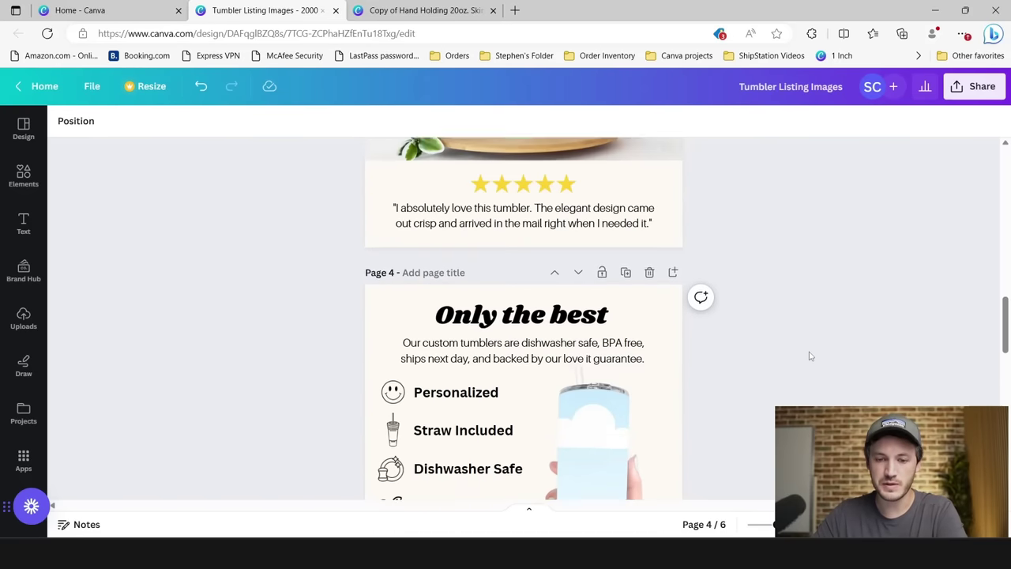
scroll(808, 355, "up", 2)
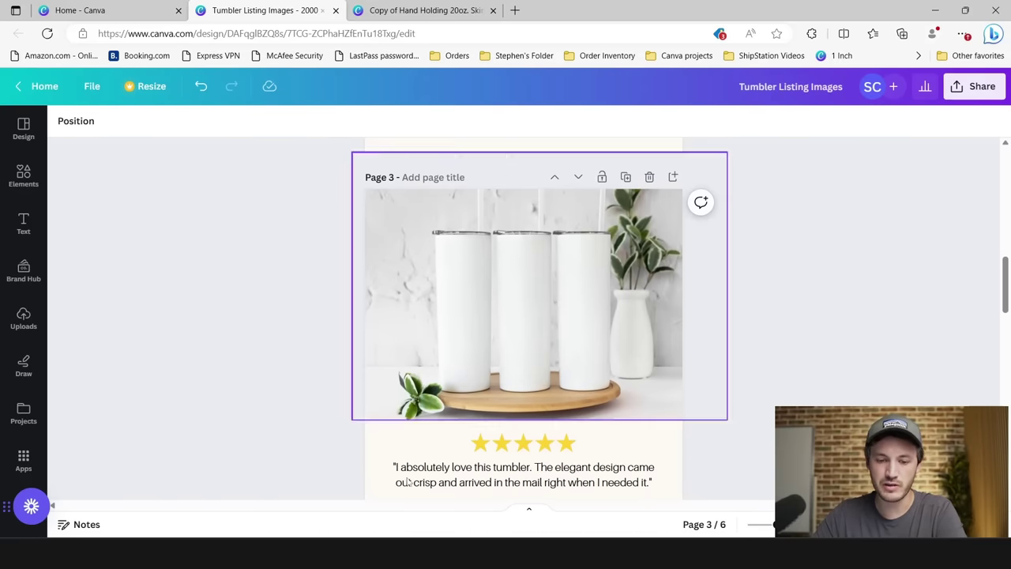
left_click(625, 177)
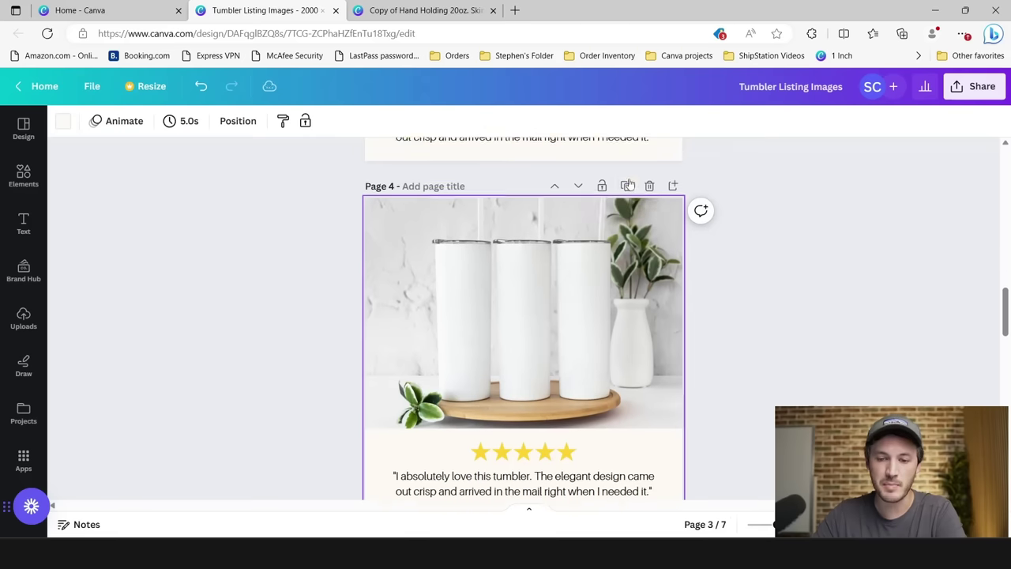
left_click(578, 177)
scroll(874, 334, "down", 1)
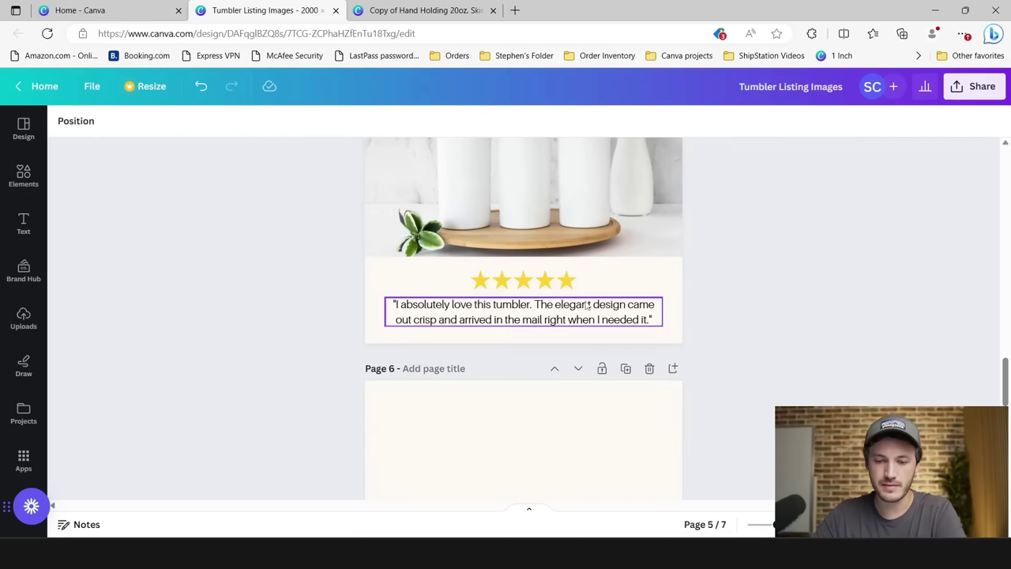
left_click(565, 280)
left_click(722, 273)
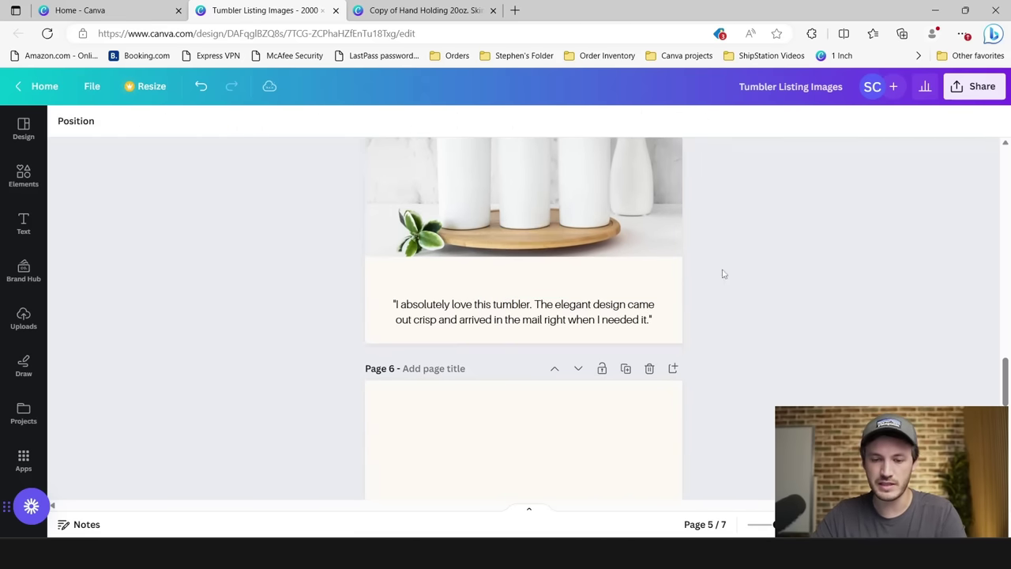
Step: Copy the "Only the best" heading onto page 5, centred between the tumbler photo and the review text
scroll(764, 319, "up", 10)
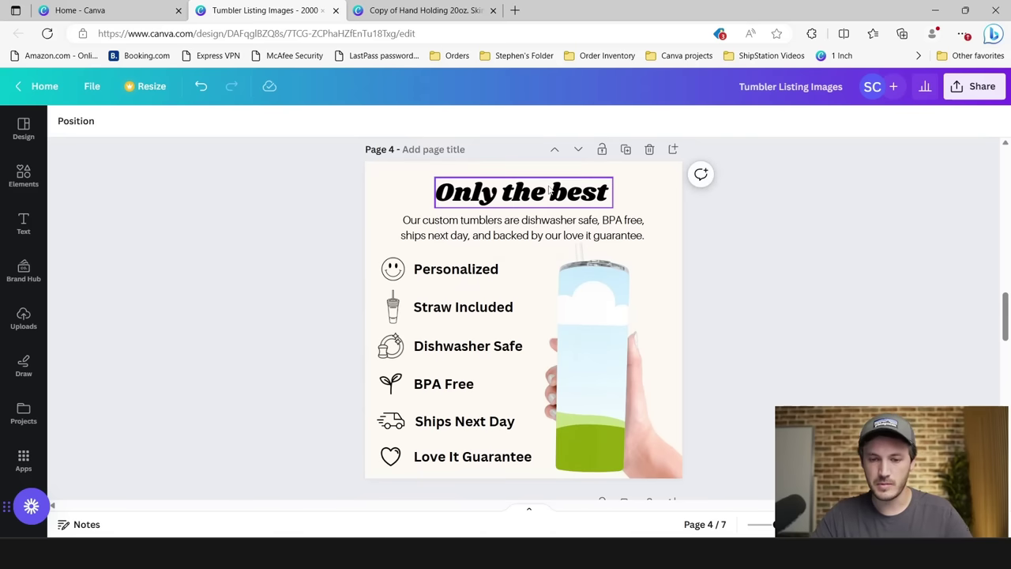
left_click(549, 189)
scroll(794, 311, "down", 5)
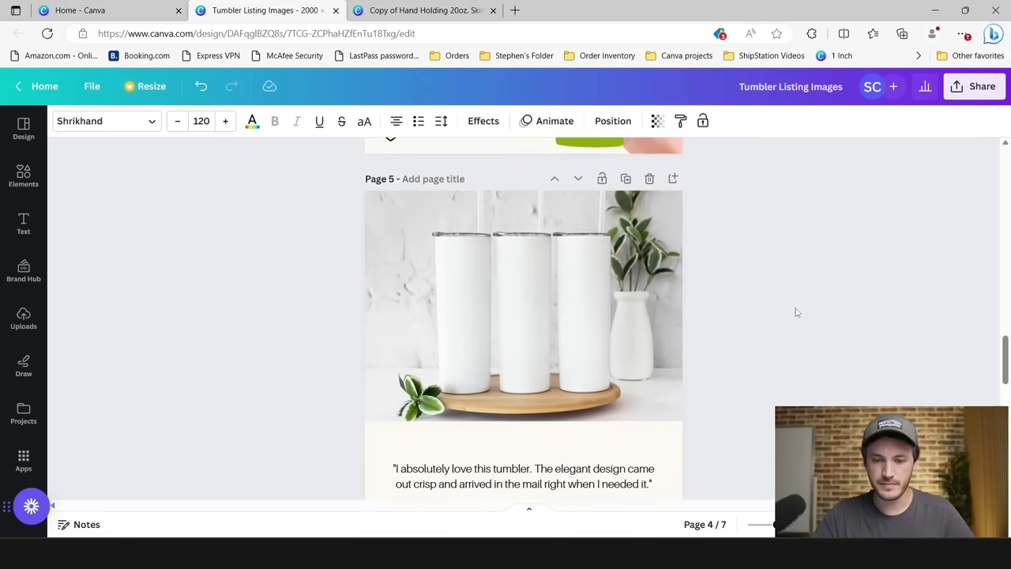
key("ctrl+v")
left_click_drag(582, 173, 576, 387)
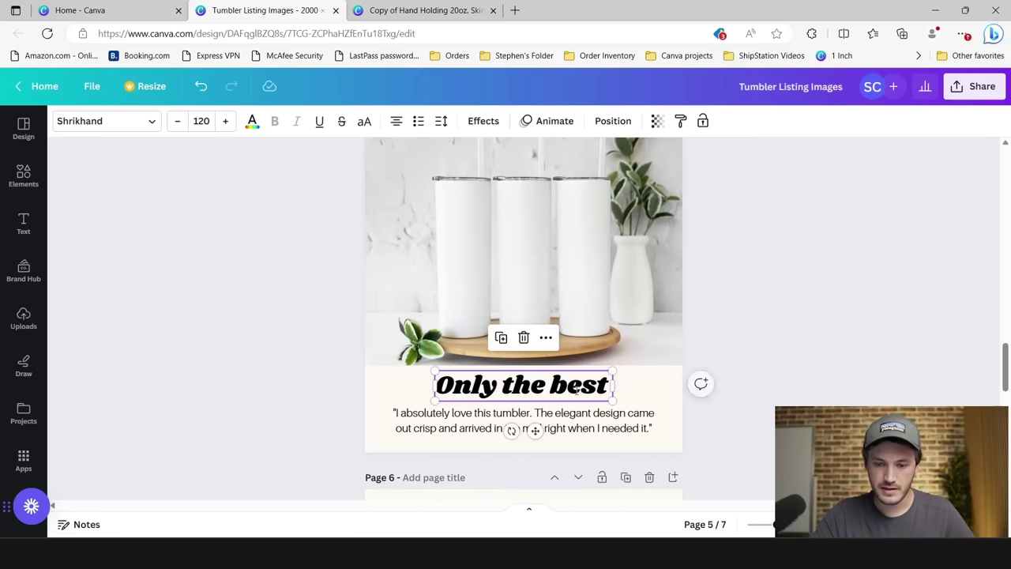
Step: Change the copied heading on page 5 to "Love it guarantee"
double_click(579, 387)
type("L")
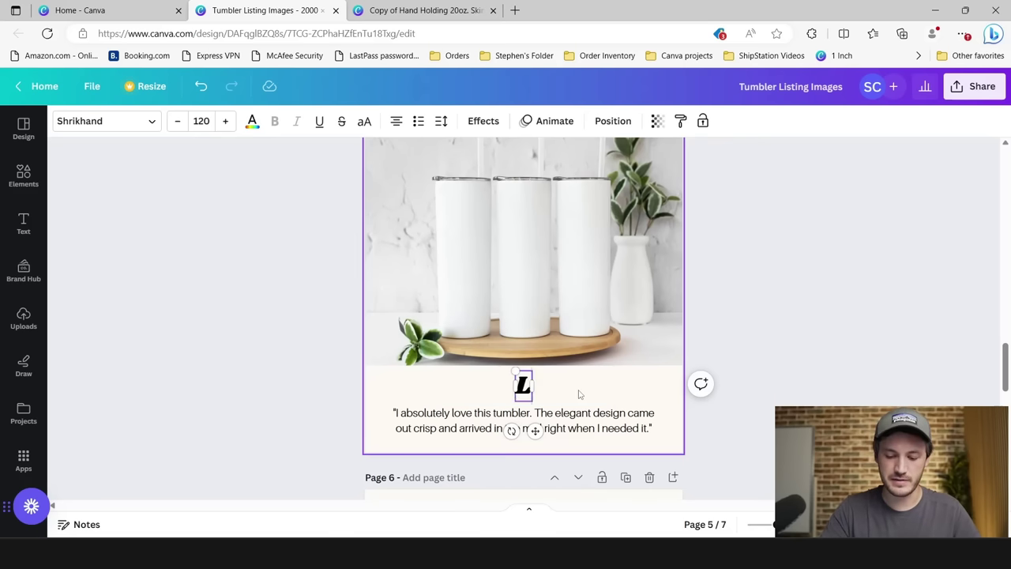
type("ove It Gu")
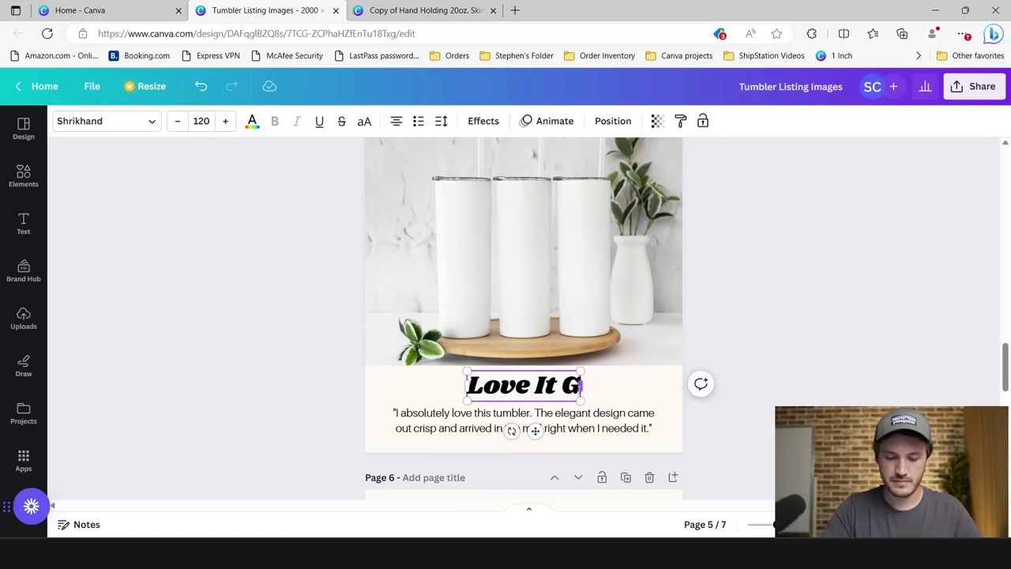
key("BackSpace")
key("BackSpace")
key("BackSpace")
key("BackSpace")
key("BackSpace")
key("BackSpace")
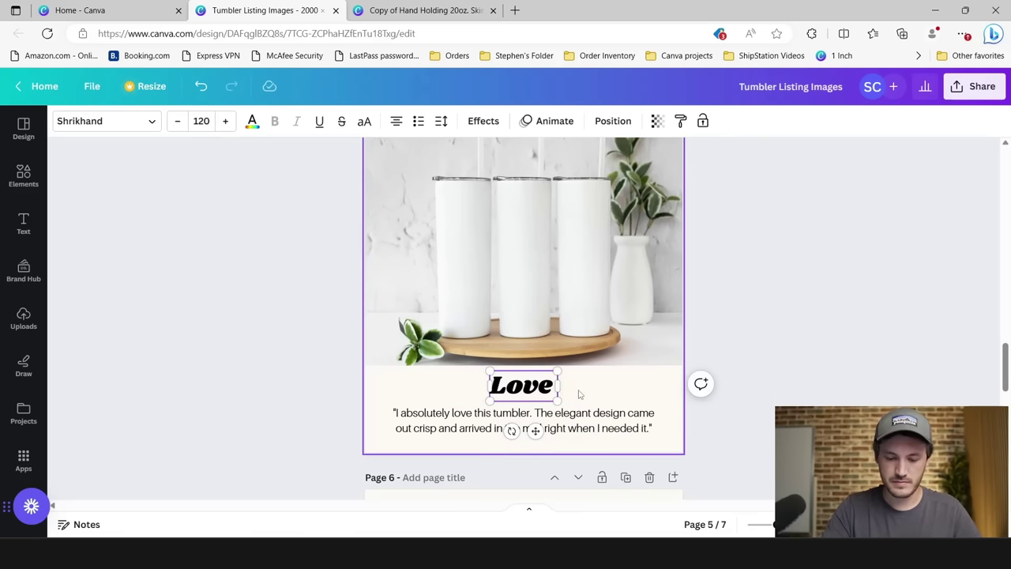
type("it guarantee")
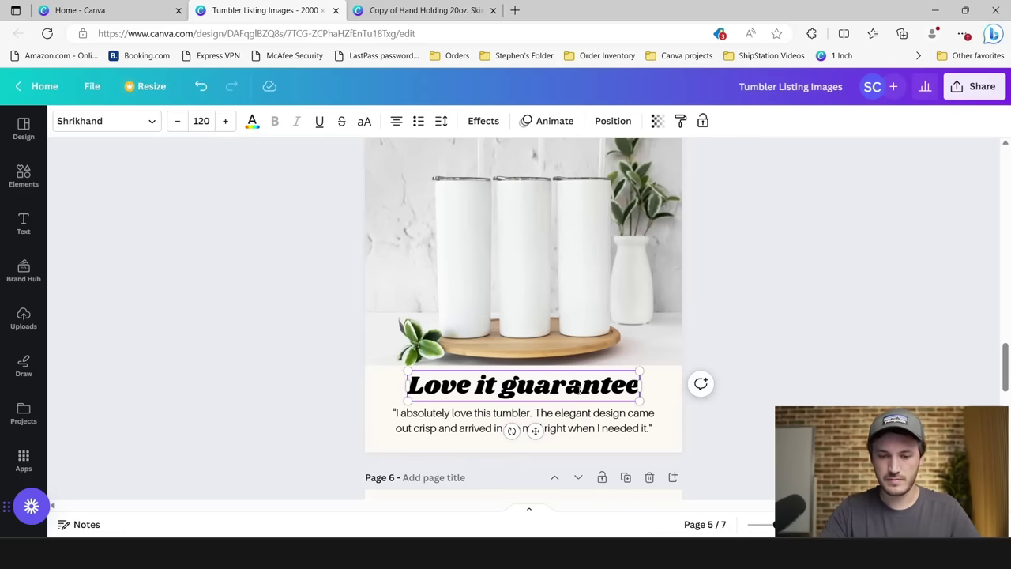
left_click(837, 379)
left_click(624, 428)
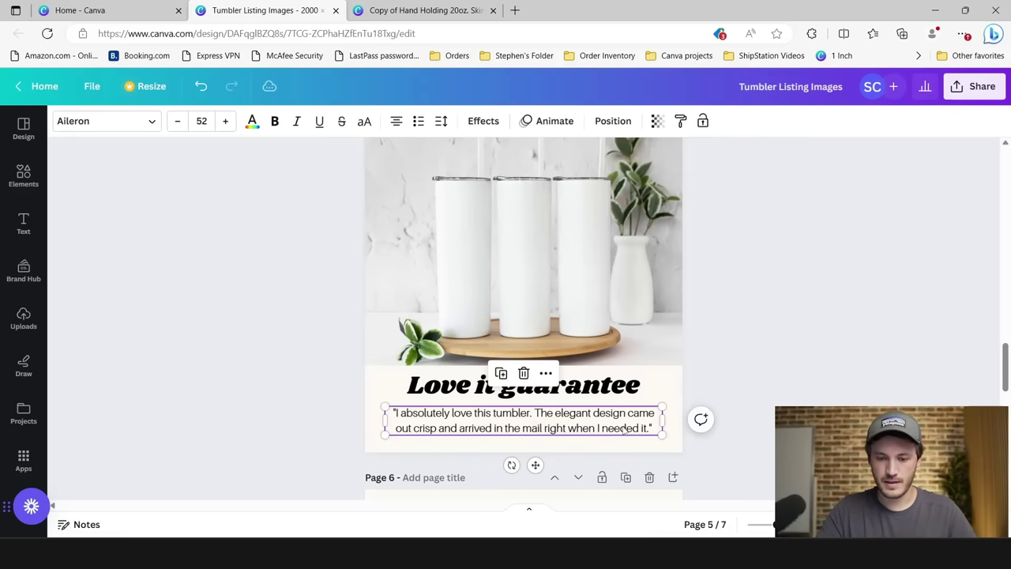
left_click(785, 379)
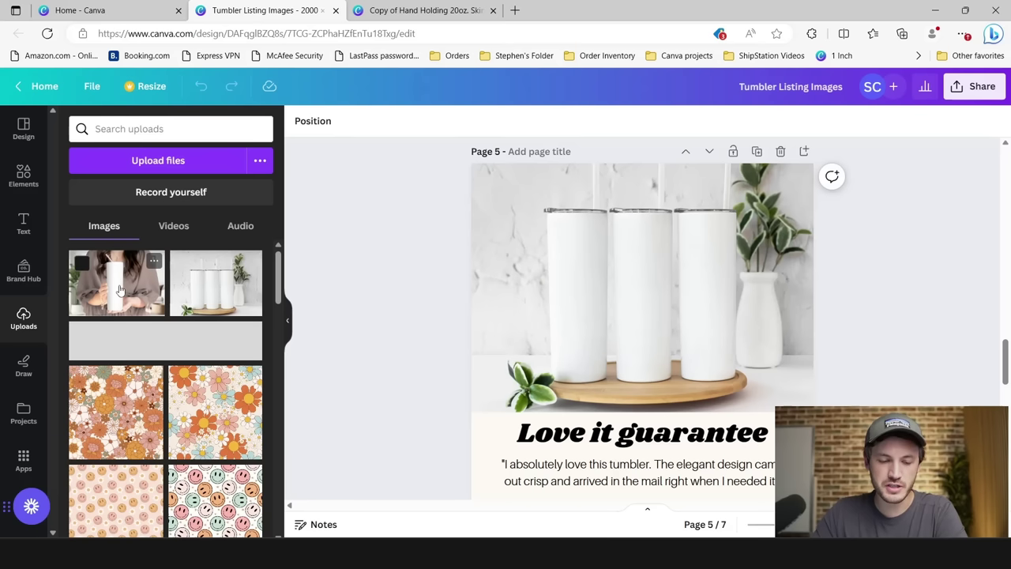
Step: Replace page 5's three-tumbler photo with the uploaded photo of a woman holding a tumbler, enlarged to span the page width above the heading
left_click(648, 241)
key("Delete")
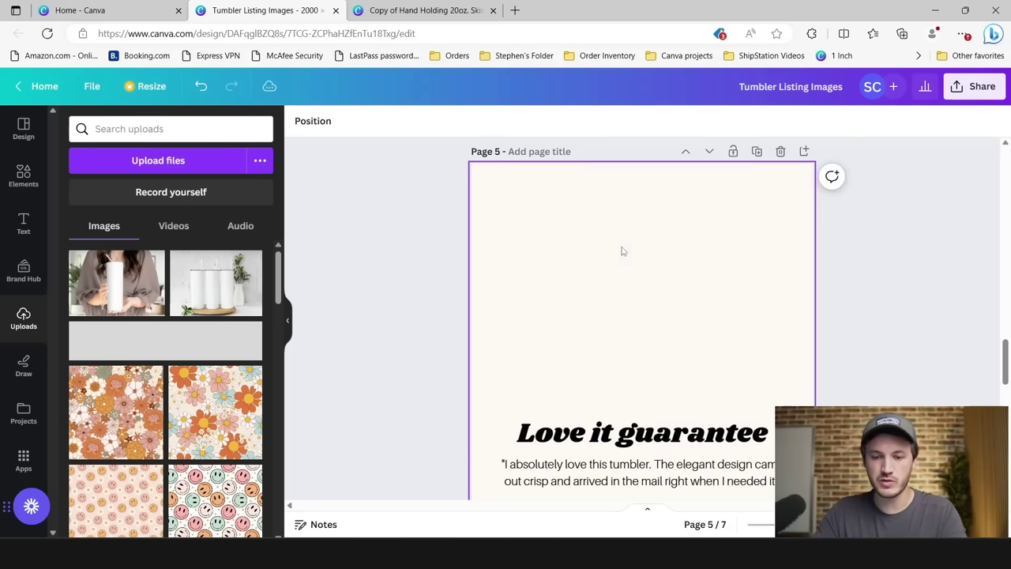
left_click(117, 283)
left_click_drag(596, 305, 553, 226)
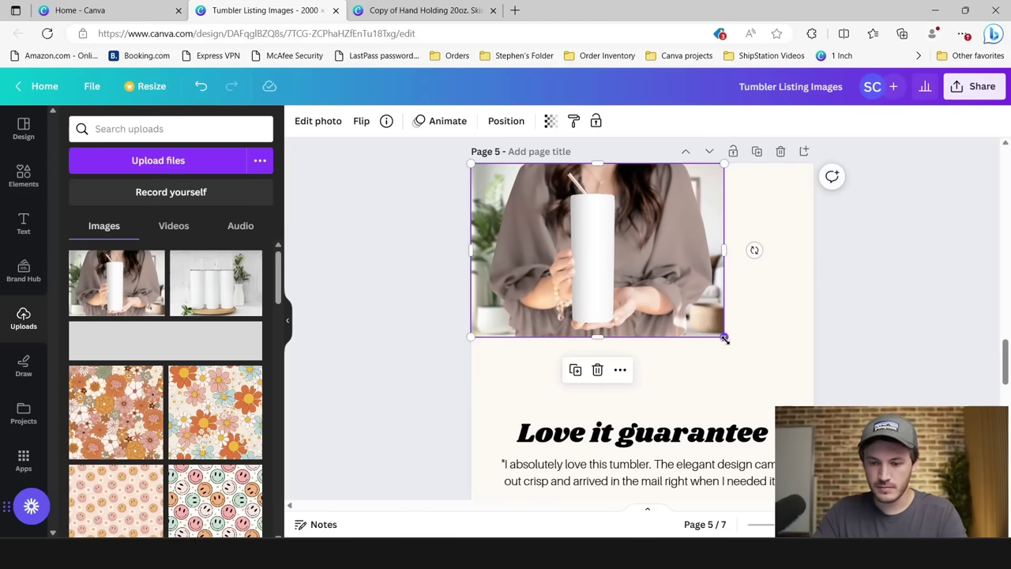
left_click_drag(724, 341, 818, 402)
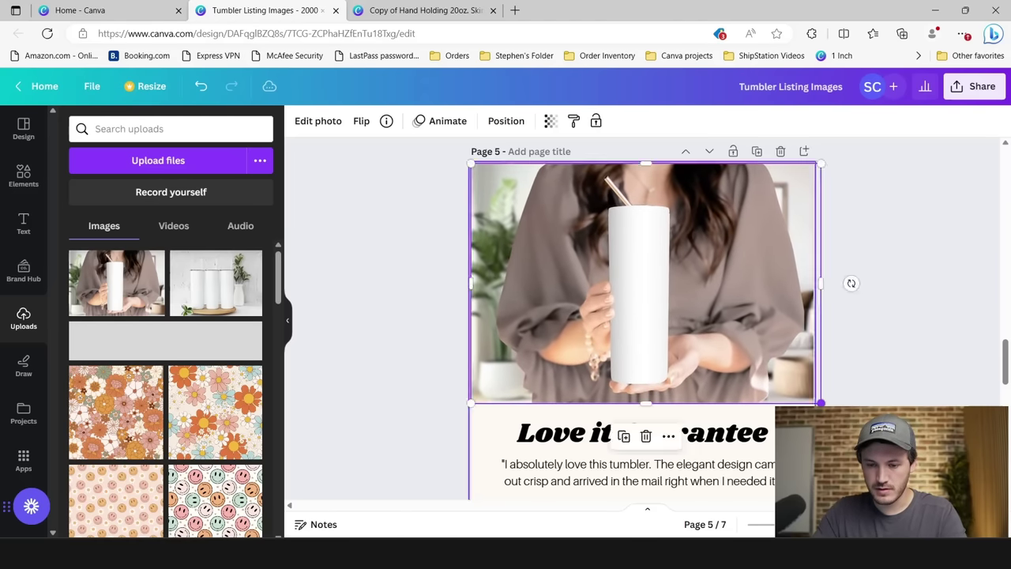
left_click(895, 361)
scroll(895, 362, "down", 1)
scroll(600, 265, "up", 1)
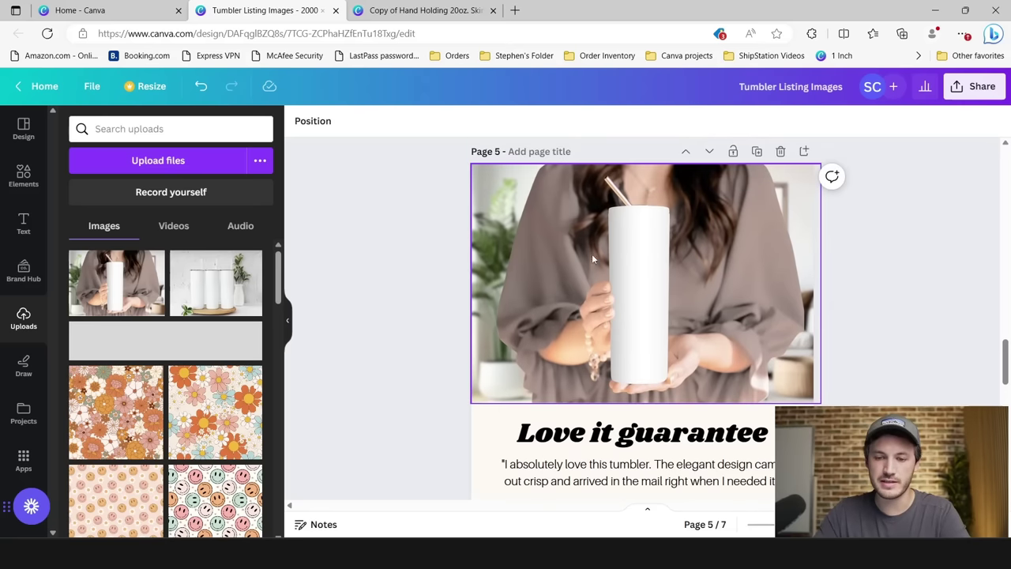
scroll(606, 297, "down", 1)
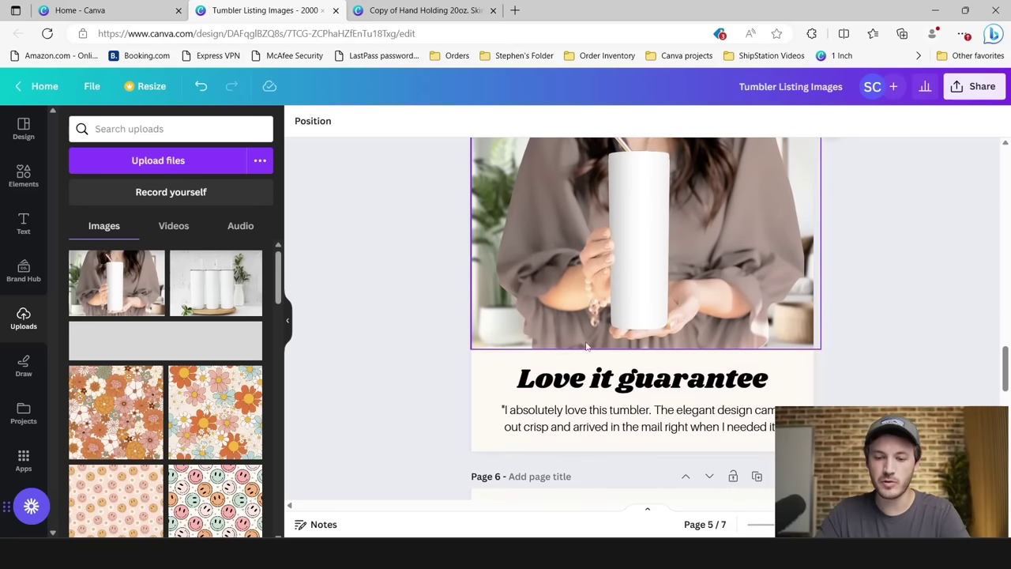
left_click(288, 323)
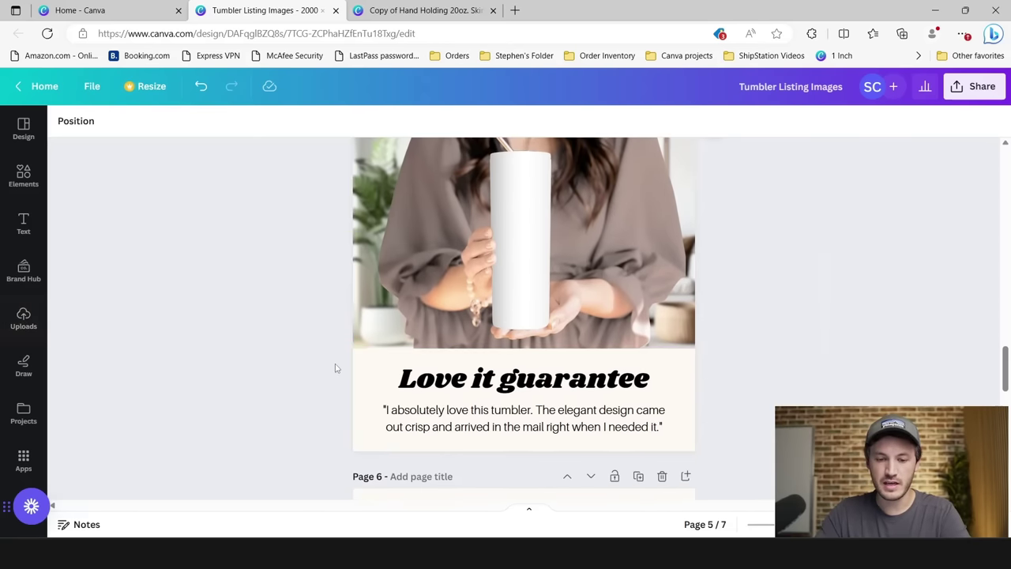
Step: Replace the review text under page 5's "Love it guarantee" heading with the opening words "We are 100% committed to make you happy. If"
left_click(517, 369)
double_click(517, 369)
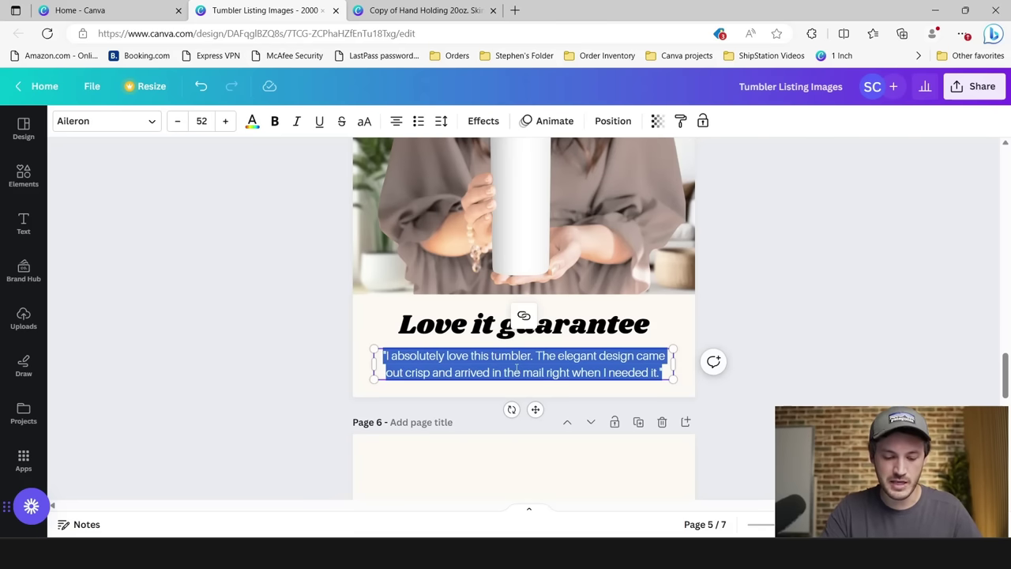
type("We are 1")
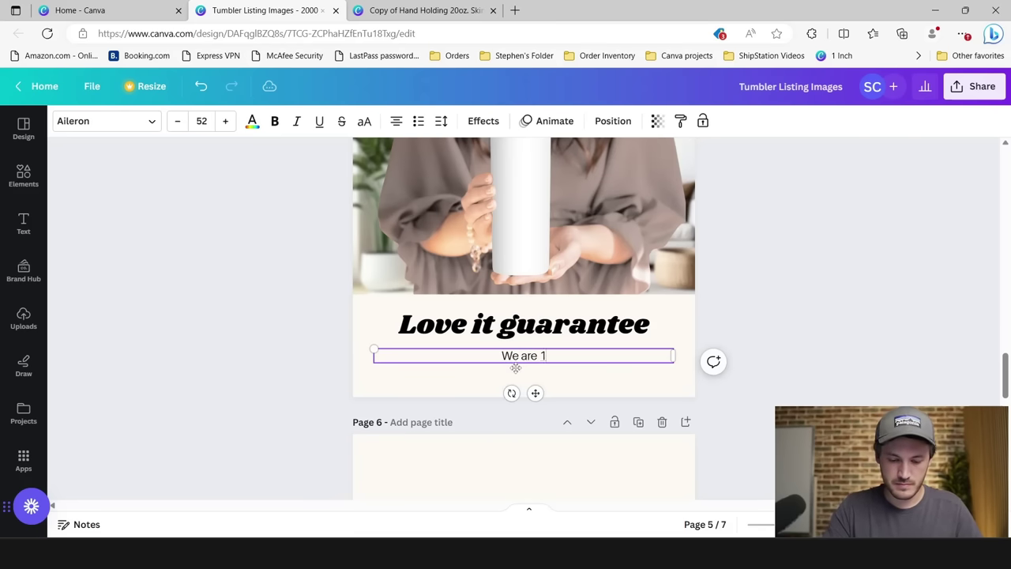
type("00% commit")
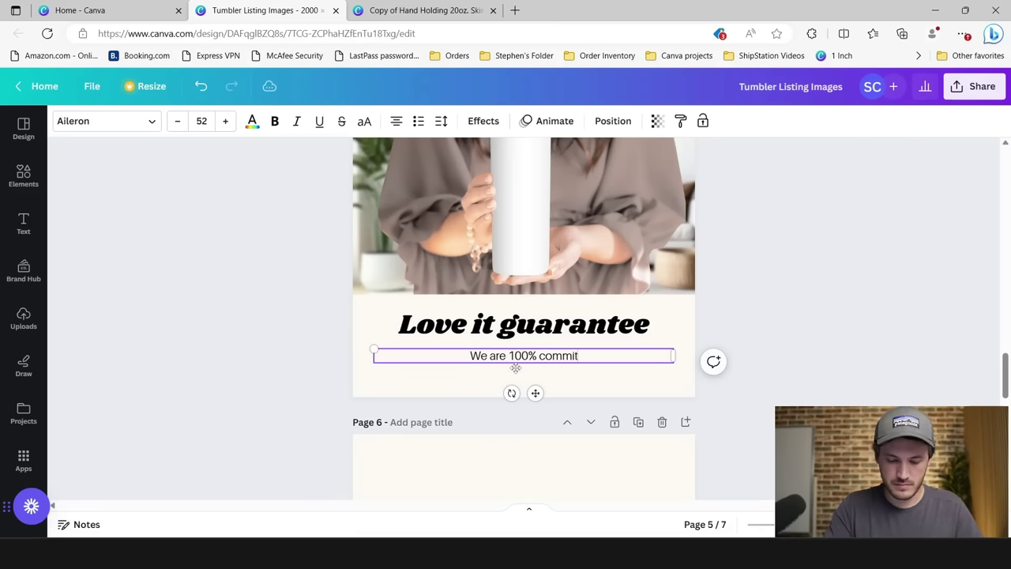
type("ted to ma")
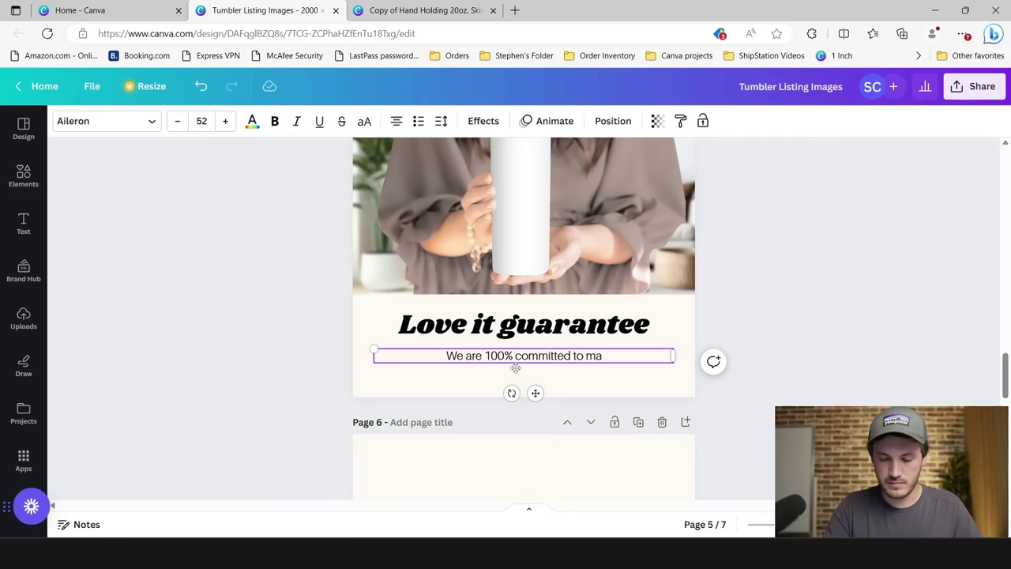
type("ke you hap")
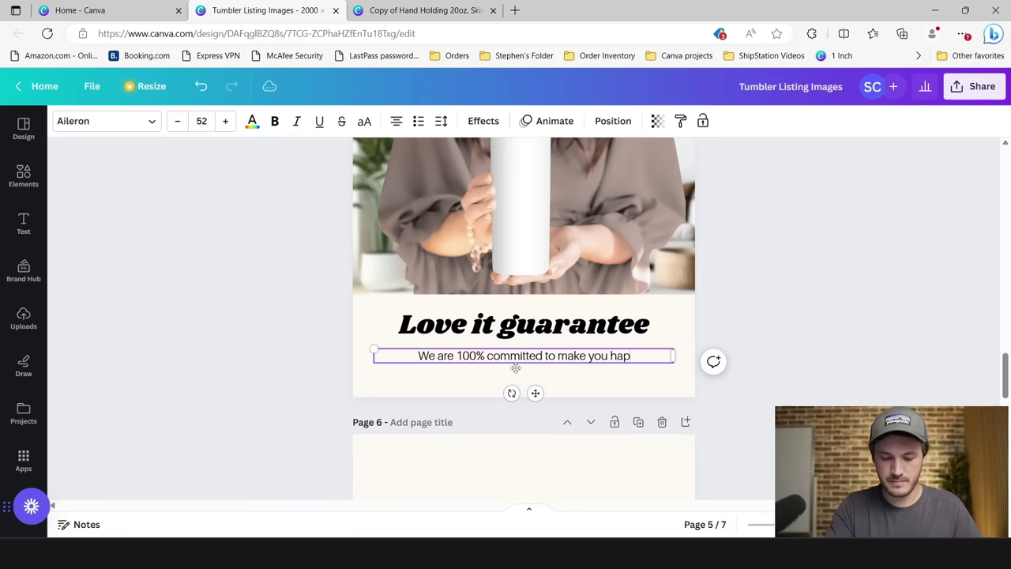
type("py. If")
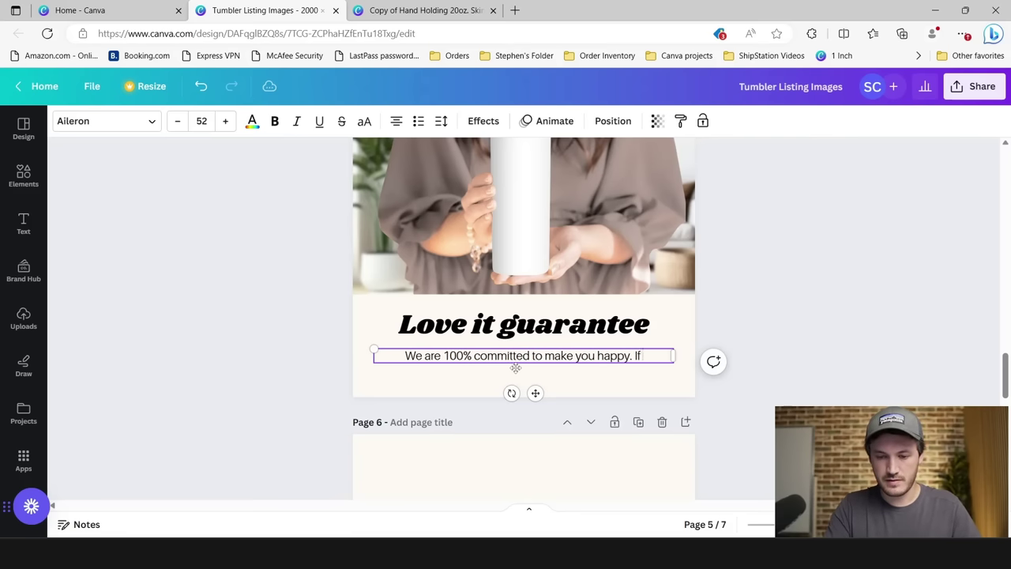
Step: Complete the paragraph with "you do not absolutely love your custom tumbler, just let us know and we will issue a refund right away."
type(" you do not a")
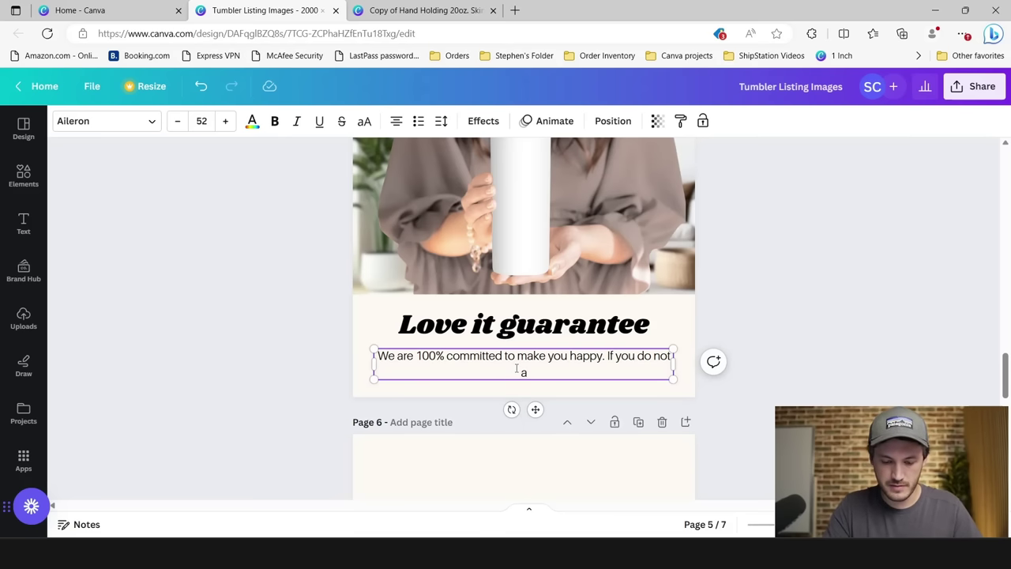
type("bsolu")
key("Tab")
type("lov")
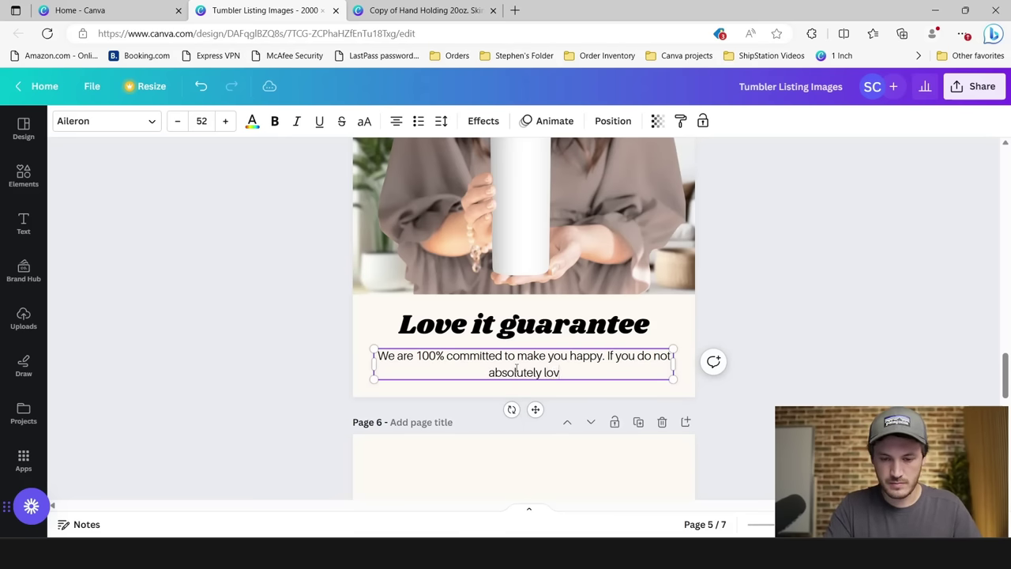
type("e your custom t")
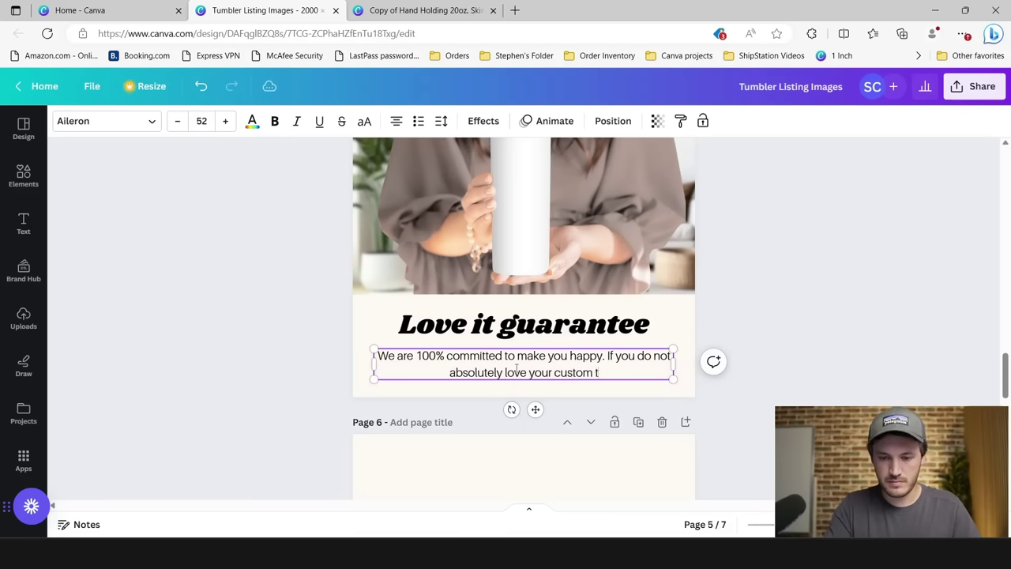
type("umbl")
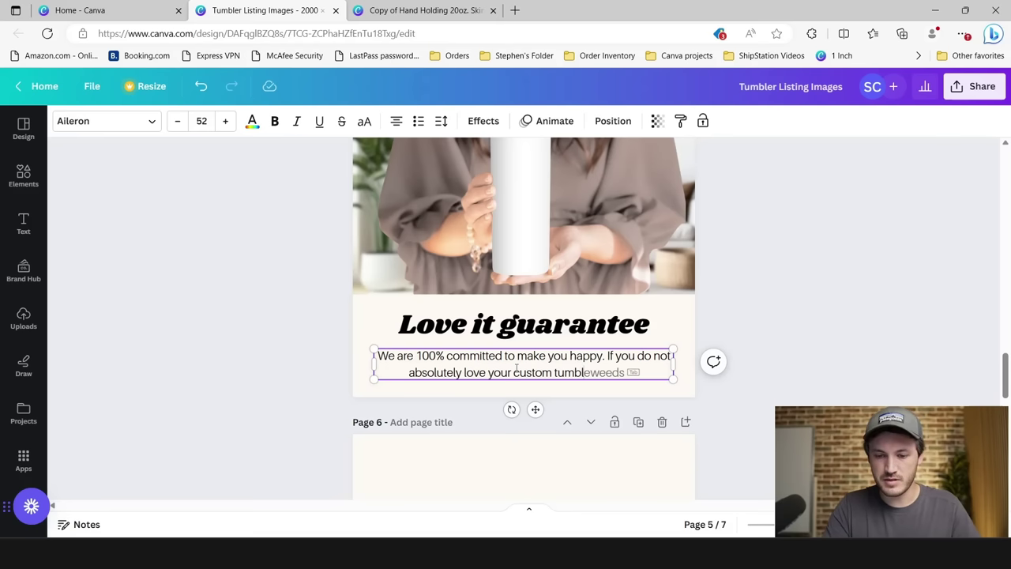
type("er")
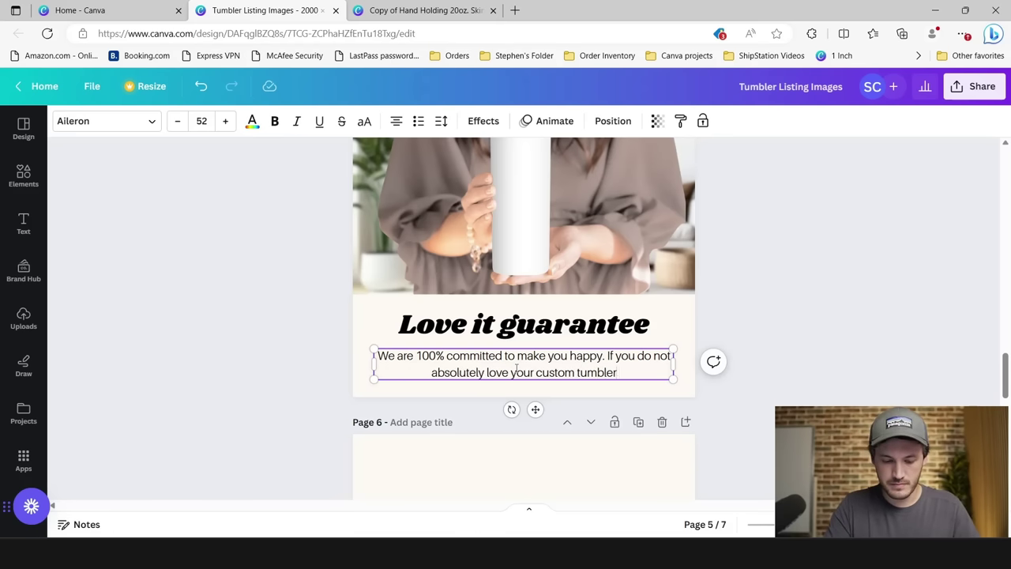
type(", ")
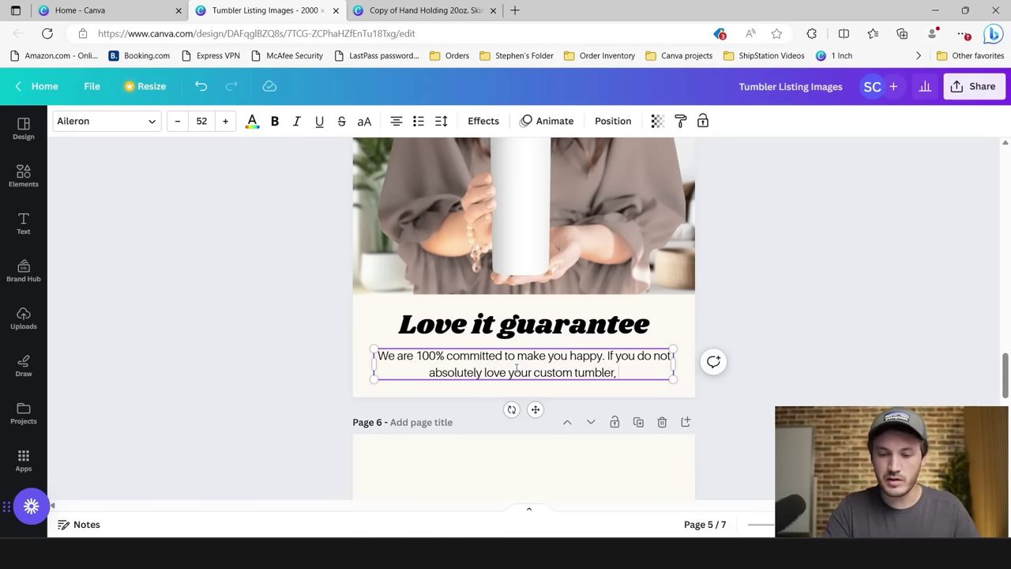
type("just le")
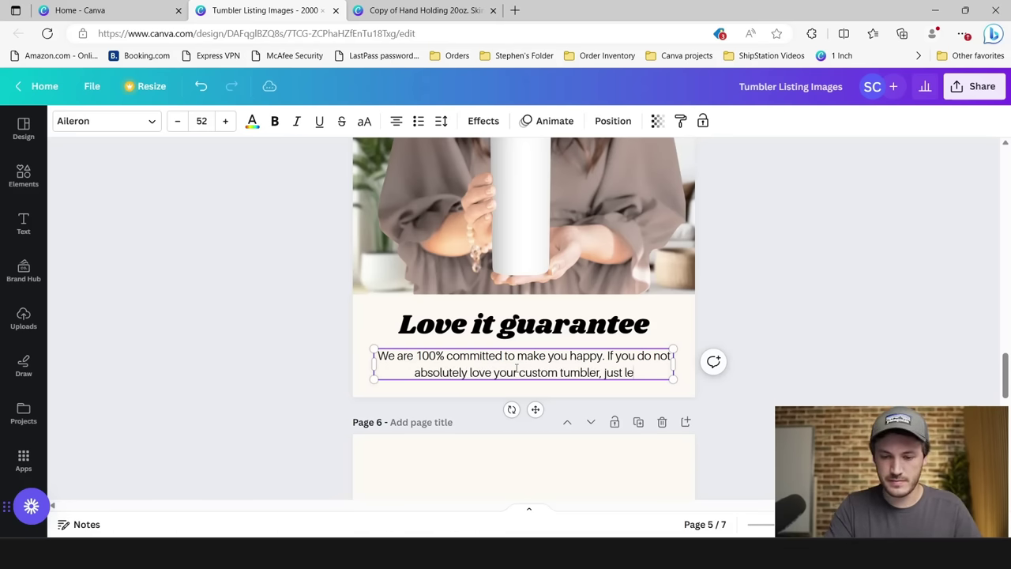
type("t us know and")
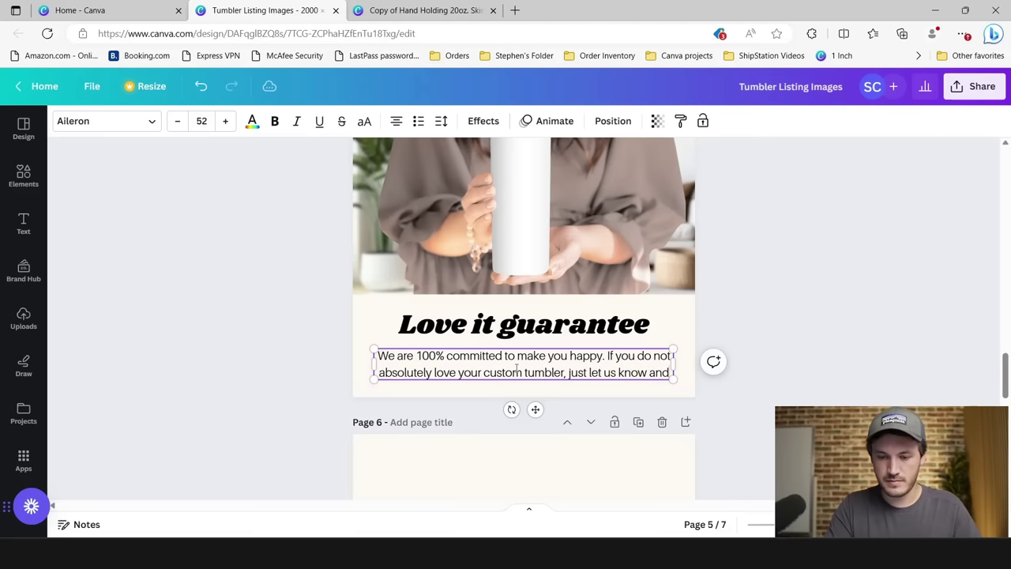
type(" we will")
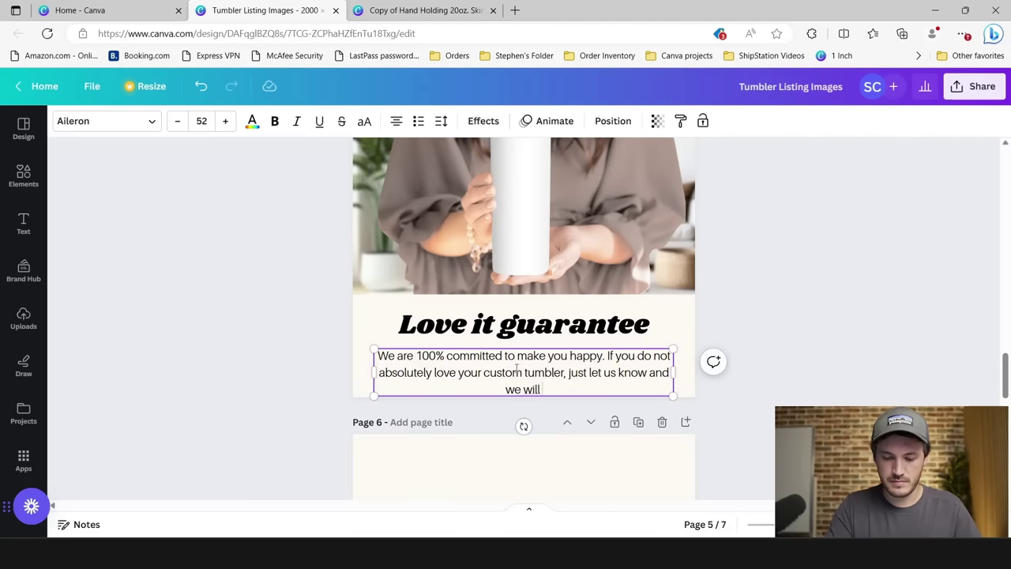
type(" issue a refund")
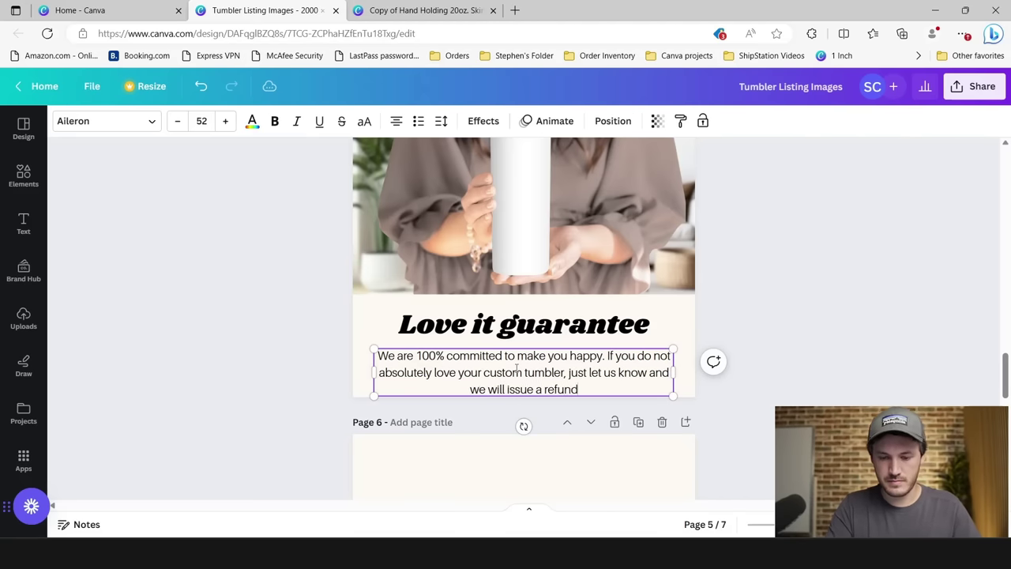
type(" right awa")
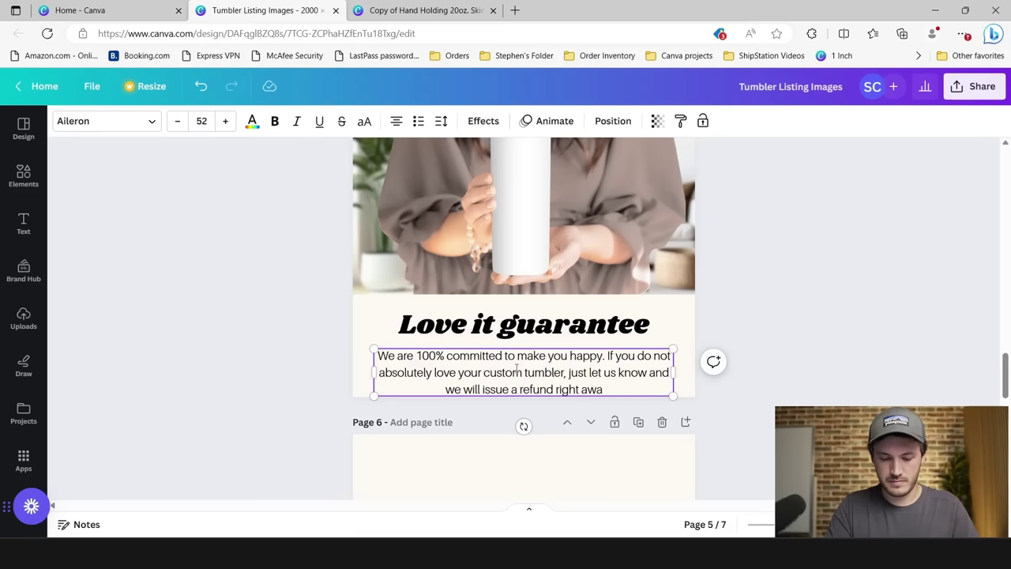
type("y.")
left_click(840, 323)
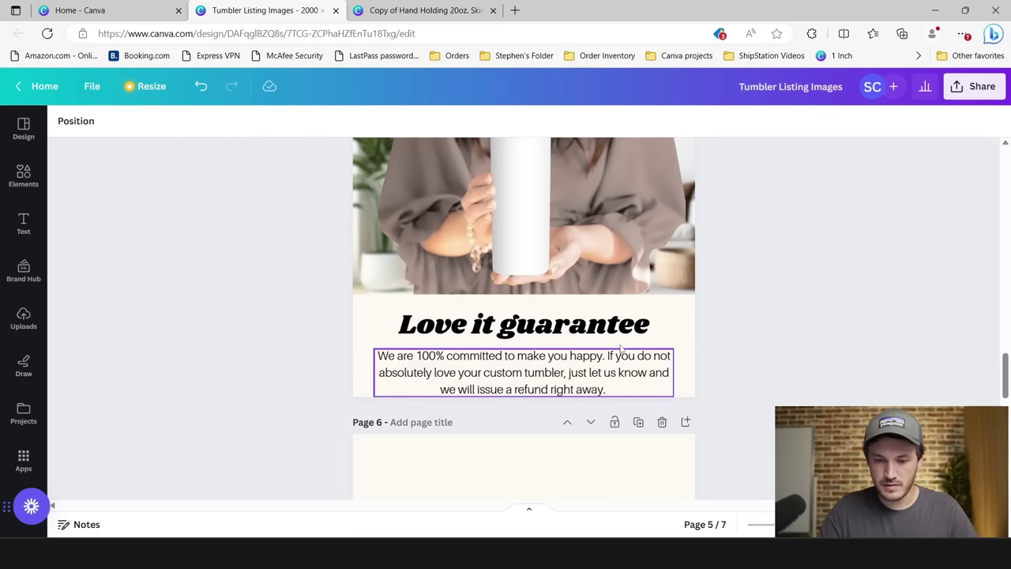
Step: Shift the "Love it guarantee" heading and its paragraph slightly upward so both sit evenly between the photo and the page's lower edge
left_click(562, 326)
left_click_drag(562, 326, 559, 322)
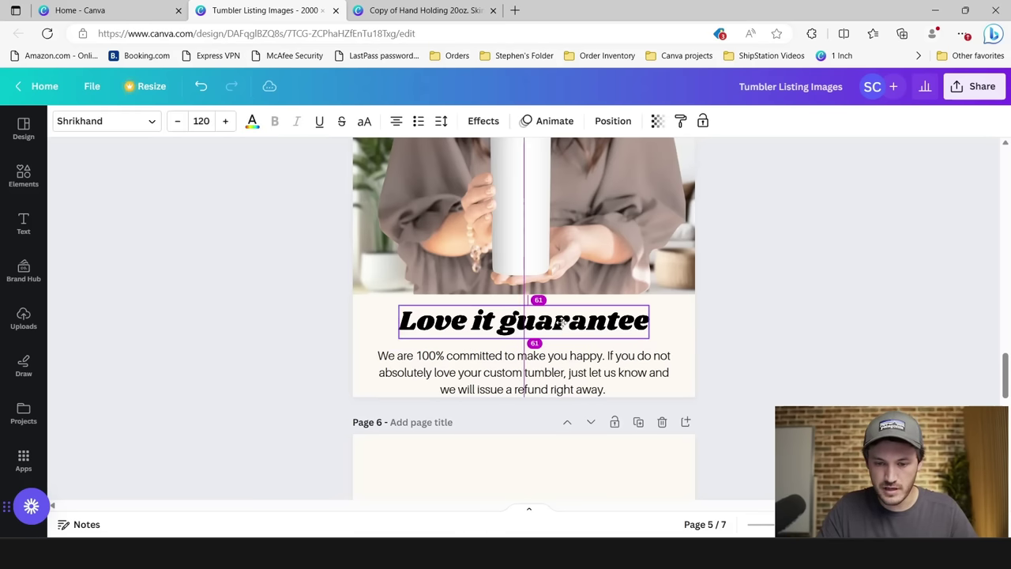
left_click_drag(537, 374, 537, 364)
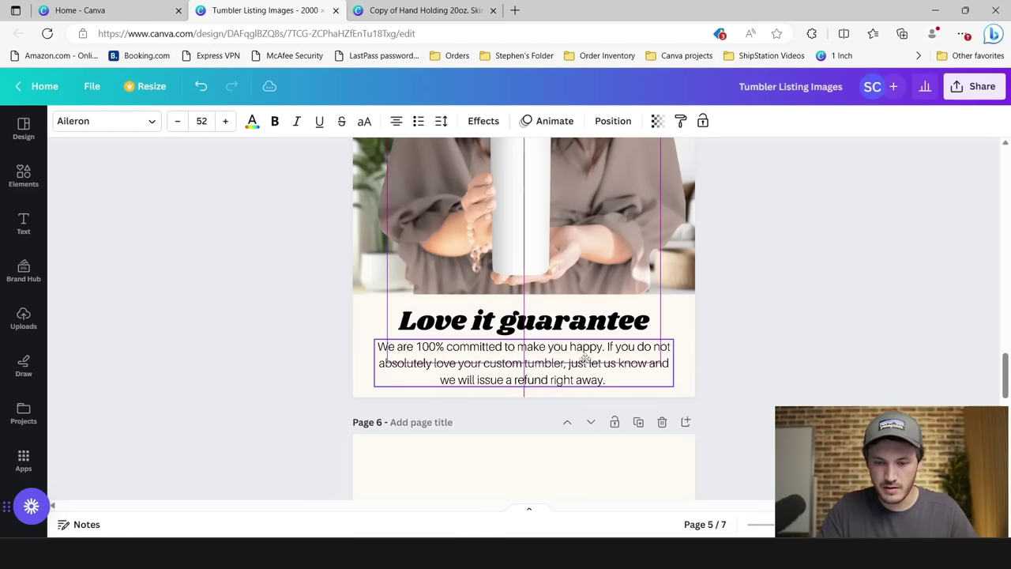
left_click(818, 362)
left_click(591, 329)
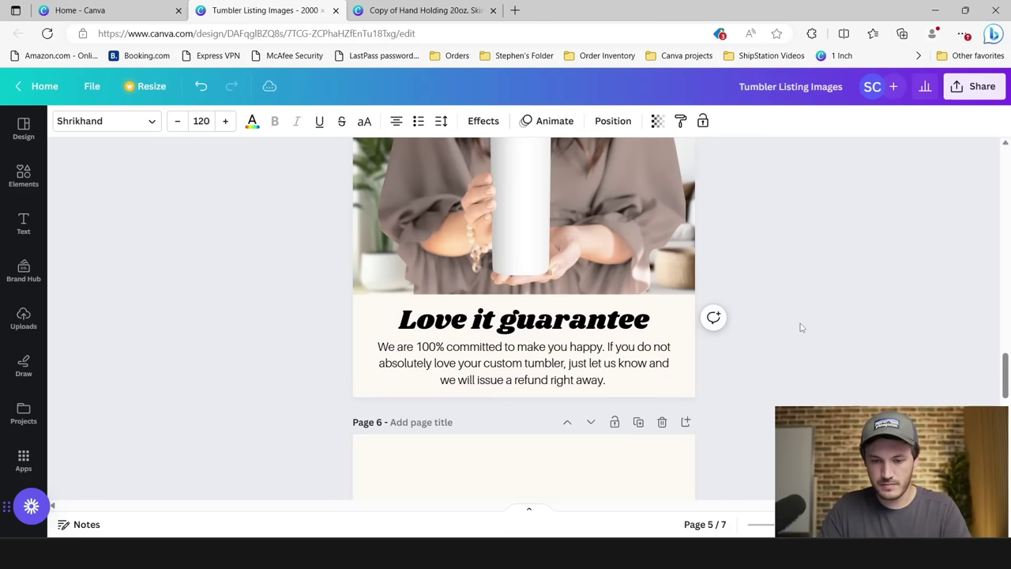
key("Up")
key("Up")
key("Up")
key("Up")
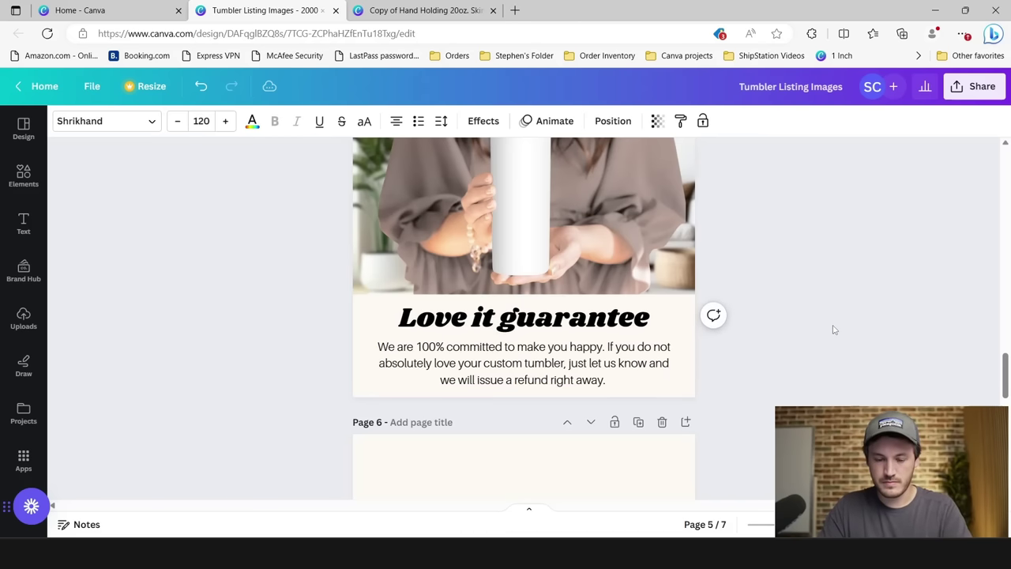
left_click(833, 329)
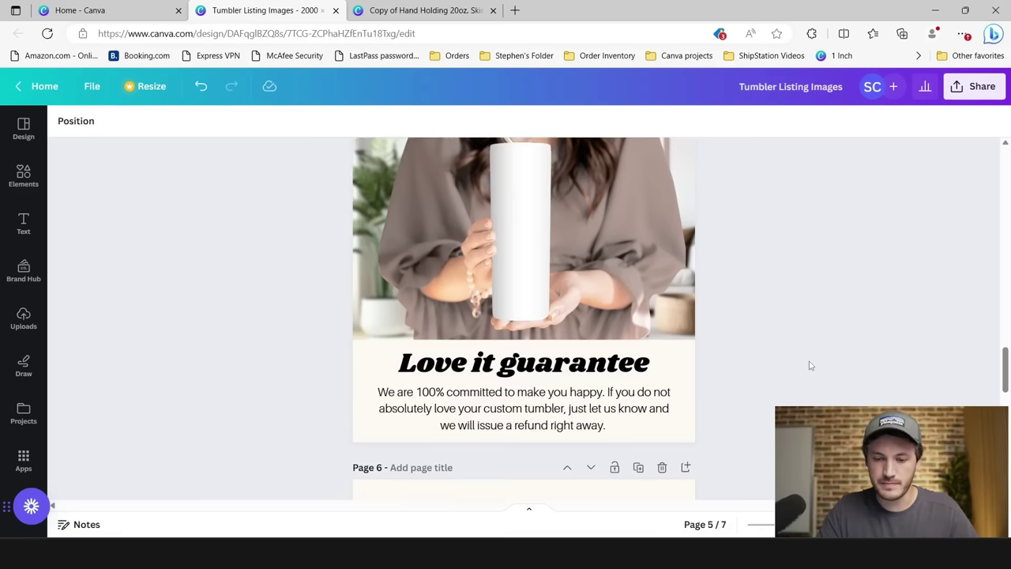
Step: Delete the two placeholder pages titled "Love It Guarantee" and "Social Cause" below page 5
scroll(809, 364, "up", 2)
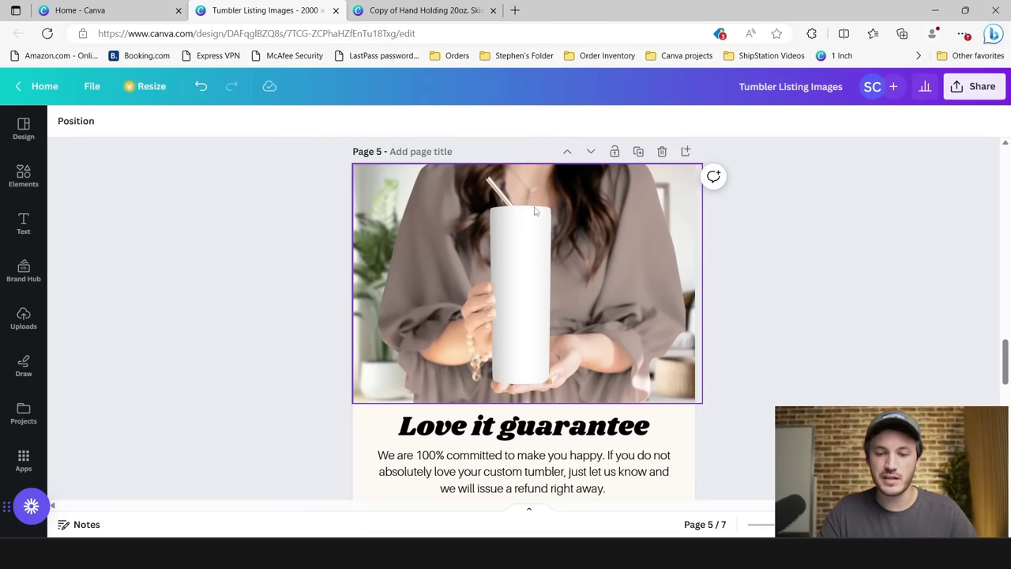
scroll(899, 267, "down", 5)
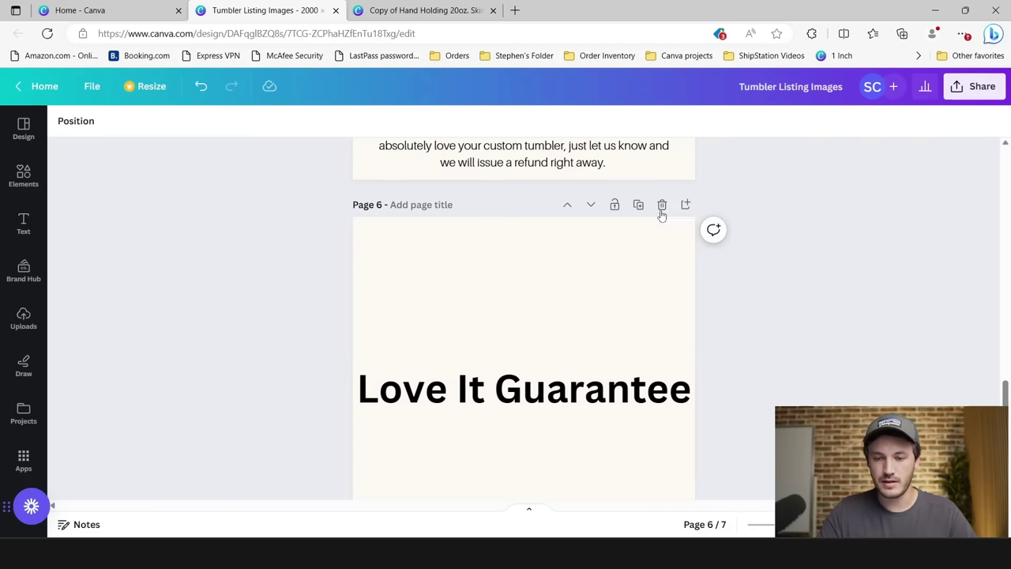
left_click(662, 205)
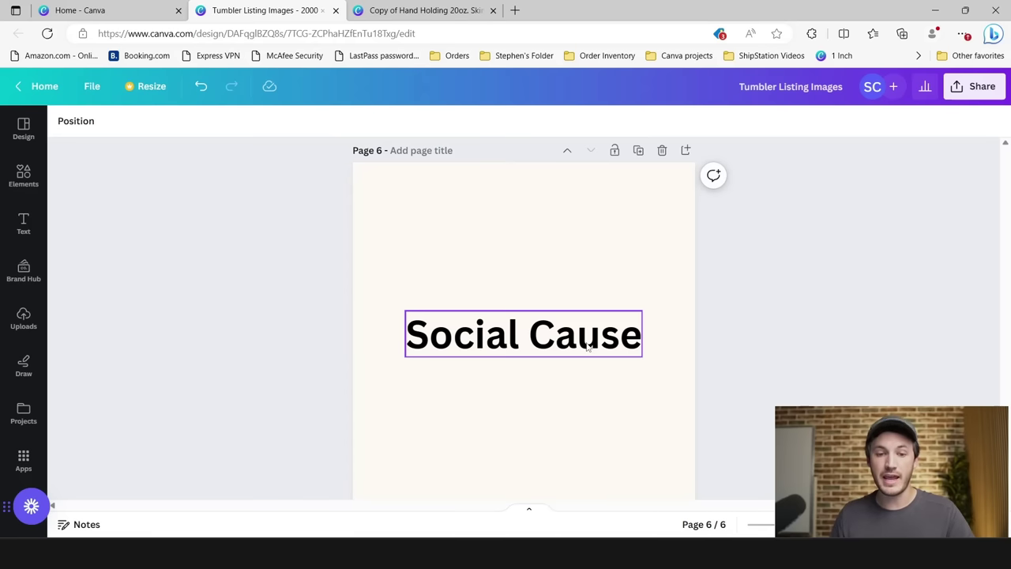
scroll(677, 210, "up", 1)
left_click(662, 203)
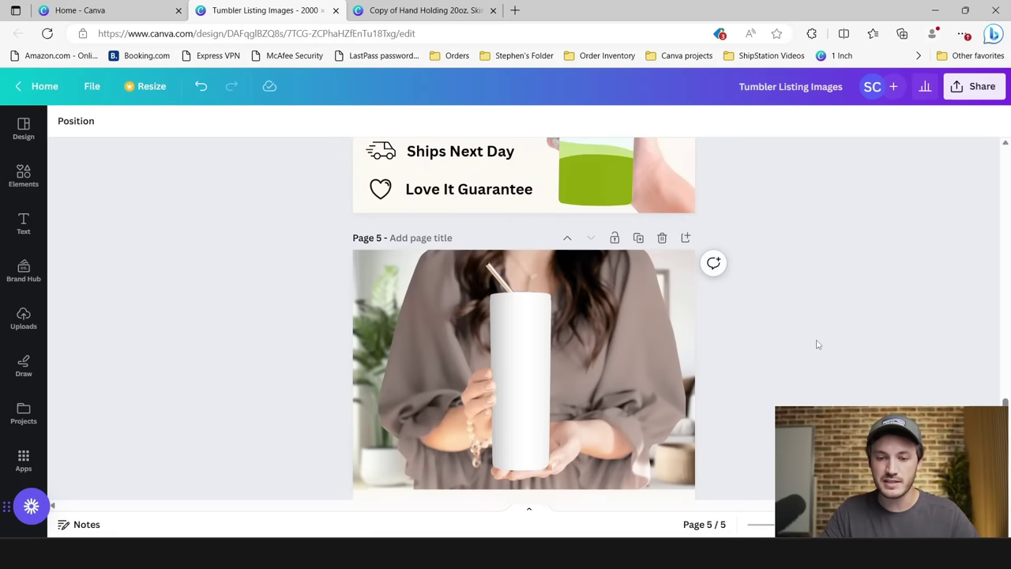
Step: Duplicate the "Love it guarantee" page and change the copy's heading to "Make a difference"
left_click(638, 244)
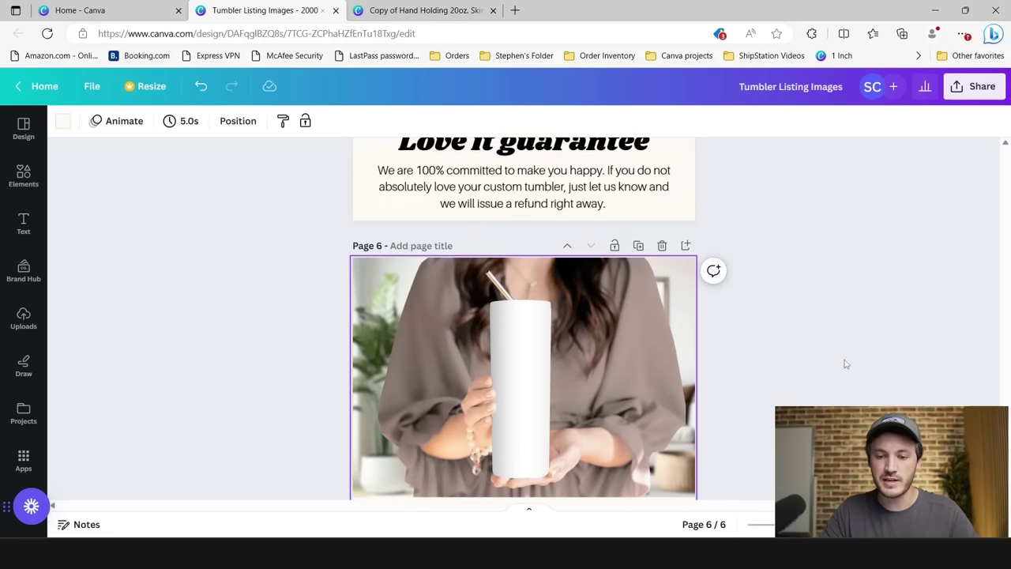
scroll(850, 366, "down", 1)
double_click(524, 357)
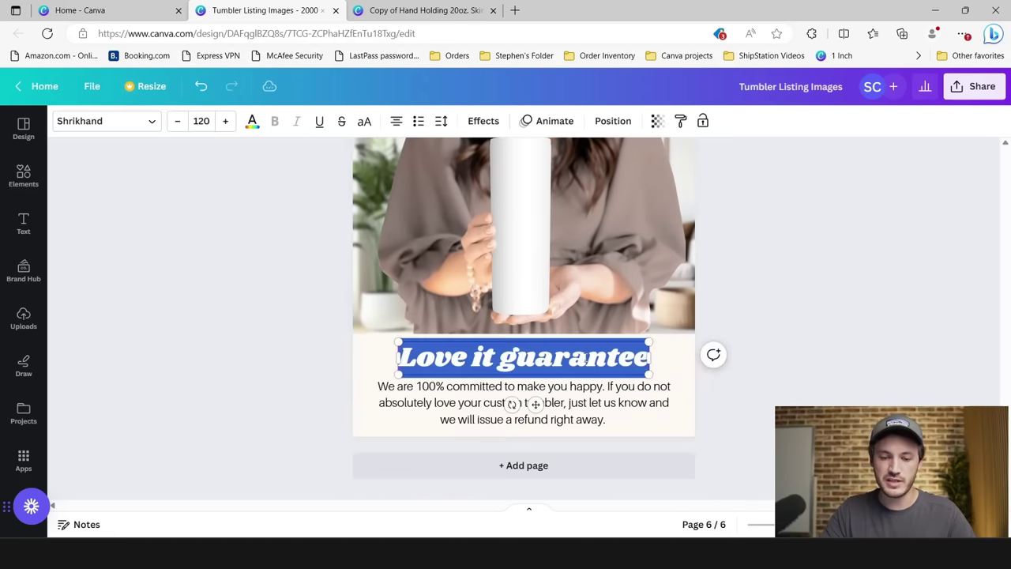
type("Make a different")
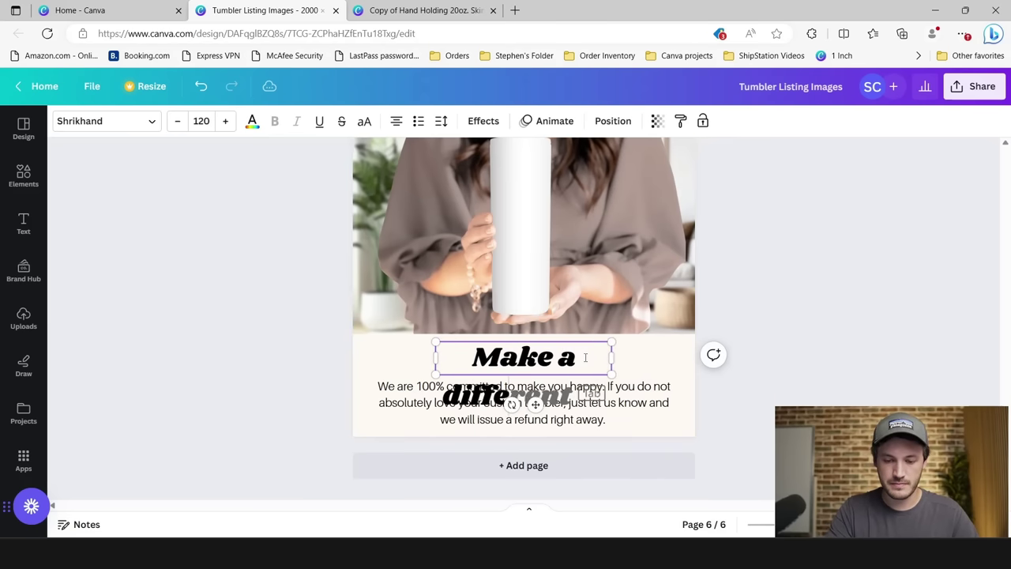
key("BackSpace")
type("ce")
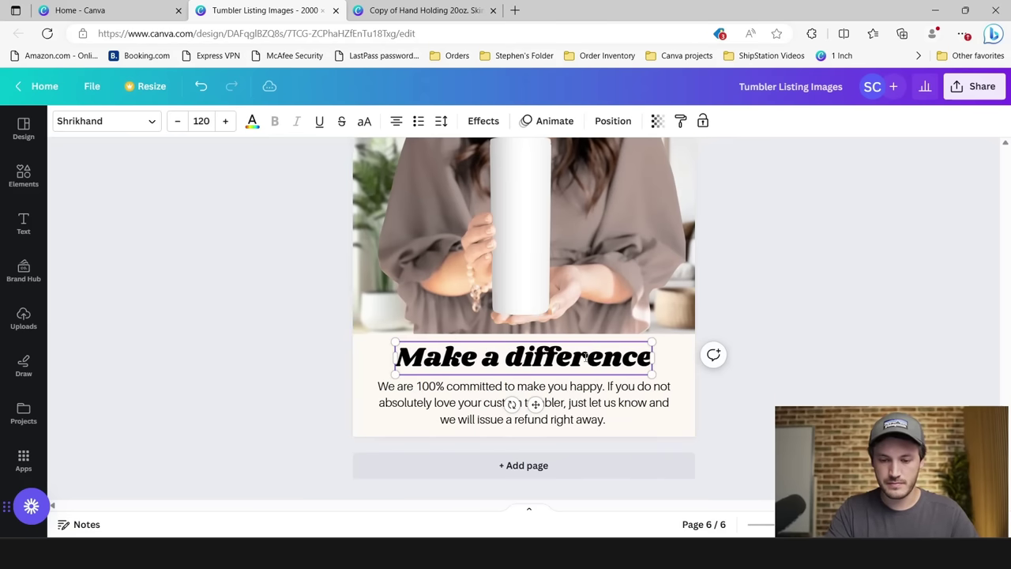
left_click(858, 352)
Step: Replace the paragraph under "Make a difference" with "Help us make a difference. A portion of all sales will be donated to Convoy of Hope."
double_click(630, 402)
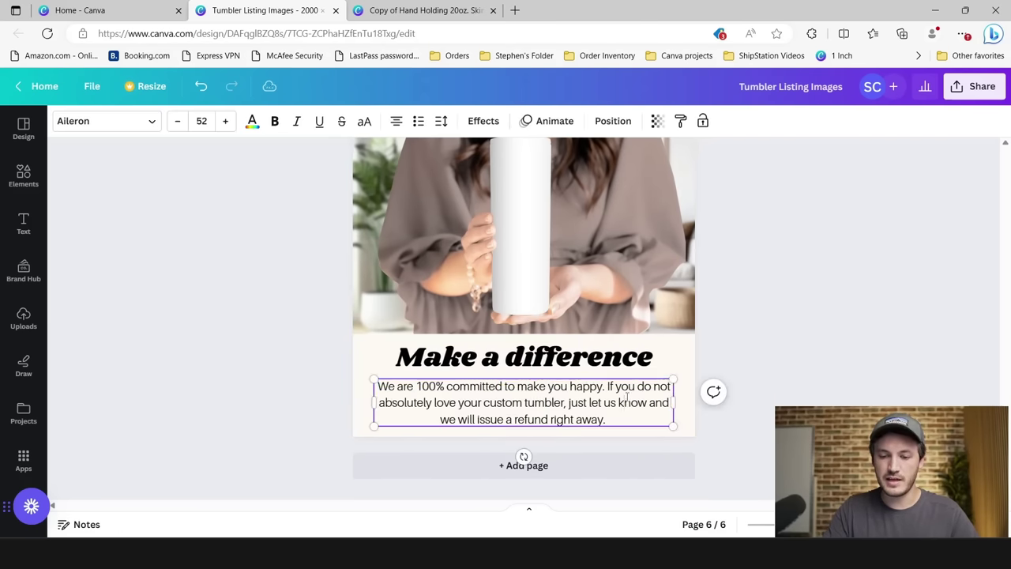
type("Help us")
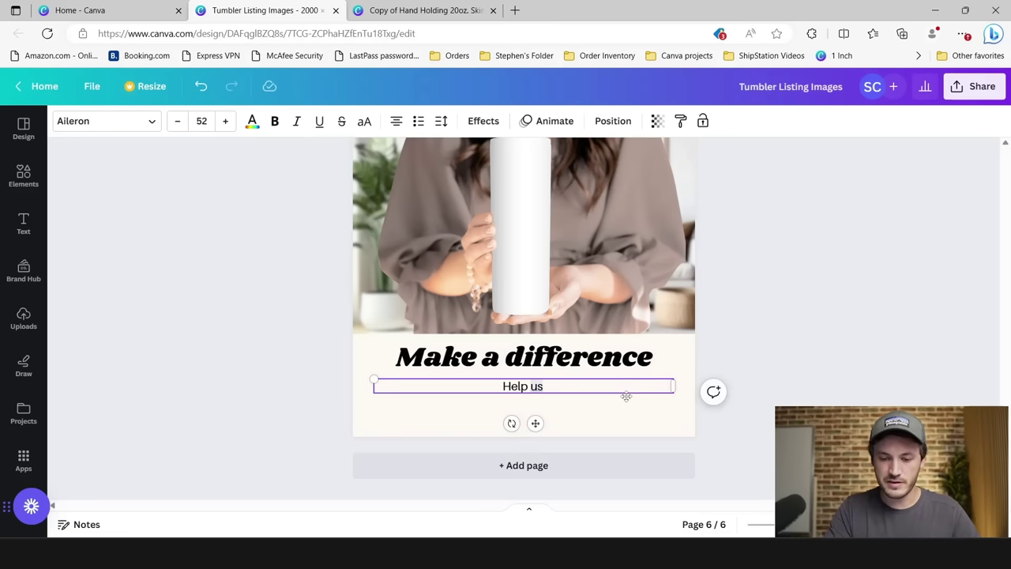
type(" make a differen")
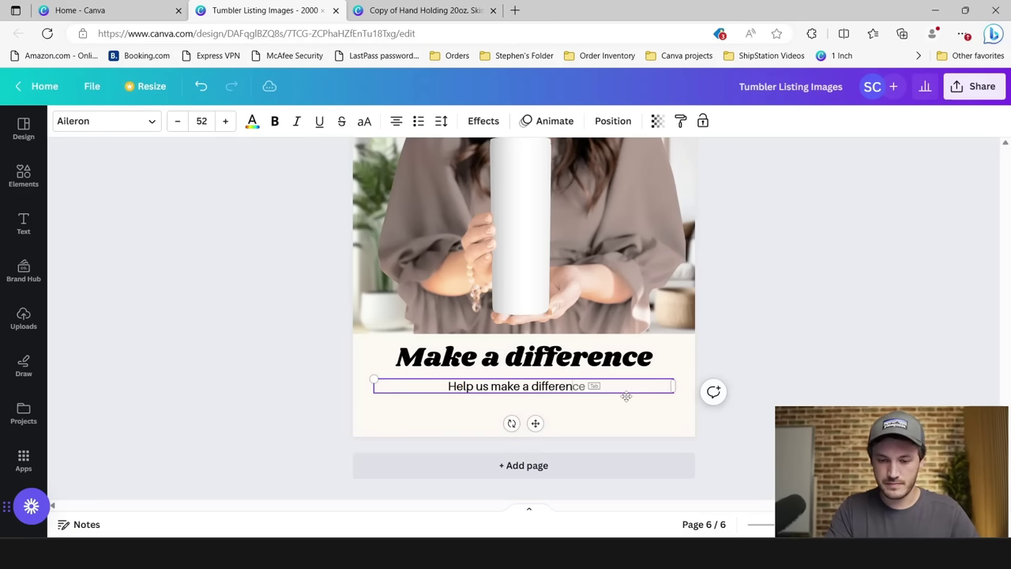
type("ce. A port")
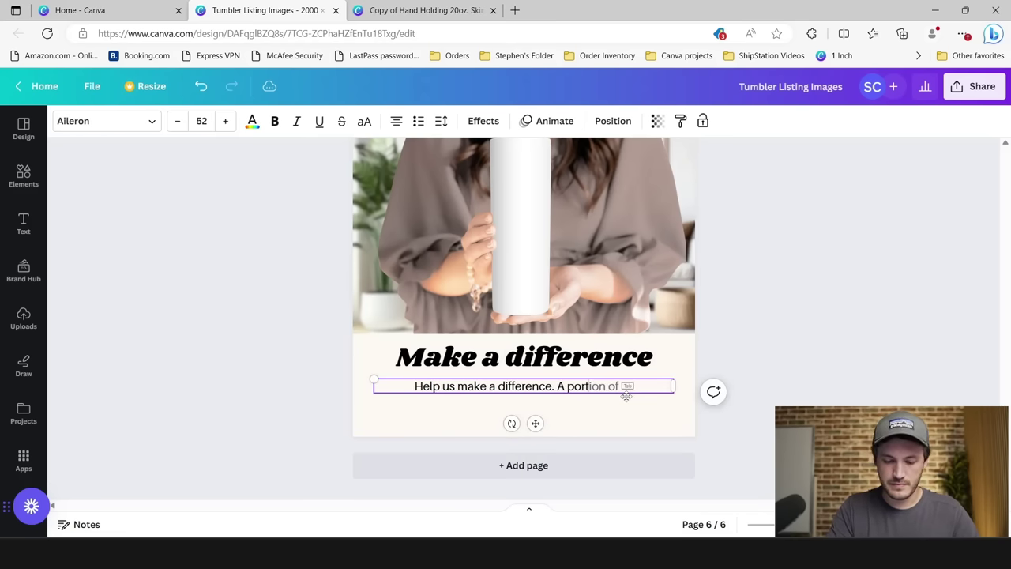
type("ion of all sales w")
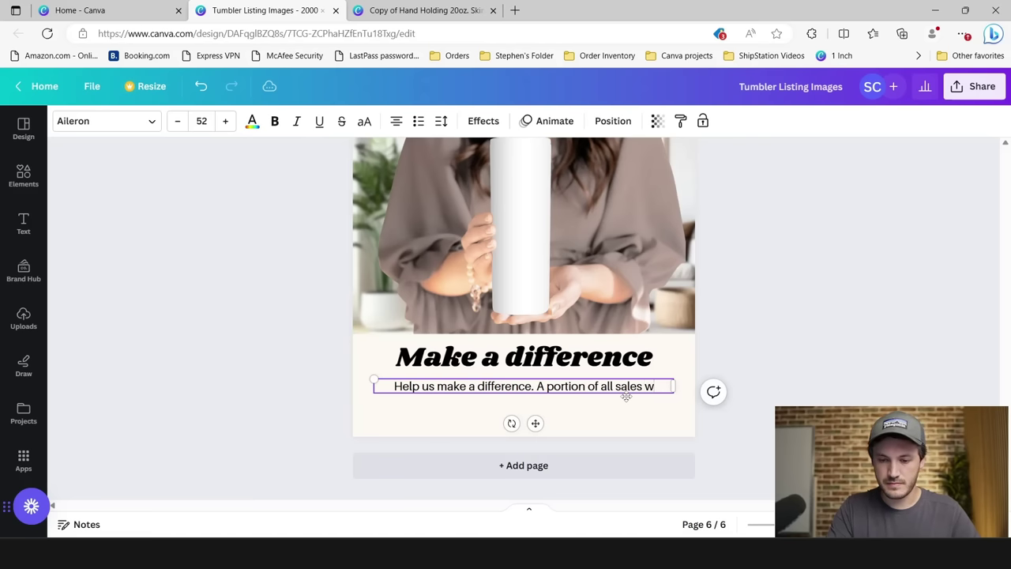
type("ill be d")
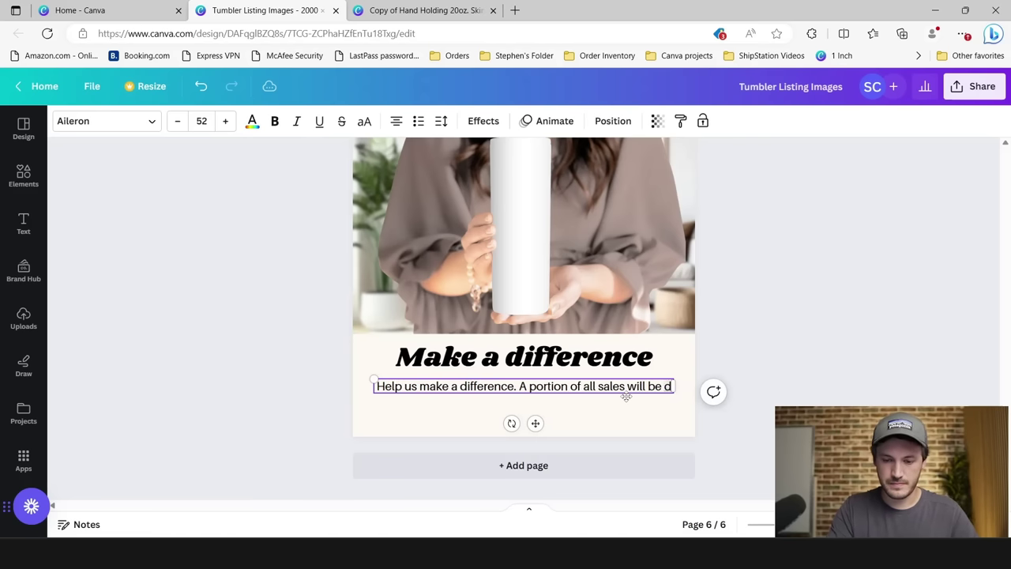
type("onated to Con")
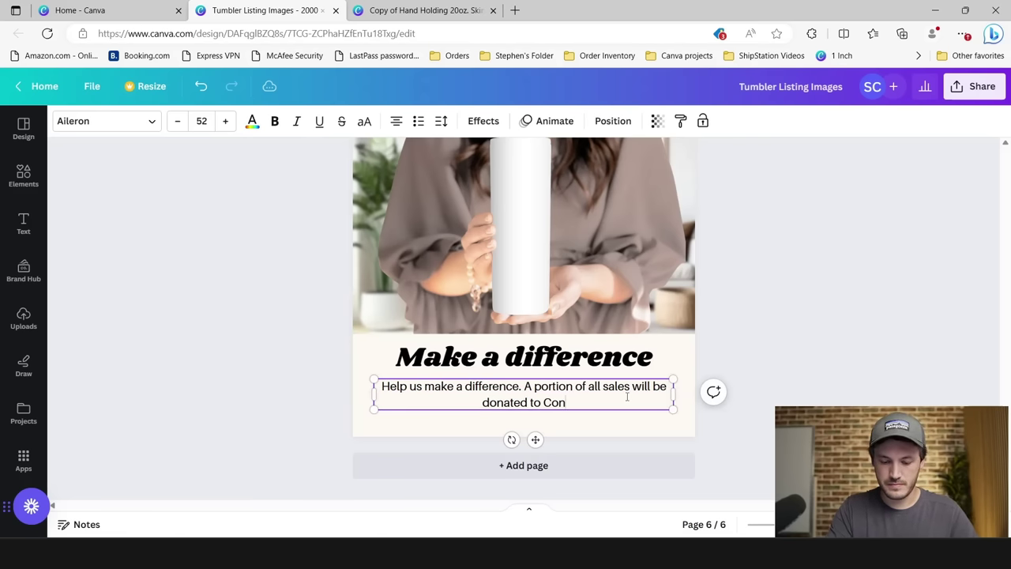
type("voy of")
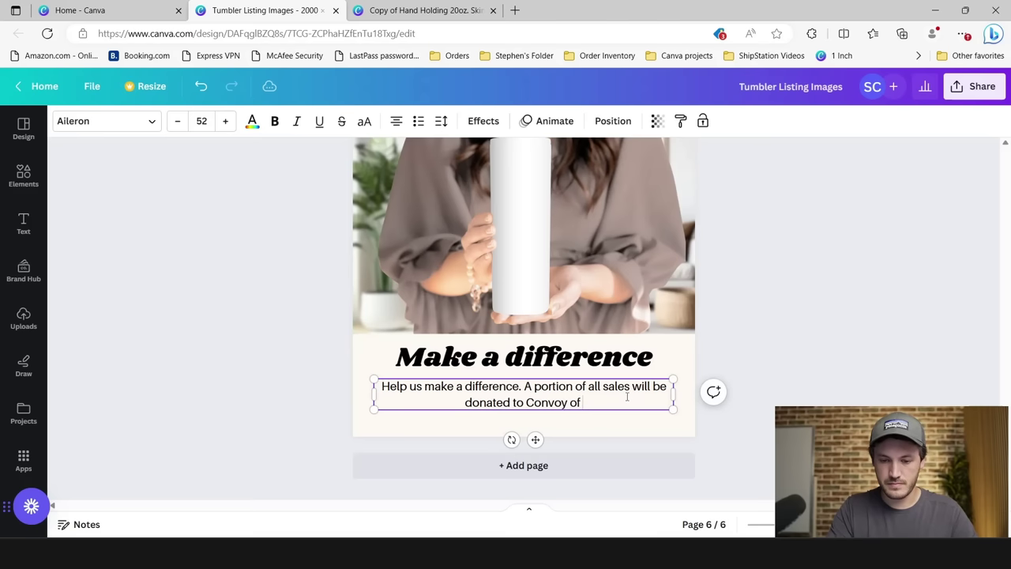
type(" Hope.")
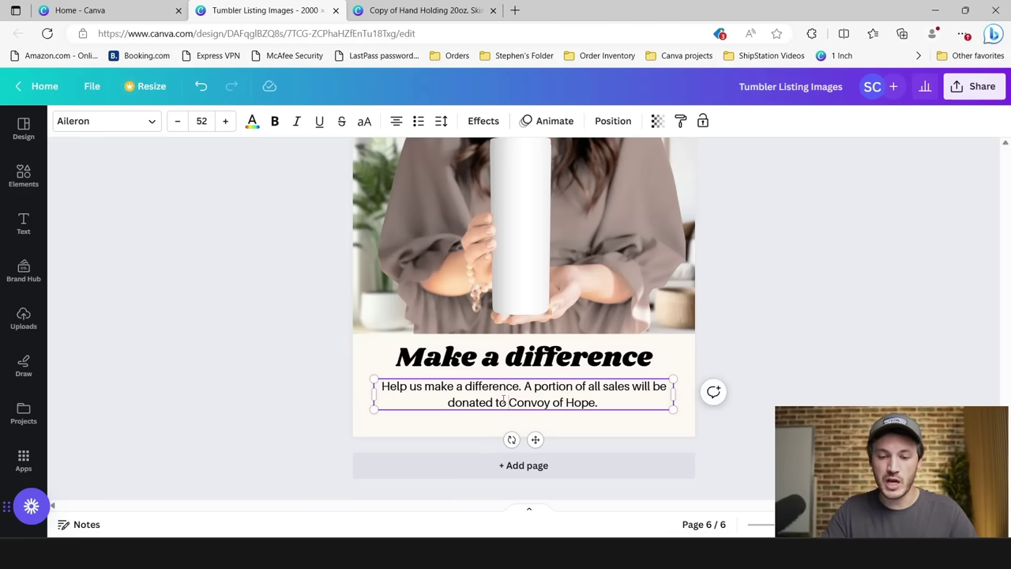
left_click_drag(514, 400, 601, 404)
scroll(892, 377, "up", 1)
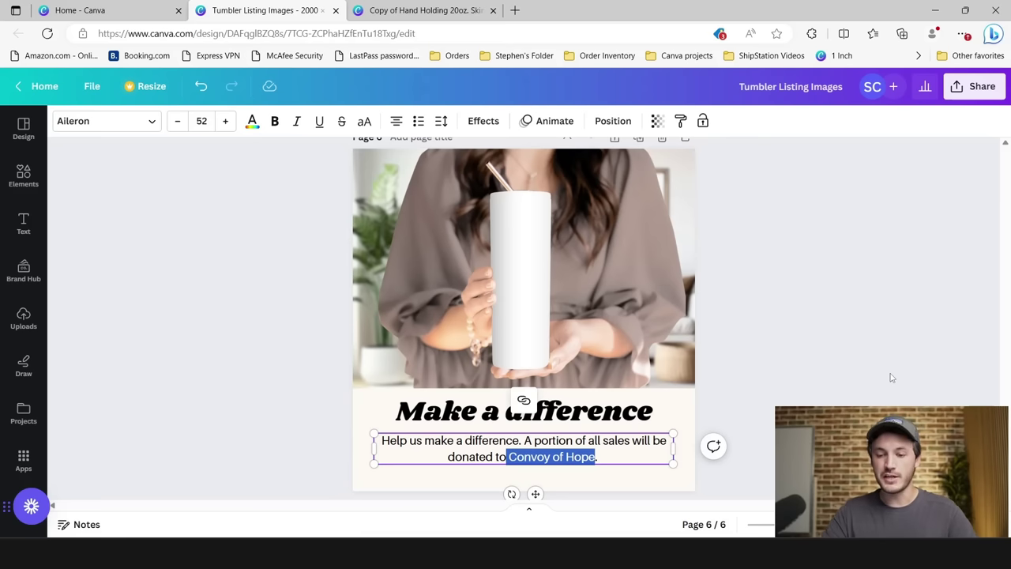
left_click(862, 375)
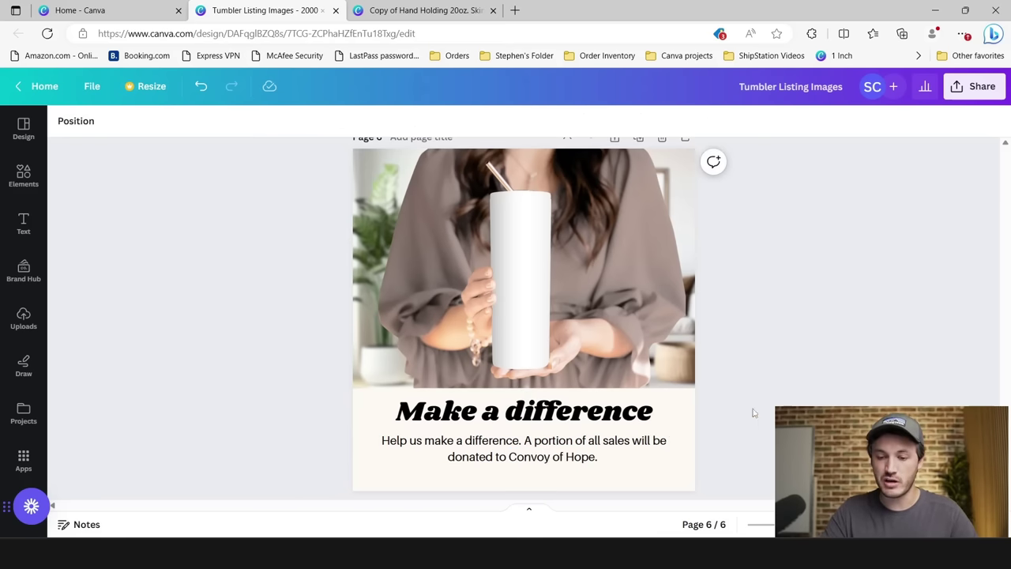
Step: Add the sentence "Help us spread love to those who need it the most." to the end of the "Make a difference" paragraph
left_click(510, 459)
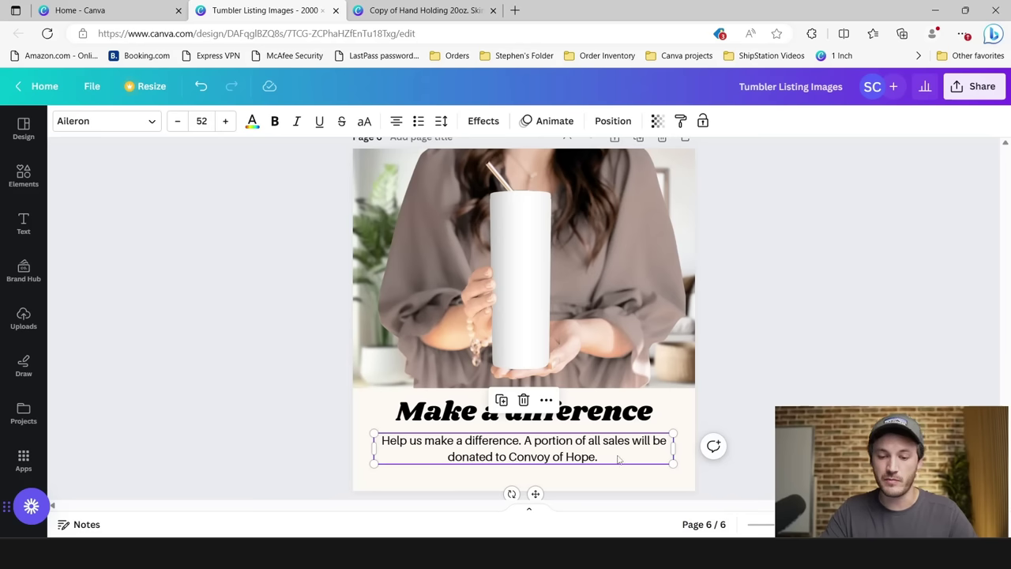
scroll(616, 442, "down", 1)
left_click(604, 405)
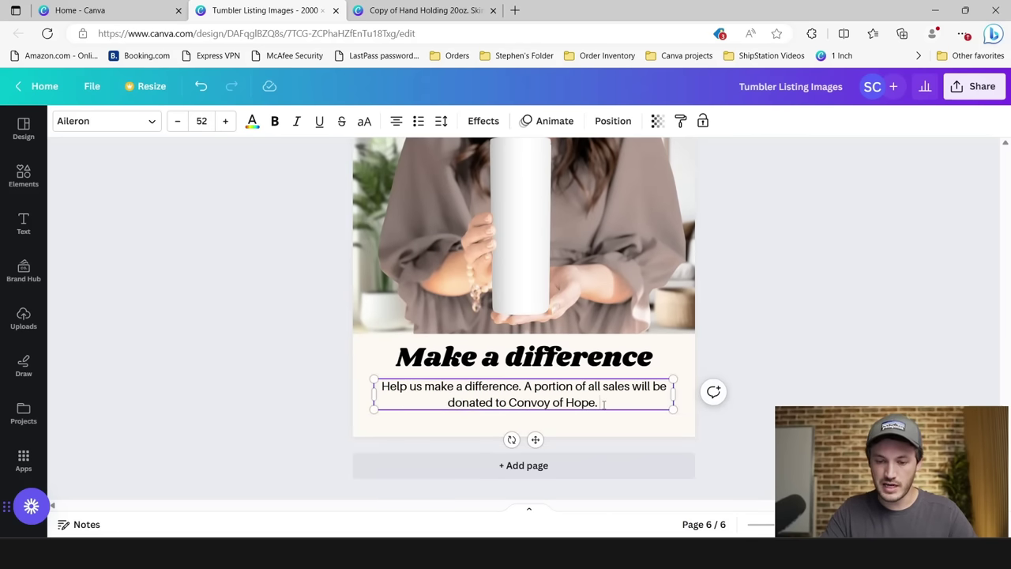
type("Help us sper")
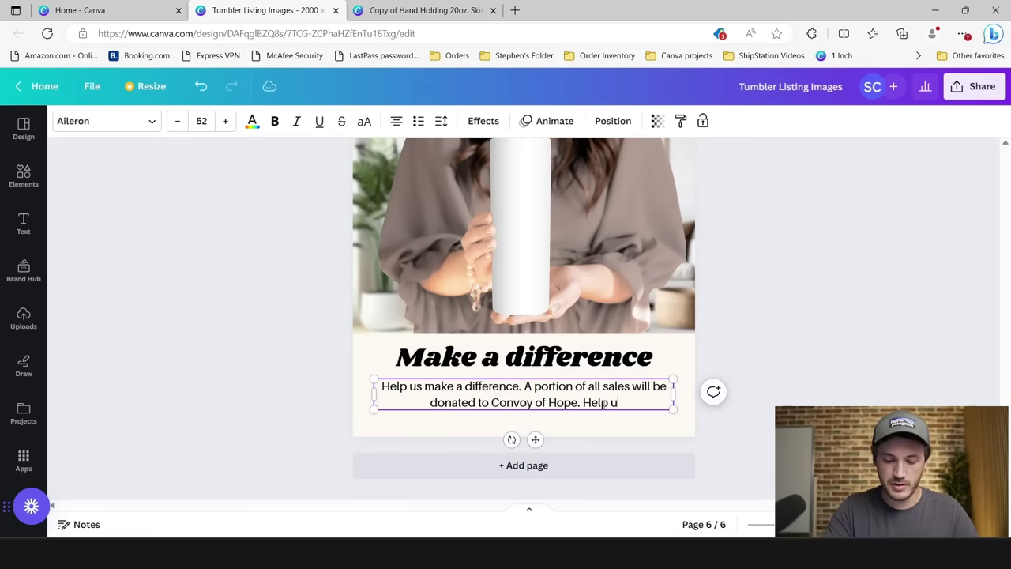
key("BackSpace")
key("BackSpace")
type("read")
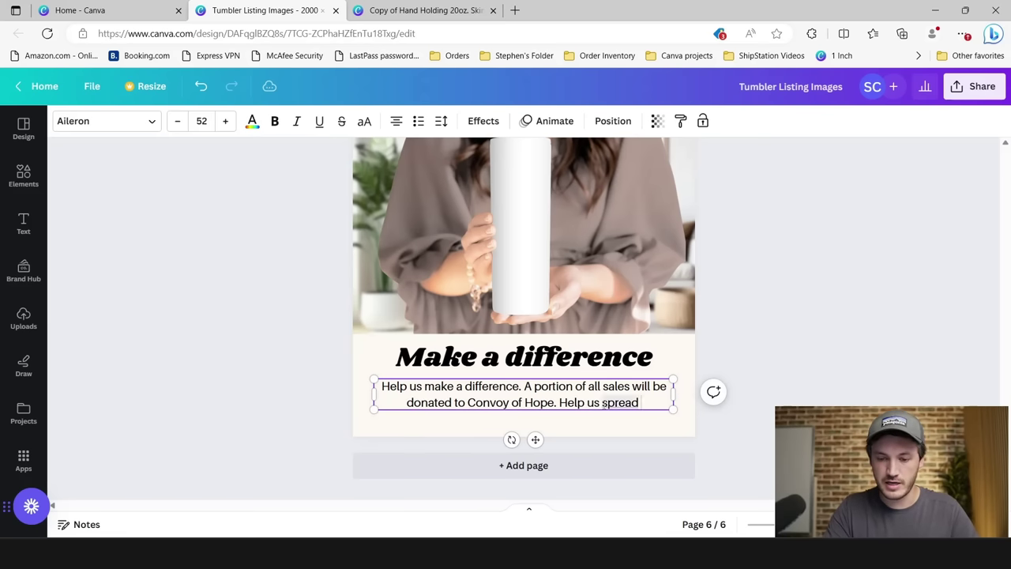
type(" love to those")
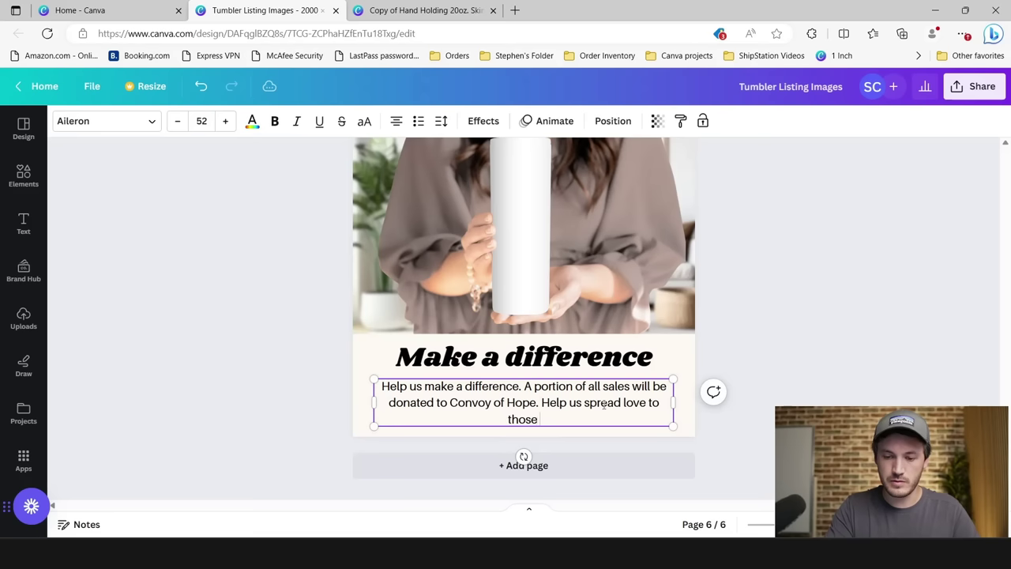
type(" who need it the")
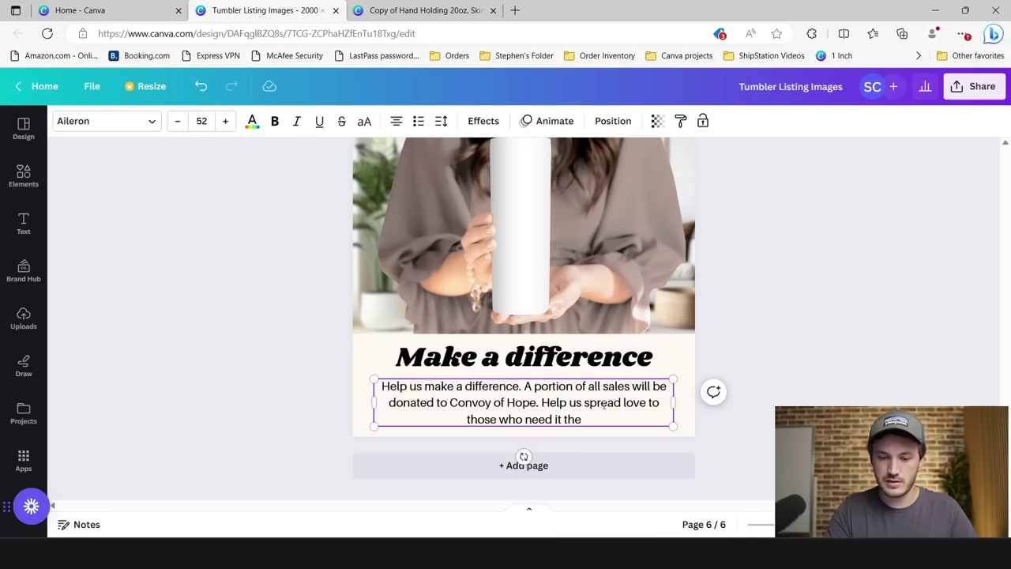
type(" most.")
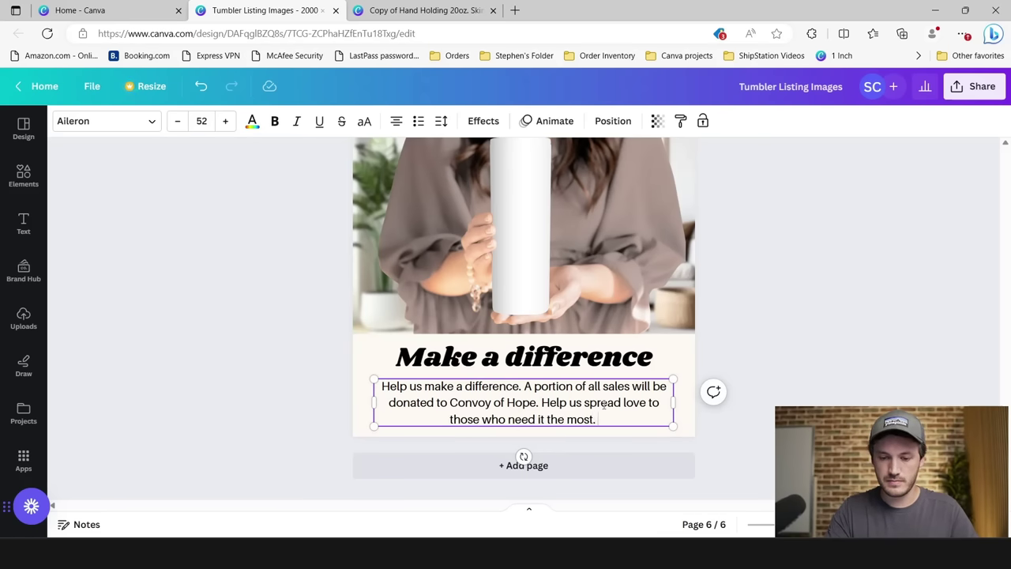
left_click(865, 386)
Step: Delete the photo of the woman holding the tumbler from the "Make a difference" page
scroll(864, 386, "up", 3)
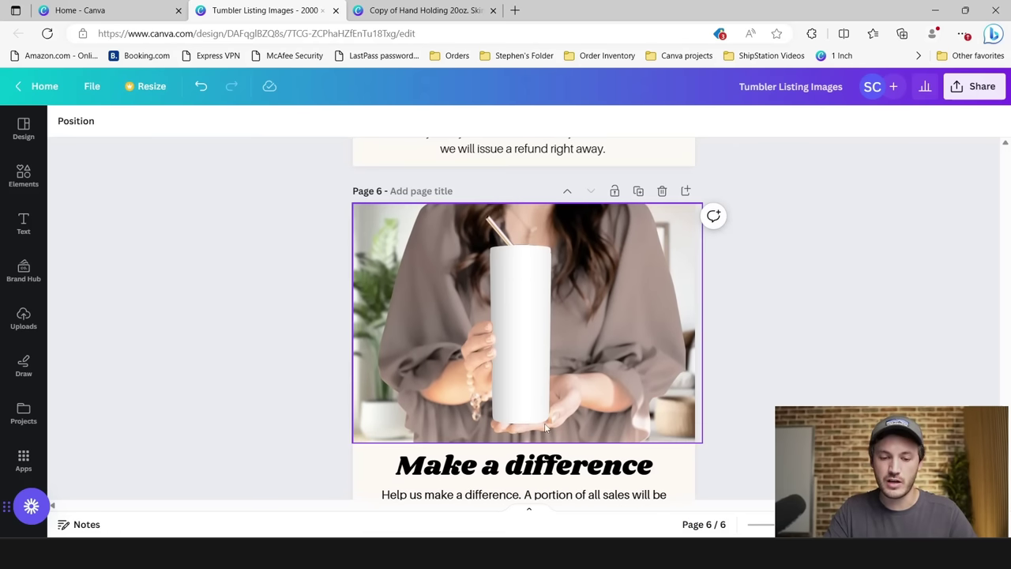
left_click(24, 318)
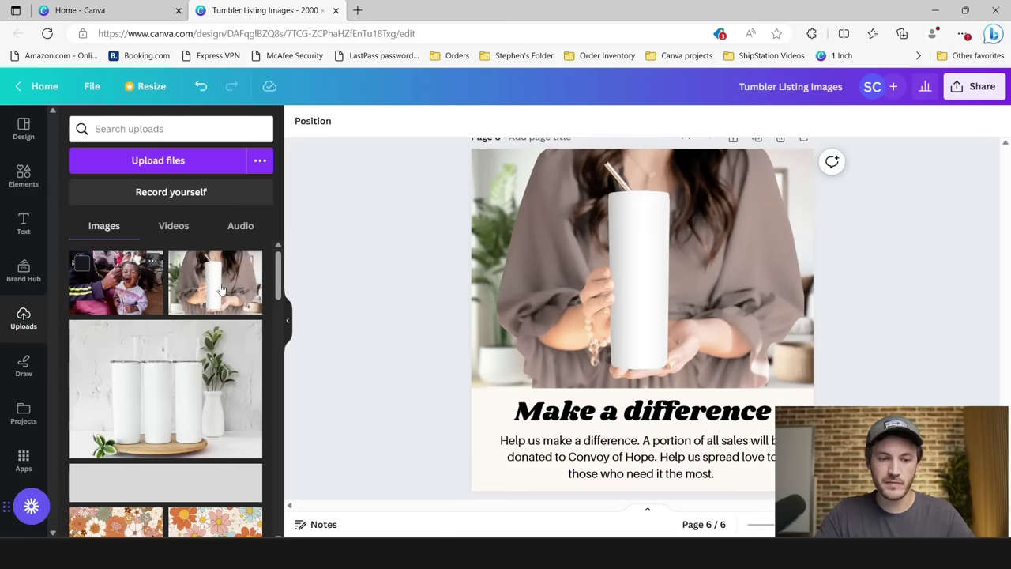
left_click(544, 300)
key("Delete")
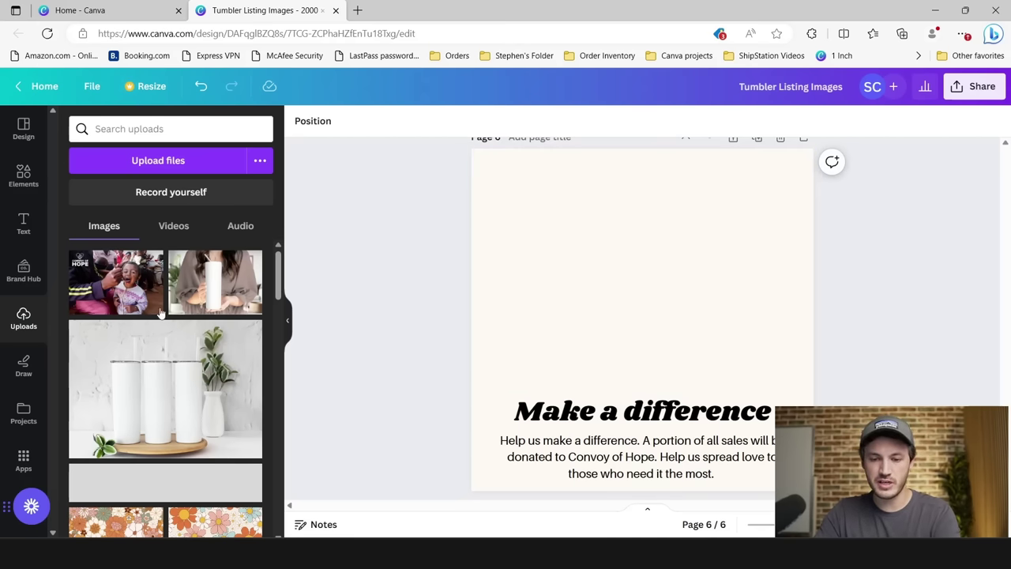
Step: Place the uploaded Convoy of Hope photo at the top of page 6 and enlarge it to the full page width
left_click(116, 282)
left_click_drag(575, 325, 531, 240)
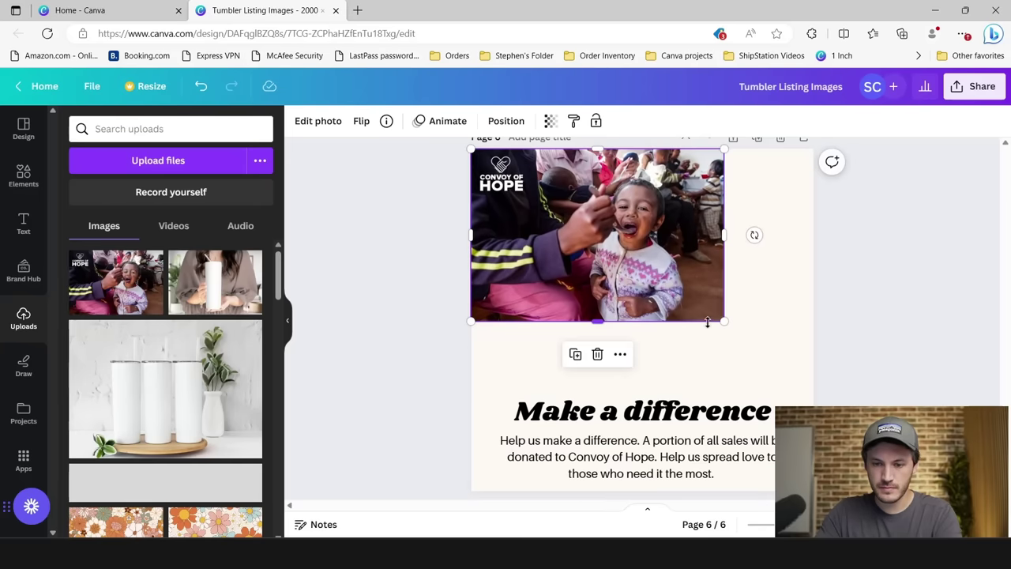
left_click_drag(724, 321, 798, 401)
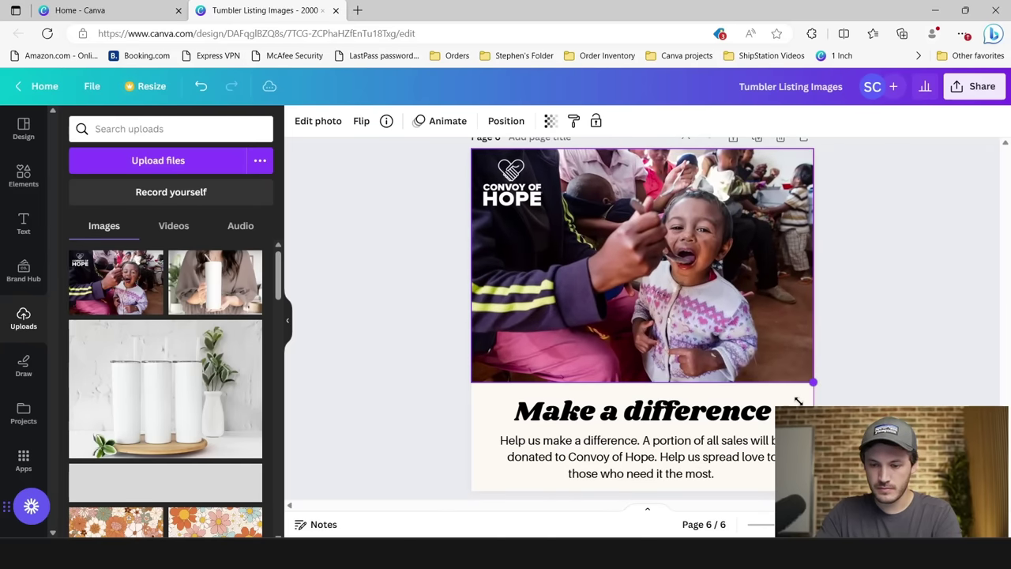
left_click(413, 345)
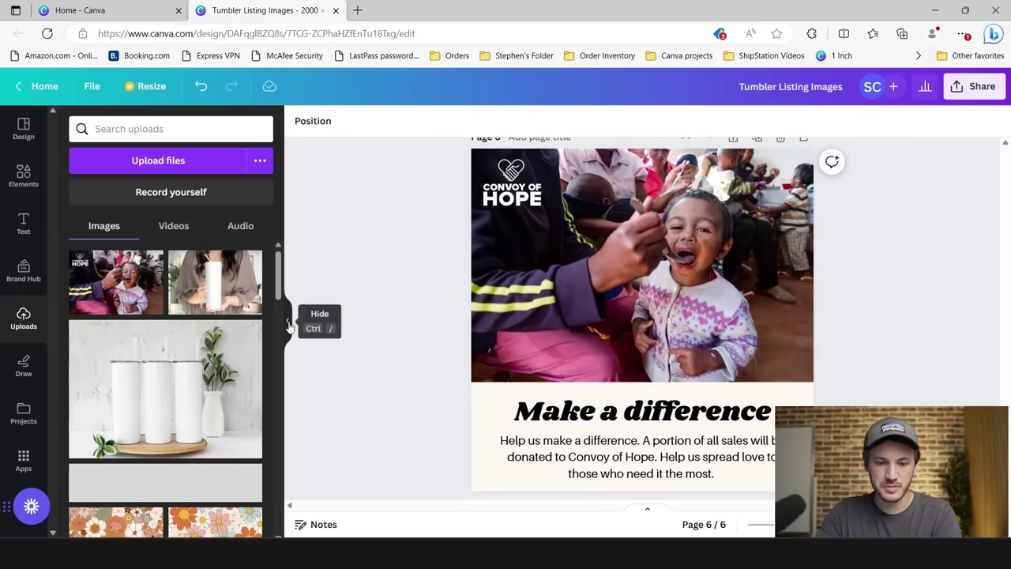
left_click(288, 324)
Step: Review all six listing image pages, from the tumbler cover image through the "Make a difference" page
scroll(237, 322, "down", 1)
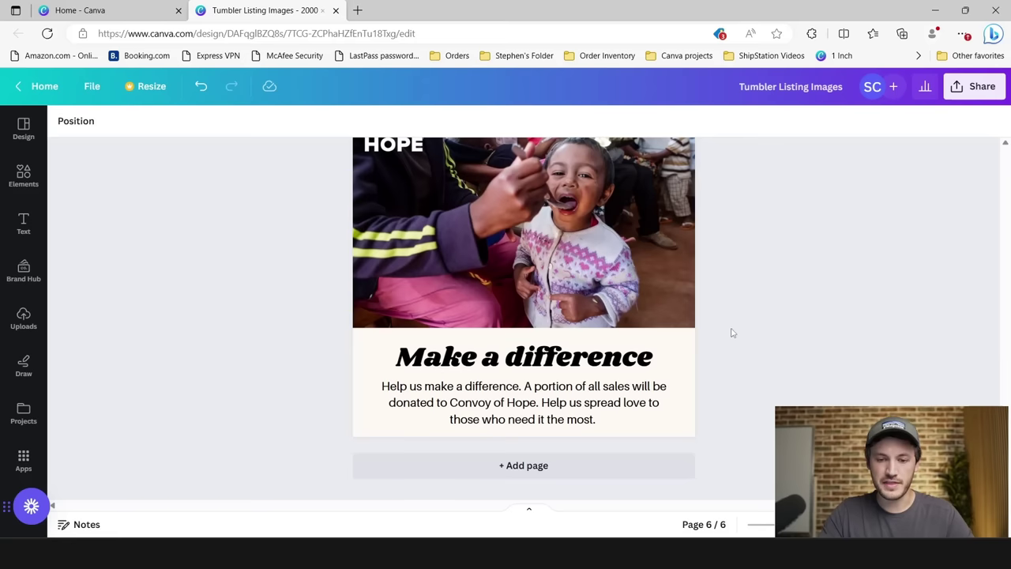
scroll(731, 333, "up", 20)
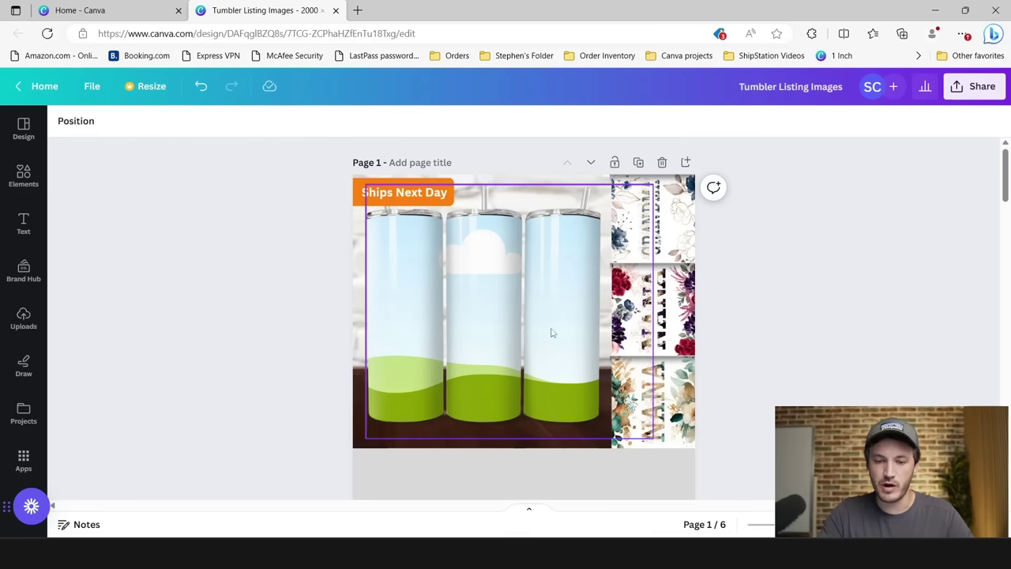
scroll(250, 305, "down", 5)
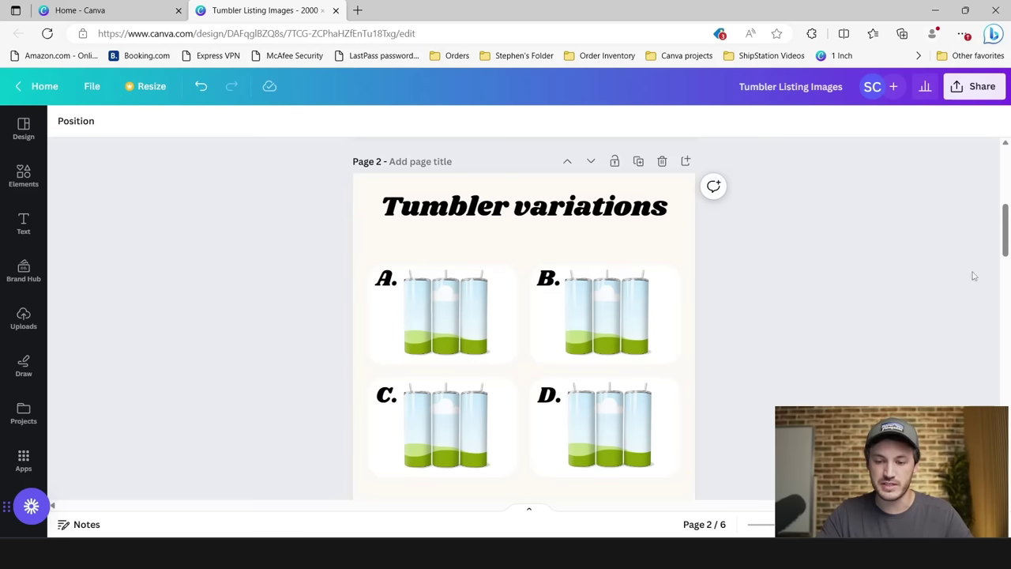
scroll(892, 290, "down", 5)
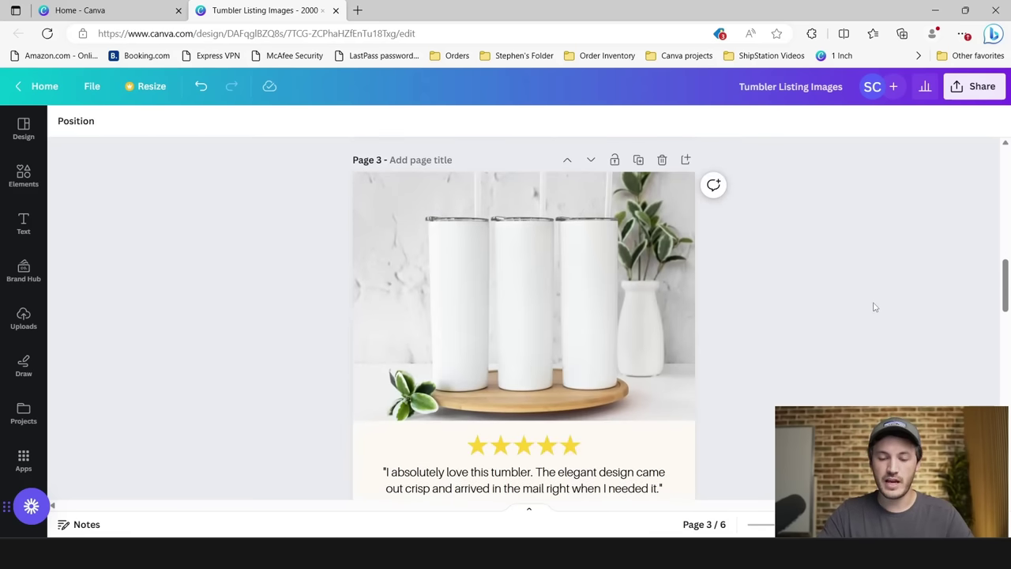
scroll(832, 316, "down", 1)
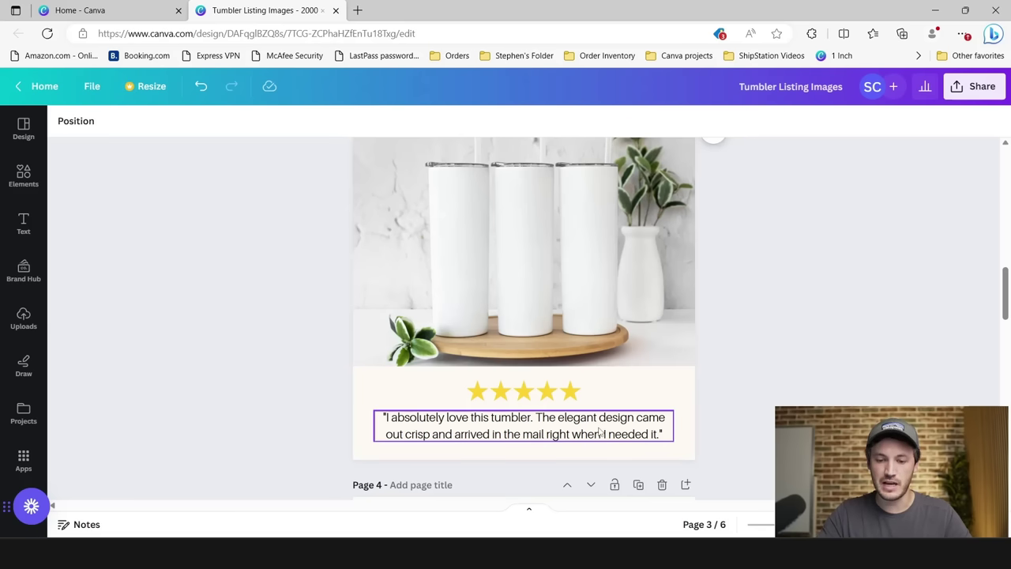
scroll(879, 294, "down", 5)
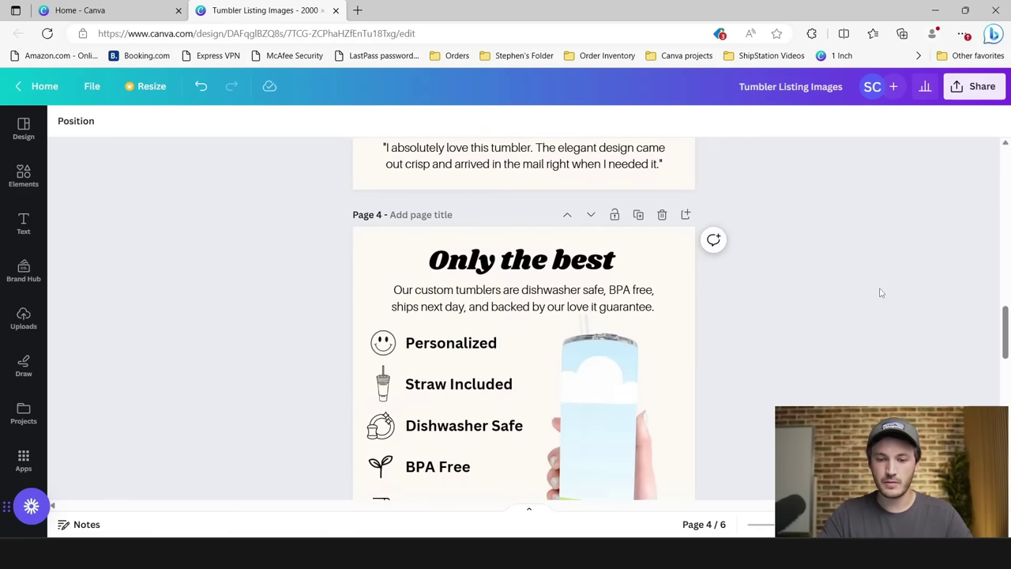
scroll(875, 292, "down", 1)
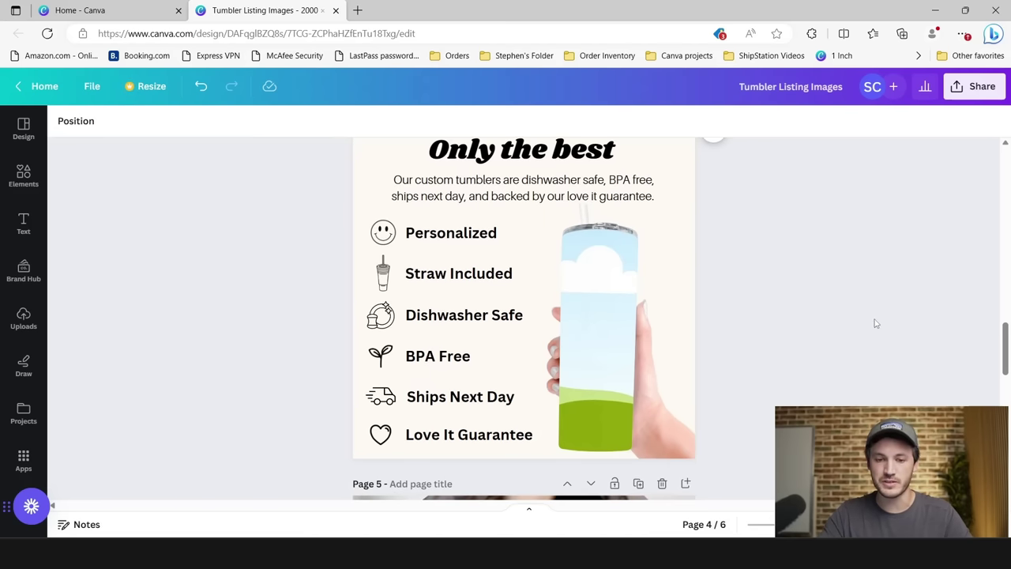
scroll(875, 324, "down", 5)
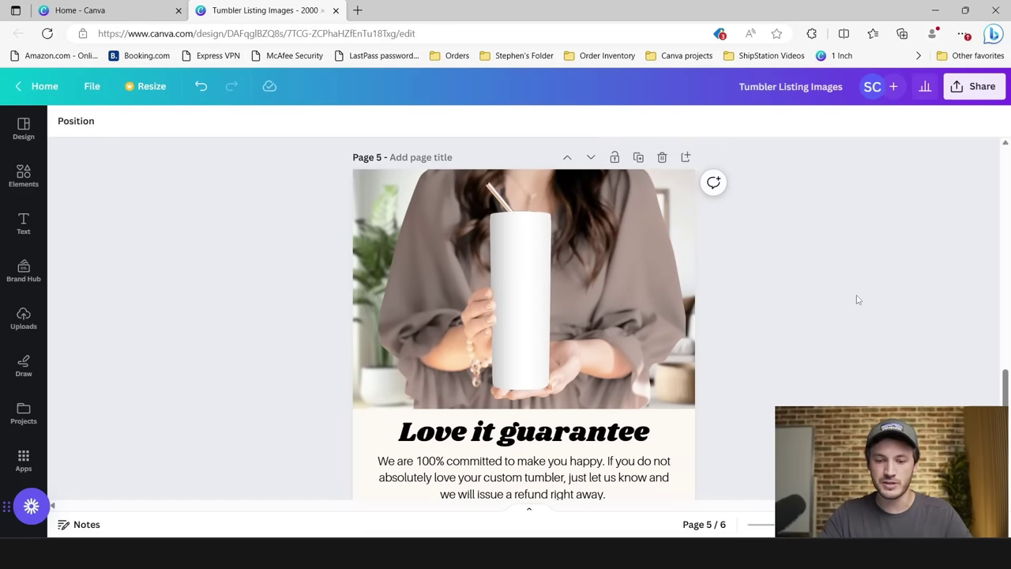
scroll(857, 300, "down", 6)
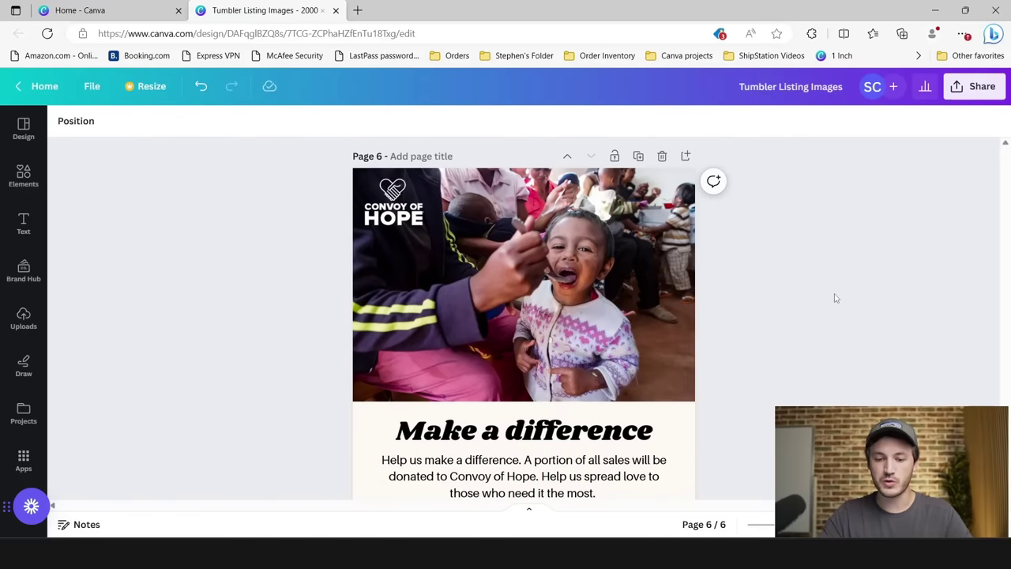
scroll(836, 298, "down", 1)
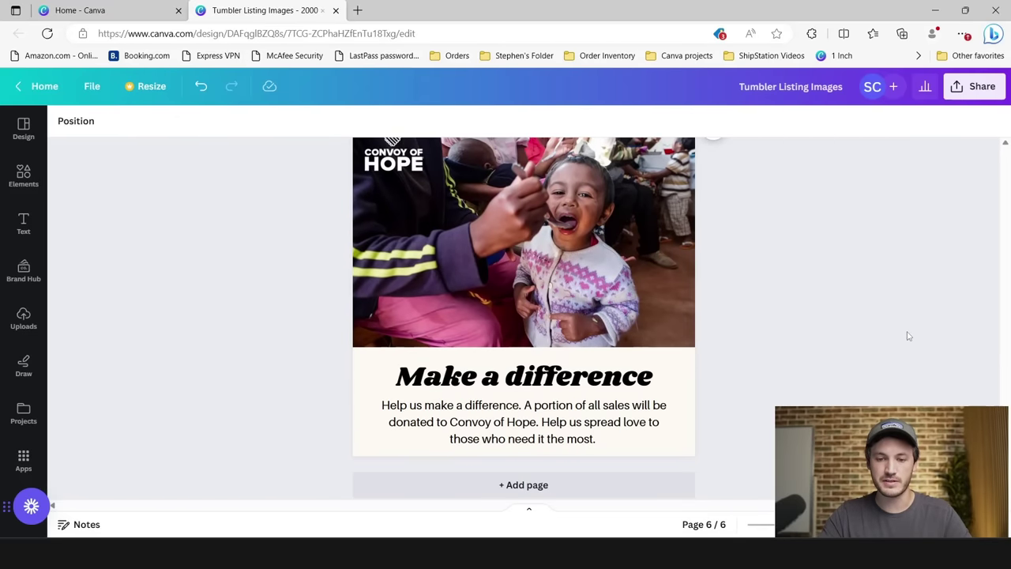
scroll(866, 332, "down", 1)
scroll(859, 336, "up", 3)
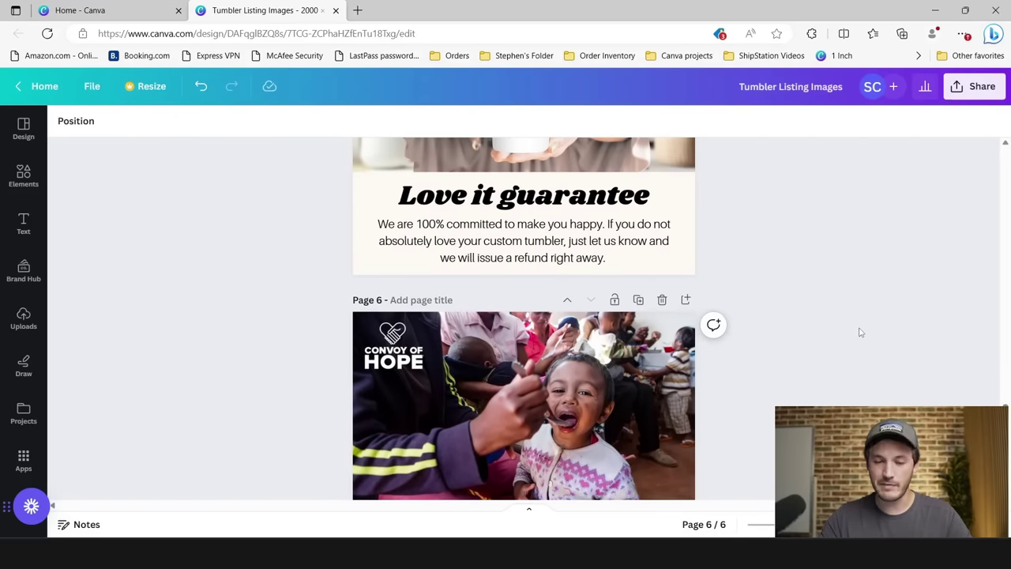
scroll(837, 348, "up", 1)
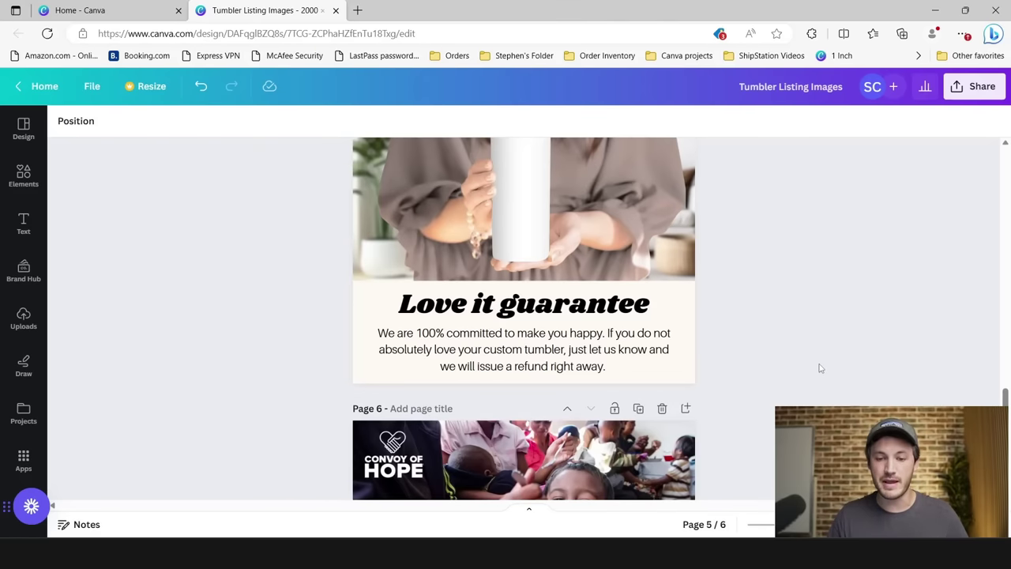
scroll(835, 360, "up", 4)
scroll(835, 355, "up", 1)
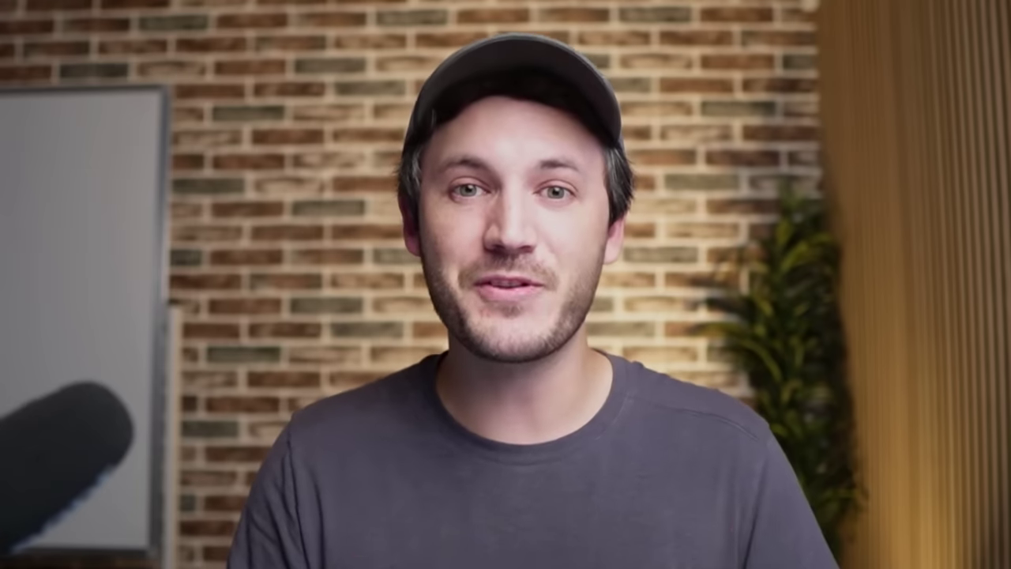